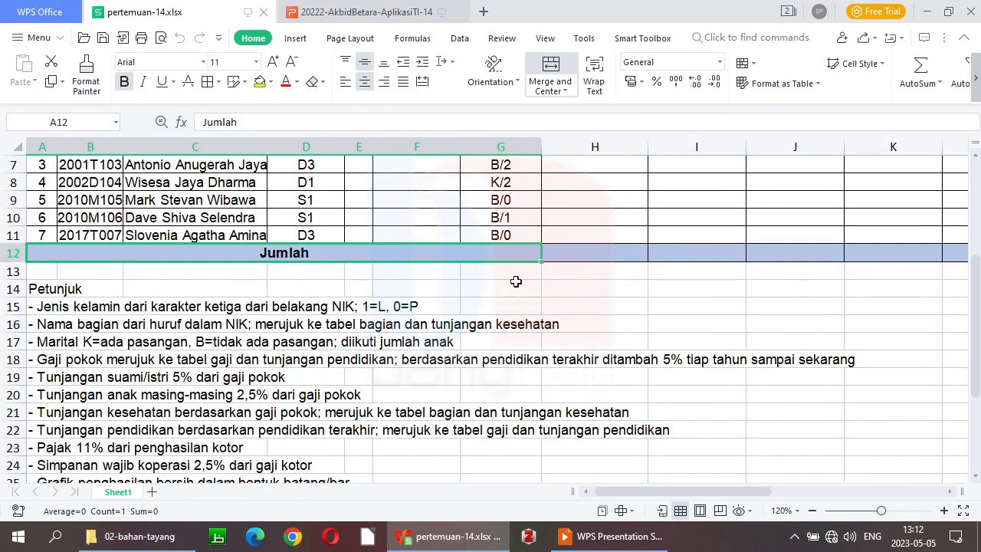
- Examine the salary table's Penghasilan Kotor columns and its rows down to the Jumlah row
left_click(584, 267)
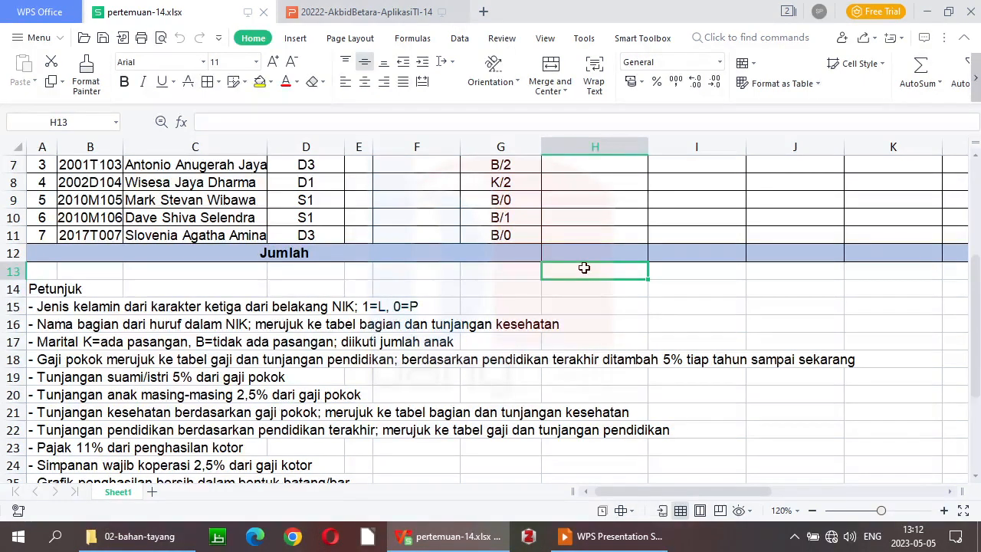
key("Up")
key("Up")
key("Up")
key("Up")
key("Up")
key("Up")
key("Up")
key("Up")
key("Up")
key("Up")
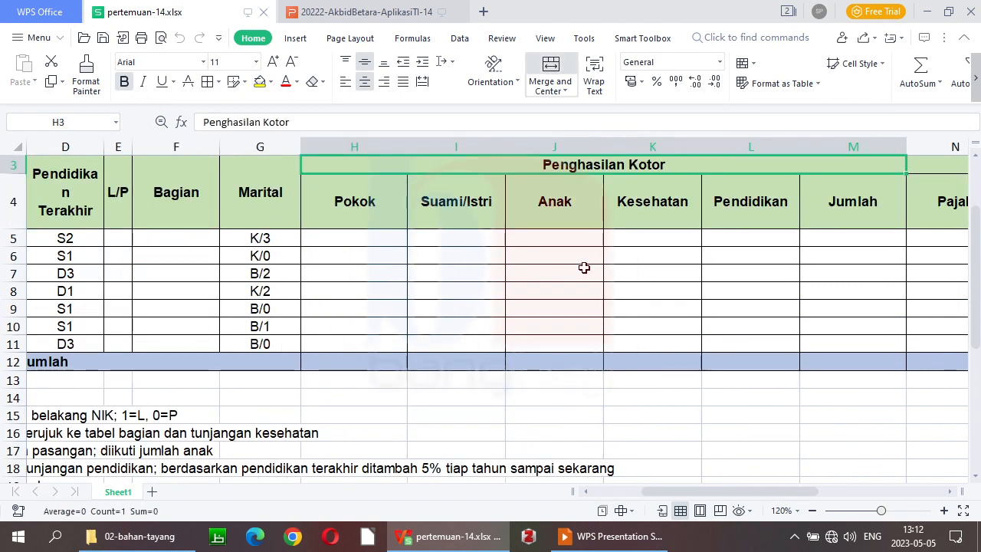
key("Down")
key("Down")
key("Down")
key("Down")
key("Down")
key("Down")
key("Down")
key("Down")
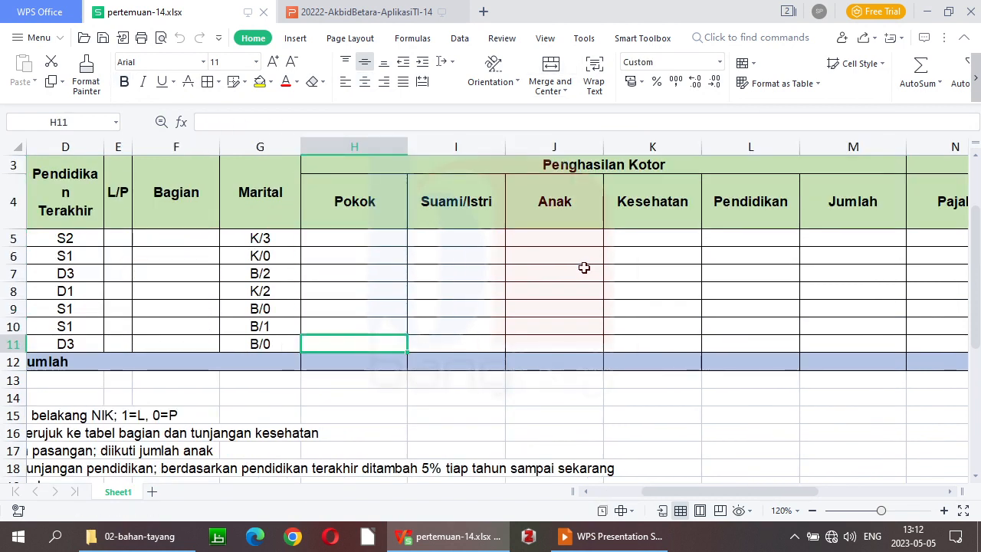
key("Down")
key("Left")
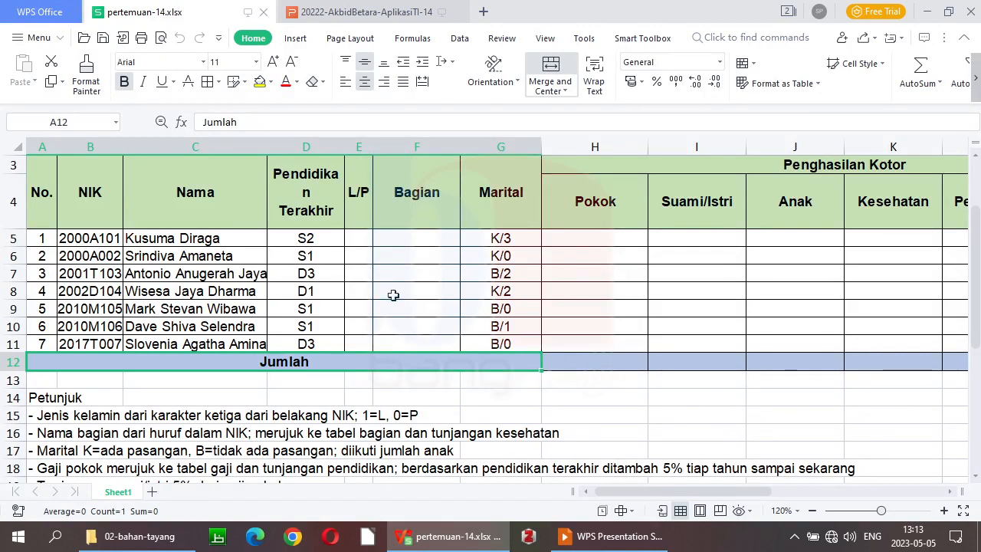
left_click_drag(358, 229, 366, 362)
left_click(271, 82)
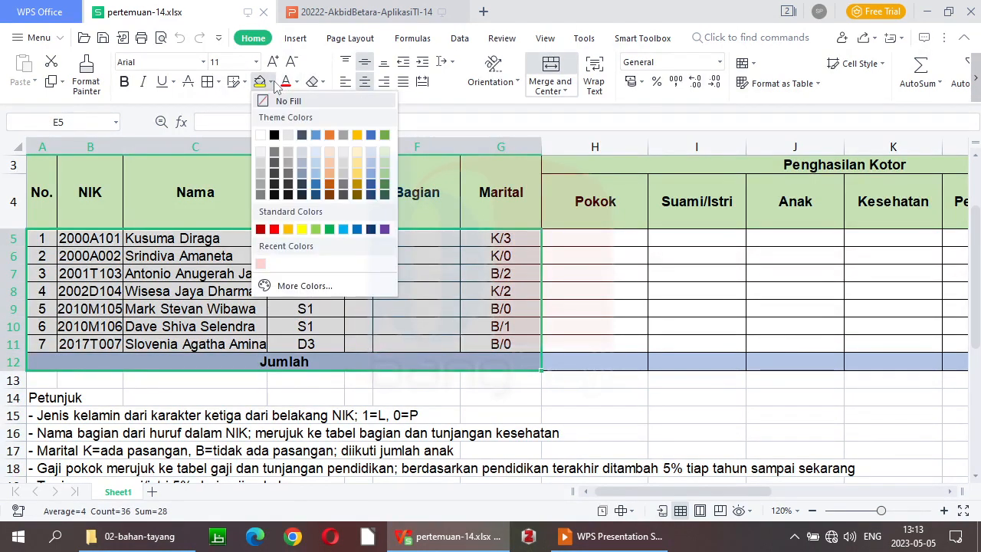
left_click(387, 153)
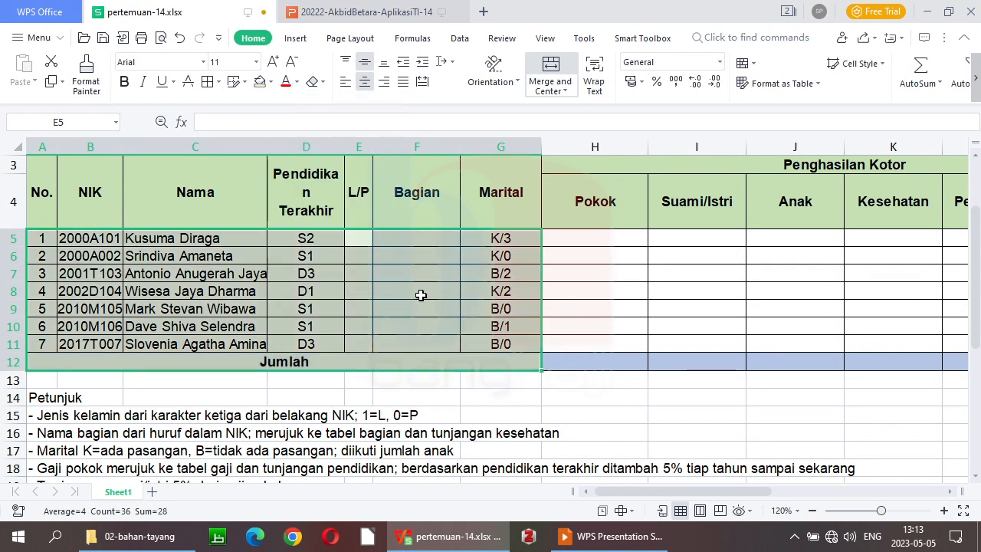
left_click(422, 247)
key("ctrl+z")
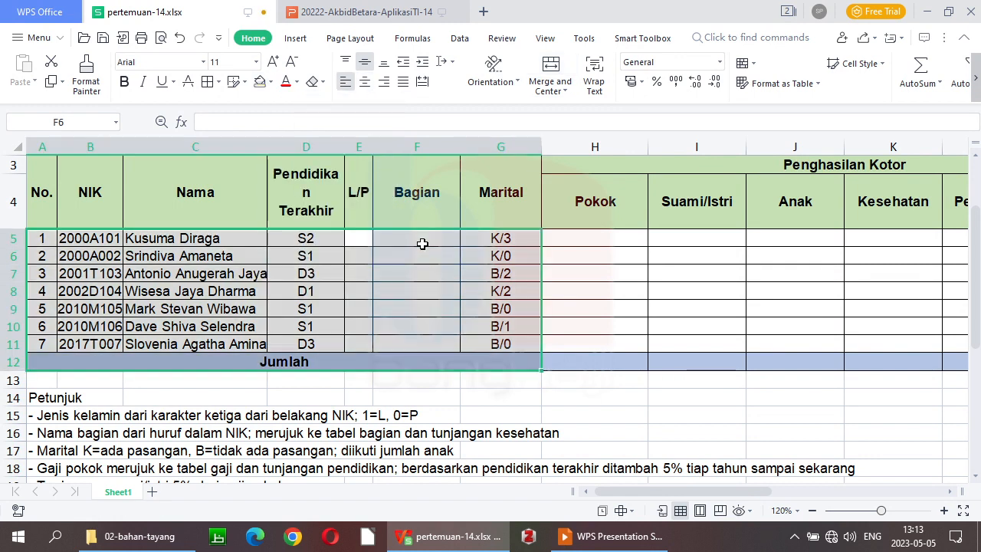
- Fill the L/P cells E5:E11 with light green and the Bagian cells F5:F11 with light blue
left_click_drag(357, 237, 357, 344)
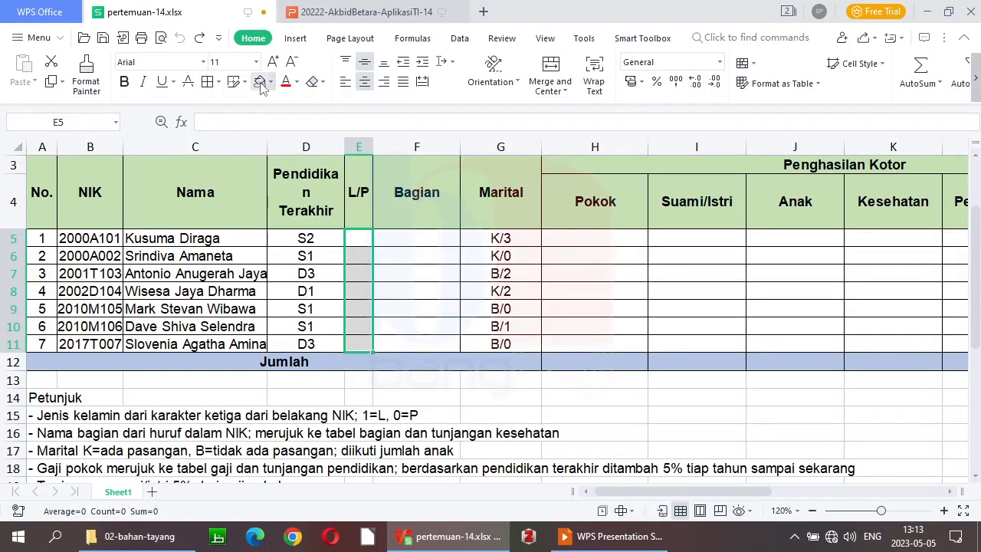
left_click(261, 82)
left_click(417, 239)
left_click_drag(417, 238, 418, 344)
left_click(272, 82)
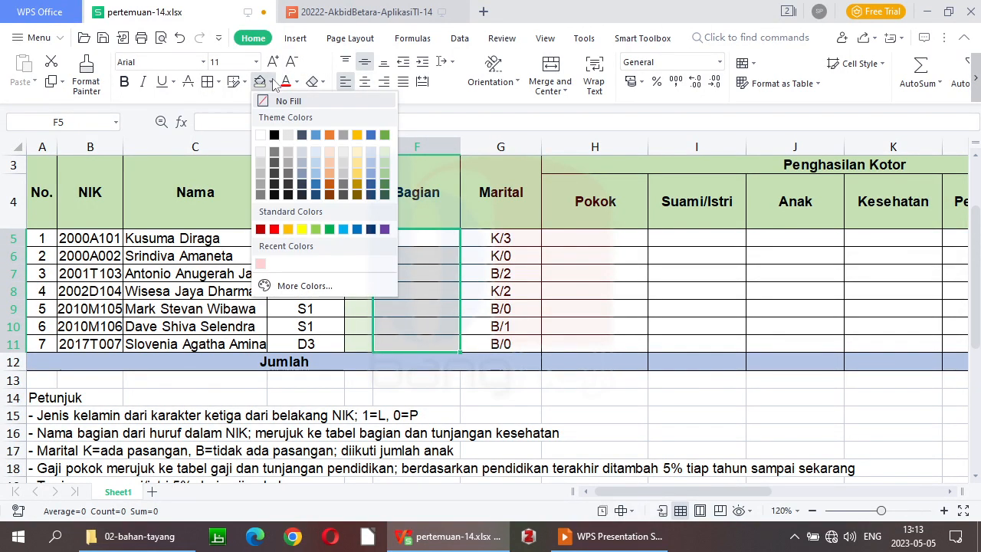
left_click(370, 153)
- Fill the Pokok cells H5:H11 with light gold and the Suami/Istri cells I5:I11 with light gray
left_click_drag(603, 237, 594, 344)
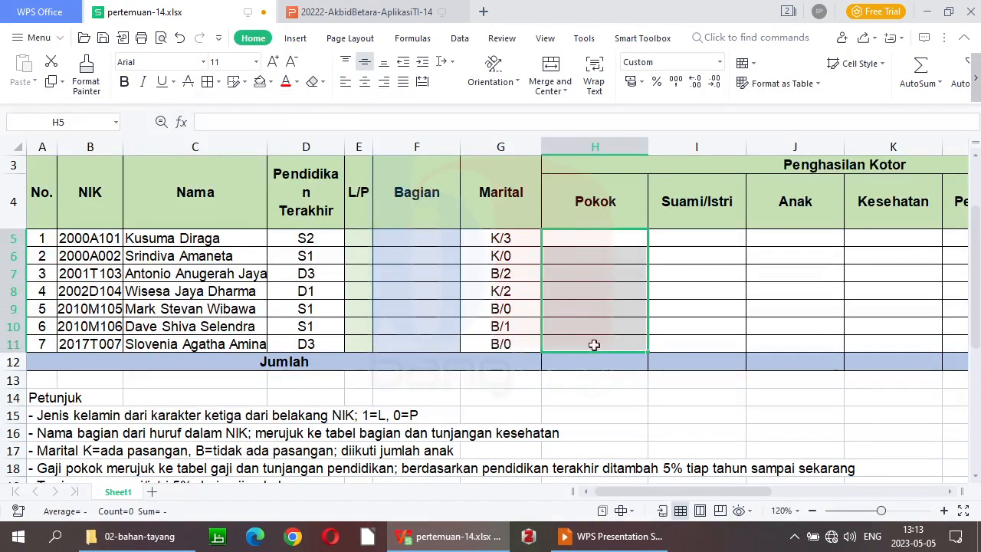
left_click(272, 82)
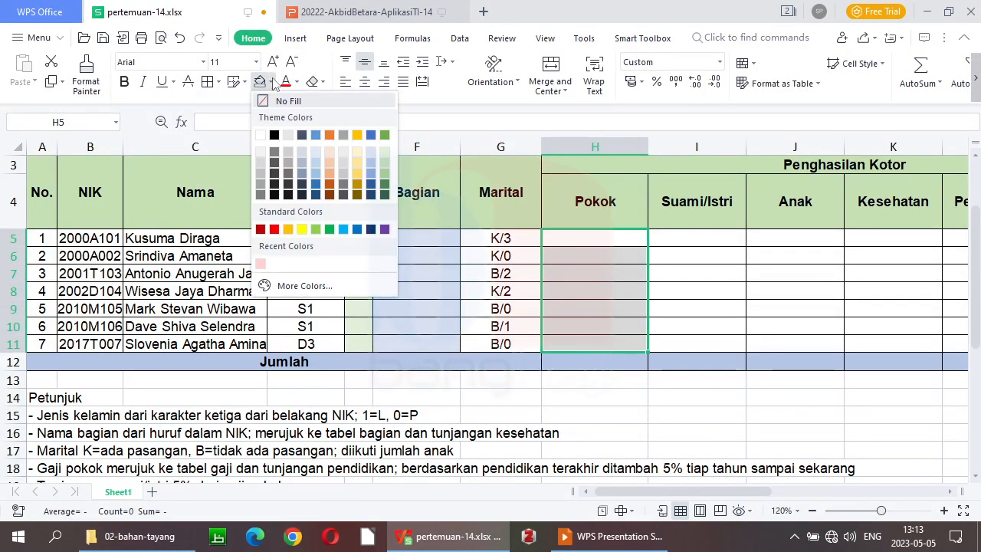
left_click(356, 152)
left_click_drag(687, 240, 685, 345)
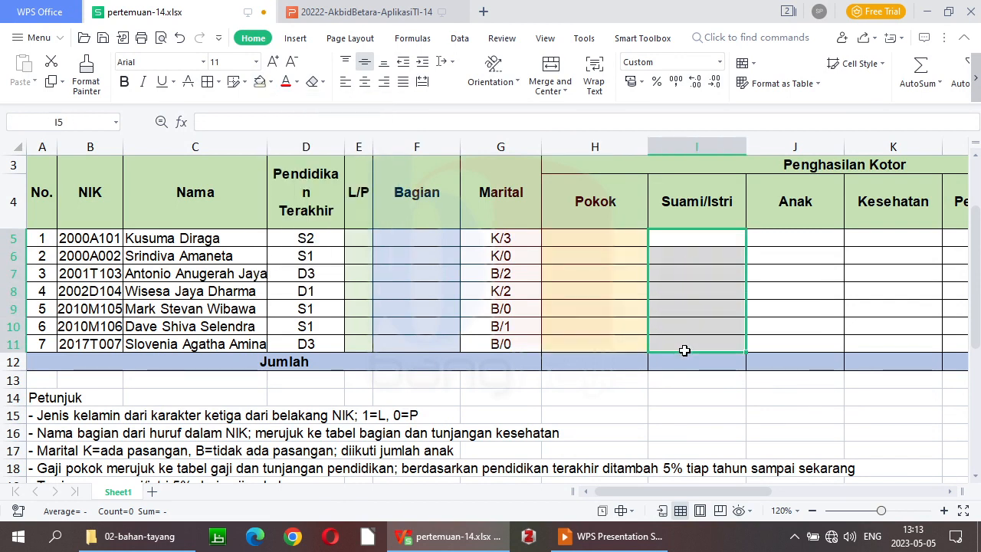
left_click(270, 82)
left_click(344, 152)
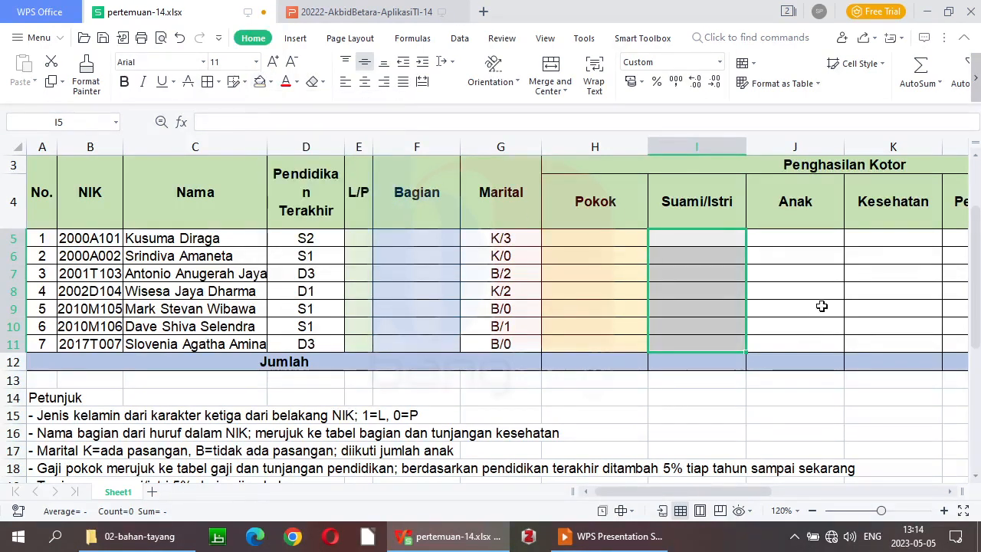
- Fill the Anak cells J5:J11 with light orange and the Kesehatan cells K5:K11 with pale blue
left_click(782, 278)
left_click_drag(780, 240, 782, 345)
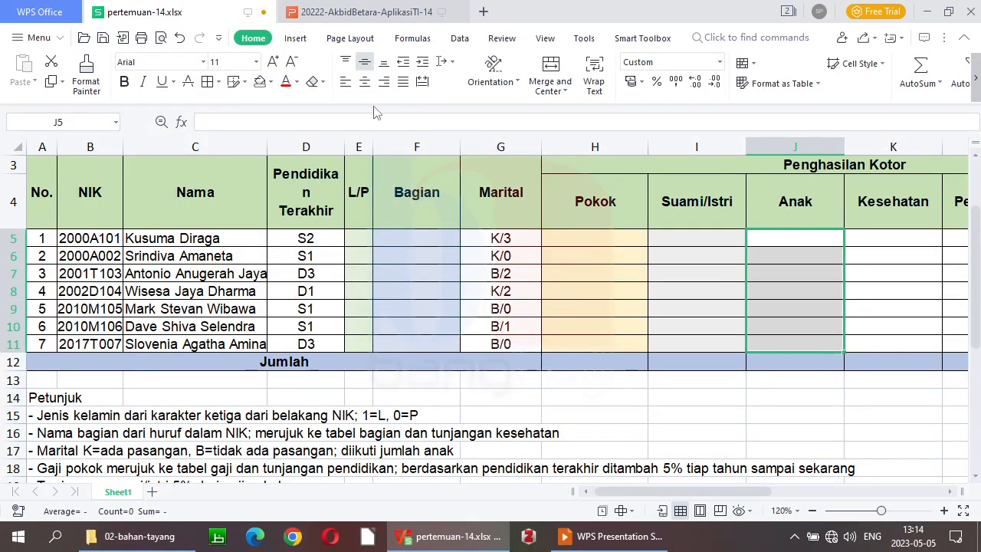
left_click(272, 82)
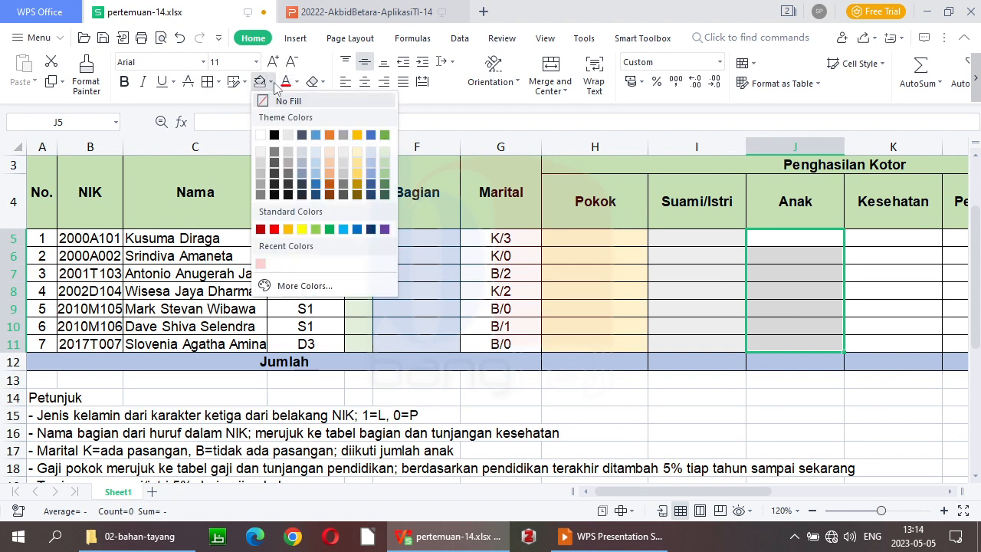
left_click(330, 152)
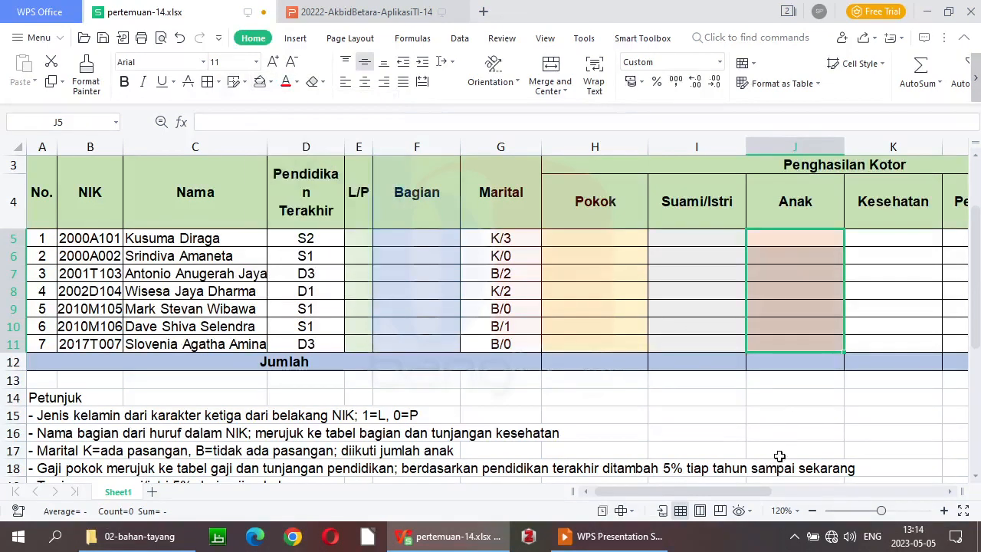
left_click_drag(733, 491, 842, 490)
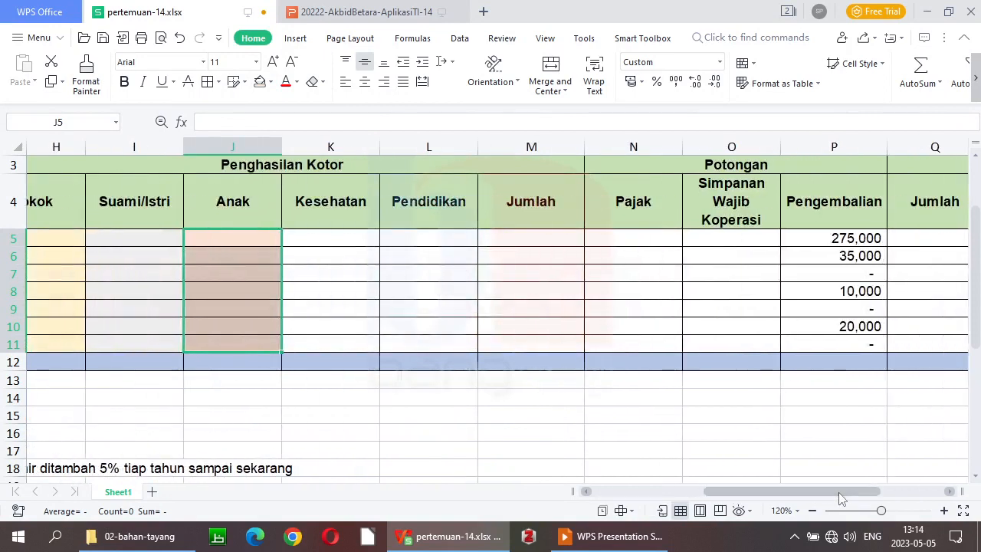
left_click_drag(362, 237, 355, 346)
left_click(270, 82)
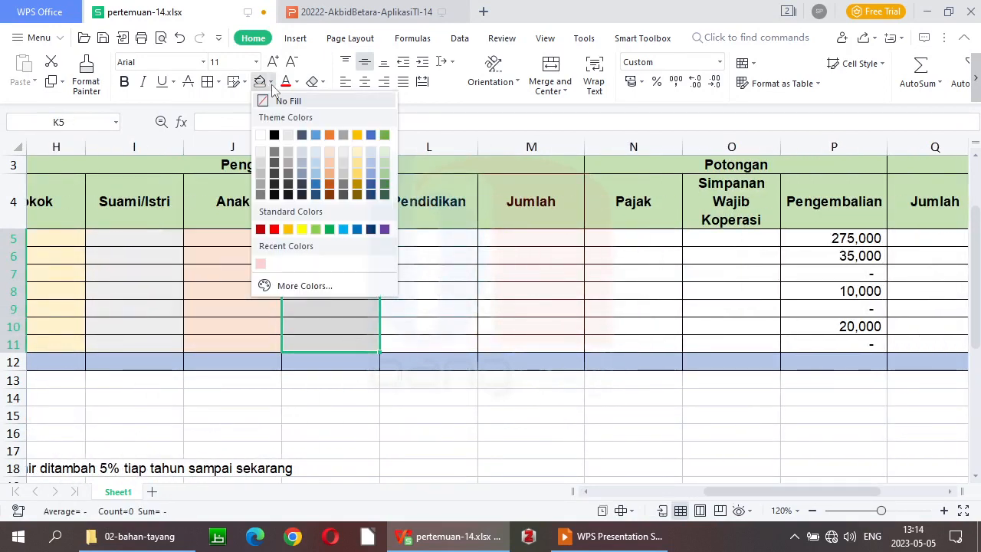
left_click(314, 150)
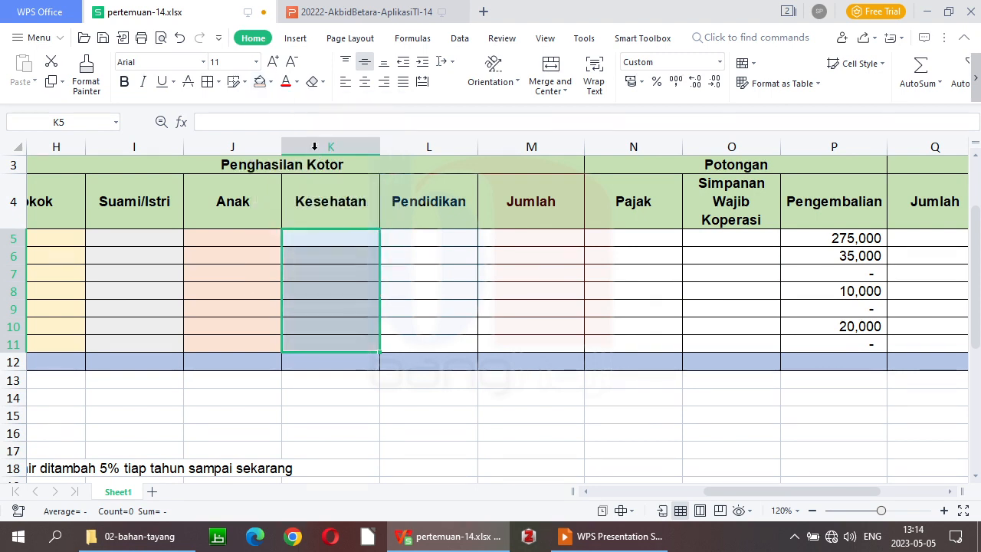
- Fill the Pendidikan cells L5:L11 with light blue-gray and the gross income Jumlah cells M5:M11 with light green
left_click_drag(429, 236, 427, 337)
left_click(271, 81)
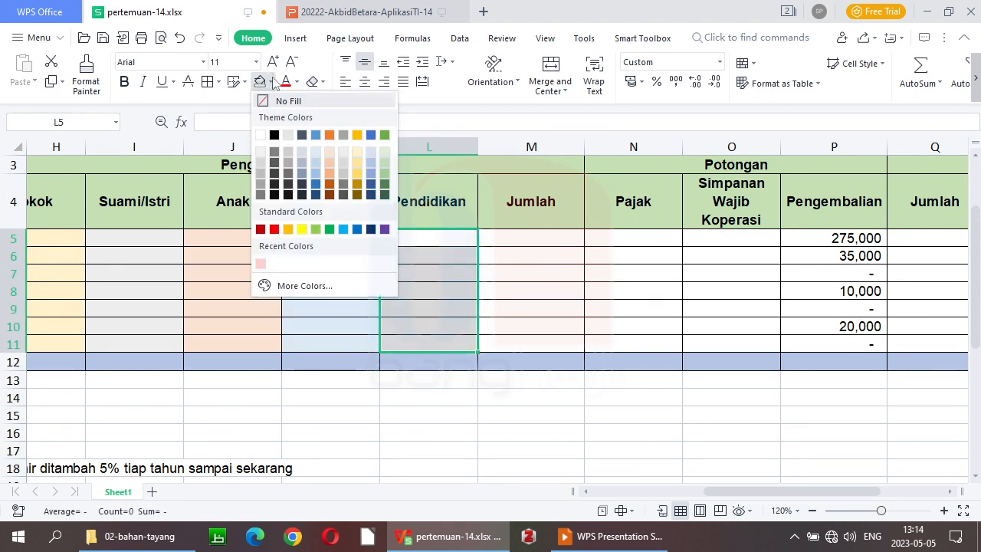
left_click(304, 154)
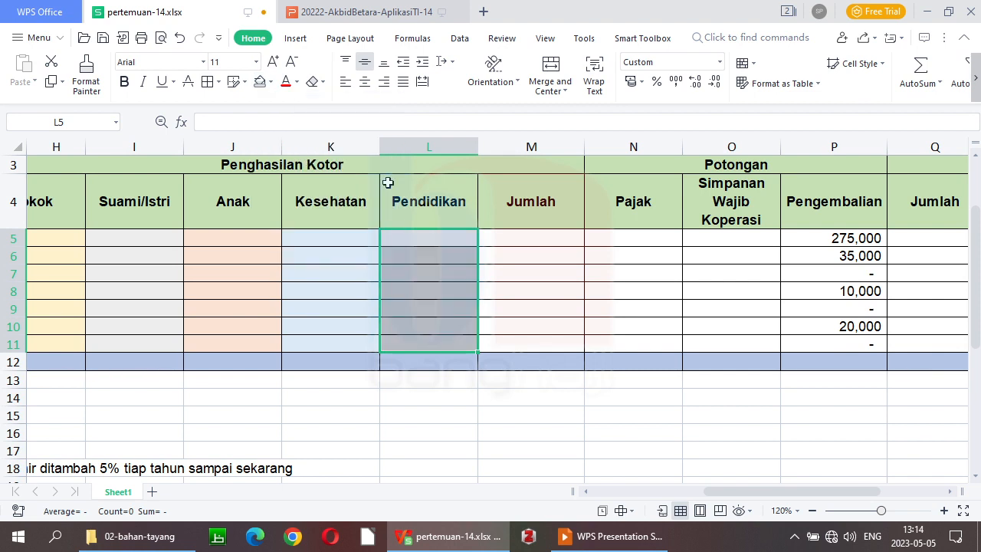
left_click_drag(508, 243, 524, 341)
left_click(271, 81)
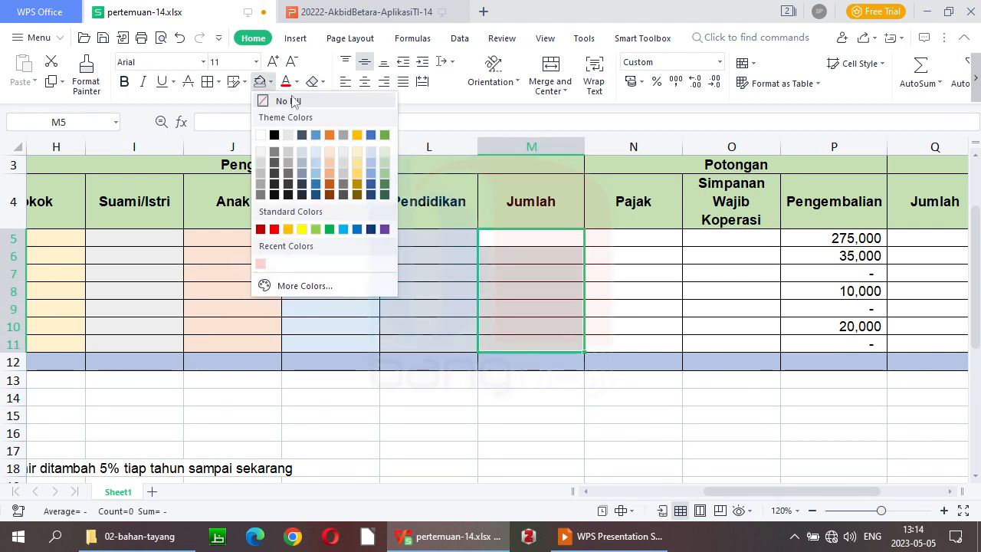
left_click(386, 154)
- Fill the Pajak cells N5:N11 with light blue and the Simpanan Wajib Koperasi cells O5:O11 with light gold
left_click_drag(653, 236, 649, 341)
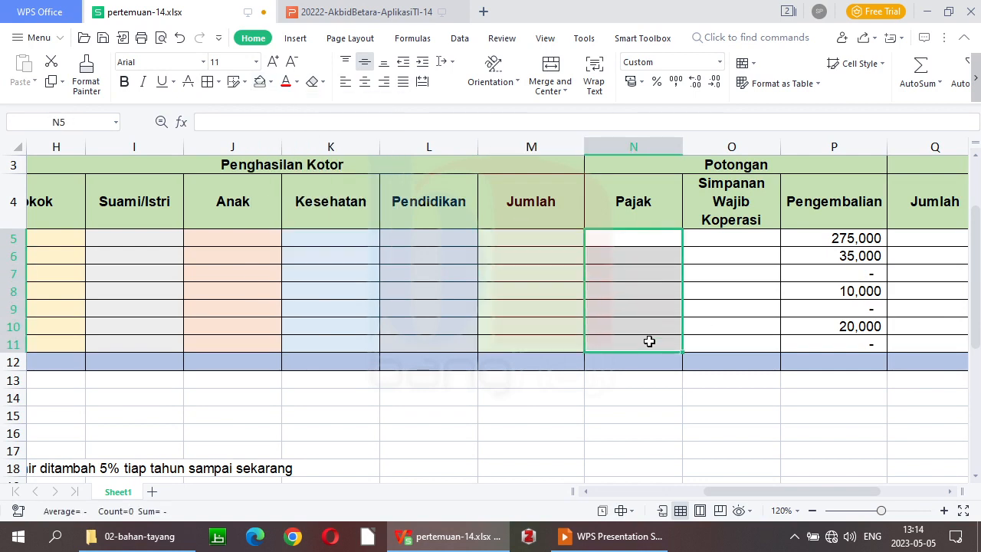
left_click(272, 83)
left_click(370, 152)
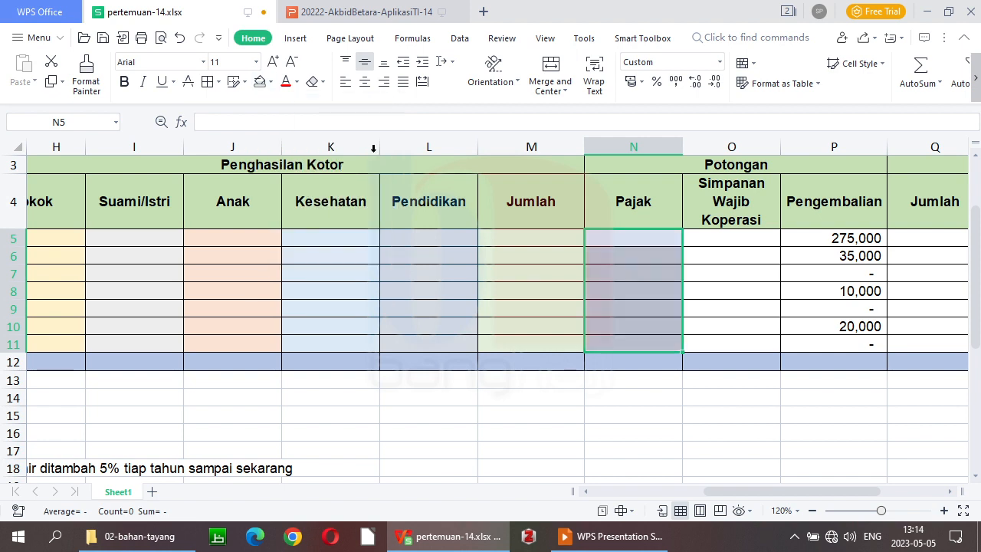
left_click_drag(726, 238, 725, 344)
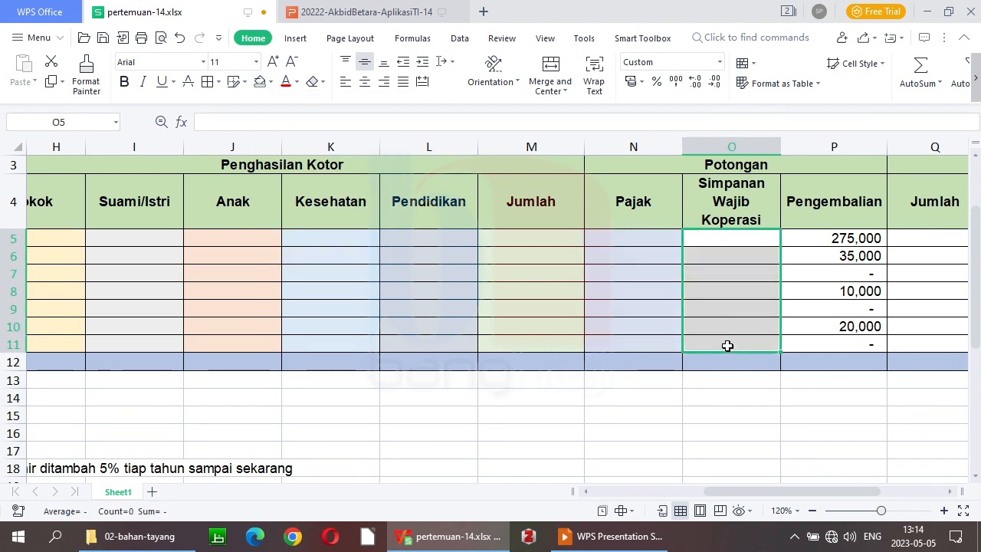
left_click(270, 82)
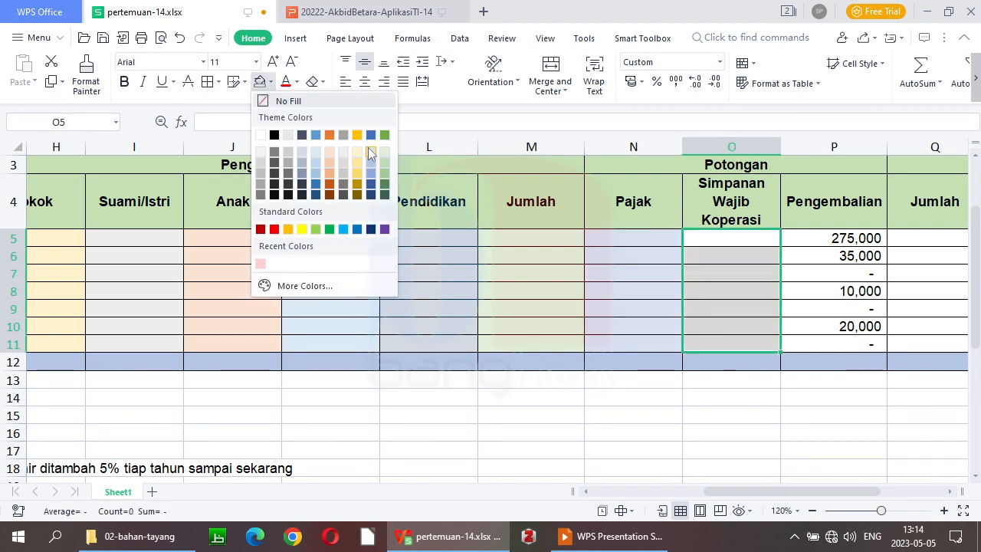
left_click(357, 152)
- Fill the deductions Jumlah cells Q5:Q11 with light gray and the Penghasilan Bersih cells R5:R11 with light orange
left_click_drag(722, 491, 774, 492)
left_click_drag(633, 241, 631, 344)
left_click(270, 82)
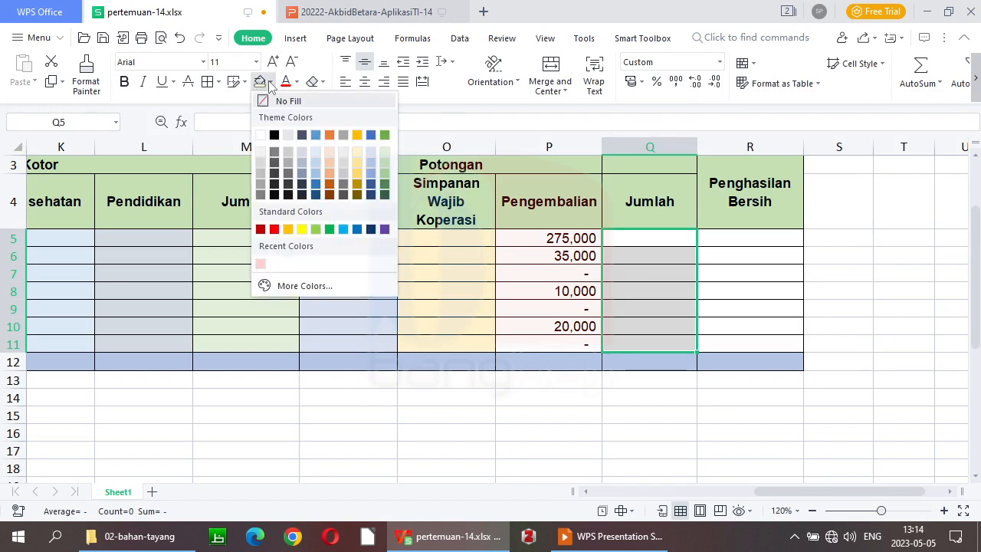
left_click(344, 154)
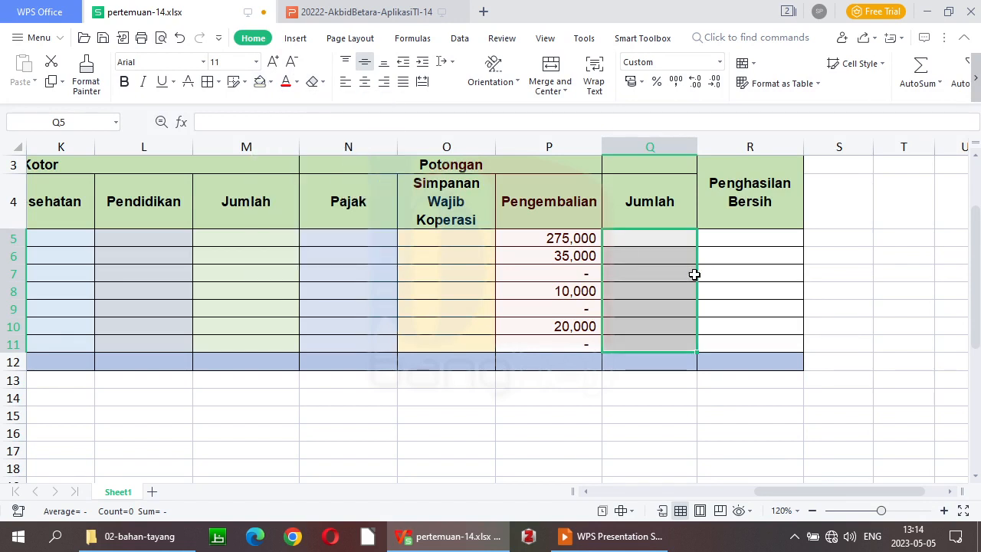
left_click_drag(728, 239, 732, 342)
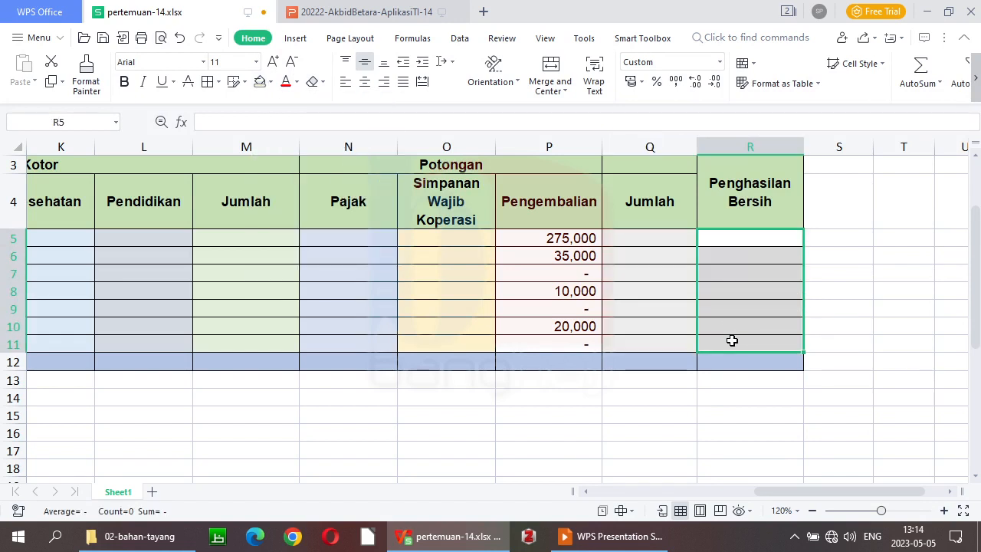
left_click(272, 82)
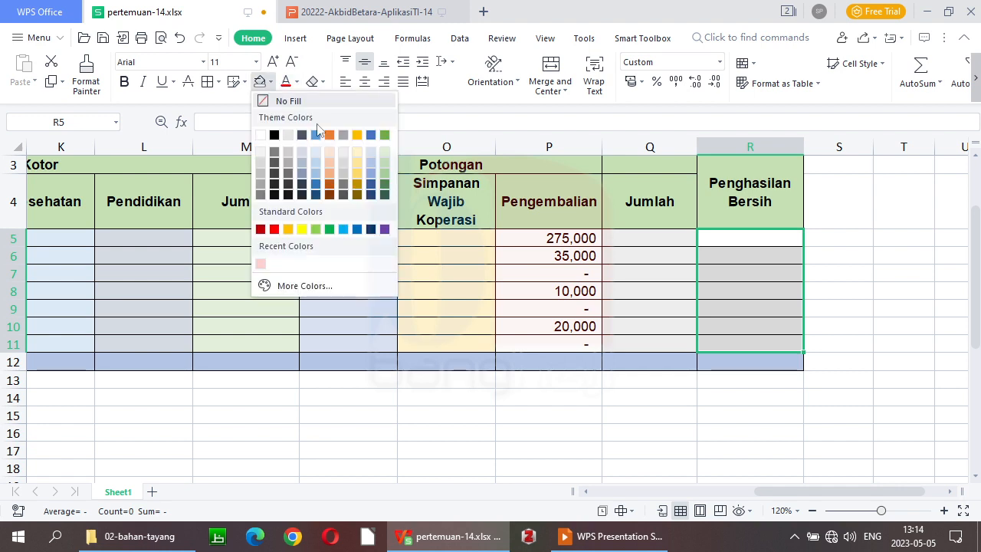
left_click(330, 151)
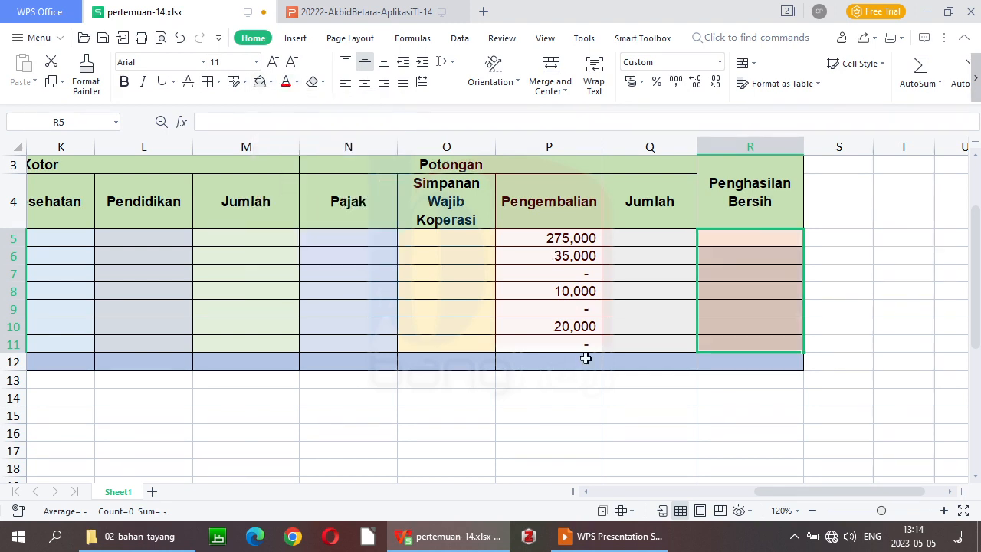
- Fill the Jumlah total row cells H12:R12 with standard yellow
left_click_drag(768, 493, 616, 498)
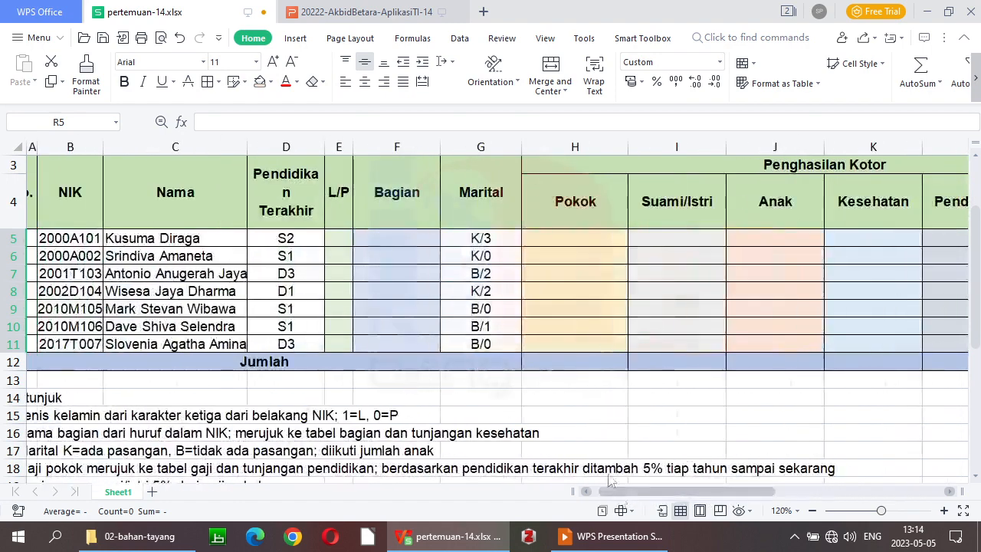
left_click_drag(571, 359, 881, 363)
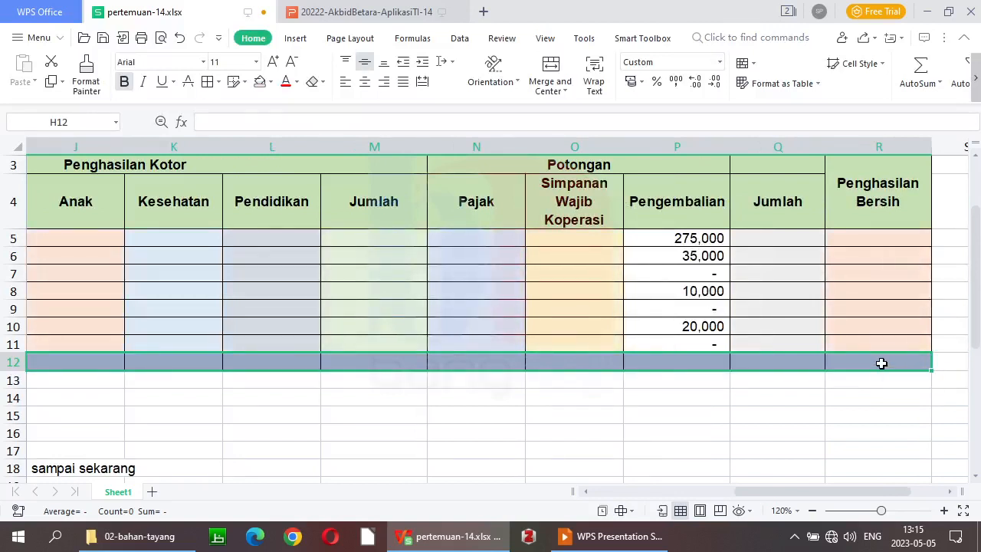
left_click(270, 82)
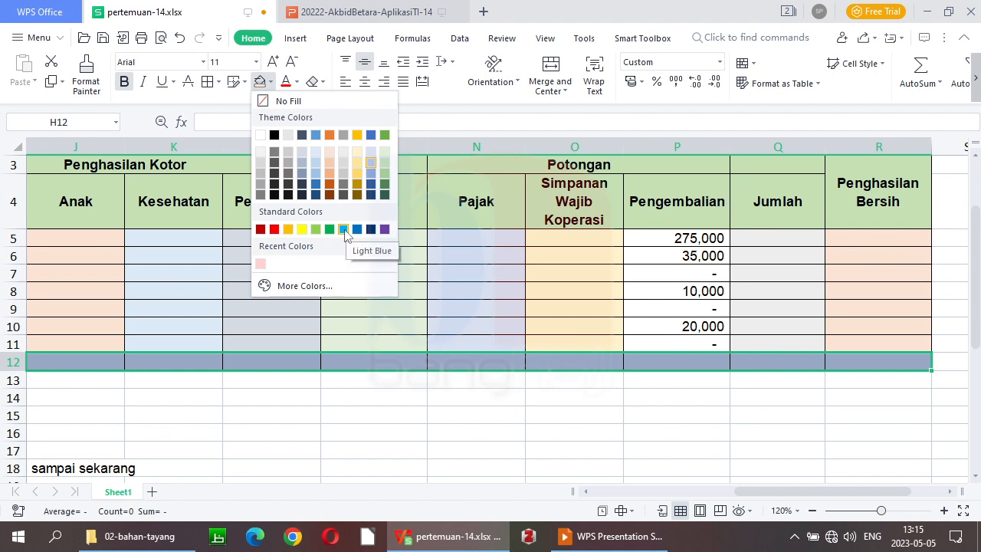
left_click(302, 229)
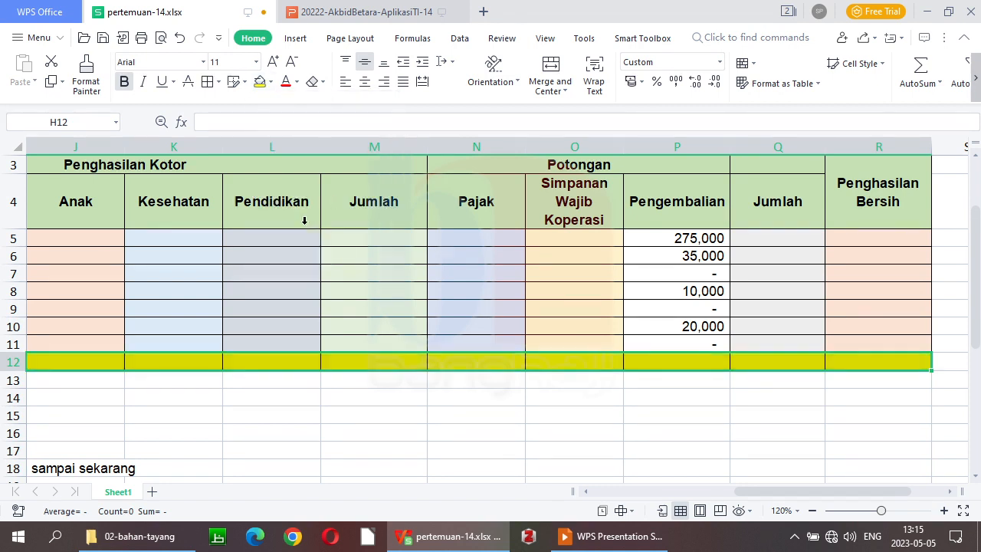
- Label the first L/P cell E5 with 1 and the first Bagian cell F5 with 2, both entered as text
left_click(765, 455)
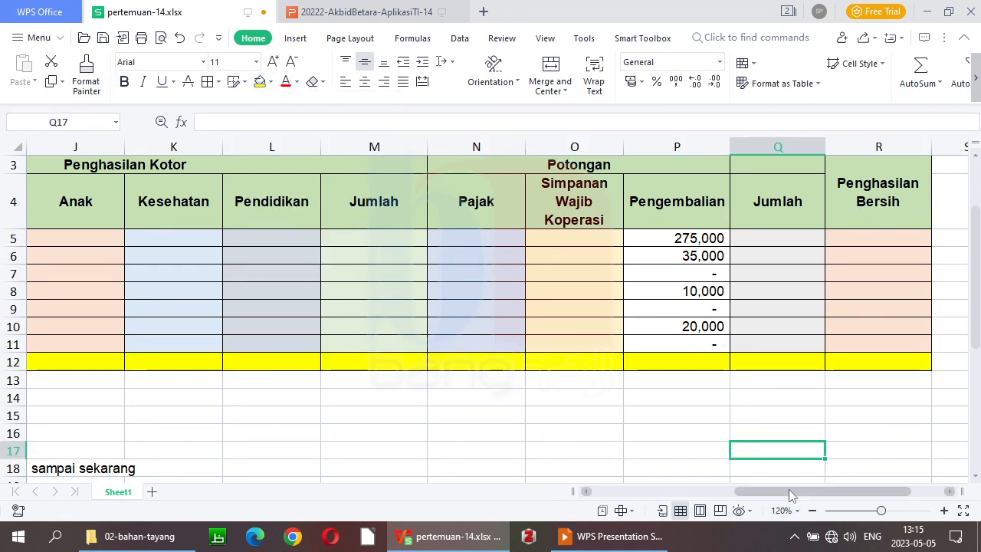
left_click_drag(786, 498, 640, 482)
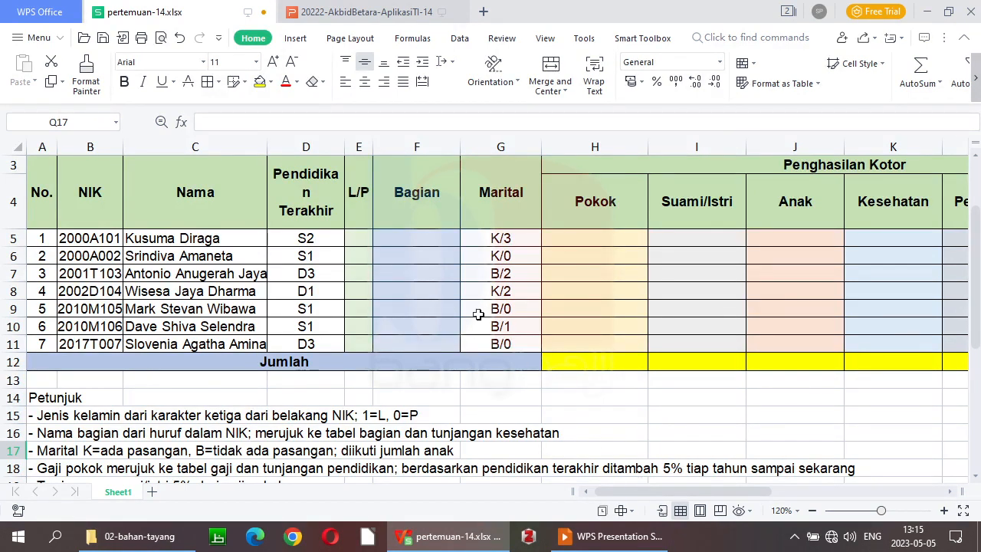
left_click(356, 234)
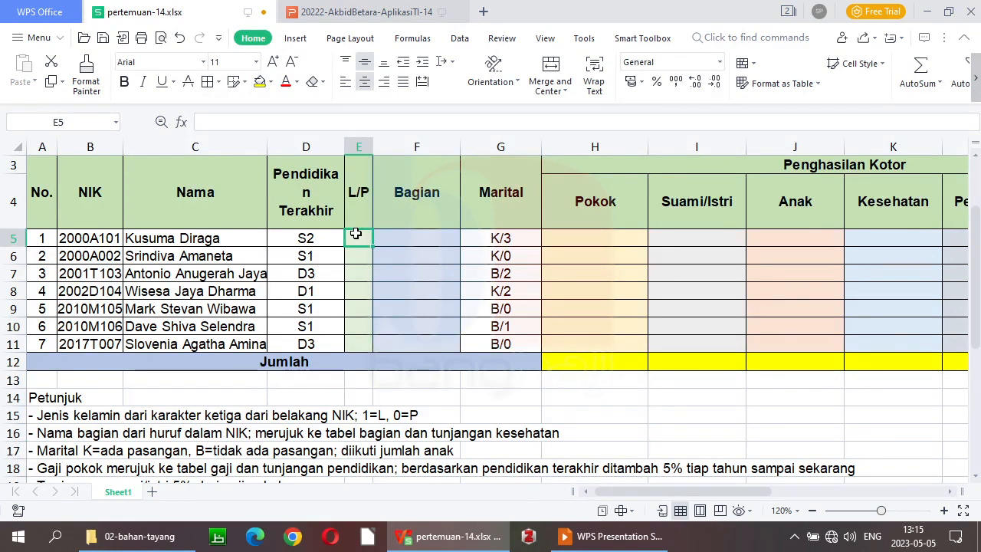
left_click(411, 239)
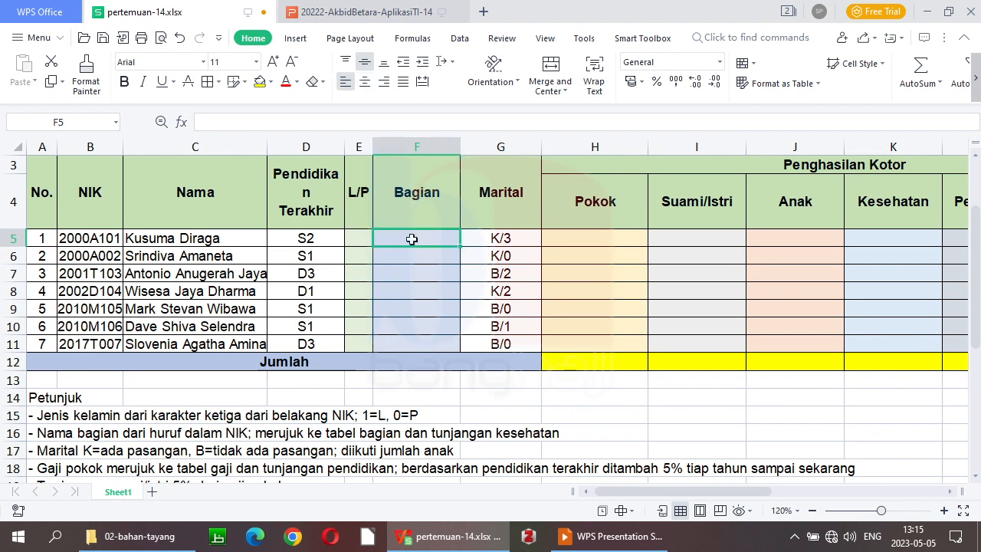
left_click(355, 238)
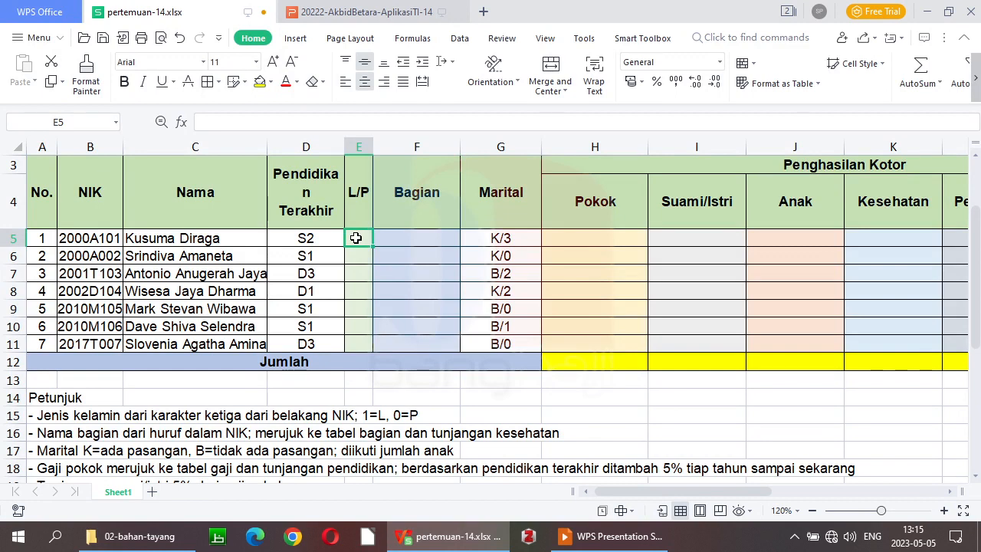
type("'1")
key("Return")
key("Up")
key("Right")
type("'2")
key("Return")
- Label the Pokok cell H5 with 3 and the Suami/Istri cell I5 with 4, both entered as text
key("Up")
key("Right")
key("Right")
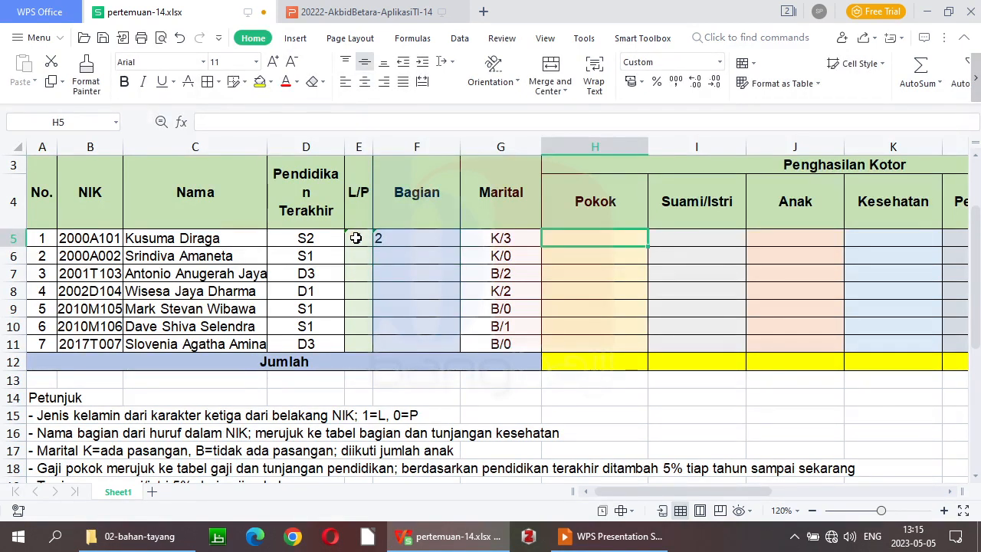
type("'3")
key("Return")
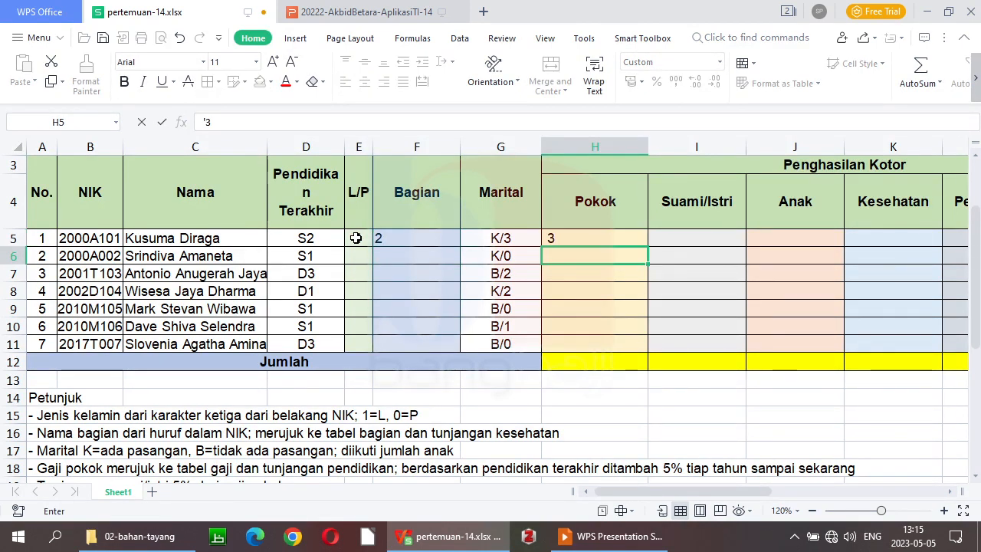
key("Up")
key("Right")
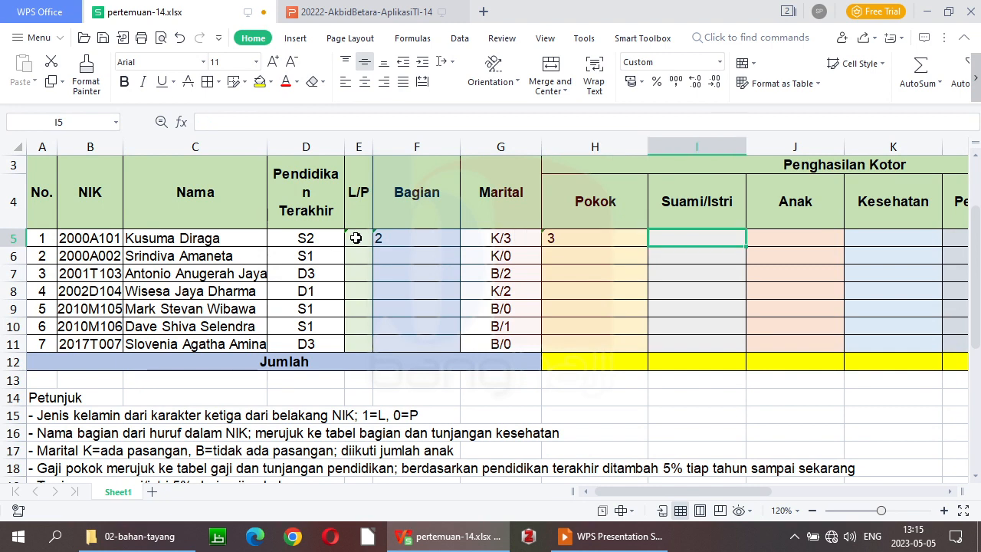
type("'4")
key("Return")
- Label the Anak cell J5 with 5 and the Kesehatan cell K5 with 6, both entered as text
key("Up")
key("Right")
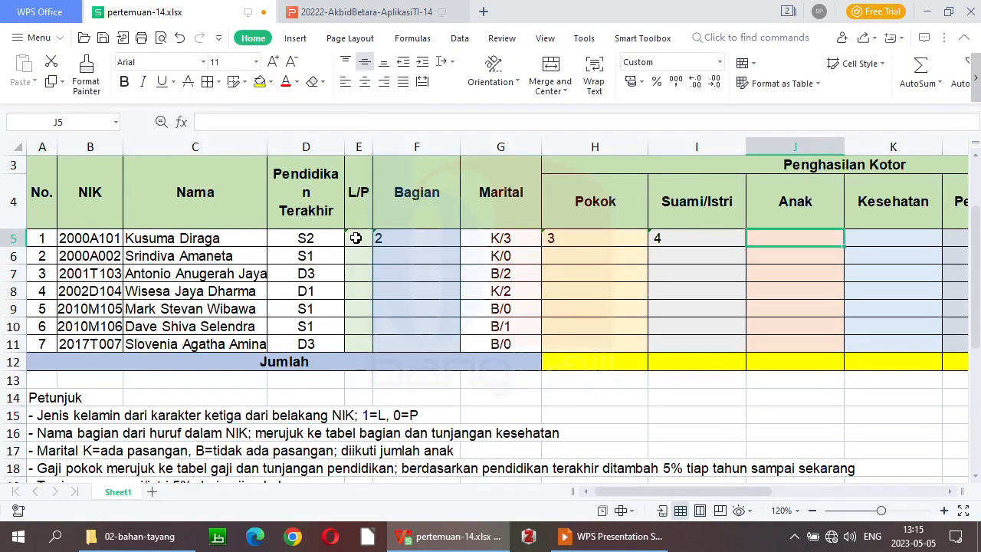
type("'5")
key("Return")
key("Up")
key("Right")
type("'6")
key("Return")
- Label both the Pendidikan cell L5 and the gross income Jumlah cell M5 with 7 as text
key("Up")
key("Right")
key("Right")
key("Left")
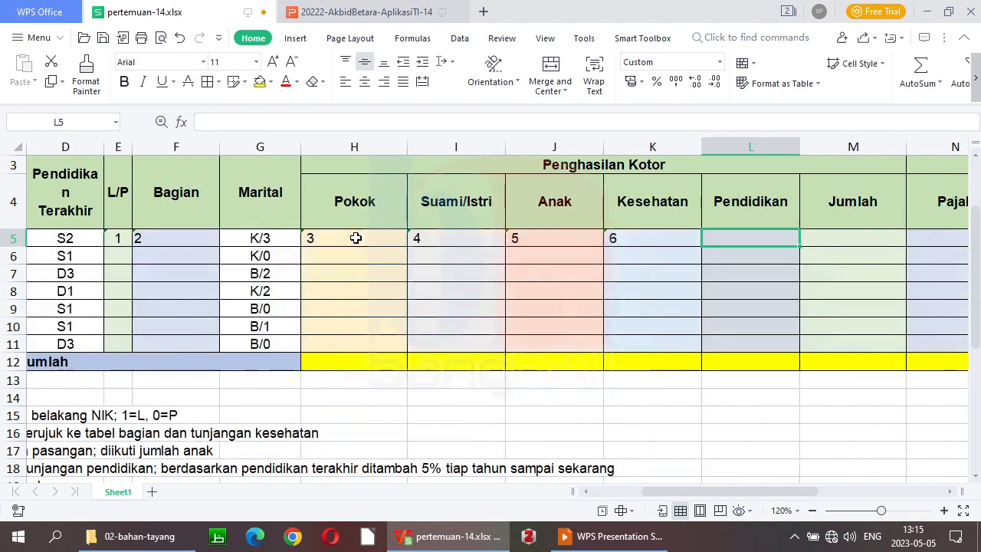
type("'7")
key("Return")
key("Up")
key("Right")
type("'7")
key("Return")
- Label the Pajak cell N5 with 8 and the Simpanan Wajib Koperasi cell O5 with 9 as text
key("Up")
key("Right")
key("Right")
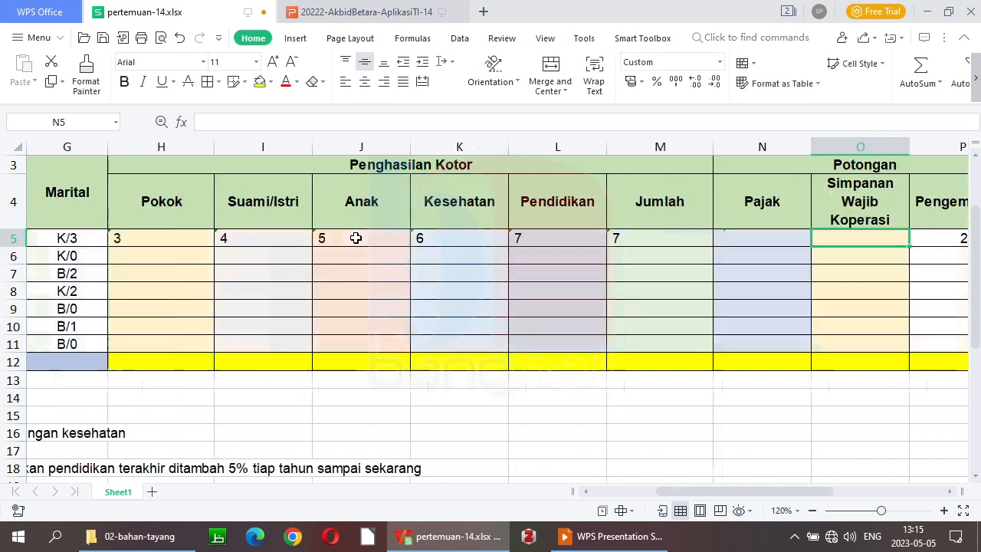
type("8")
key("Tab")
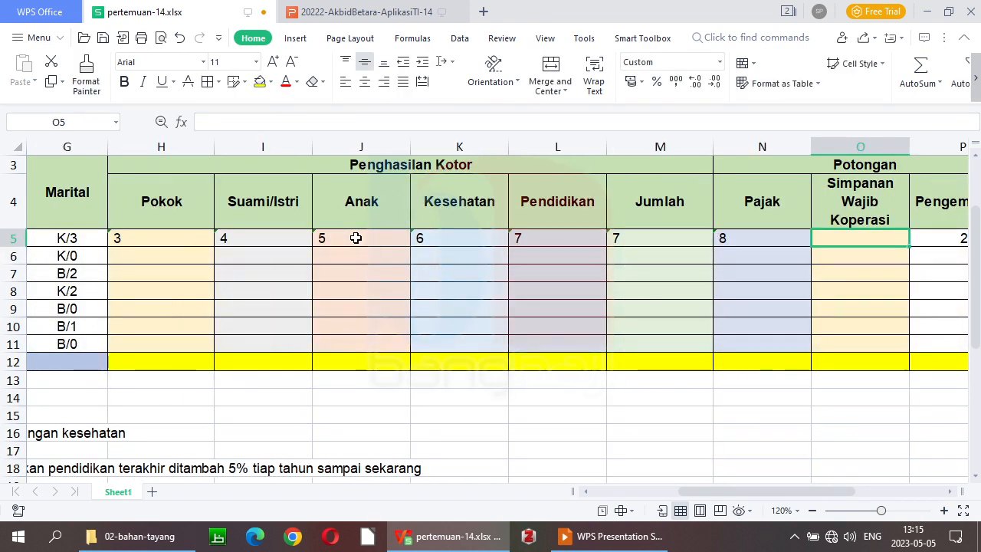
type("9")
key("Tab")
- Label the deductions Jumlah cell Q5 with 10 and the Penghasilan Bersih cell R5 with 12 as text
key("Tab")
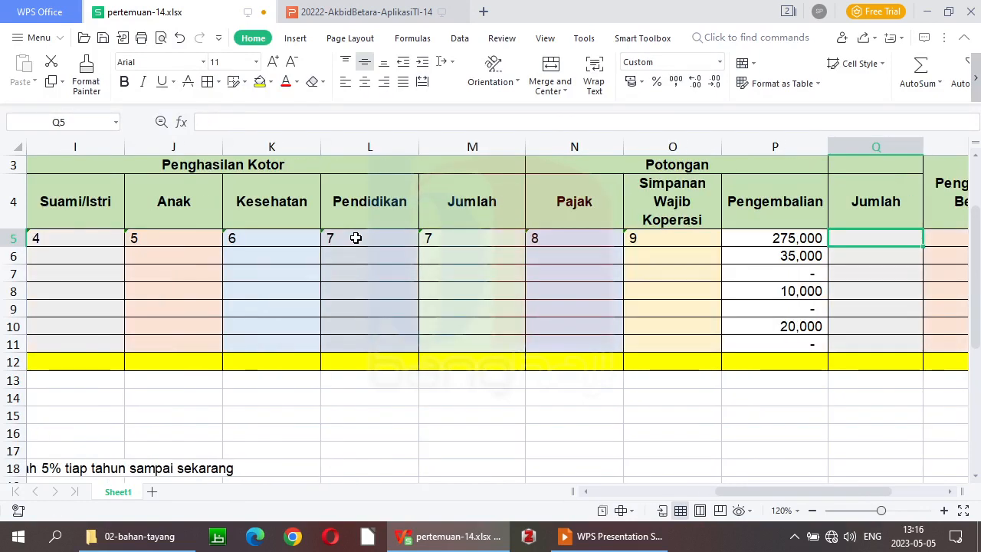
type("'10")
key("Tab")
type("'12")
key("Return")
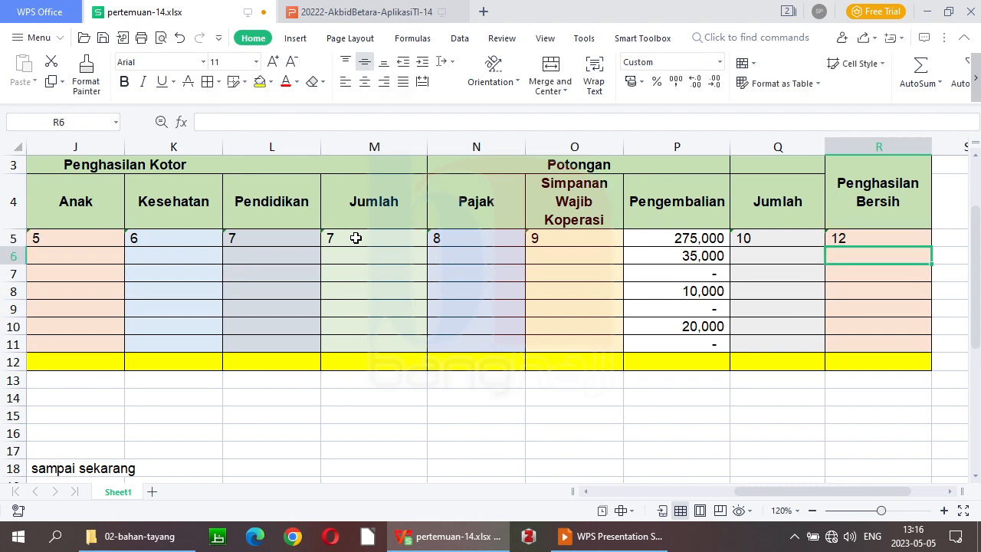
- Label the Pokok total cell H12 in the yellow Jumlah row with 13 as text
key("Down")
key("Down")
key("Down")
key("Down")
key("Down")
key("Down")
key("Left")
key("Left")
key("Left")
key("Left")
key("Left")
key("Left")
key("Left")
key("Left")
key("Left")
key("Right")
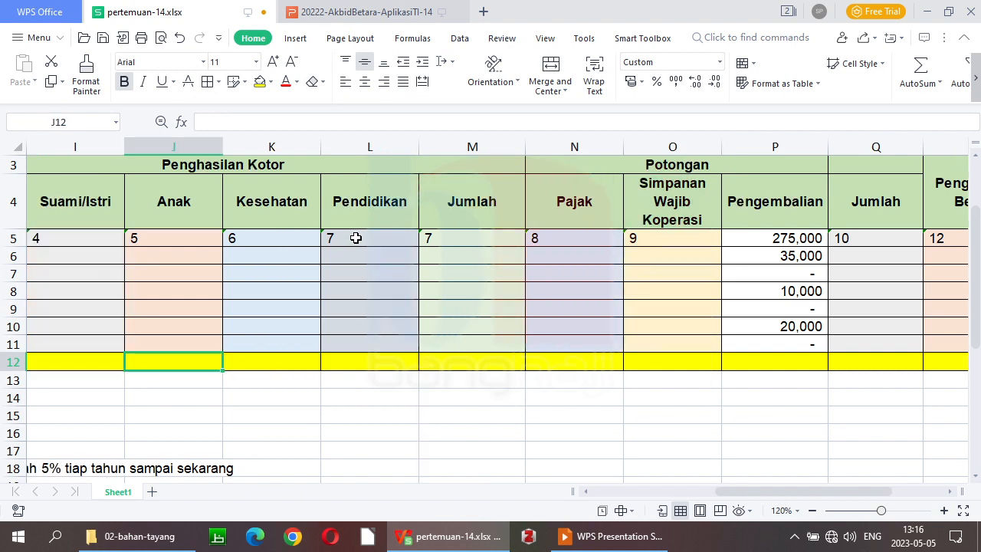
key("Left")
key("Left")
key("Left")
key("Right")
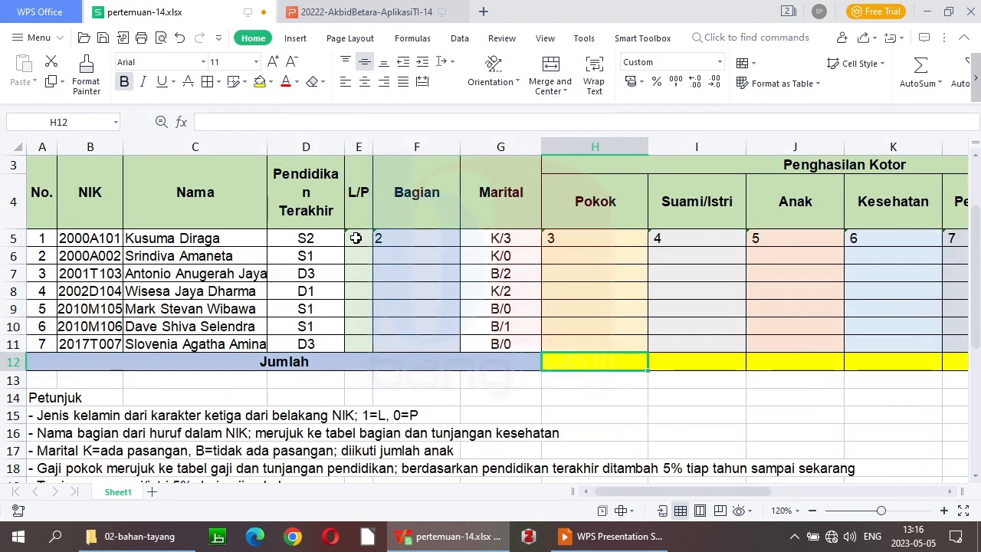
type("'13")
key("Return")
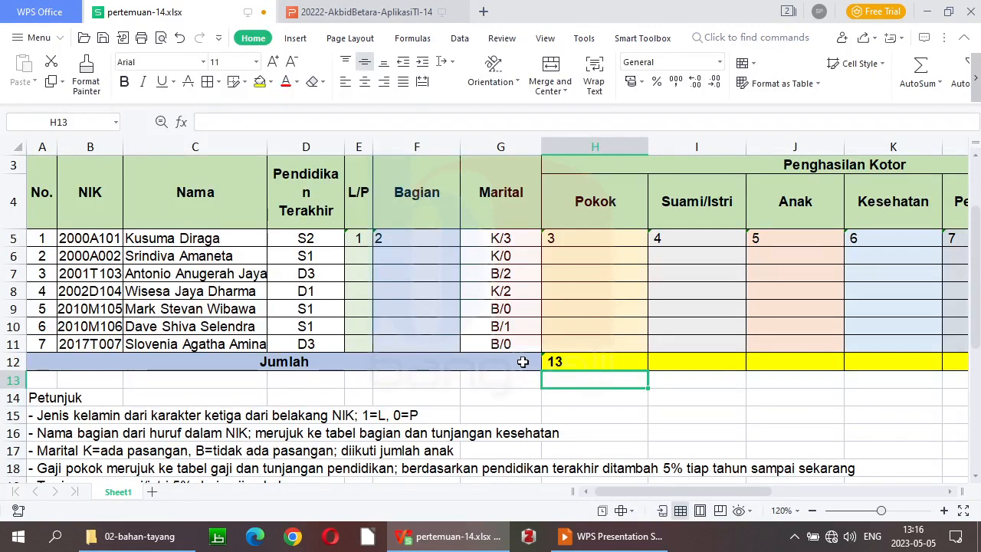
- Replace the label in the Pokok total cell H12 with a SUM formula over H5:H11
left_click(572, 361)
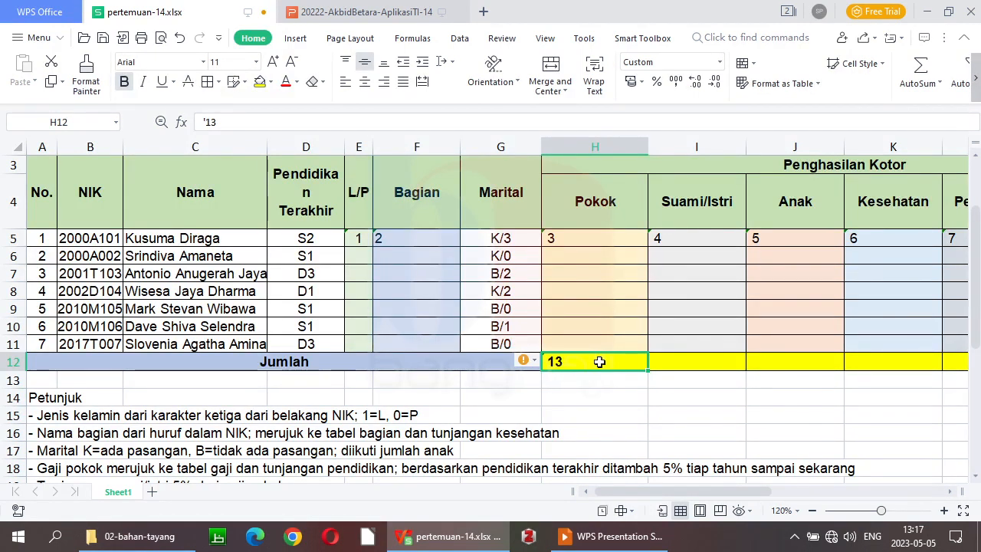
type("=")
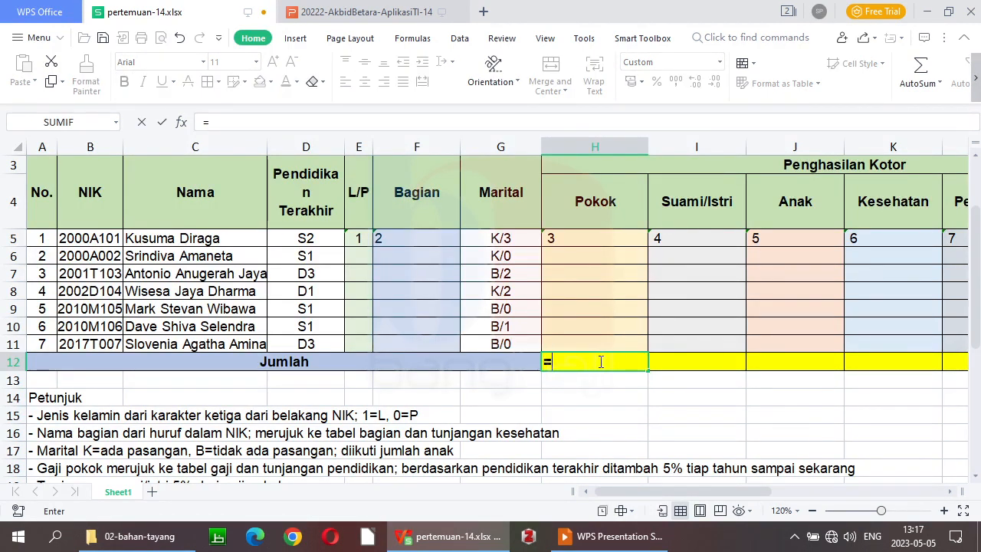
type("sam")
key("BackSpace")
key("BackSpace")
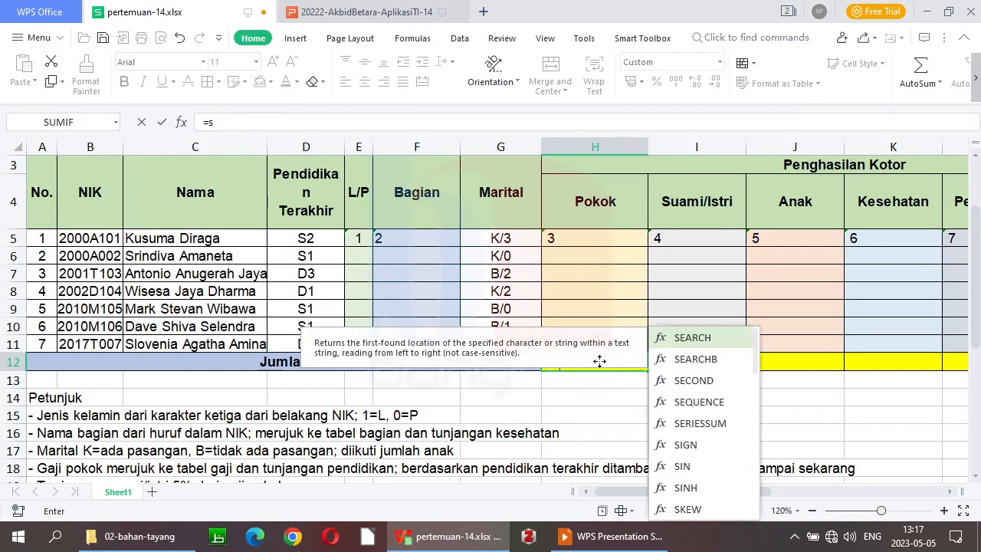
type("u")
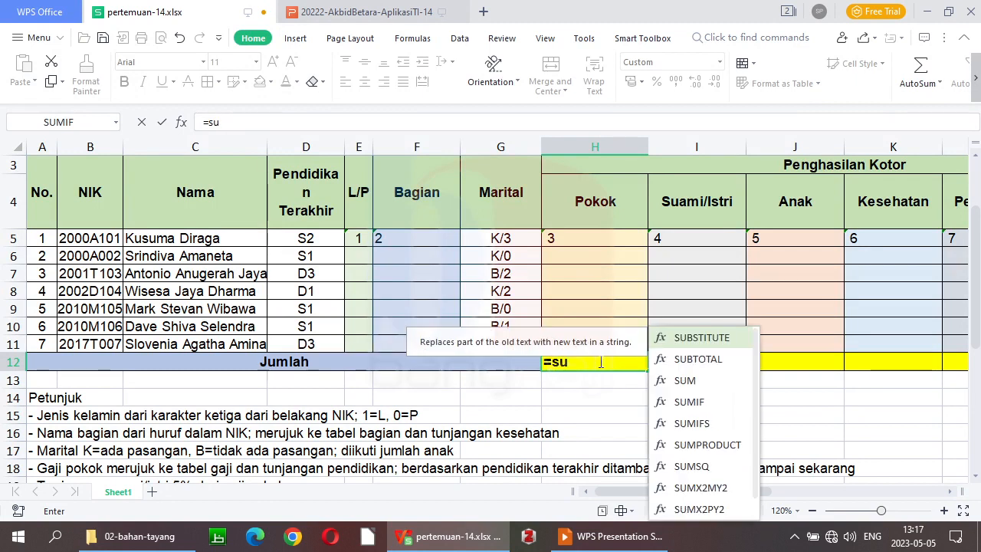
type("m(")
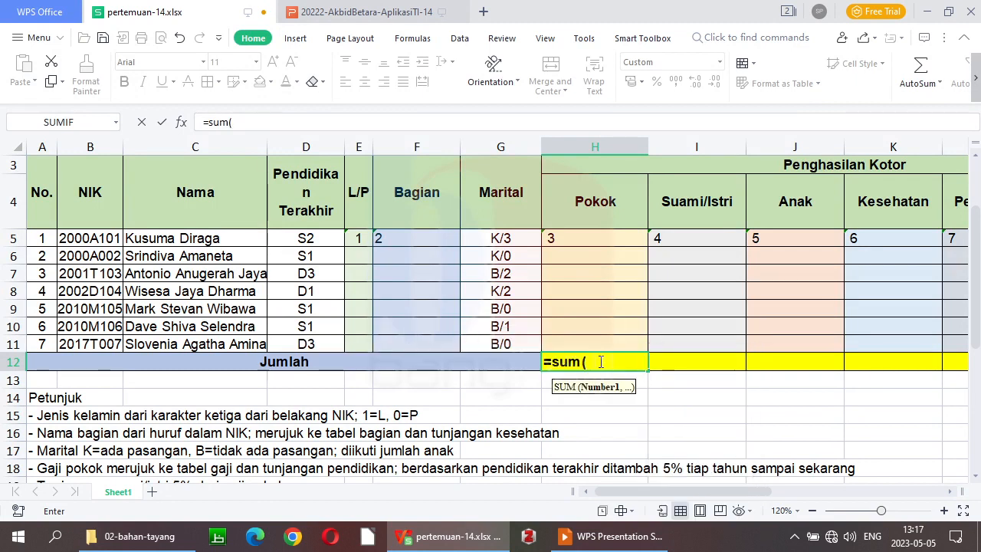
left_click_drag(601, 344, 601, 239)
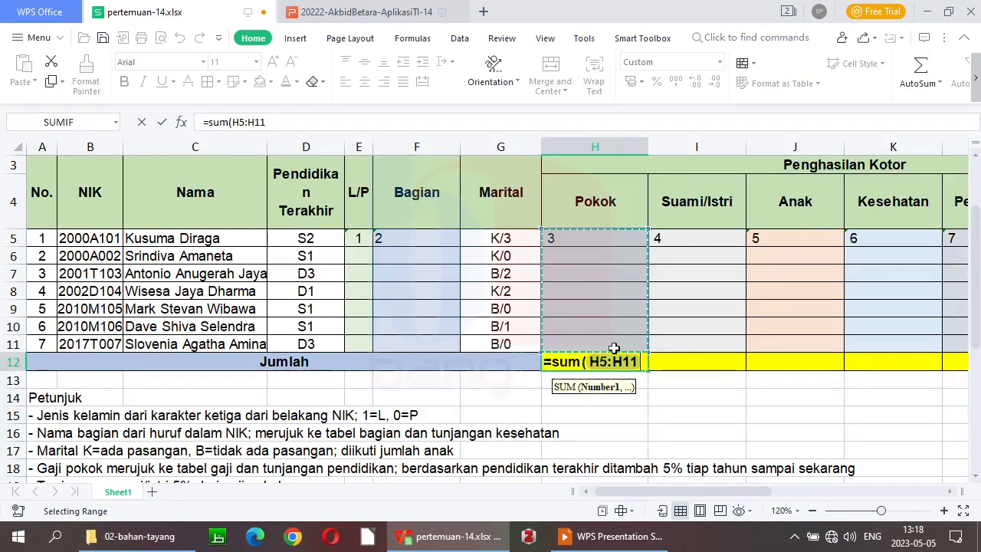
key("Return")
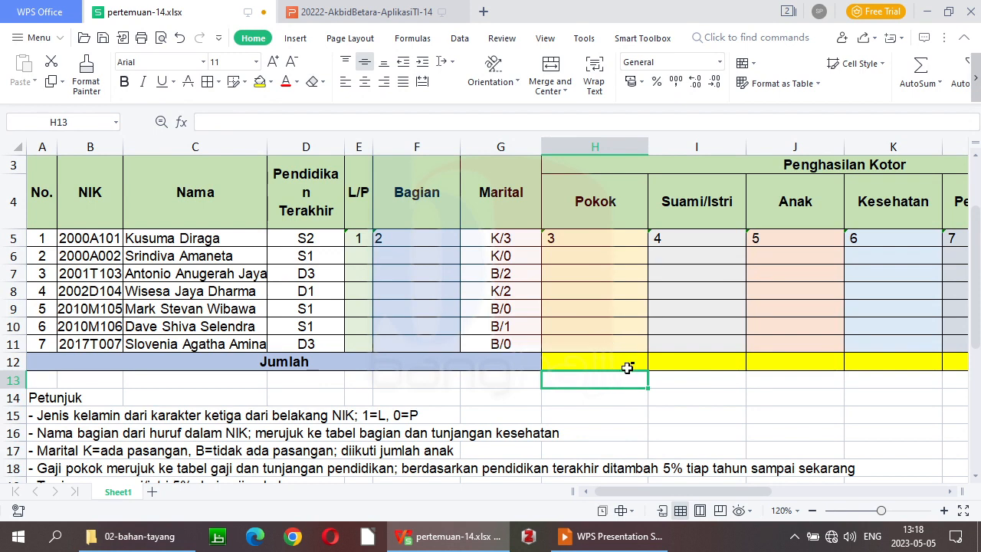
- Clear the label in the Pokok cell H5 and enter 3 in it again as text
left_click(563, 239)
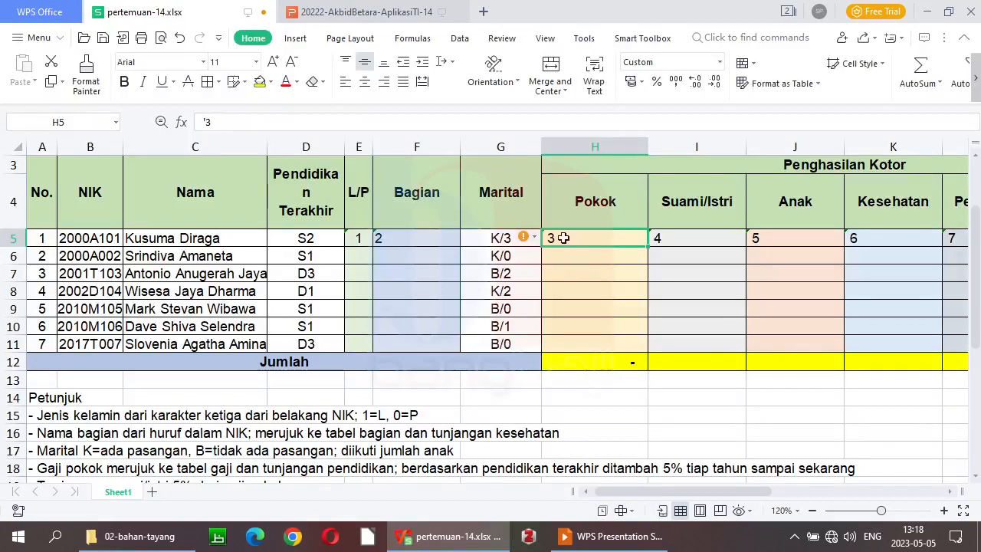
key("Delete")
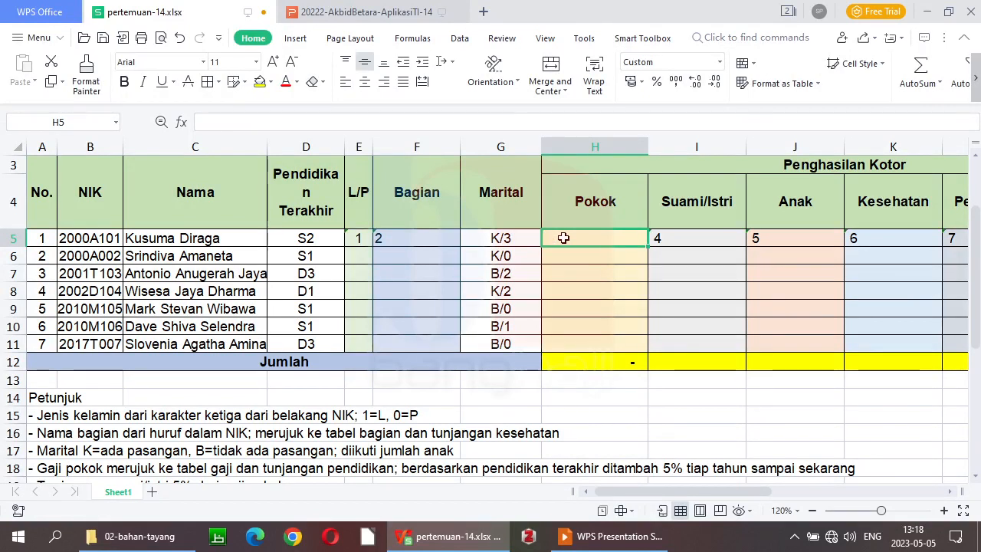
key("Return")
key("Up")
key("Up")
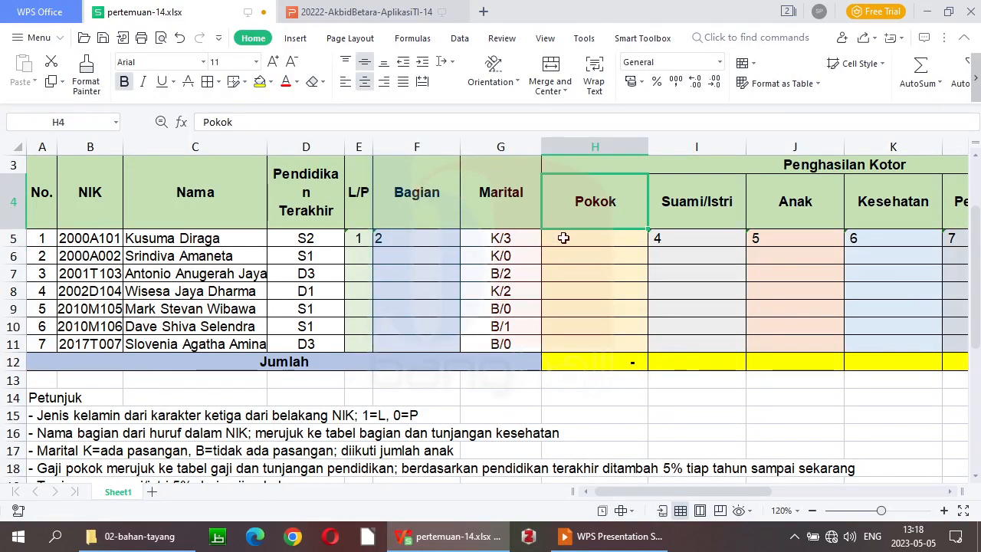
key("Down")
key("Down")
key("Down")
key("Down")
key("Down")
key("Down")
key("Down")
key("Down")
key("Up")
key("Up")
key("Up")
key("Up")
left_click(563, 238)
type("3")
key("Return")
- Fill the SUM formula from H12 across the yellow Jumlah row through the Penghasilan Bersih total R12
key("Down")
key("Down")
key("Down")
key("Down")
key("Down")
key("Down")
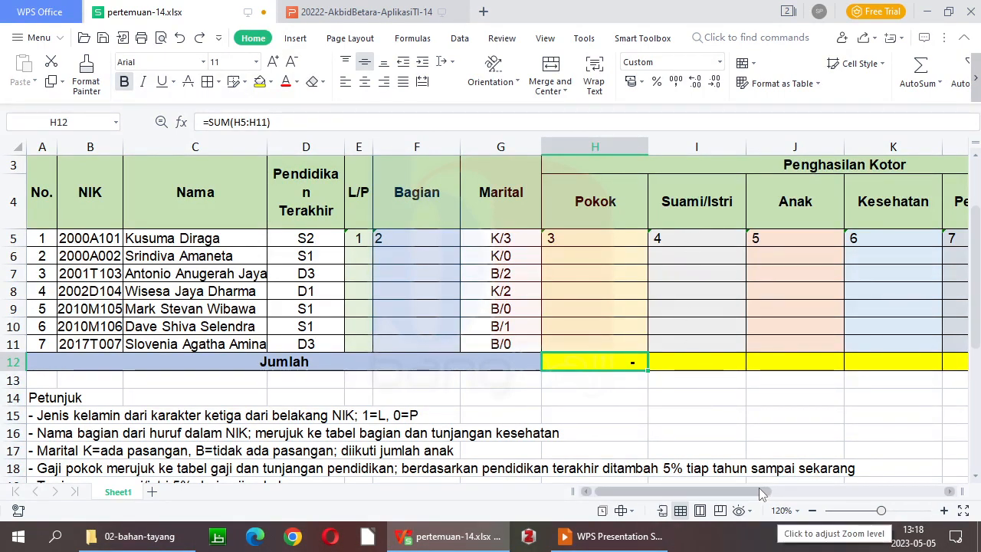
left_click_drag(757, 495, 873, 494)
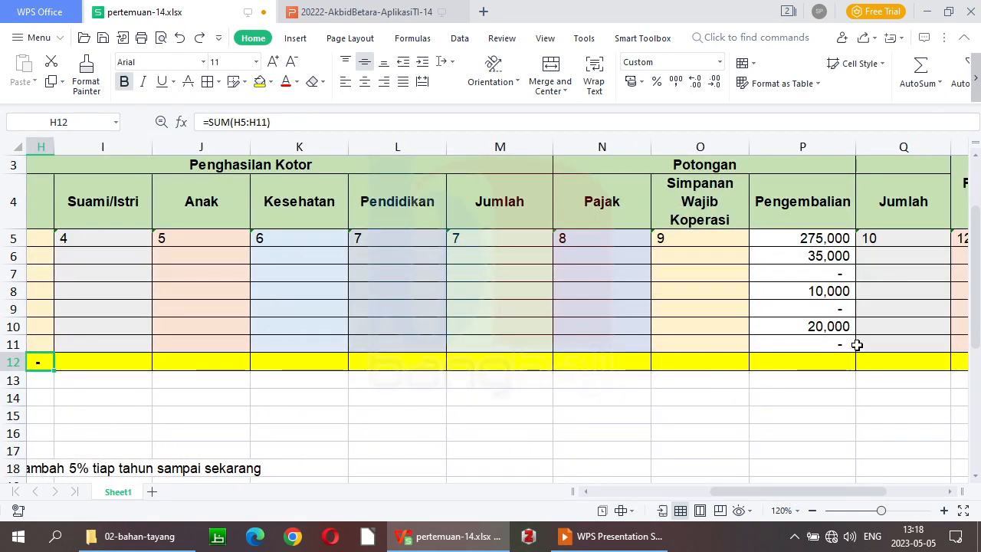
left_click_drag(857, 491, 907, 490)
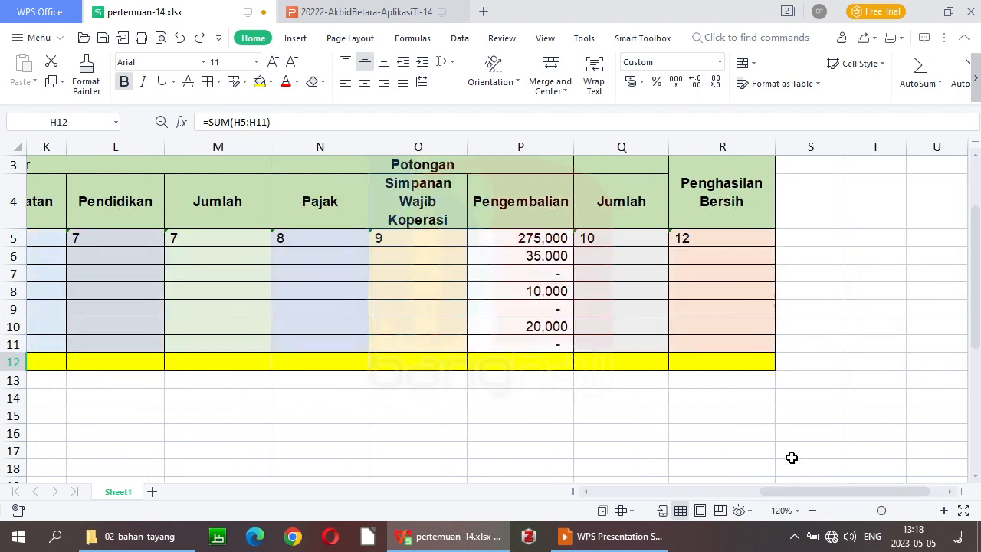
left_click_drag(805, 498, 638, 497)
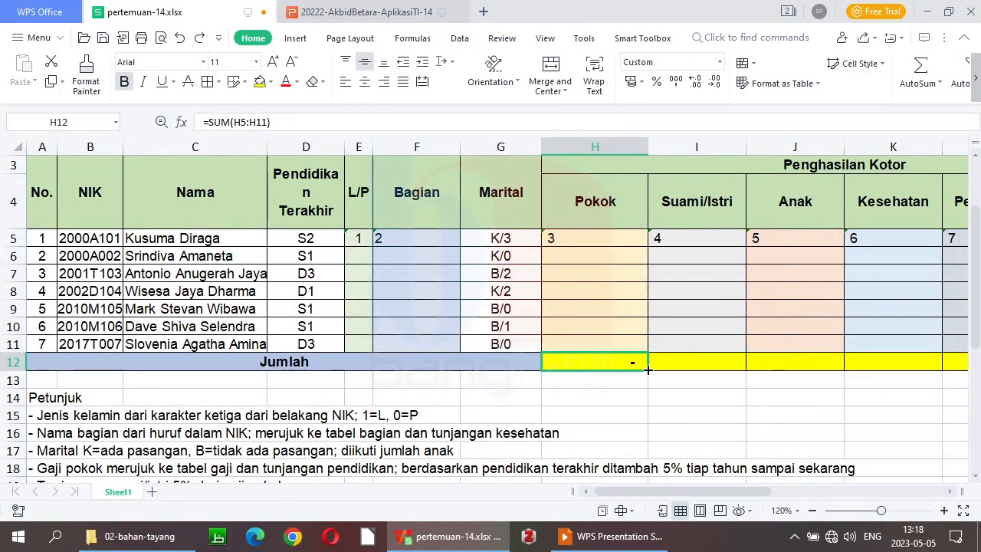
left_click_drag(648, 370, 817, 376)
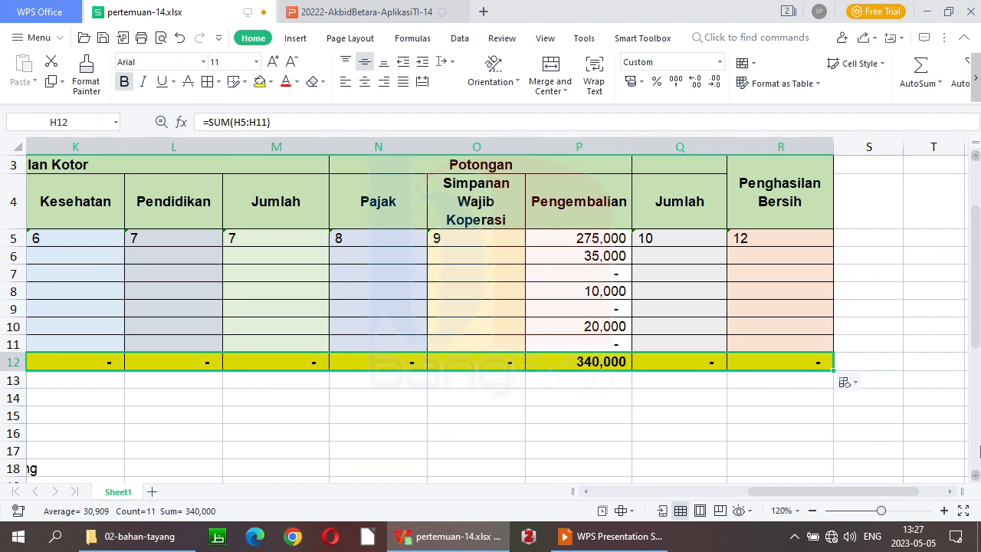
left_click(281, 255)
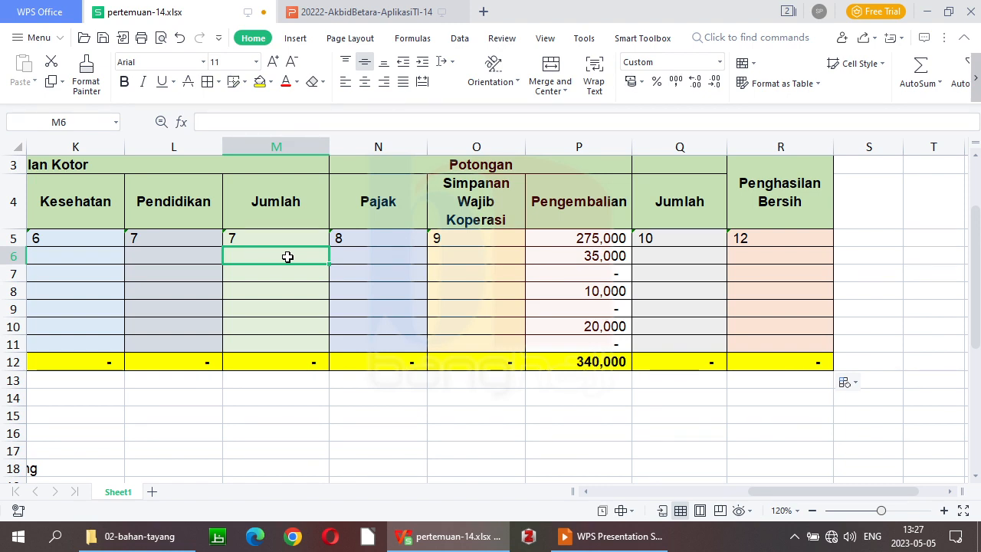
key("shift+Right")
key("shift+Right")
key("shift+Right")
key("shift+Right")
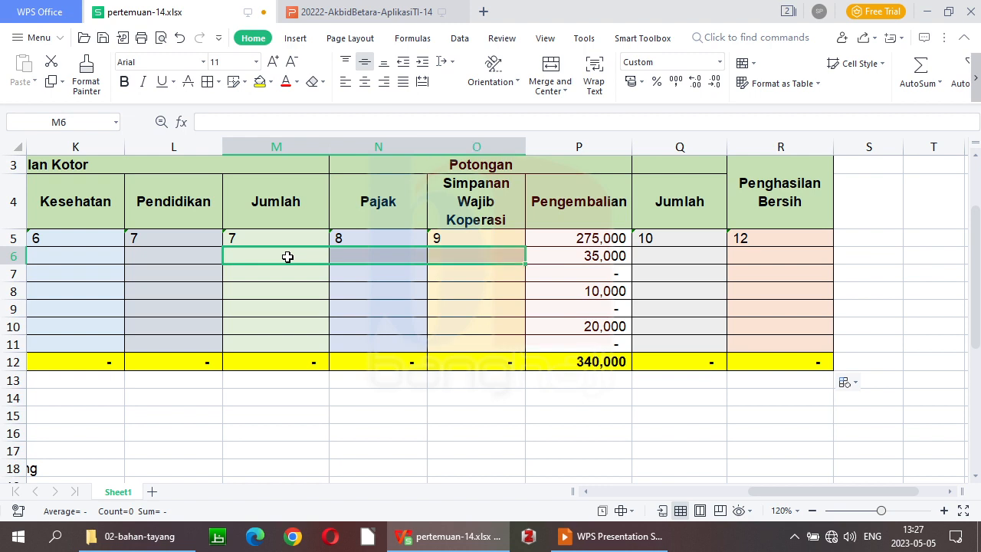
key("shift+Left")
key("shift+Left")
key("shift+Left")
key("shift+Left")
key("shift+Left")
key("shift+Left")
key("shift+Left")
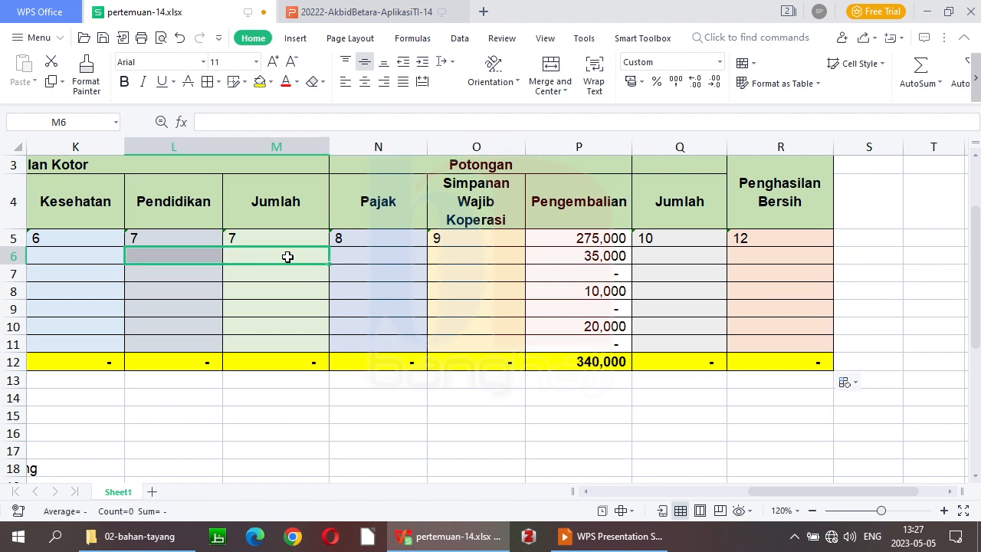
key("shift+Right")
key("shift+Right")
key("shift+Right")
key("shift+Up")
key("shift+Up")
key("shift+Up")
key("shift+Down")
key("shift+Down")
key("shift+Down")
key("shift+Down")
key("shift+Down")
key("shift+Right")
key("shift+Right")
key("shift+Right")
key("shift+Right")
key("shift+Right")
key("shift+Right")
key("shift+Left")
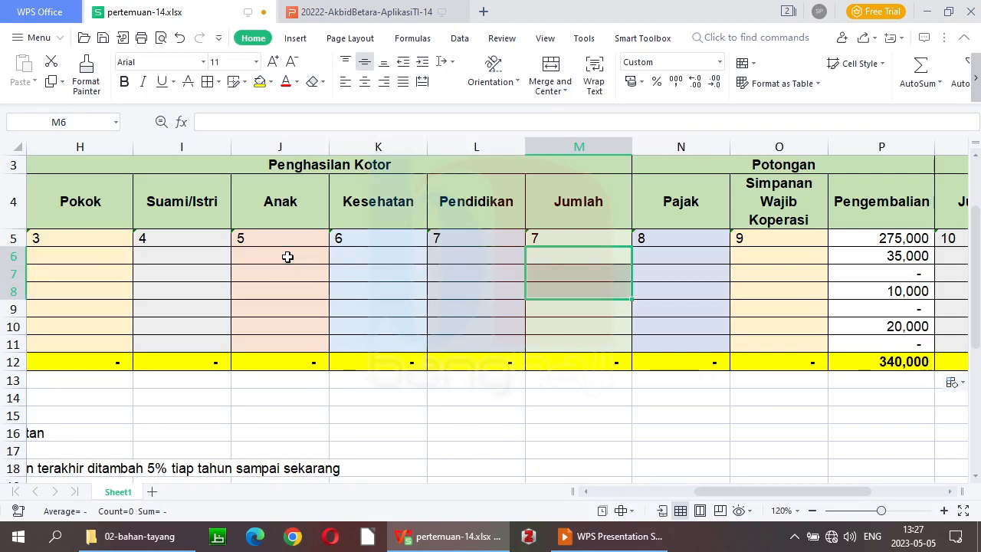
- Review the number labels in row 5 from the Marital column through Penghasilan Bersih
key("Up")
key("Left")
key("Left")
key("Left")
key("Left")
key("Left")
key("Left")
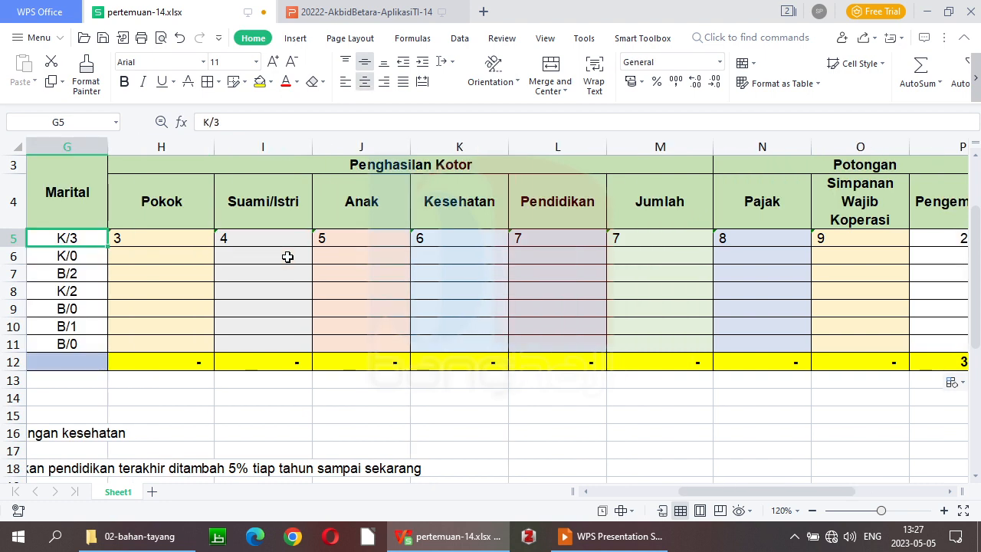
key("Right")
key("Right")
key("Right")
key("Right")
key("Right")
key("Right")
key("Right")
key("Right")
key("Right")
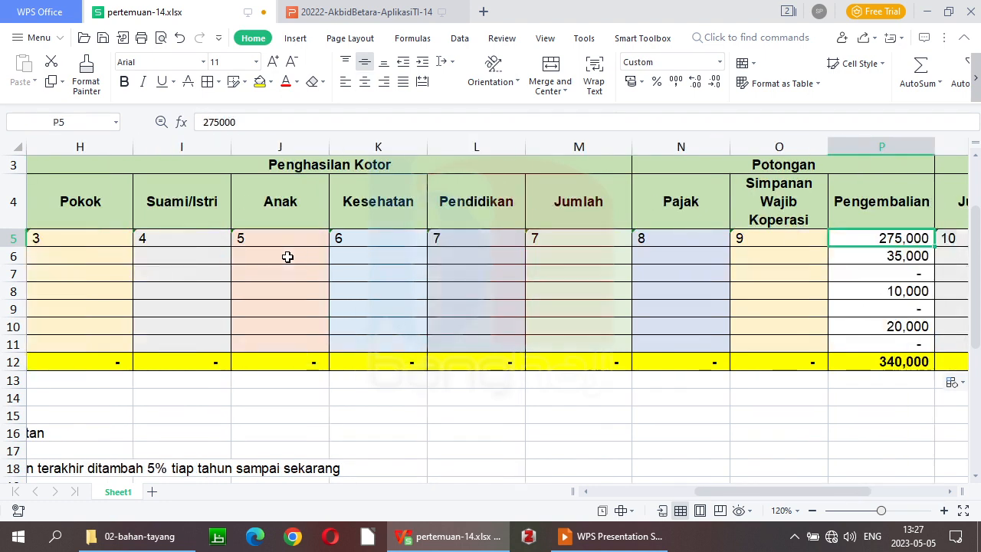
key("Right")
key("Right")
key("Right")
key("Left")
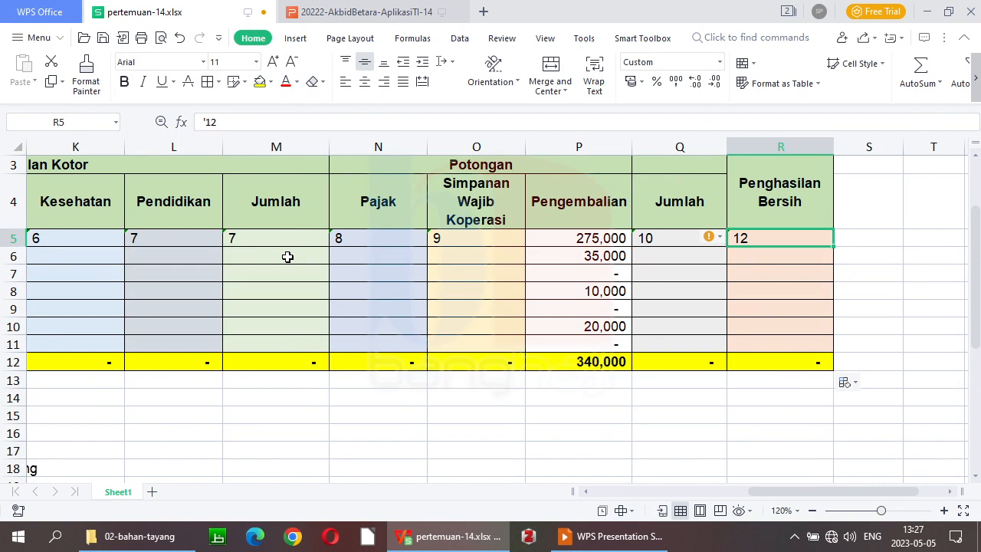
key("Up")
key("Up")
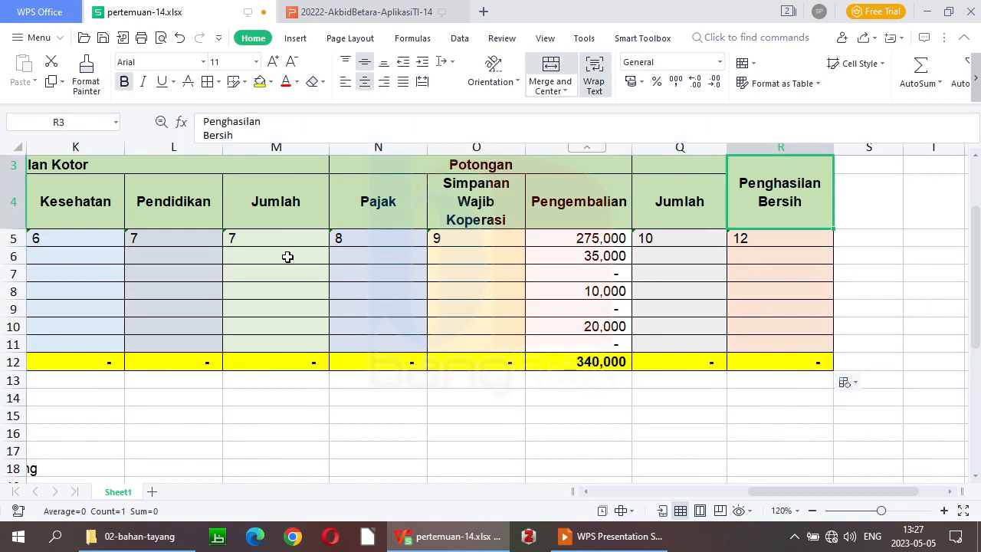
key("Down")
key("Down")
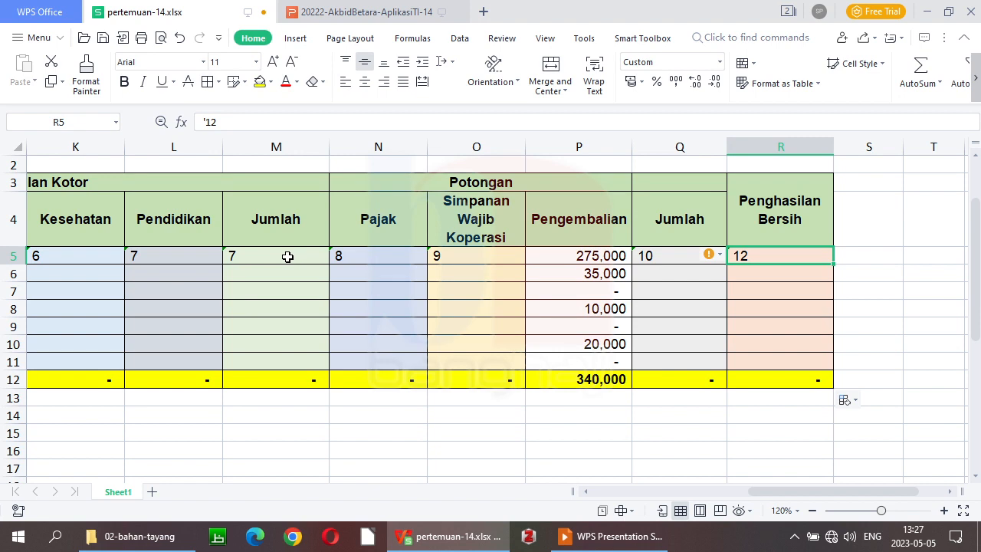
- Compare the row 5 labels of the two Jumlah columns, M5 and Q5, with the Penghasilan Bersih label in R5
key("Left")
key("Up")
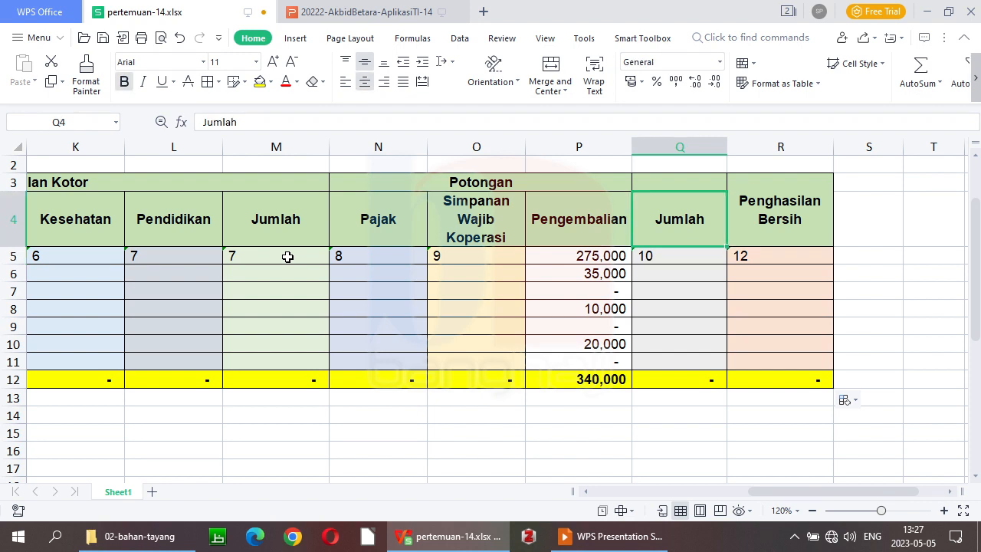
key("Down")
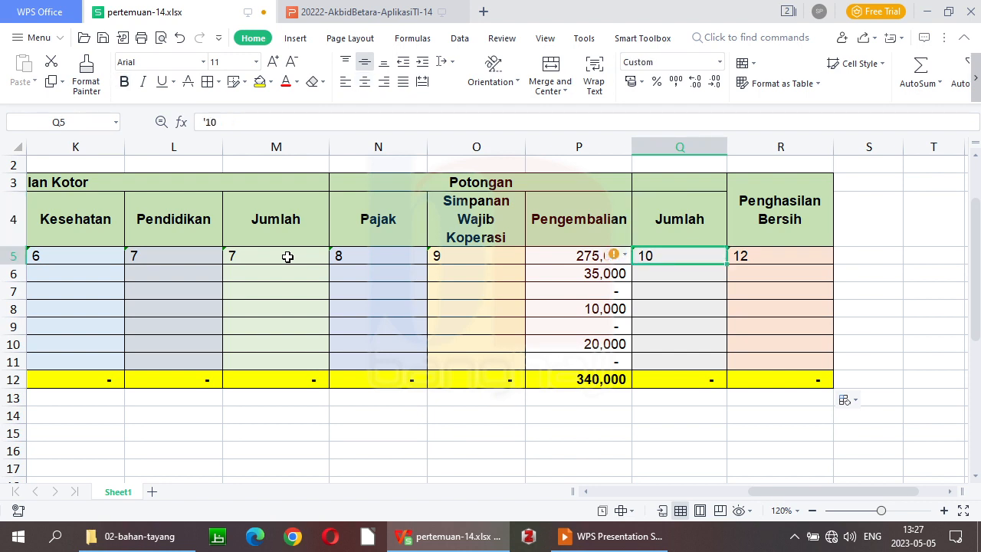
key("Right")
key("Left")
key("Left")
key("Left")
key("Left")
key("Left")
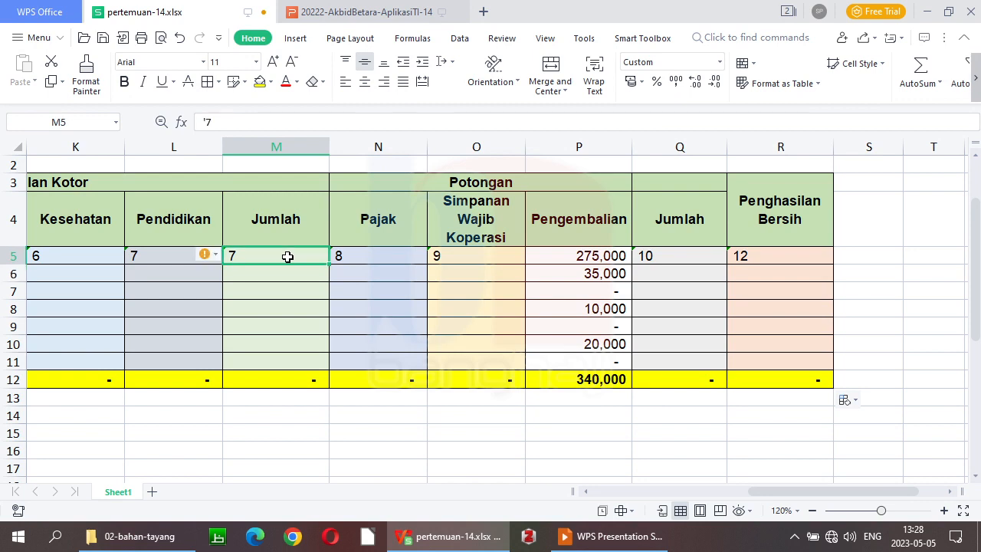
key("Right")
key("Right")
key("Right")
key("Right")
key("Right")
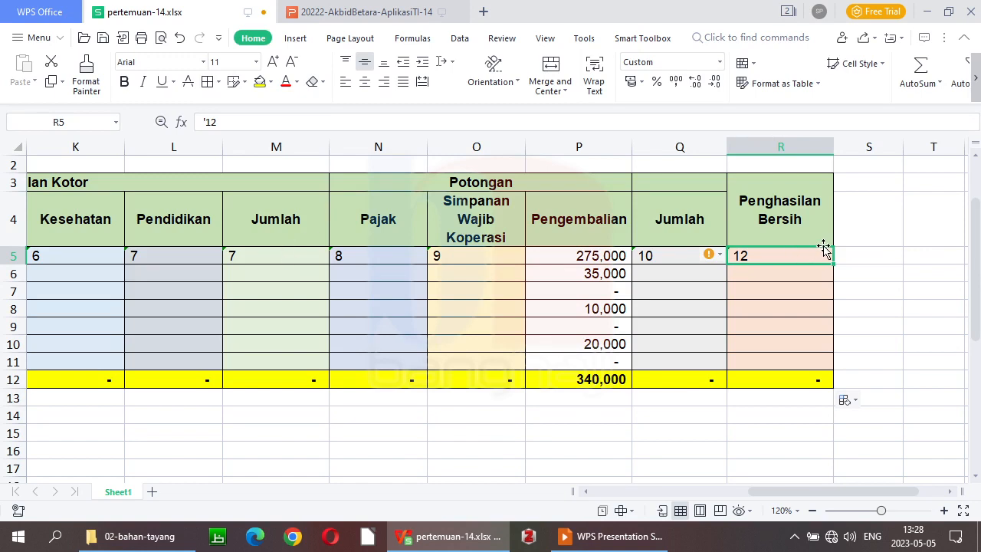
left_click(650, 255)
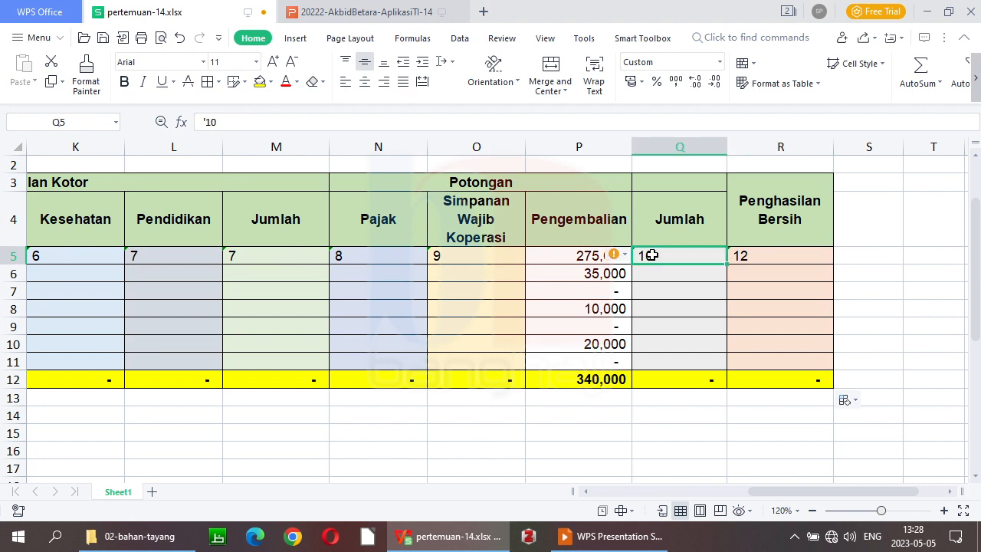
left_click(259, 256)
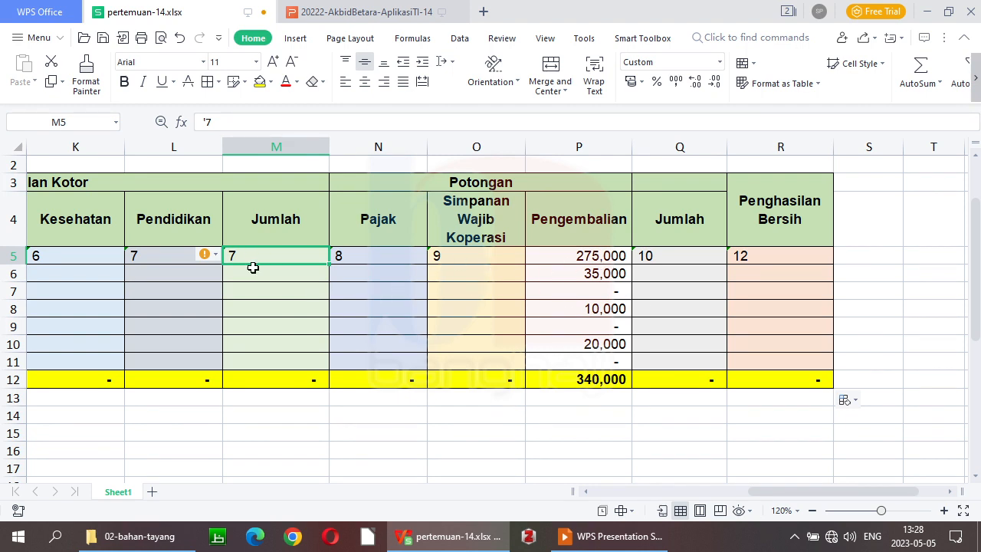
left_click_drag(801, 493, 708, 494)
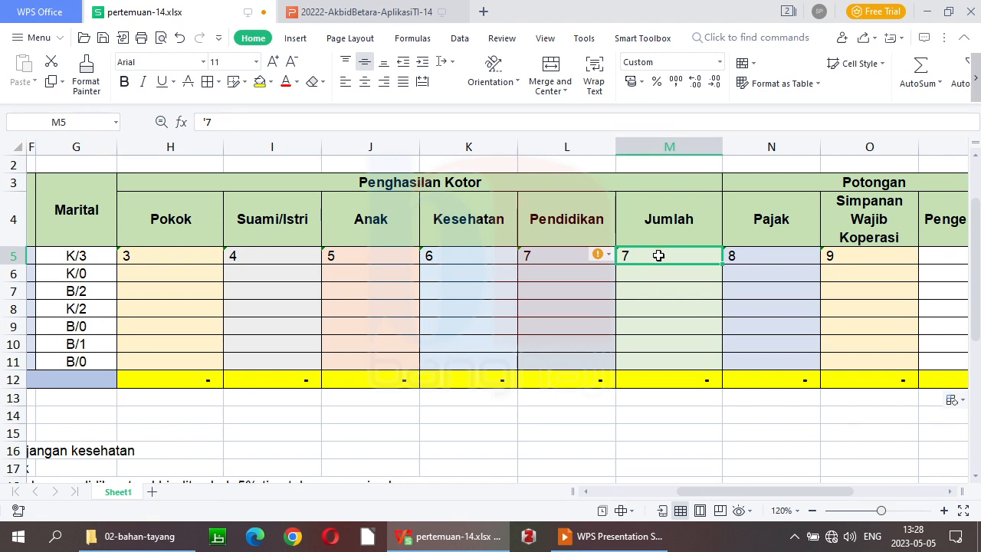
type("=")
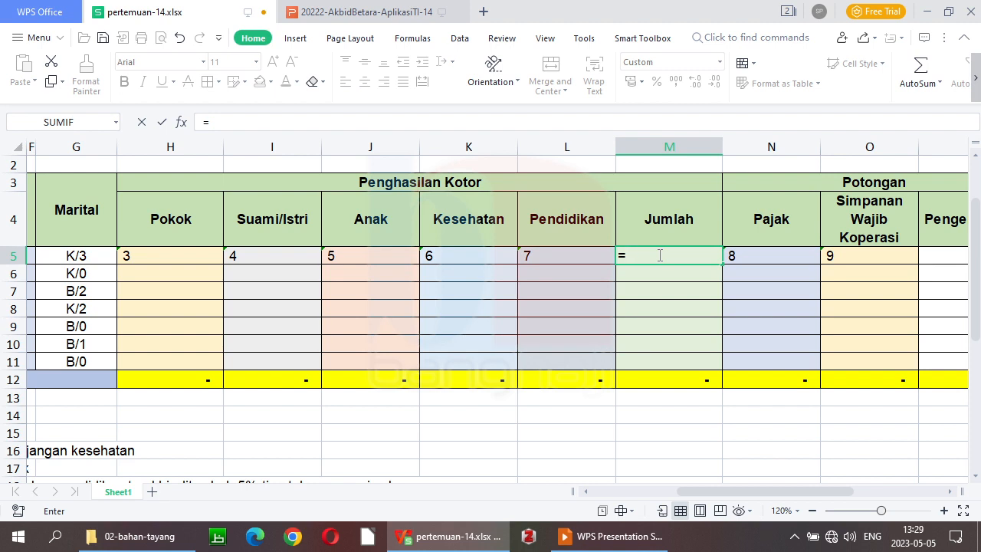
key("Escape")
key("Up")
key("Down")
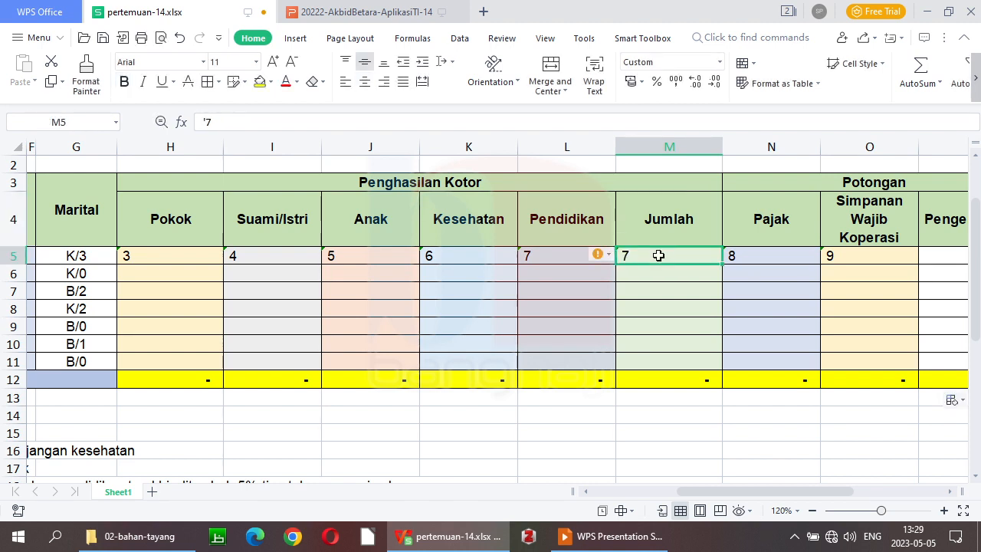
- Renumber the row 5 labels as text: 8 in Jumlah M5, 9 in Pajak N5, 10 in Simpanan Wajib Koperasi O5 and 11 in Jumlah Q5
type("'8")
key("Tab")
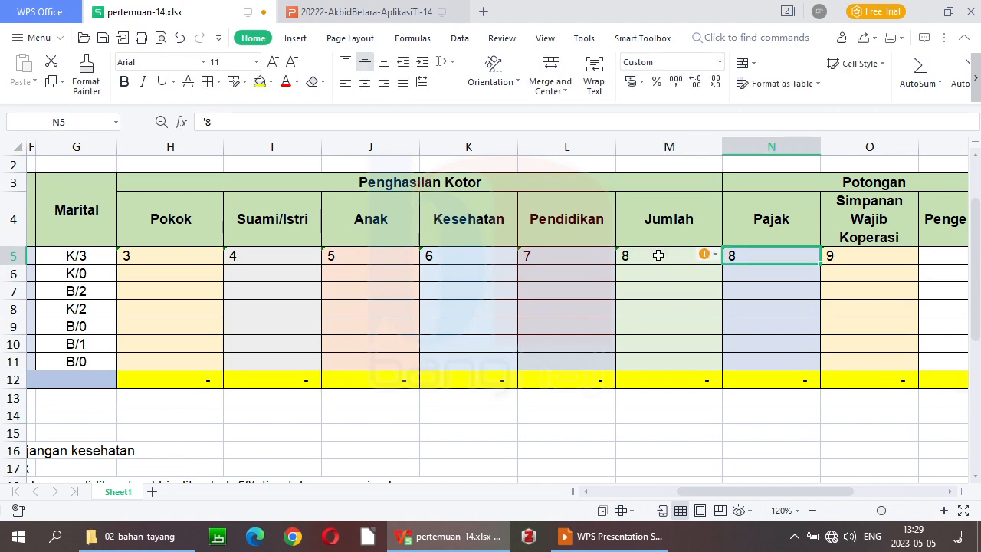
type("'9")
key("Tab")
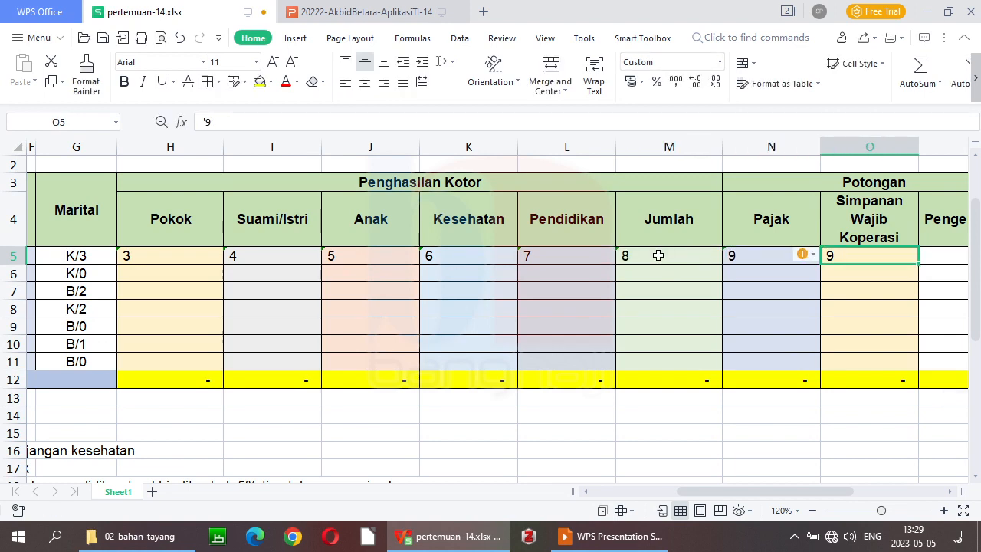
type("10")
key("Tab")
key("Tab")
type("'11")
key("Return")
- Check the renumbered labels in row 5 back to Pokok and highlight the income components H5:L5
key("Up")
key("Left")
key("Left")
key("Left")
key("Left")
key("Left")
key("Right")
key("Left")
key("Left")
key("Left")
key("Left")
key("Left")
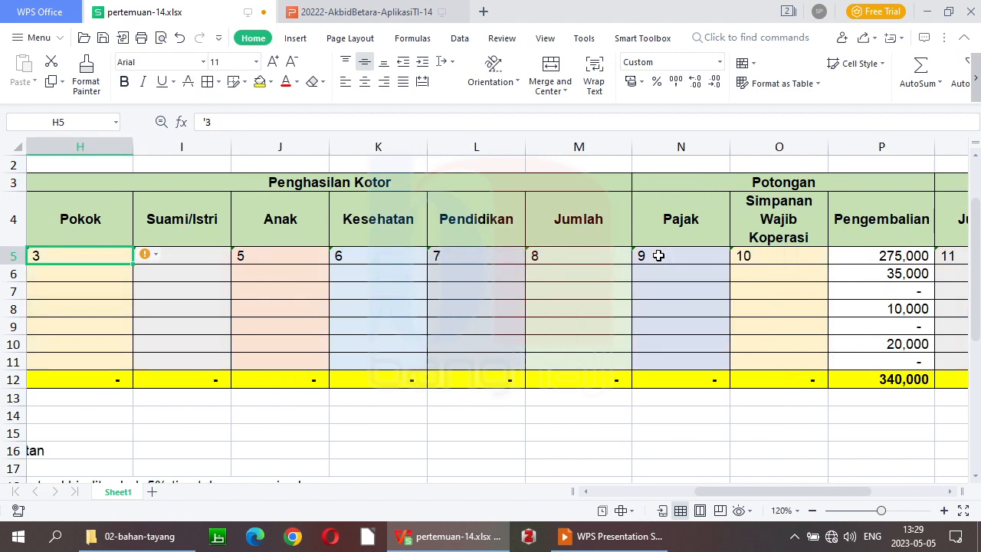
key("Left")
key("Right")
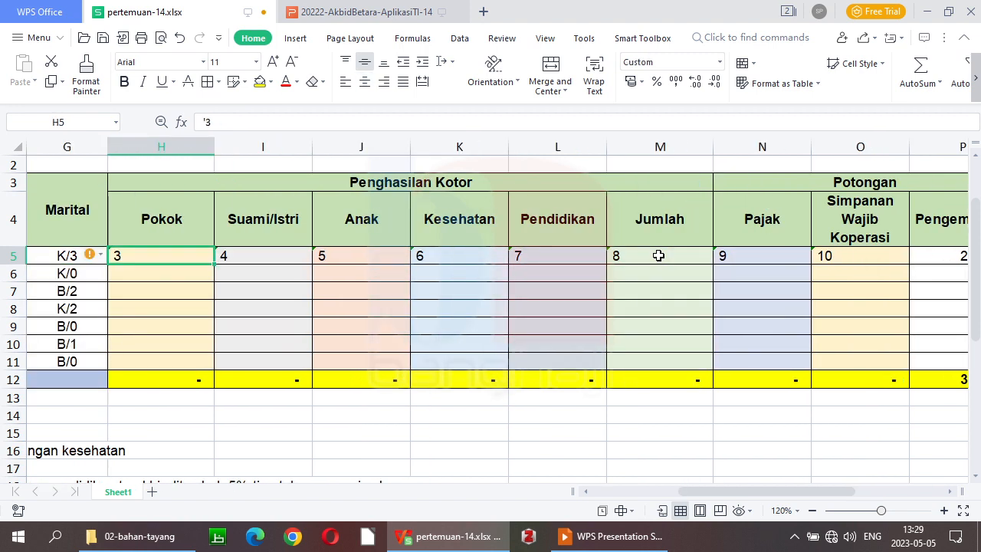
key("shift+Right")
key("shift+Right")
key("shift+Right")
key("shift+Right")
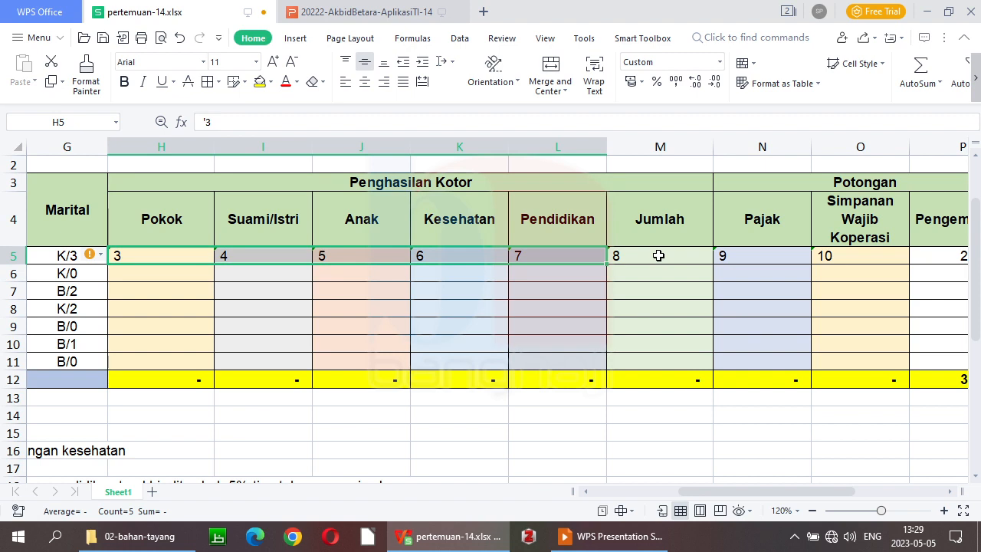
- Replace the label in the Penghasilan Kotor Jumlah cell M5 with a SUM formula over H5:L5
left_click(663, 255)
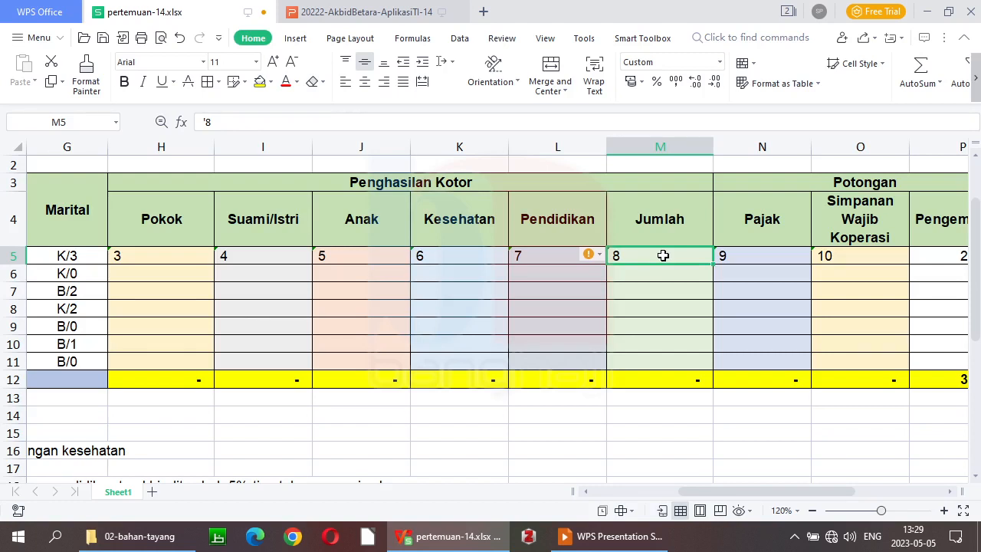
type("=")
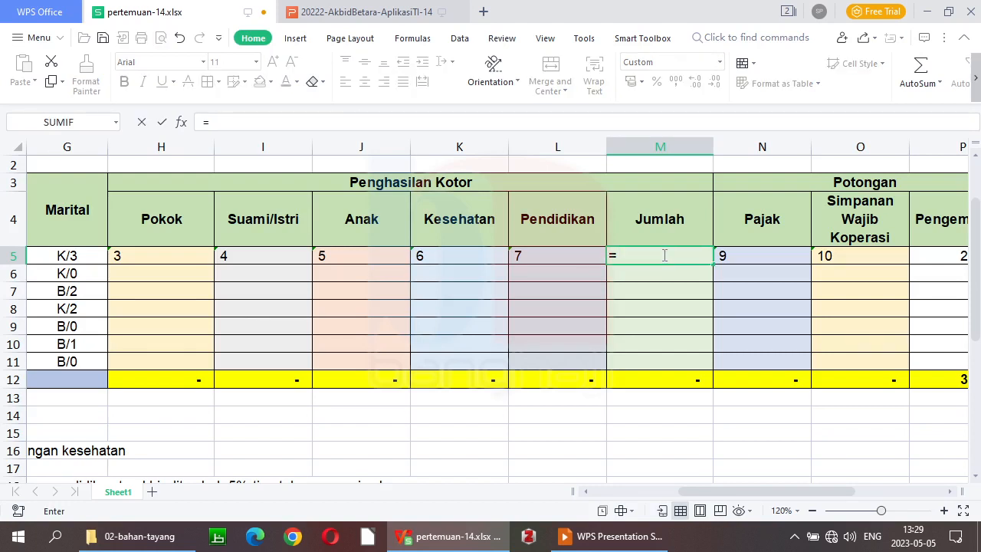
type("sum(")
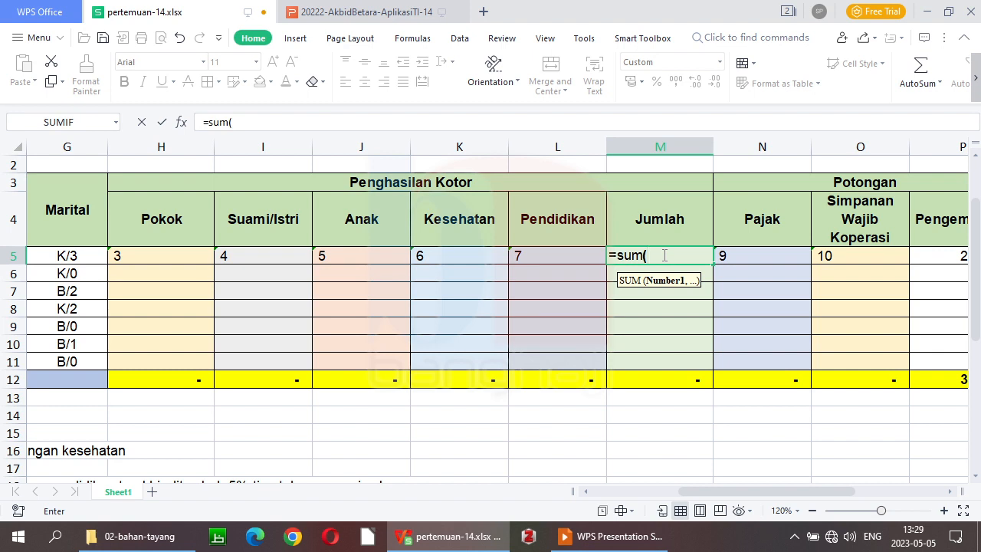
left_click(557, 255)
left_click_drag(557, 255, 70, 264)
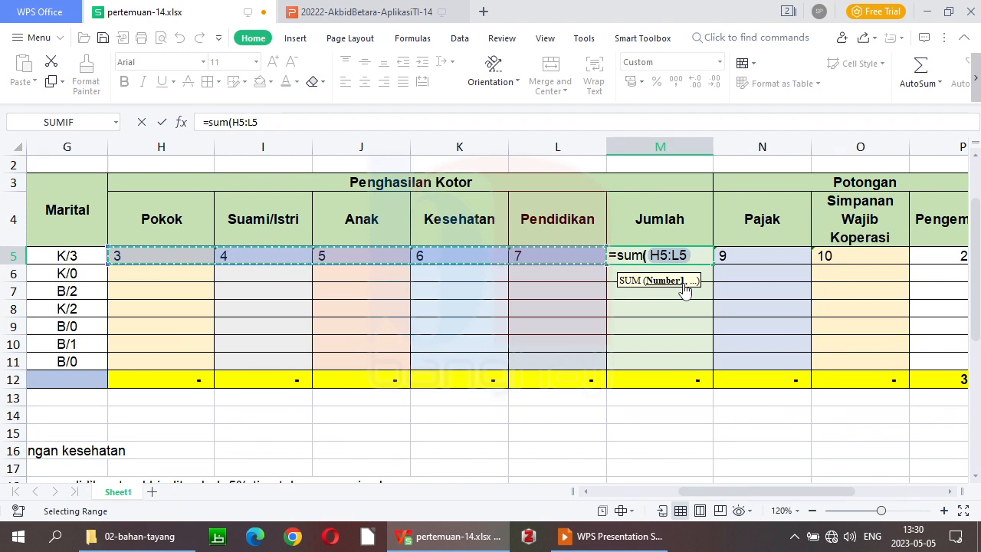
key("Return")
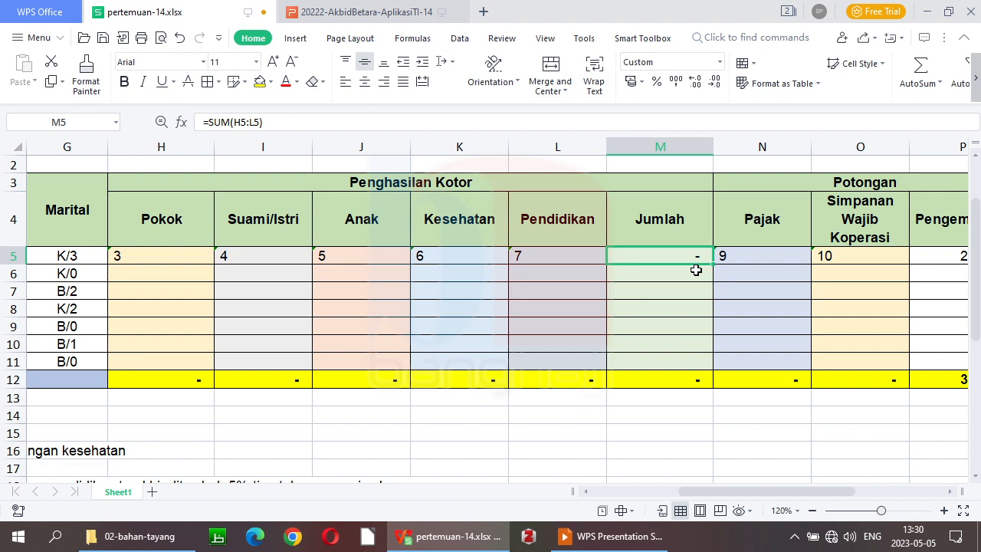
- Review the component cells in row 5 that feed the Penghasilan Kotor sum in M5
key("Left")
key("Left")
key("Left")
key("Left")
key("Left")
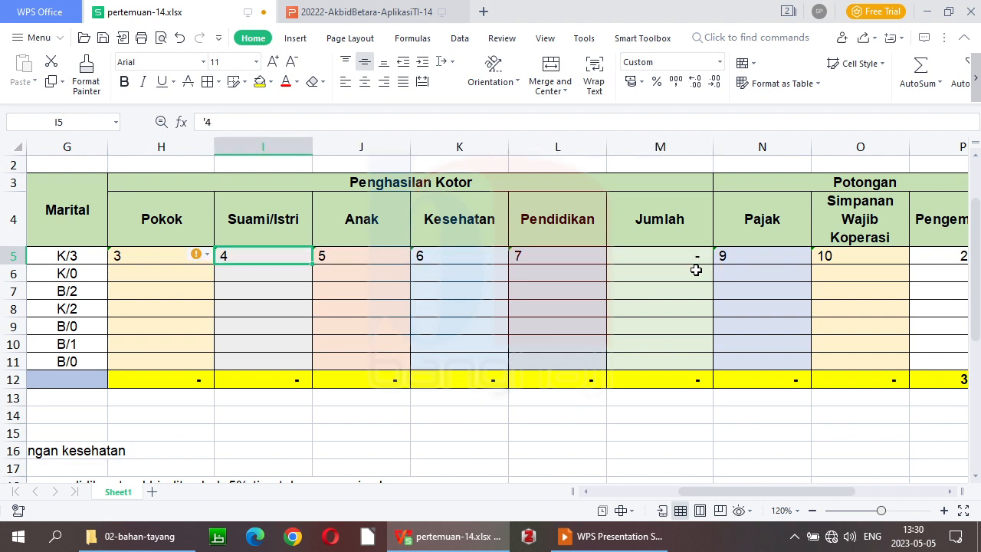
key("Right")
key("Left")
key("Right")
key("Right")
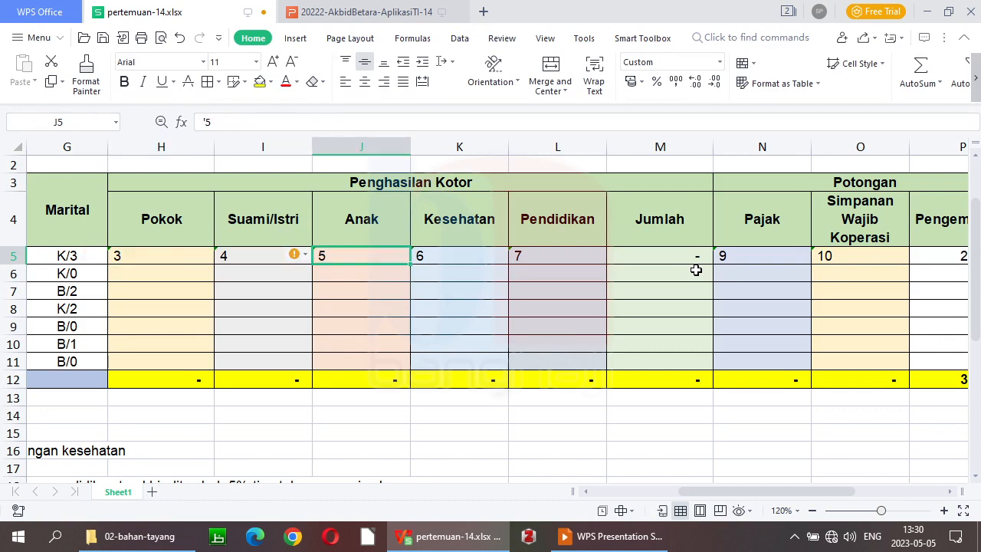
key("Right")
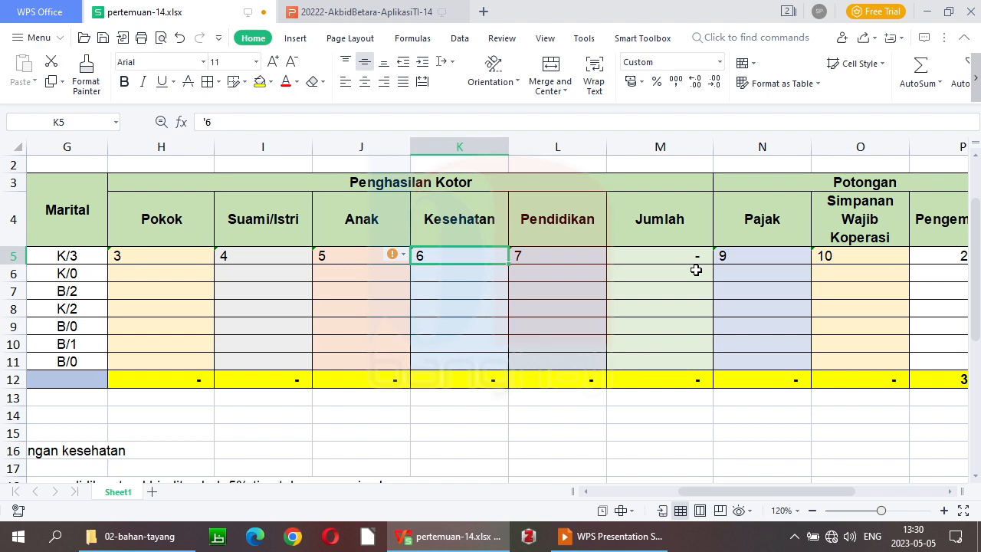
key("Right")
key("Right")
key("Right")
key("Left")
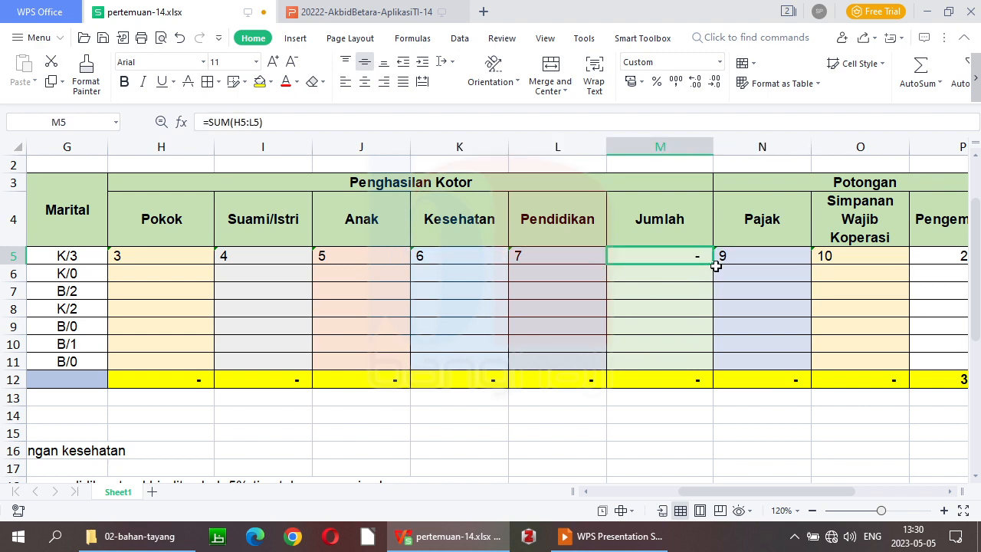
- Fill the SUM formula from M5 down the Penghasilan Kotor Jumlah column through M11
left_click_drag(712, 265, 702, 366)
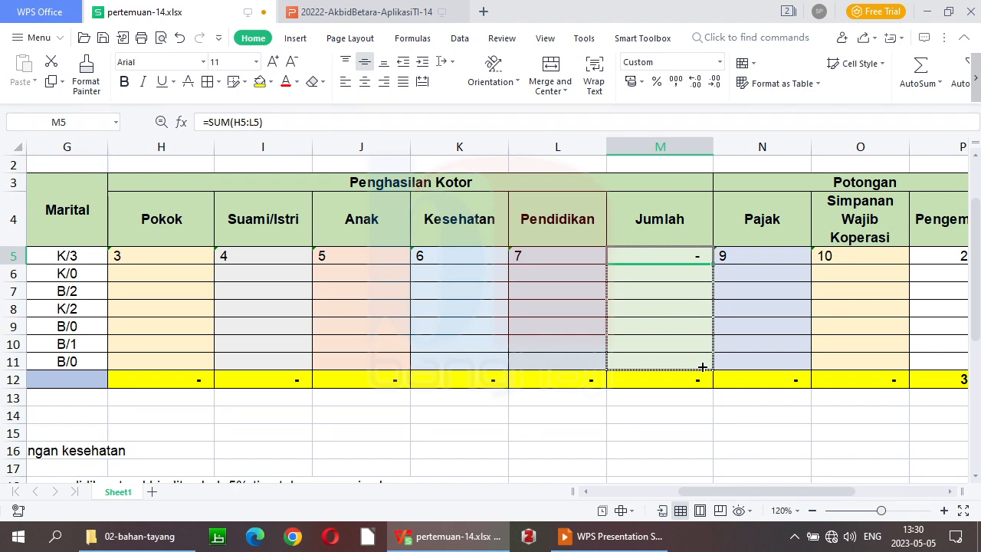
left_click_drag(702, 366, 702, 366)
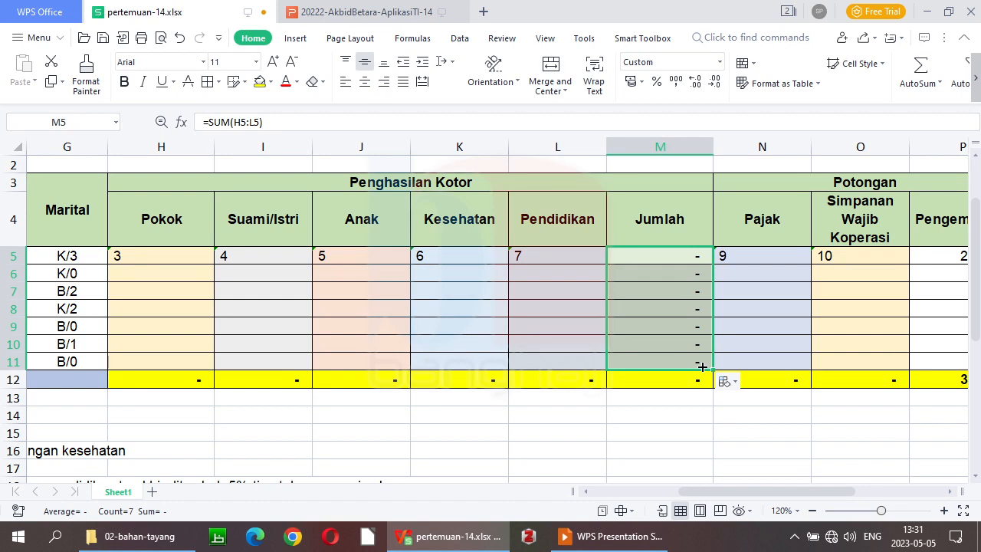
key("Up")
key("Down")
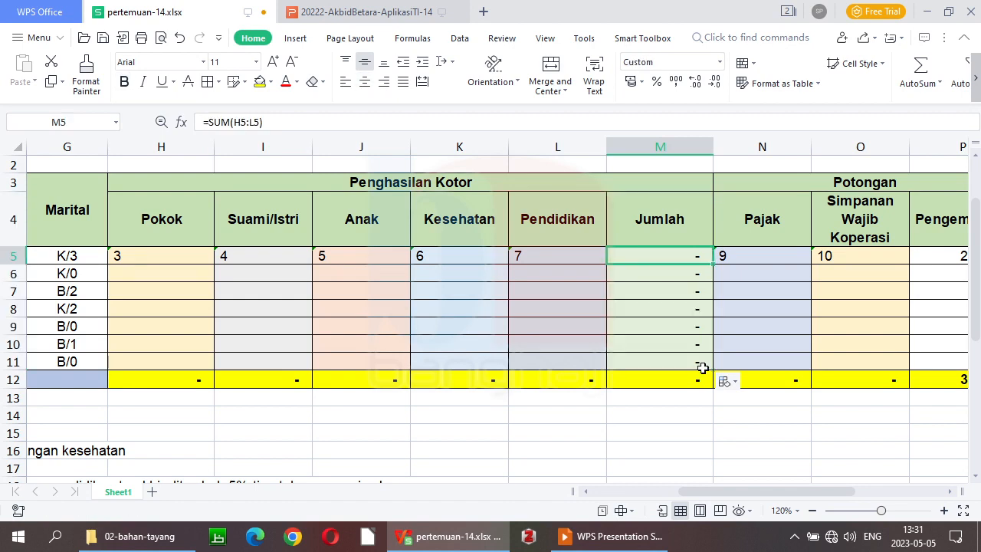
- Check the component range H5:L5 and the filled SUM formulas in the Jumlah column from M5 to M11
key("Left")
key("shift+Left")
key("shift+Left")
key("shift+Left")
key("shift+Left")
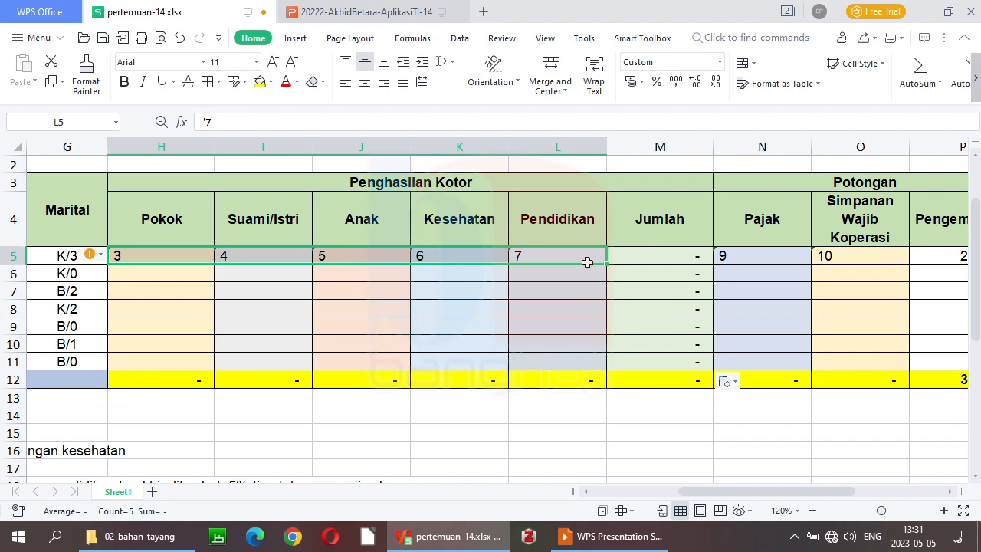
left_click(687, 257)
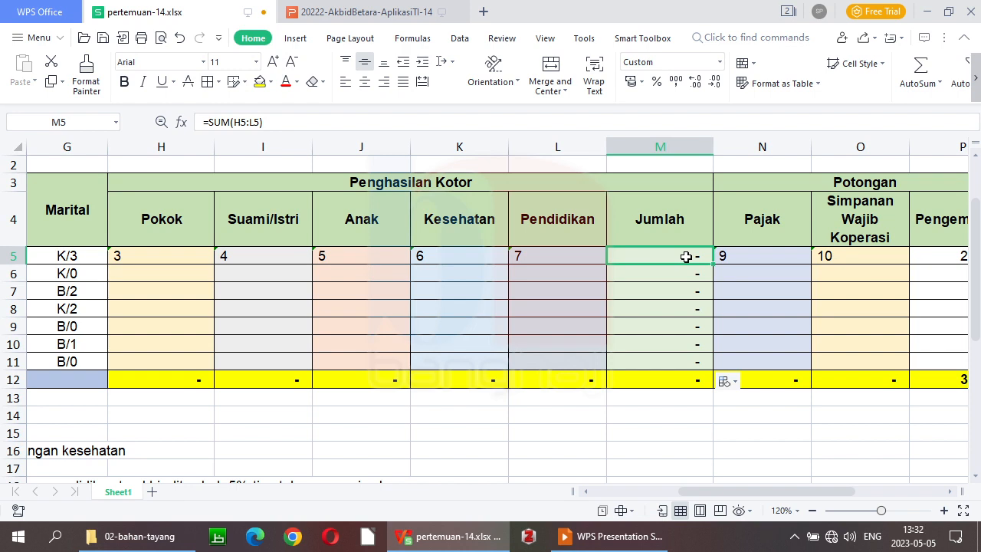
key("Down")
key("Down")
key("Down")
key("Down")
key("Down")
key("Down")
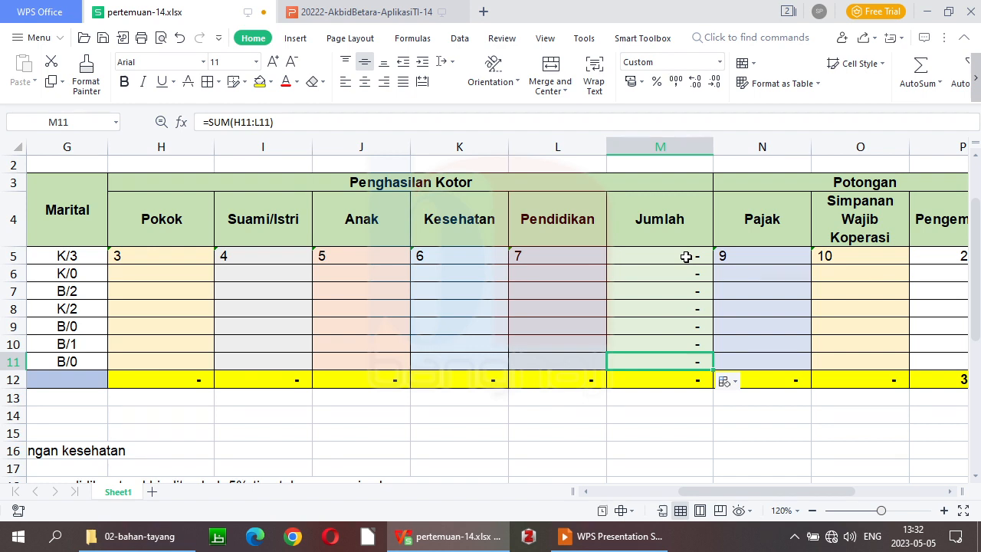
- Replace the label in the Potongan Jumlah cell Q5 with a SUM formula over N5:P5
key("Up")
key("Up")
key("Up")
key("Up")
key("Up")
key("Up")
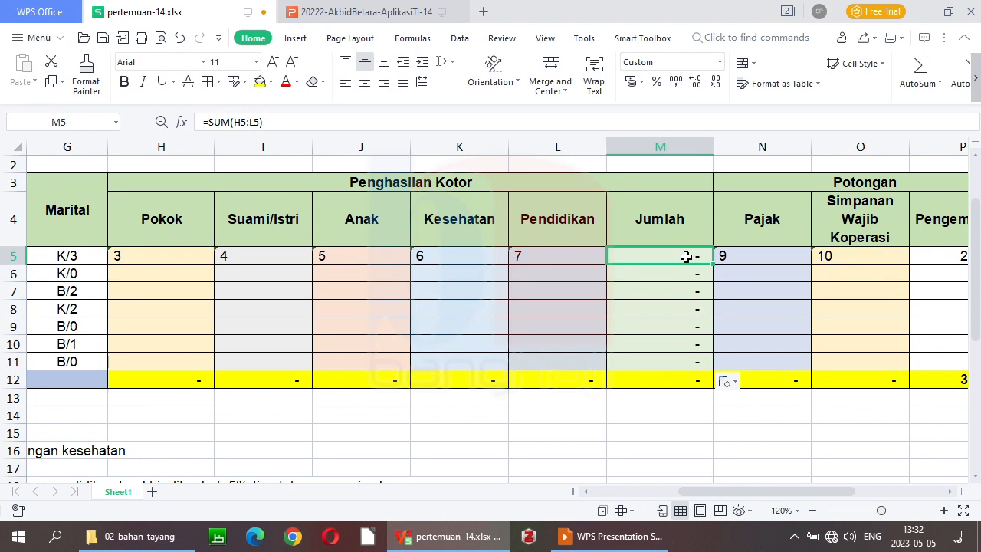
key("Right")
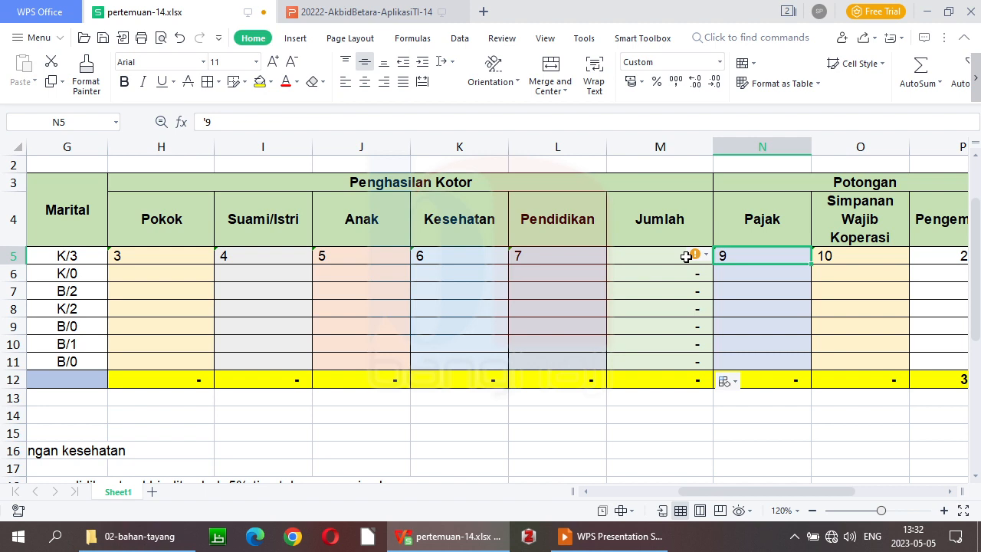
key("Right")
key("Right")
key("Right")
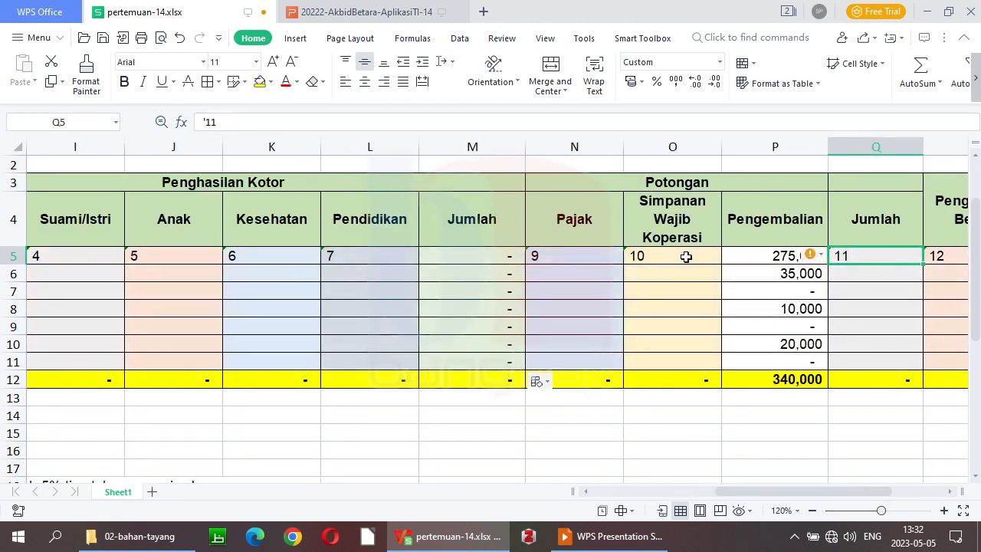
scroll(686, 257, "right", 1)
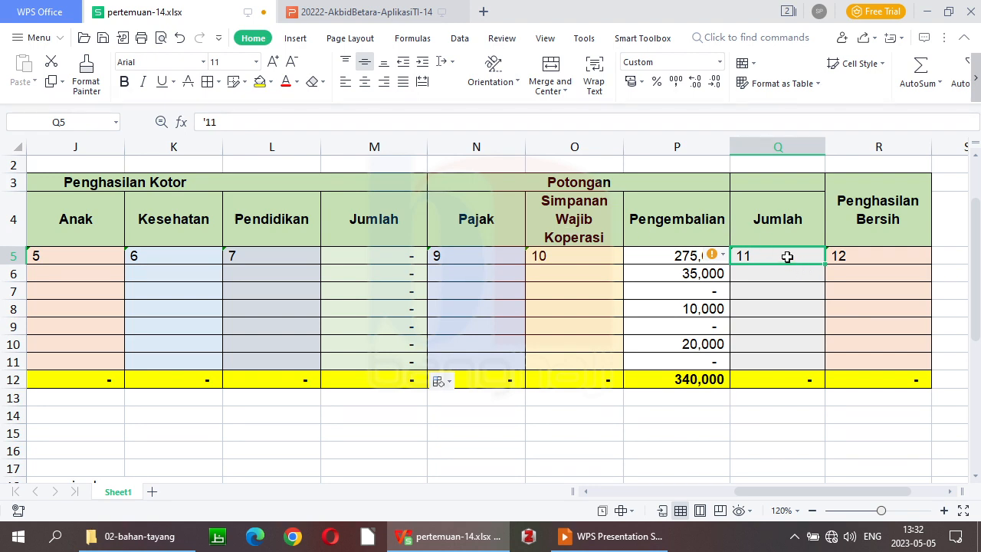
type("=")
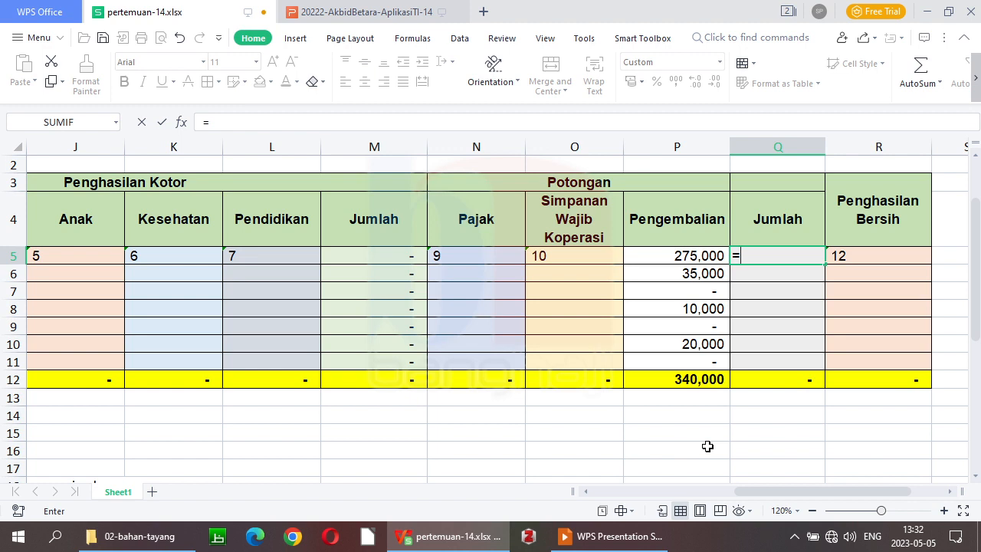
type("sum(")
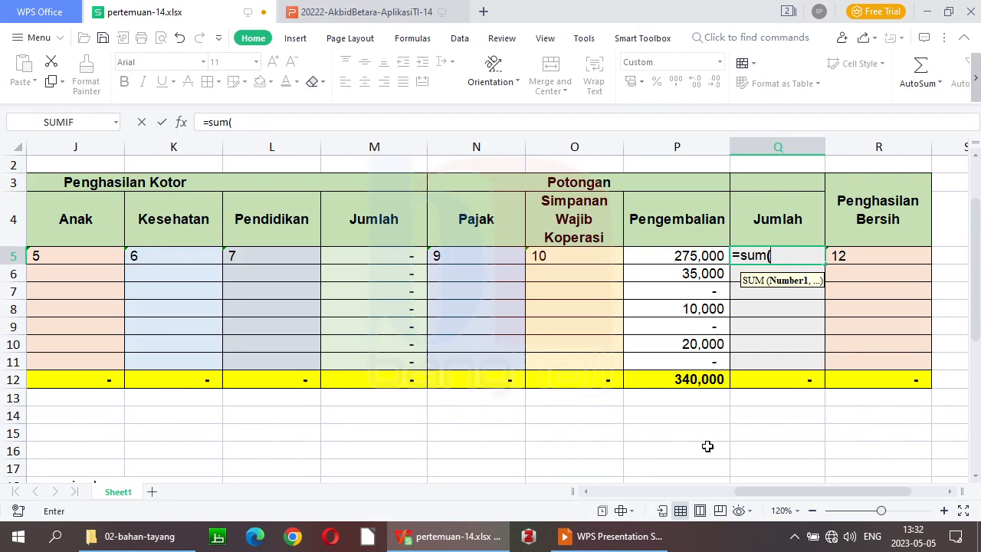
key("Left")
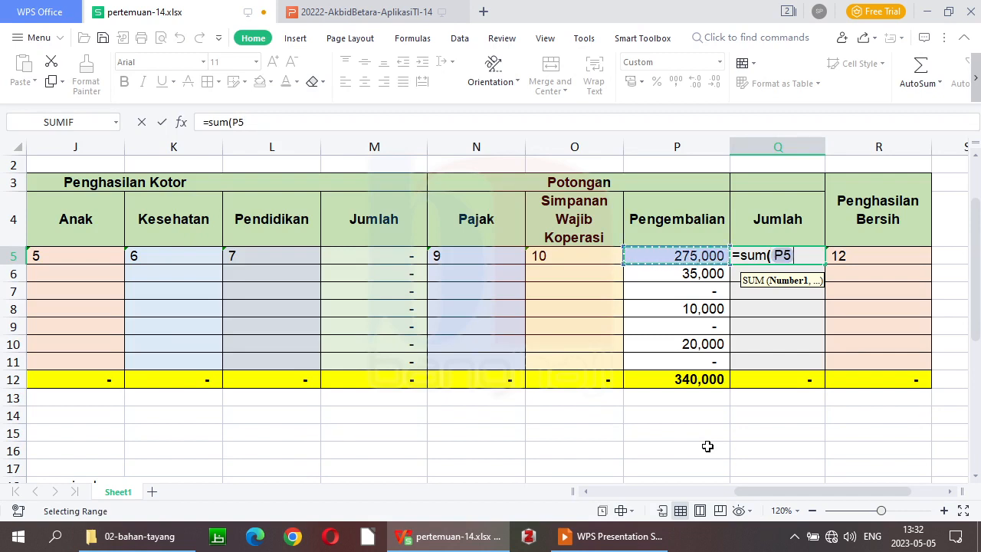
key("shift+Left")
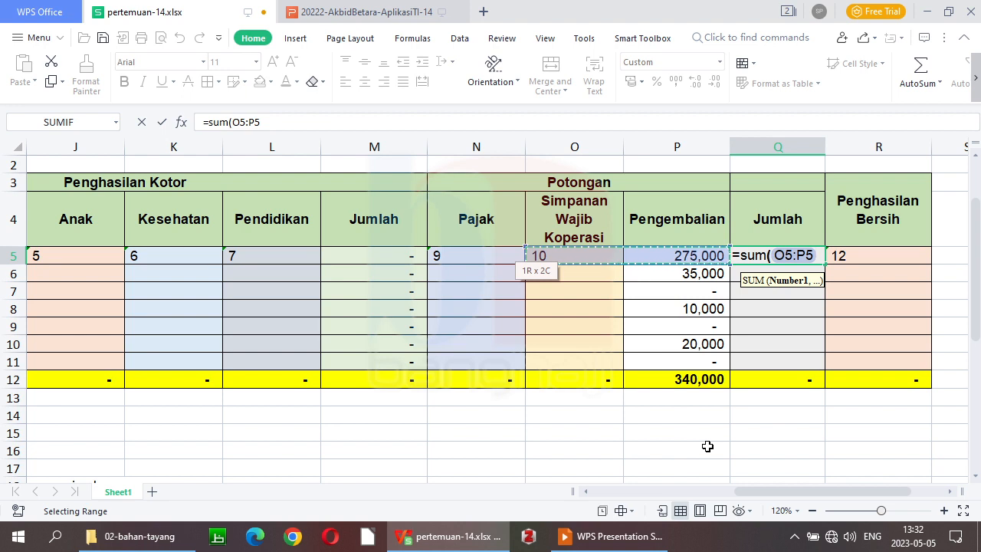
key("shift+Left")
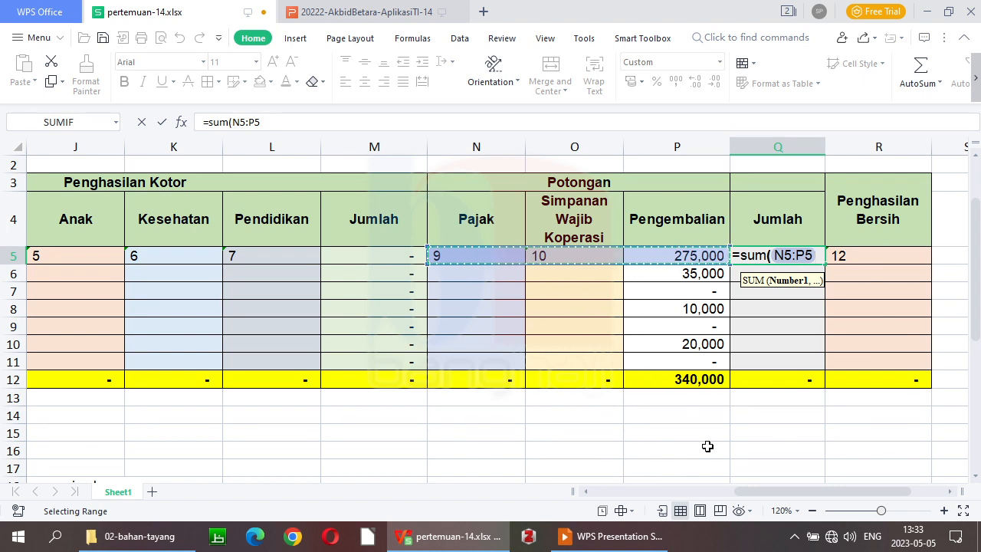
key("Return")
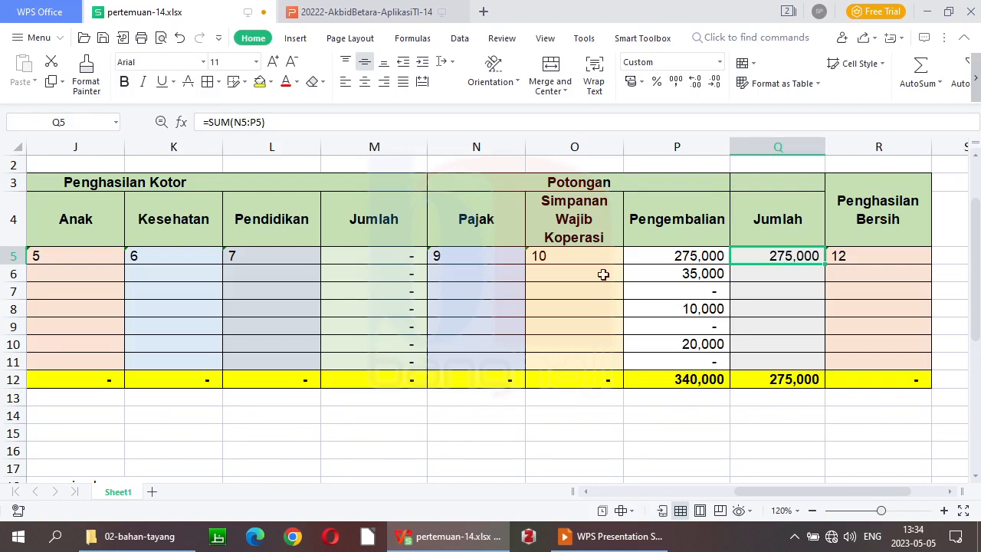
- Fill the SUM formula from Q5 down the Potongan Jumlah column through Q11
left_click(803, 273)
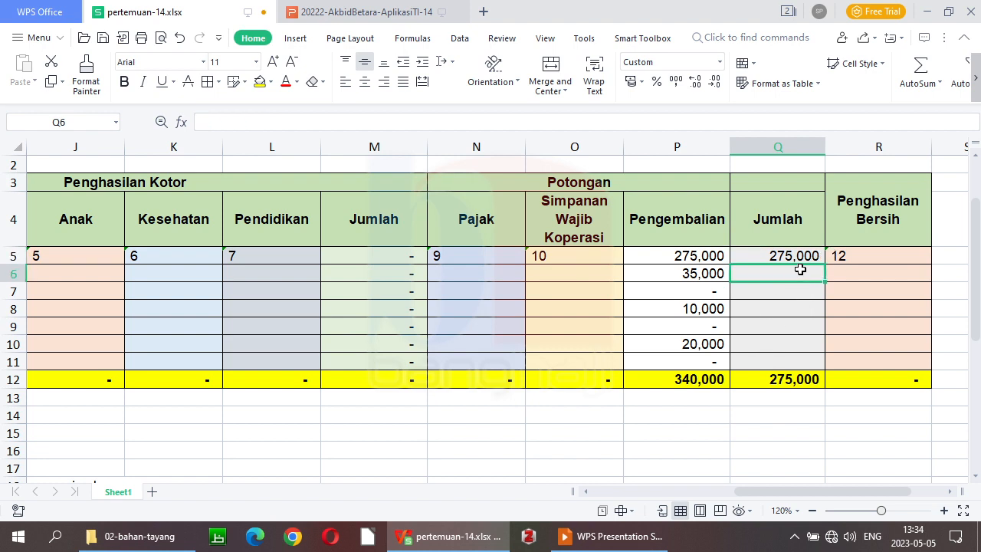
left_click(797, 255)
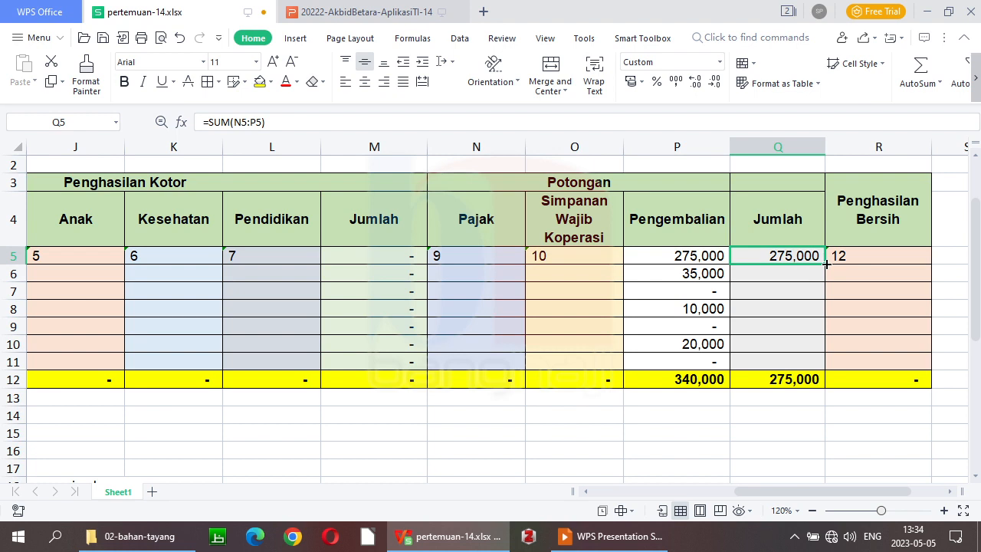
left_click_drag(826, 264, 825, 367)
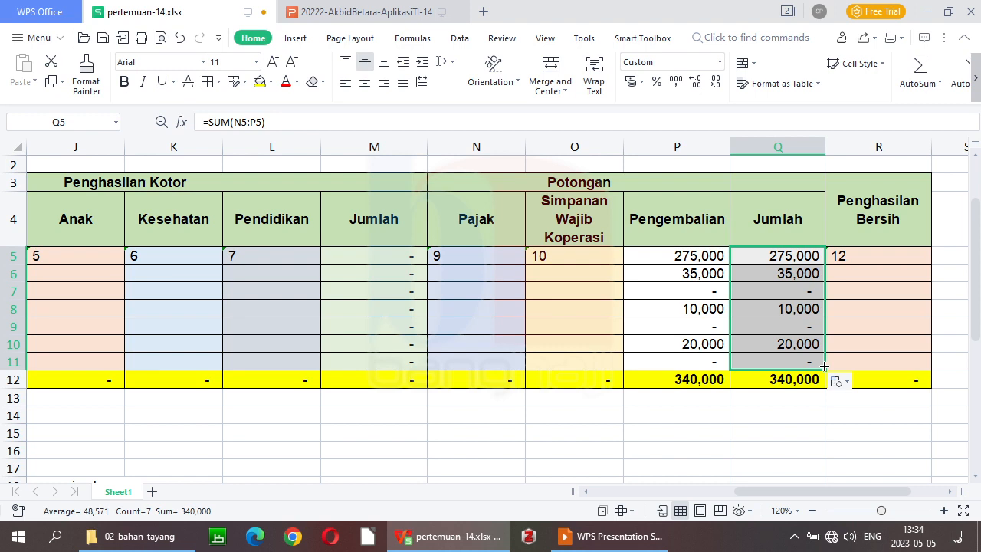
- Clear the number labels from the Penghasilan Bersih, Simpanan Wajib Koperasi and Pajak cells R5, O5 and N5
left_click(866, 254)
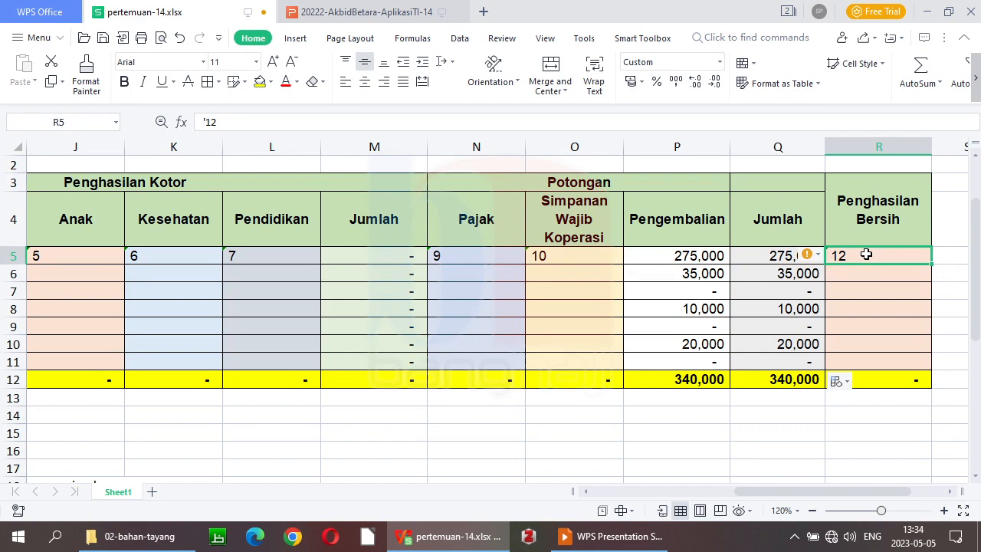
key("Delete")
key("Left")
key("Left")
key("Left")
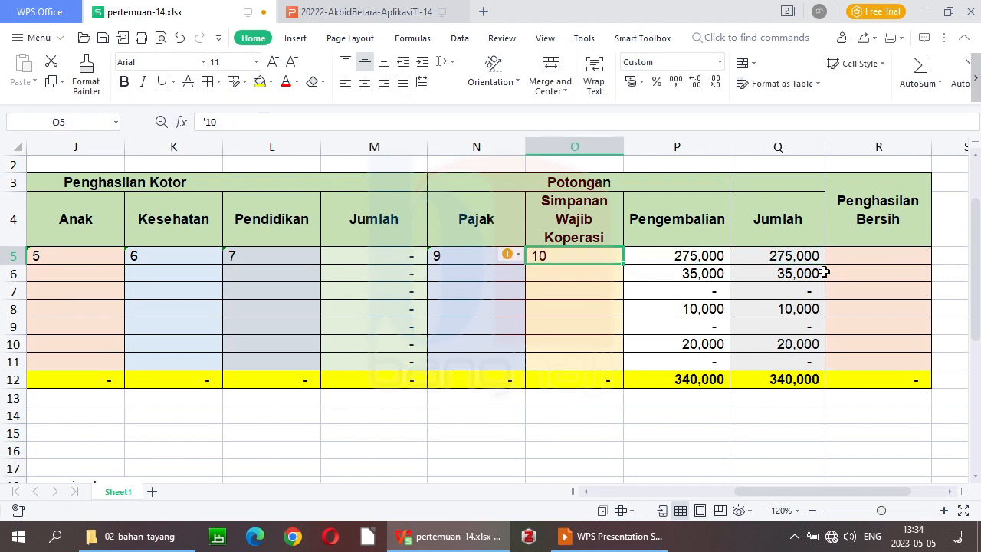
key("BackSpace")
key("Left")
key("BackSpace")
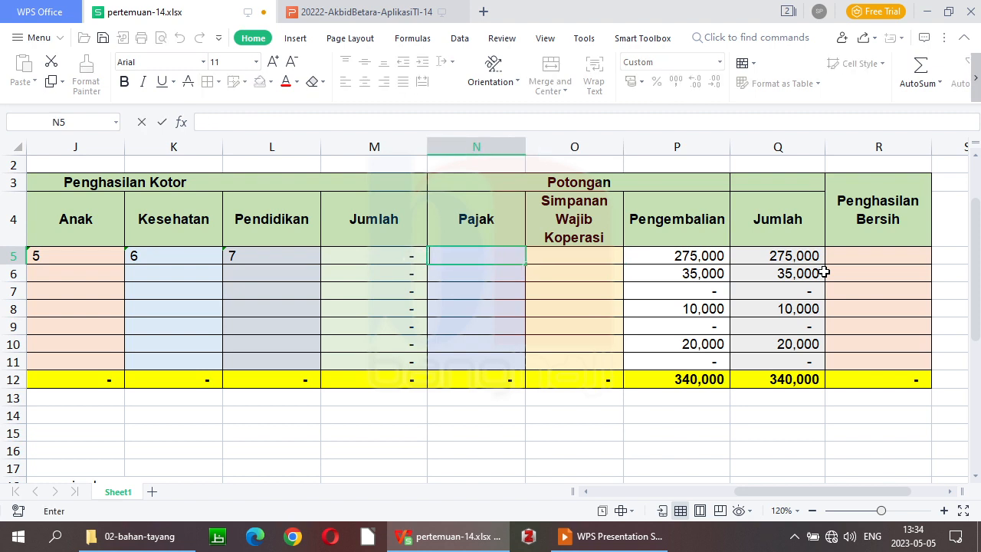
- Clear the number labels from the Penghasilan Kotor component cells H5 to L5, from Pendidikan back to Pokok
key("Left")
key("Left")
key("Left")
key("Right")
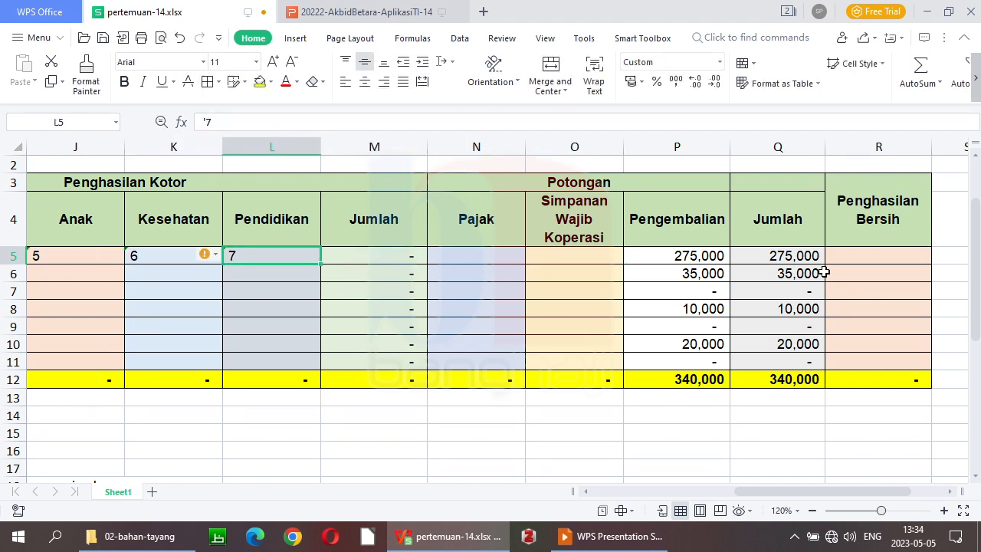
key("shift+Left")
key("shift+Left")
key("shift+Left")
key("shift+Left")
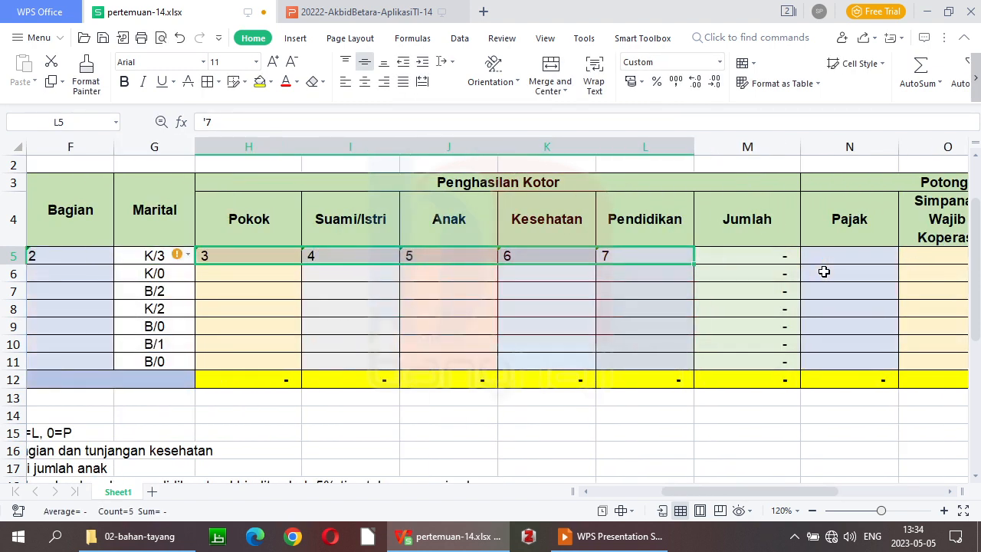
key("BackSpace")
key("Left")
key("BackSpace")
key("Left")
key("BackSpace")
key("Left")
type("]")
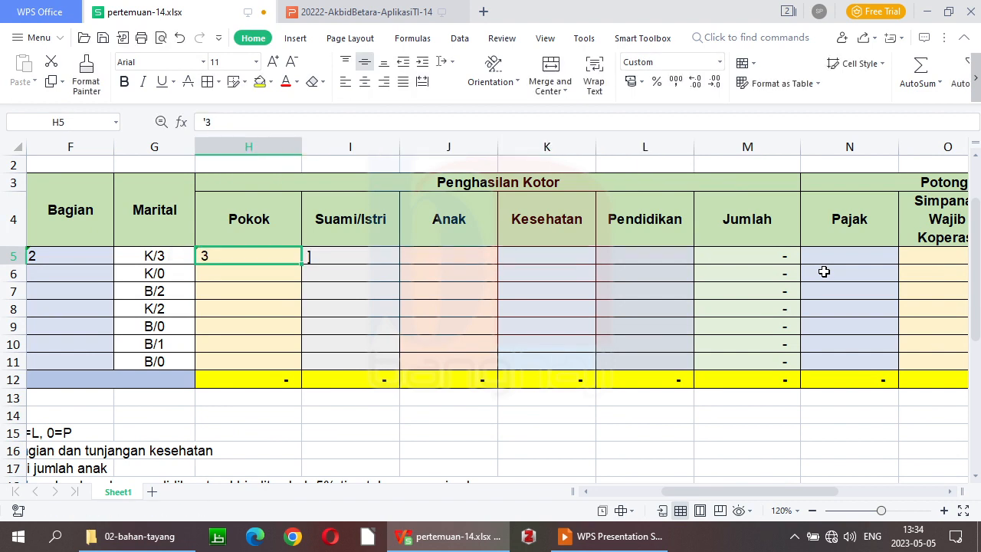
key("BackSpace")
key("Left")
key("BackSpace")
key("Left")
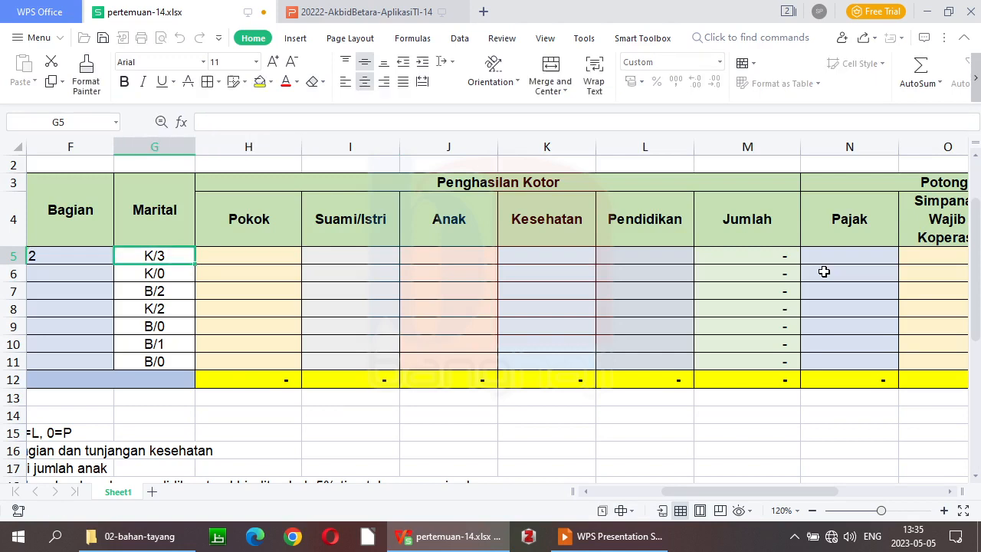
- Clear the number labels from the Bagian cell F5 and the L/P cell E5
key("Left")
key("BackSpace")
key("Left")
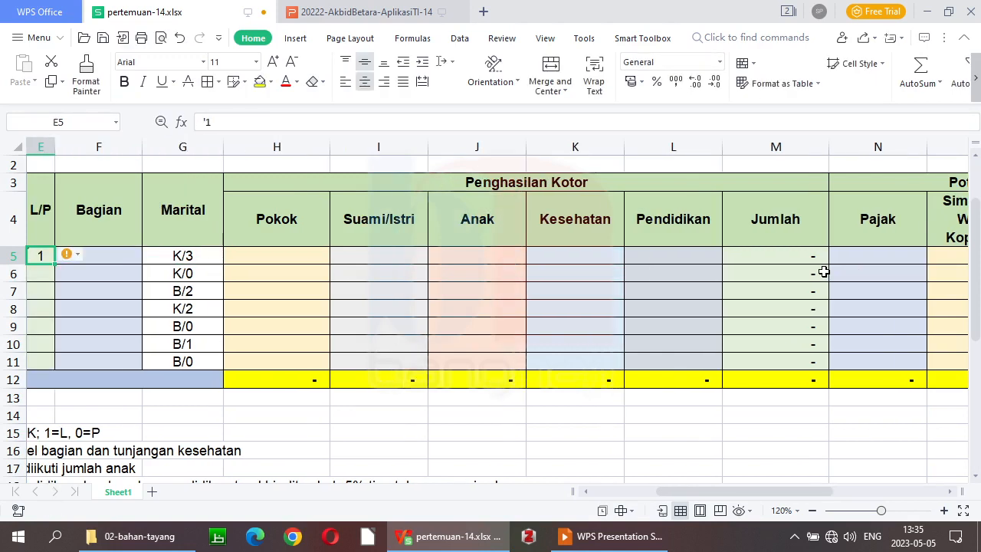
key("BackSpace")
key("Return")
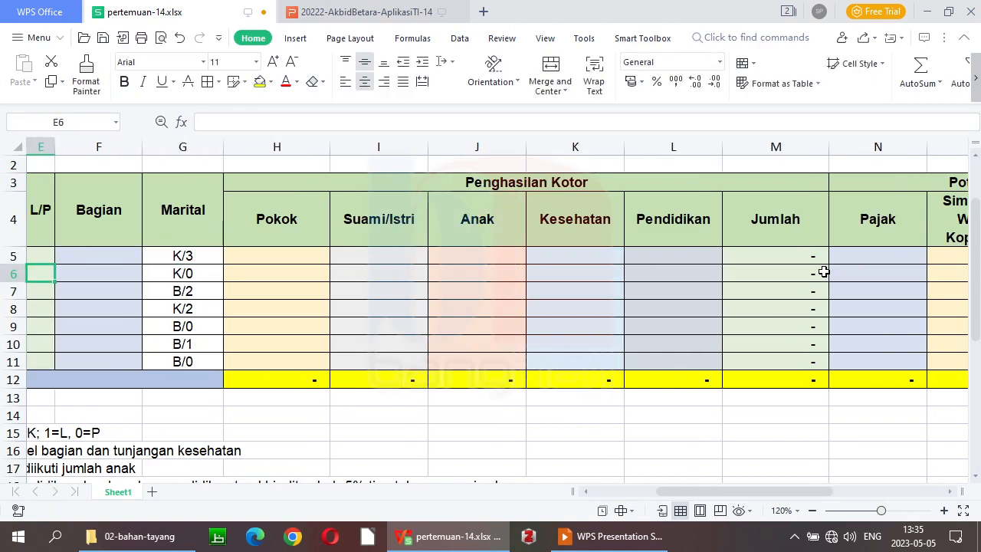
- Review the two Jumlah cells M5 and Q5 as the inputs for the Penghasilan Bersih calculation in row 5
key("Up")
key("Right")
key("Right")
scroll(824, 272, "right", 3)
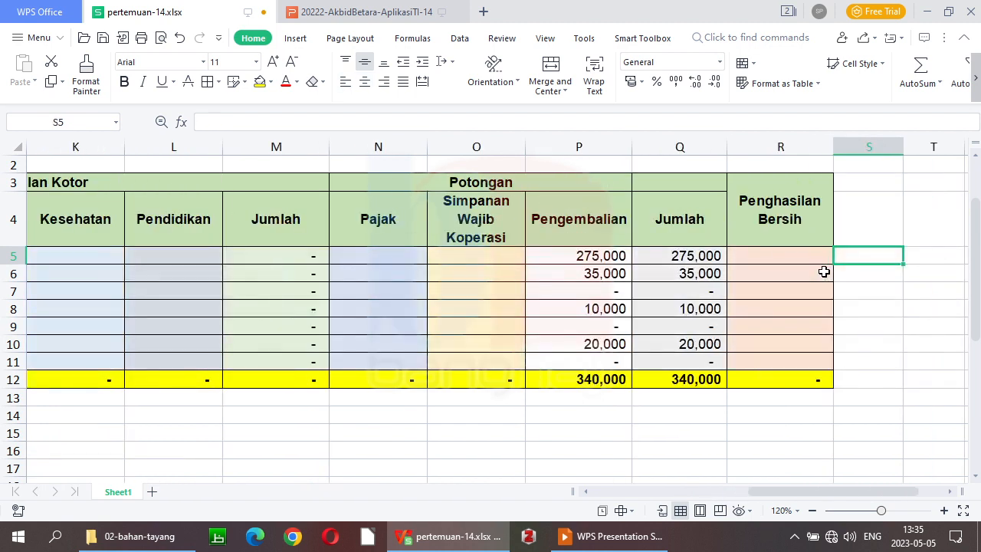
key("Left")
key("Left")
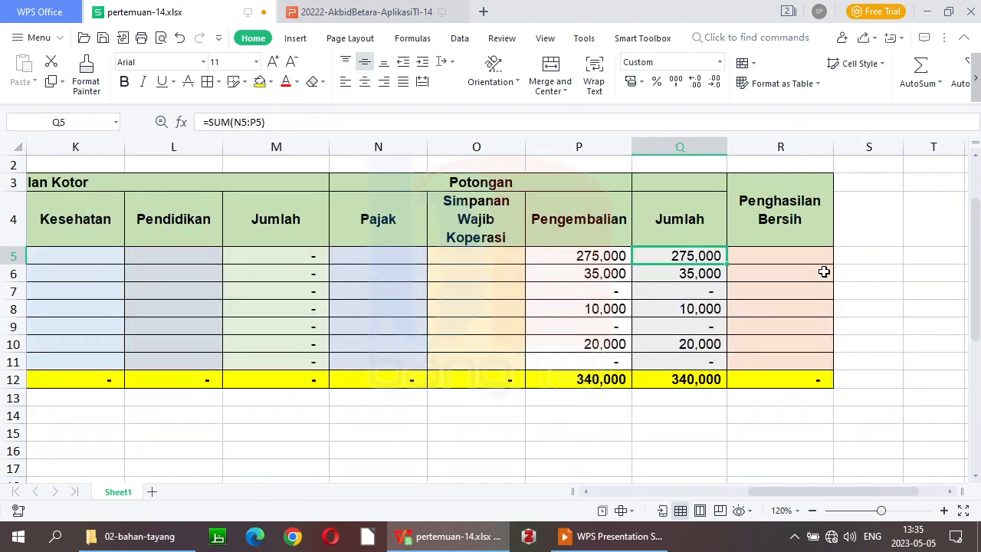
key("Left")
key("Right")
key("Right")
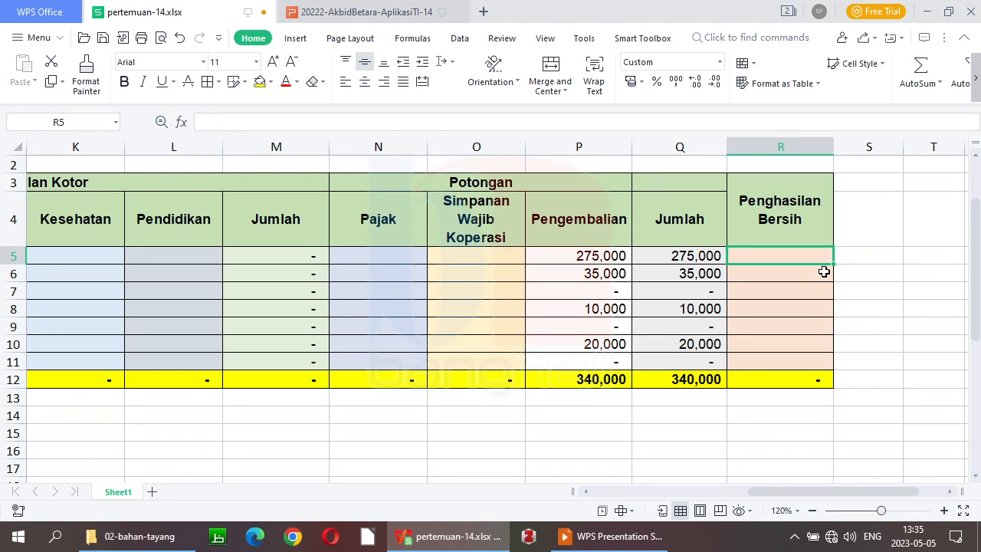
left_click(284, 257)
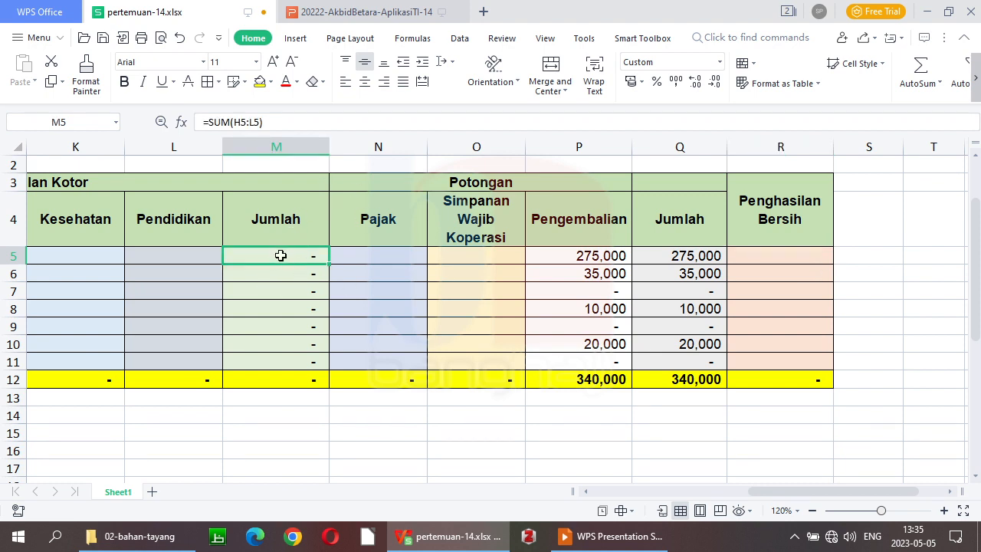
left_click(679, 253)
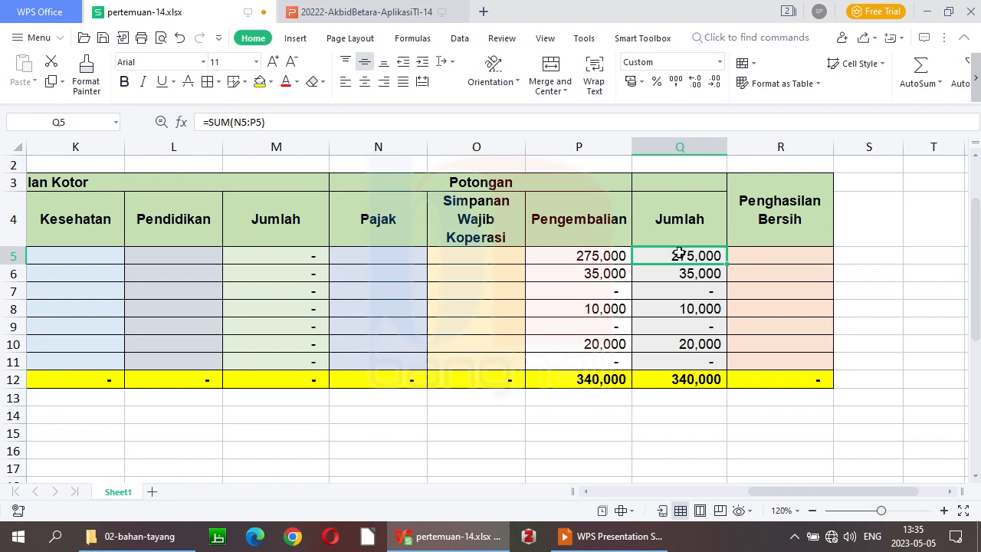
- Enter the formula =M5-Q5 in the Penghasilan Bersih cell R5
left_click(803, 259)
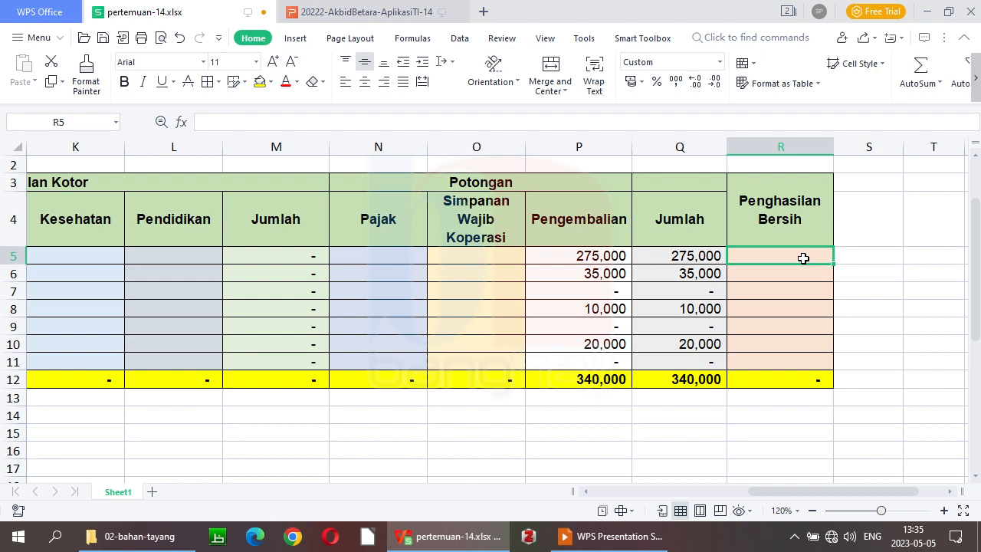
type("=")
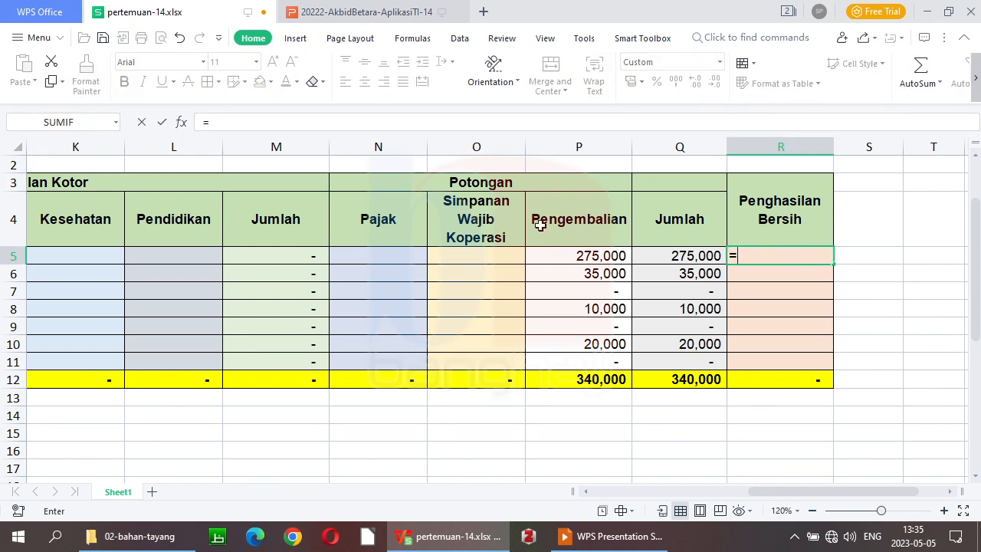
left_click(284, 255)
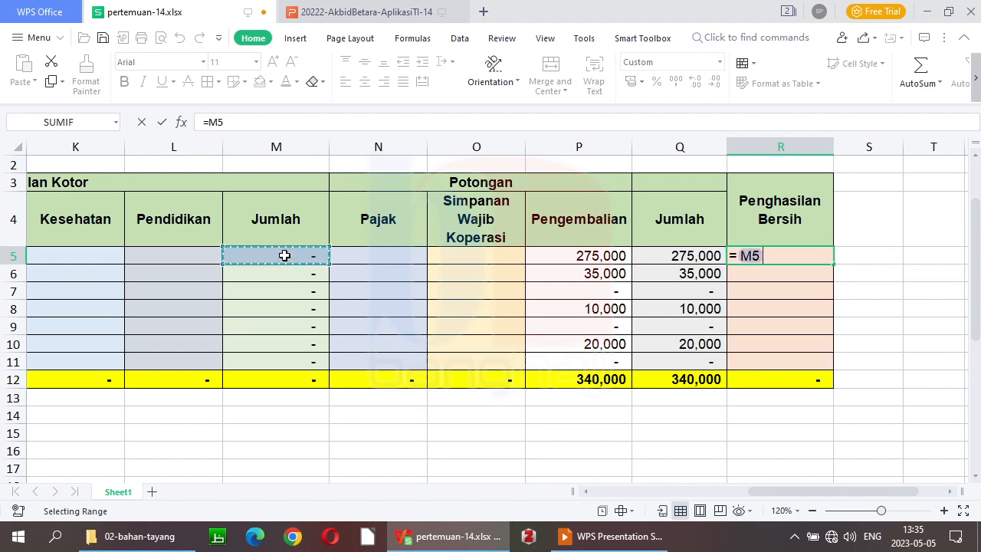
type("-")
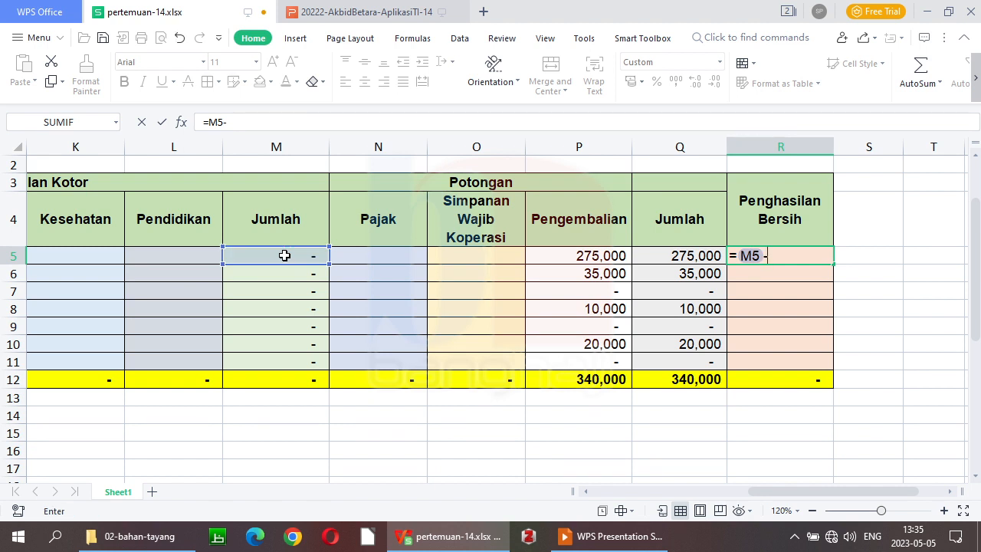
left_click(672, 254)
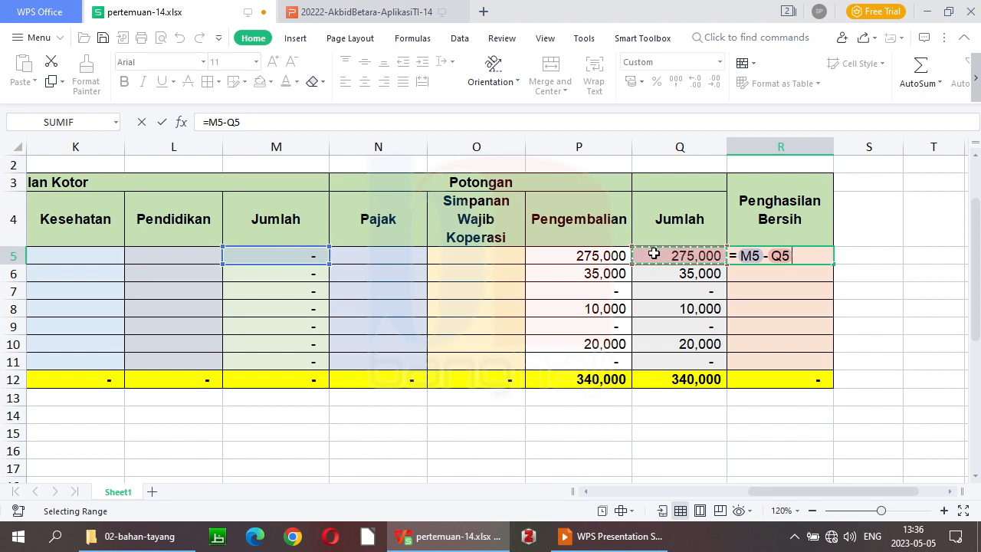
key("Return")
- Fill the subtraction formula from R5 down the Penghasilan Bersih column through R11
left_click(803, 258)
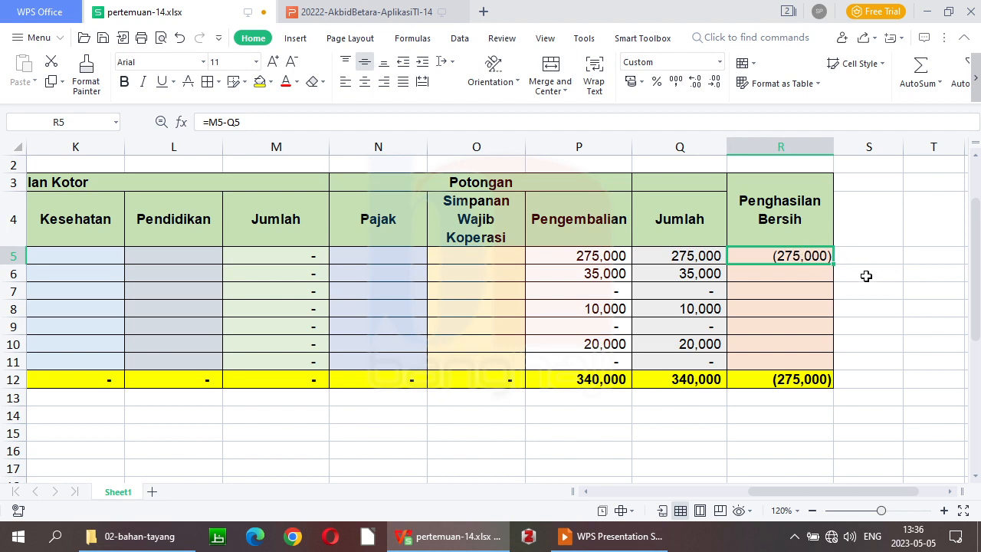
left_click_drag(834, 263, 832, 368)
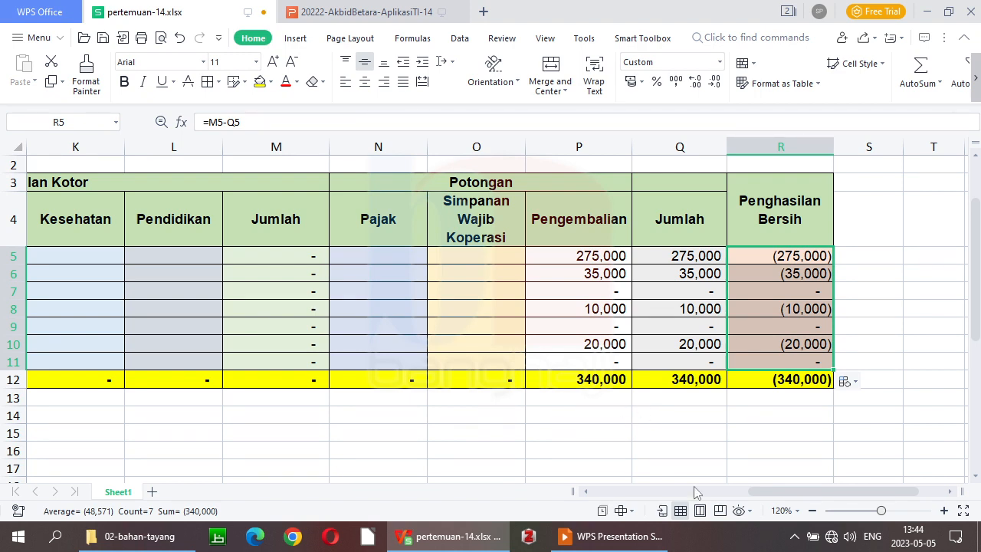
left_click_drag(771, 492, 617, 503)
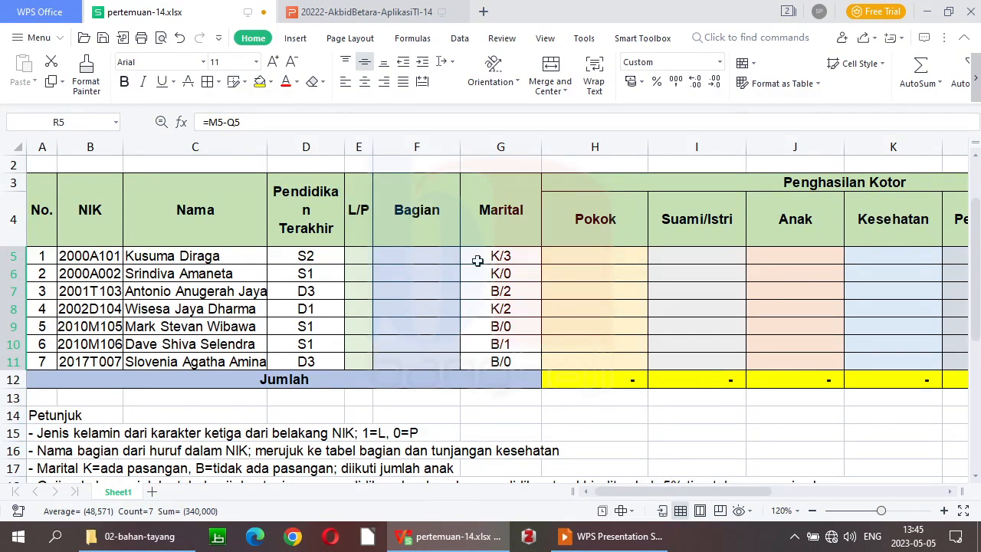
- Select the first Bagian cell F5 and examine the Tabel Bagian dan Tunjangan Kesehatan below the instructions
left_click(401, 254)
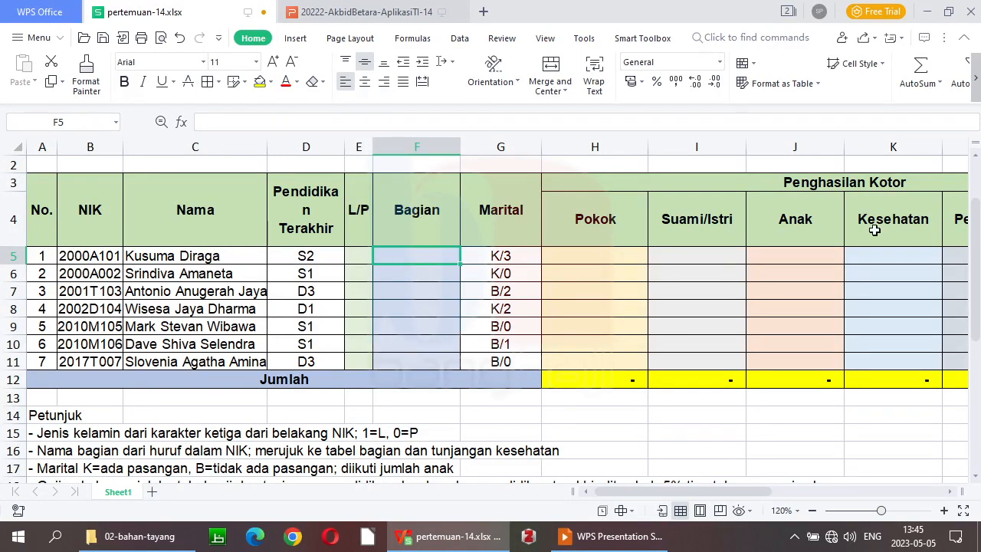
left_click_drag(976, 226, 977, 349)
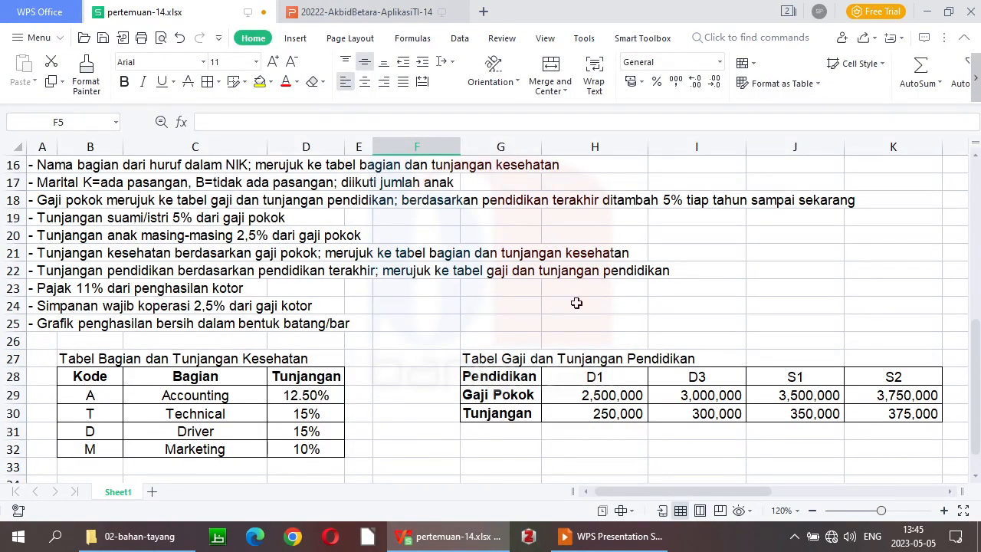
scroll(978, 383, "up", 5)
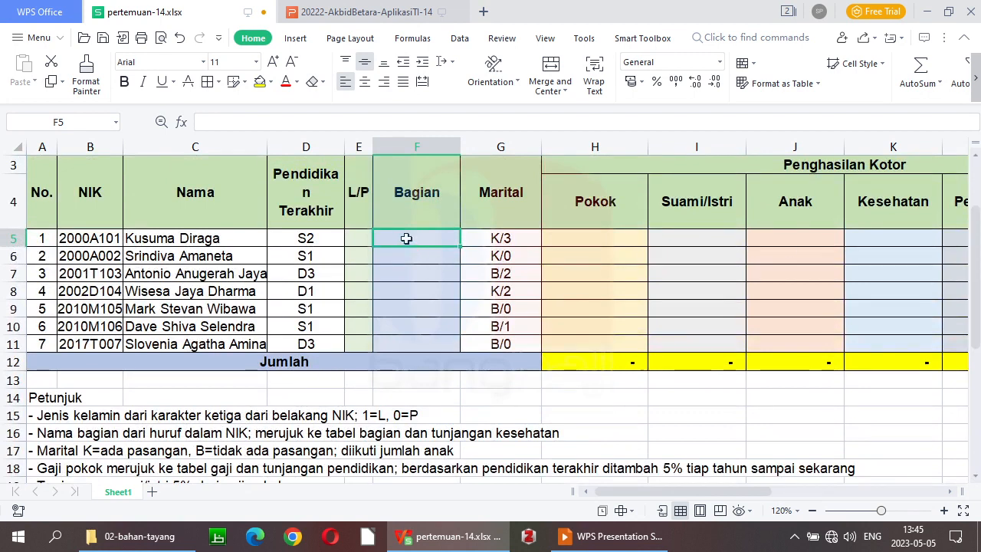
type("=")
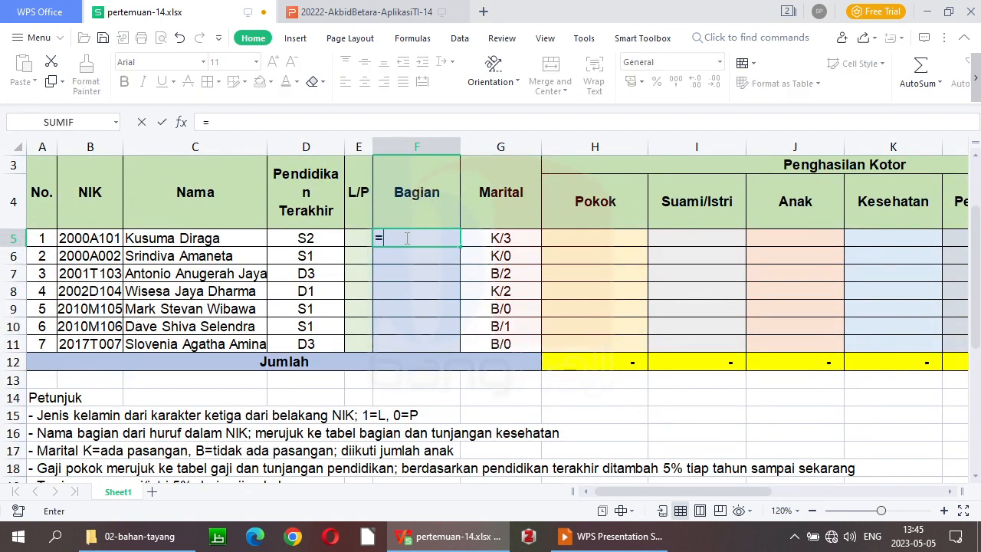
type("vloo")
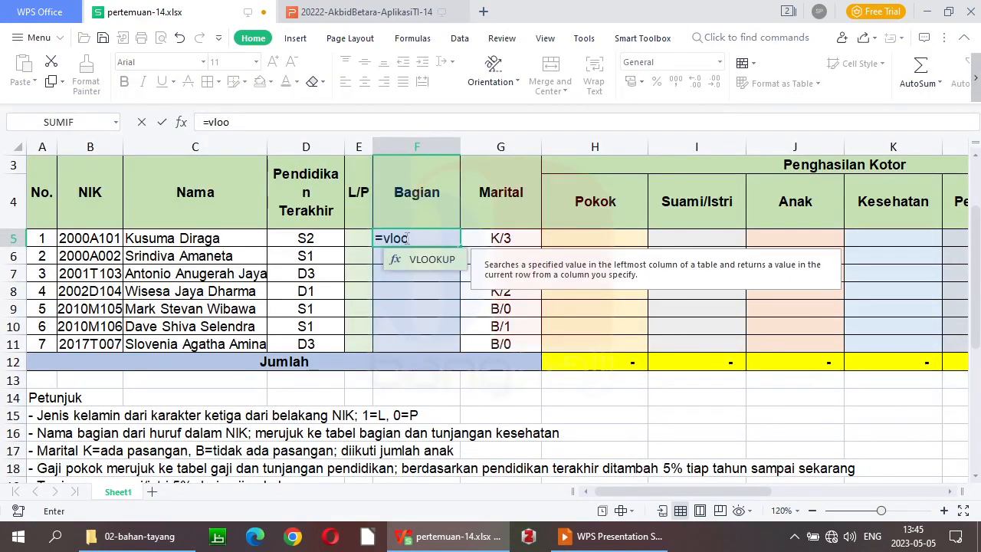
type("kup(")
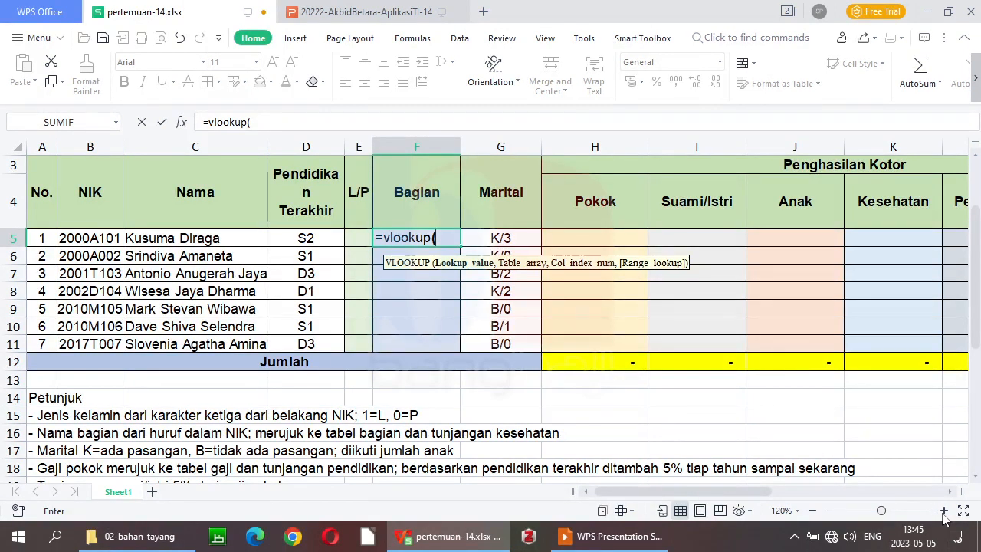
left_click(560, 275)
key("Escape")
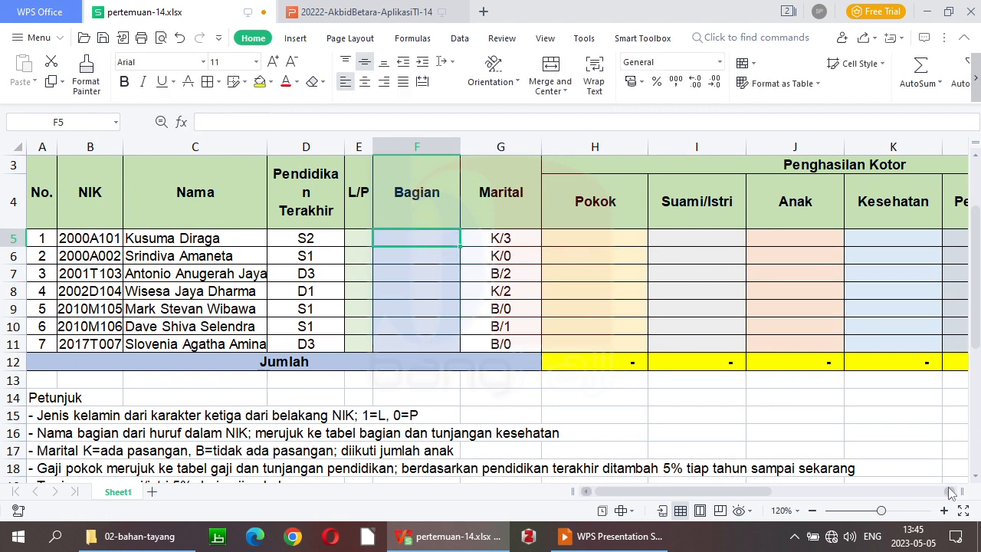
- Begin a VLOOKUP formula in the Bagian cell F5 with MID(B5,5,1) as its lookup value
left_click(944, 511)
left_click(944, 511)
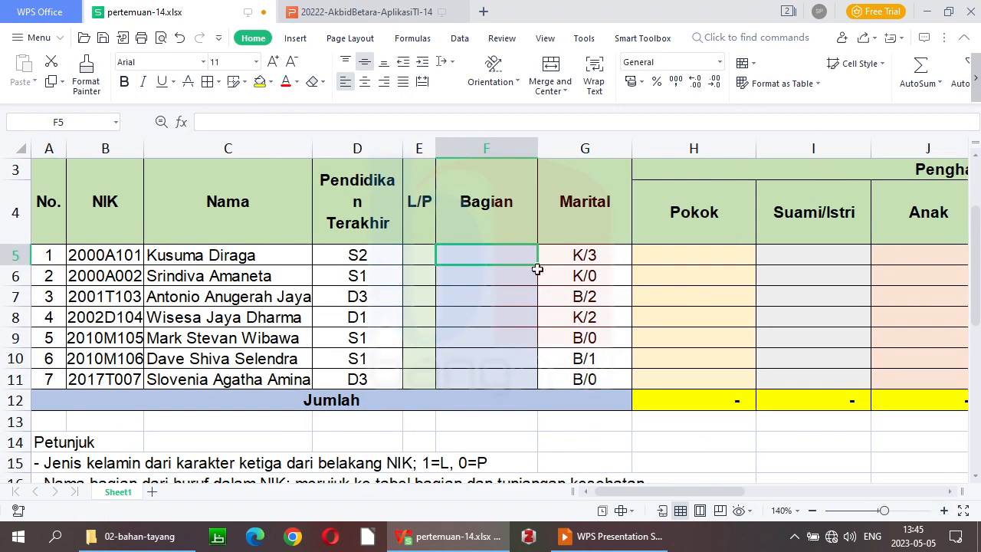
type("=vl")
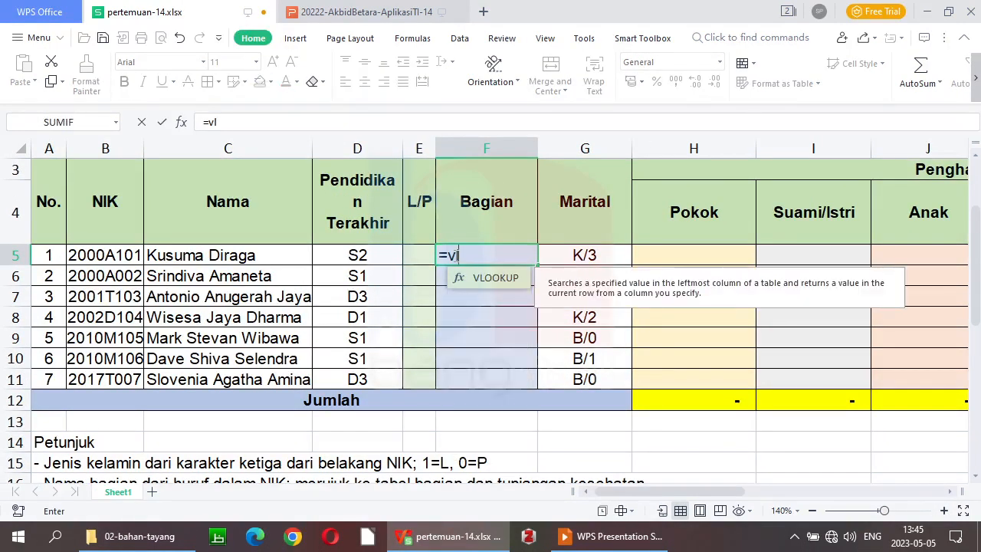
type("ookup(")
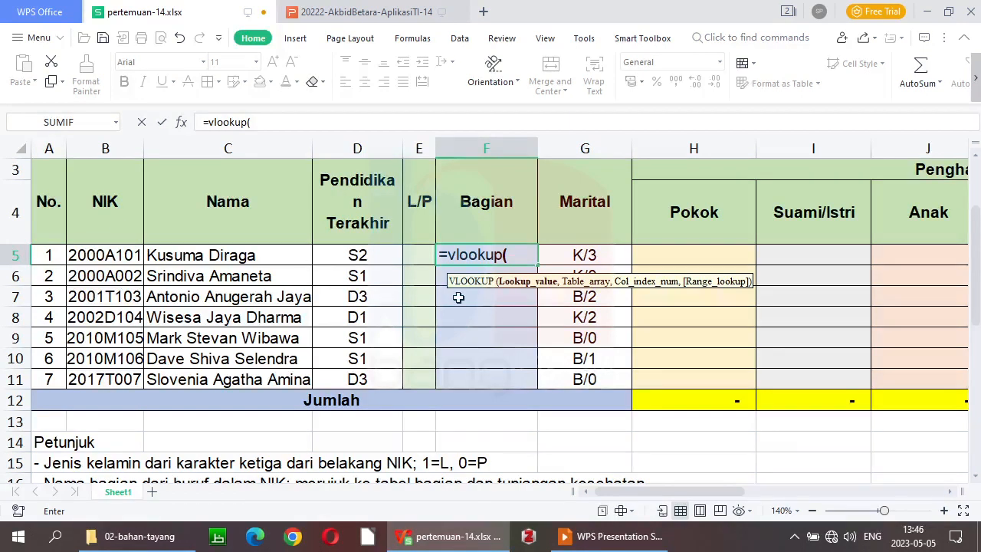
type("mid")
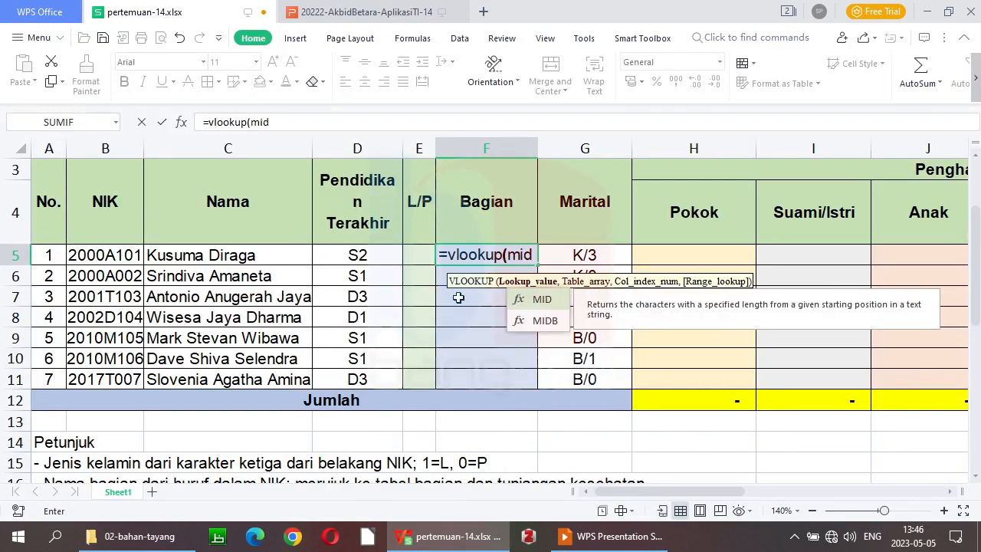
type("(")
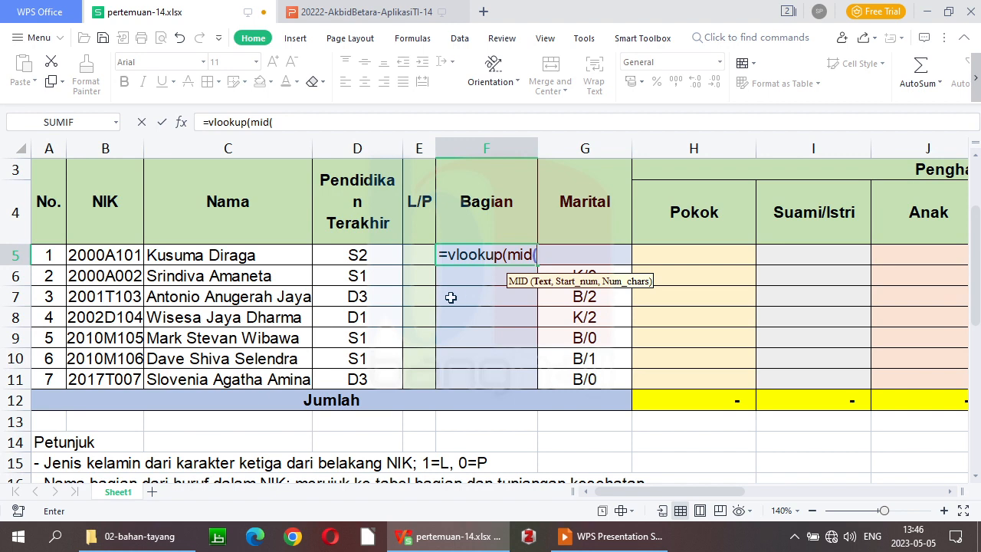
left_click(107, 255)
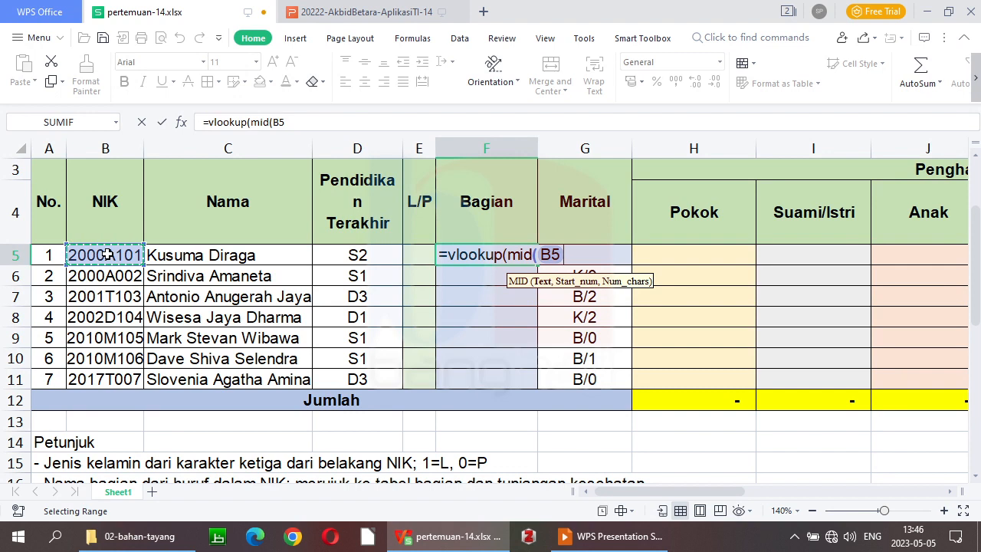
type(",")
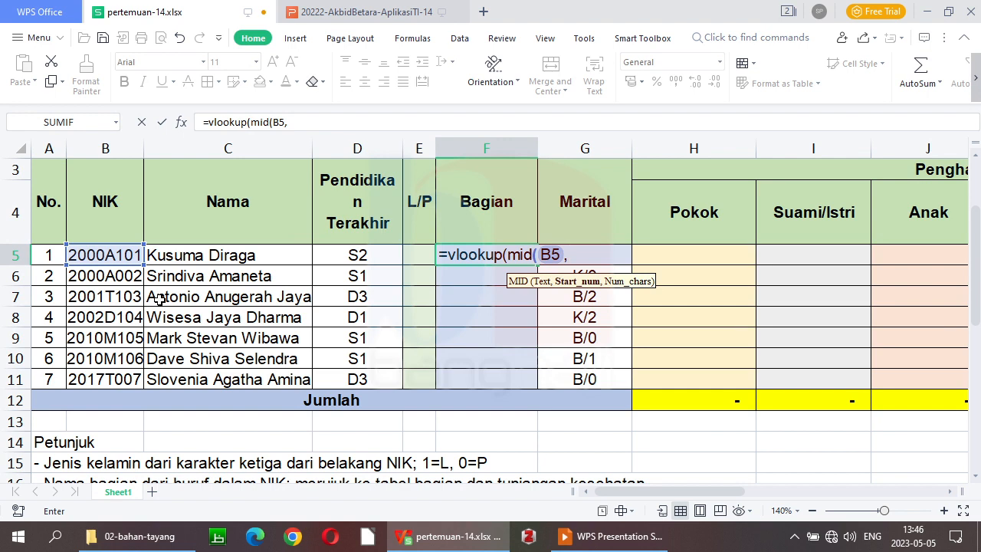
type("5")
type(",")
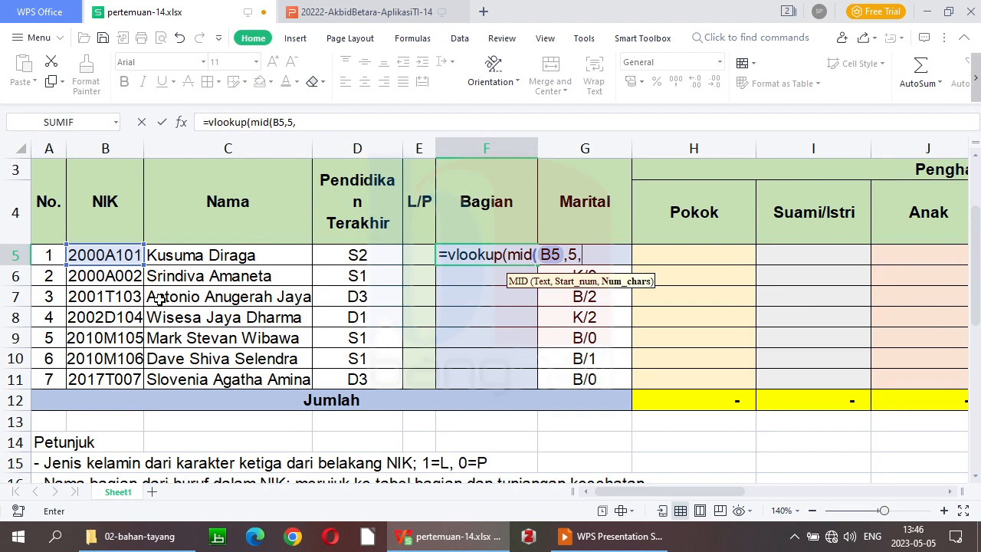
type("1")
type(")")
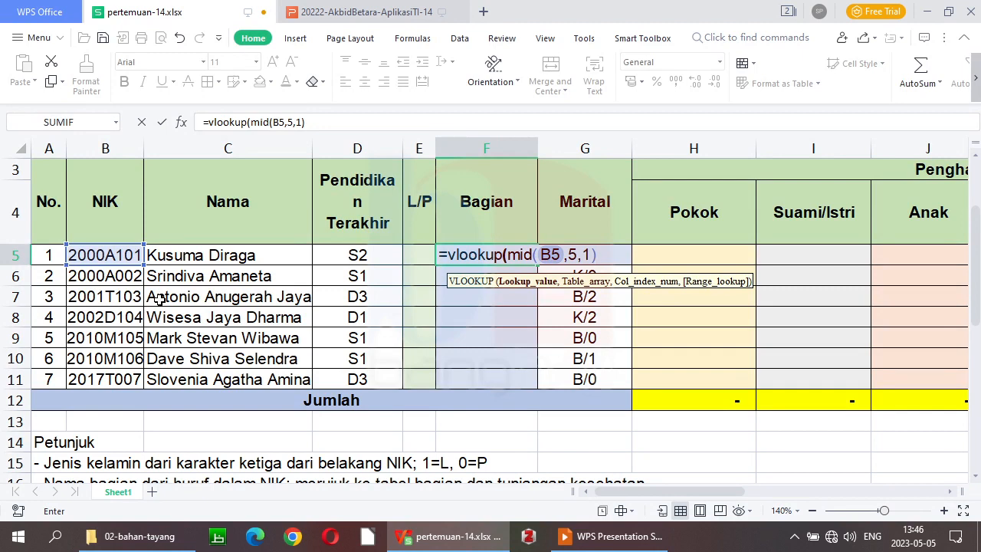
- Complete the F5 lookup formula with the absolute table range $B$28:$C$32, column index 2 and range lookup 0
type(",")
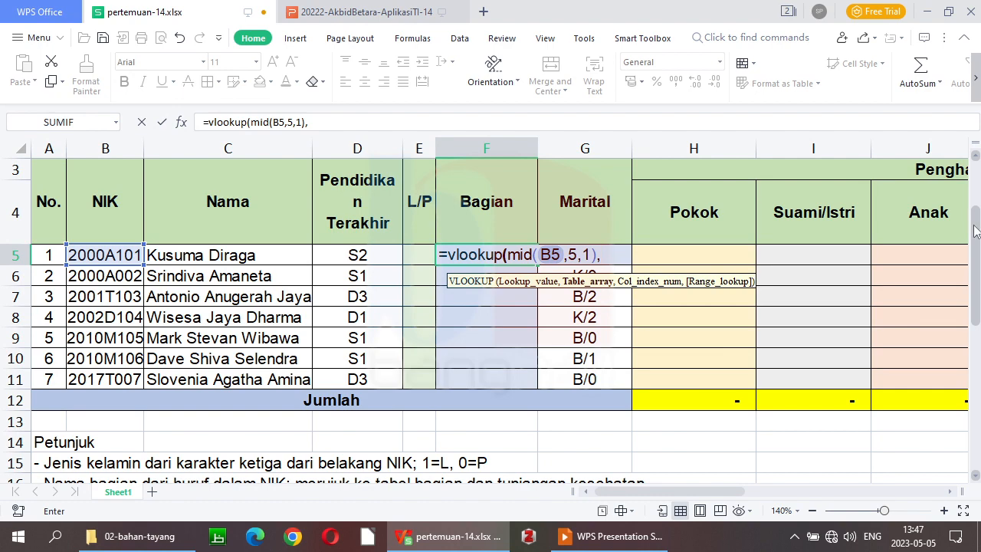
left_click_drag(978, 222, 978, 456)
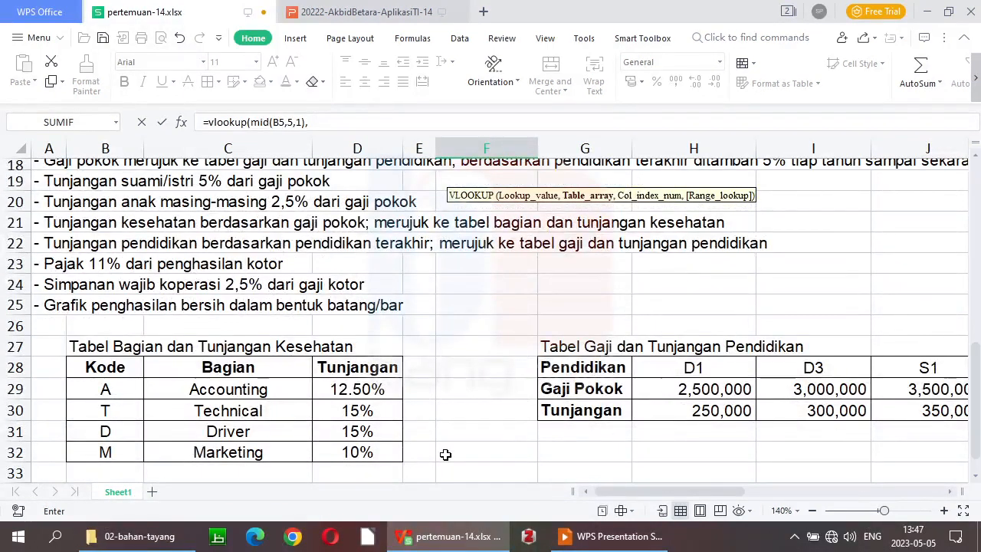
left_click_drag(108, 368, 257, 449)
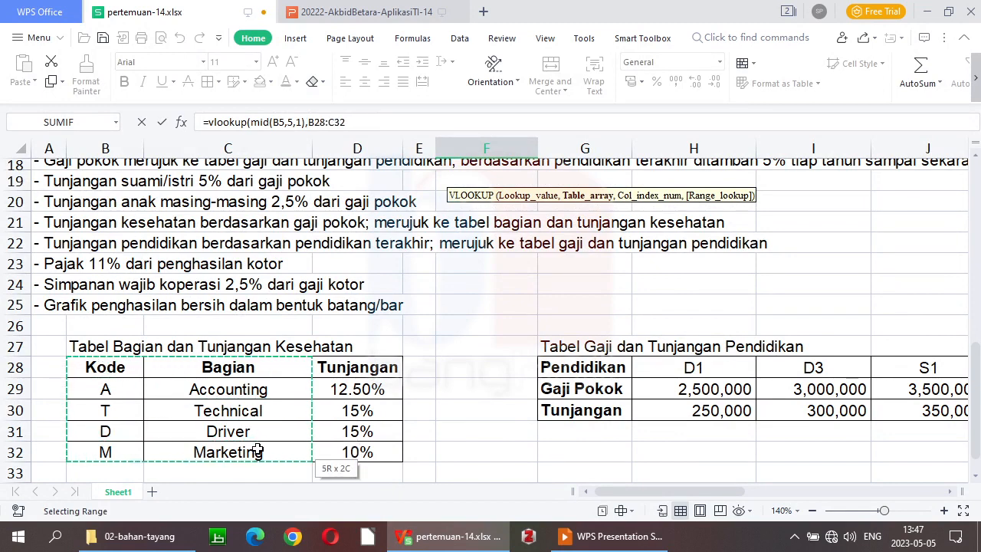
left_click_drag(261, 454, 261, 454)
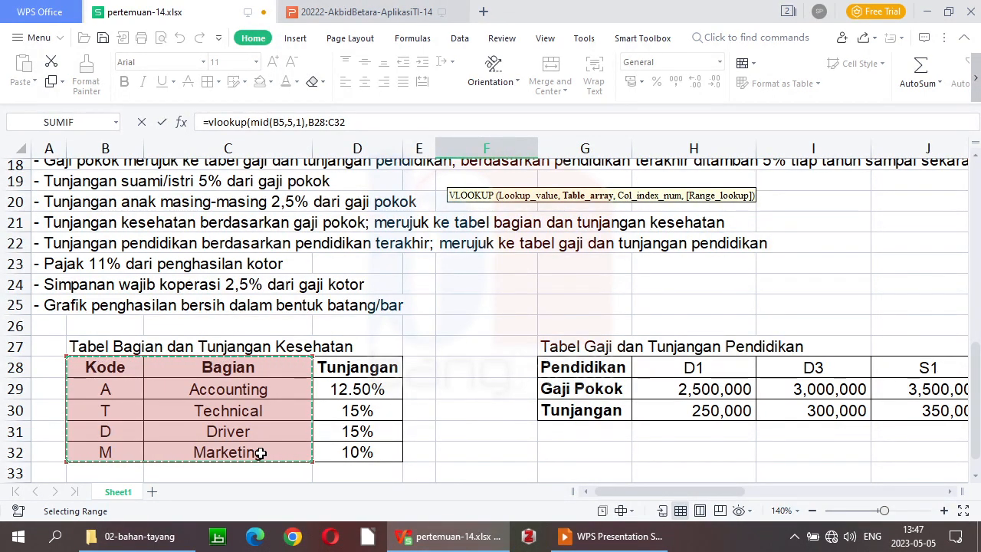
key("F4")
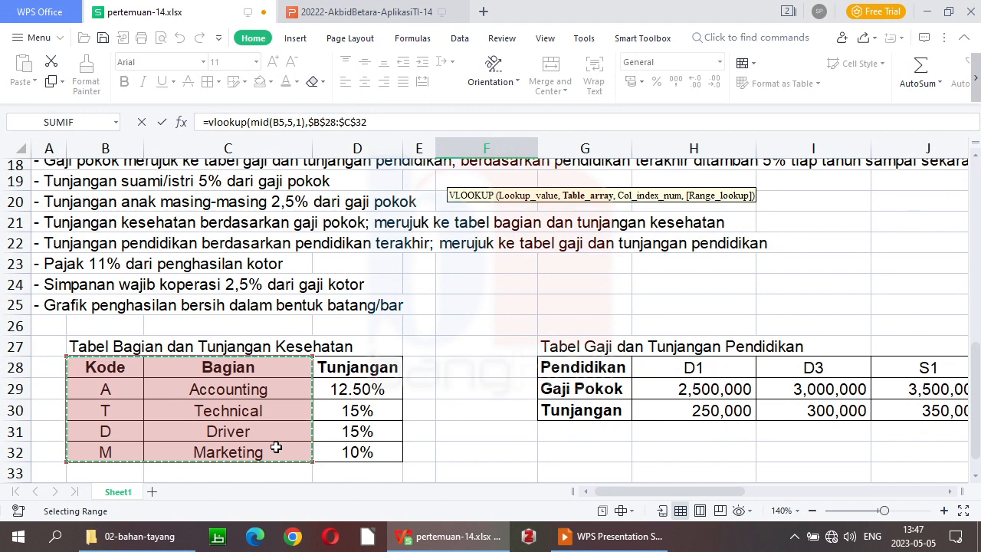
type(",2")
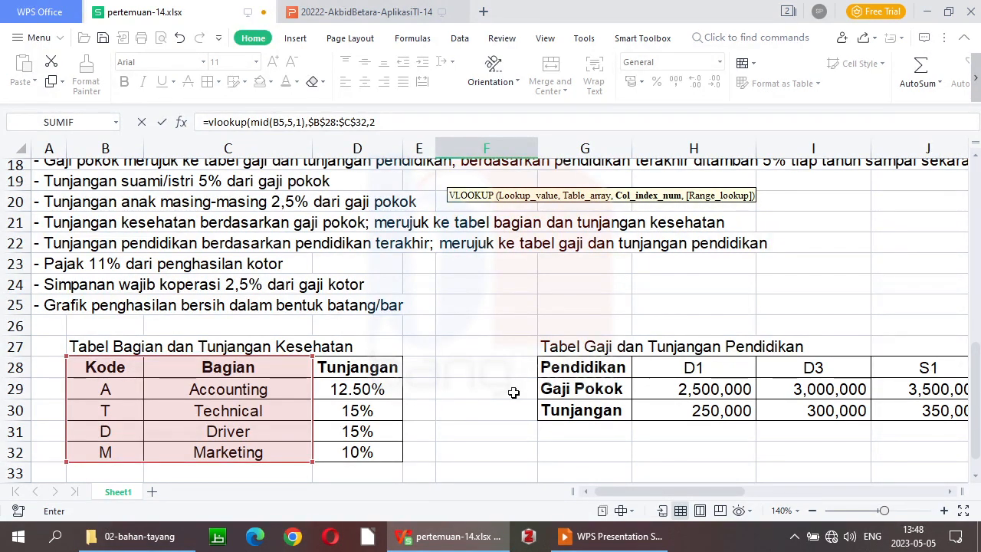
type(",")
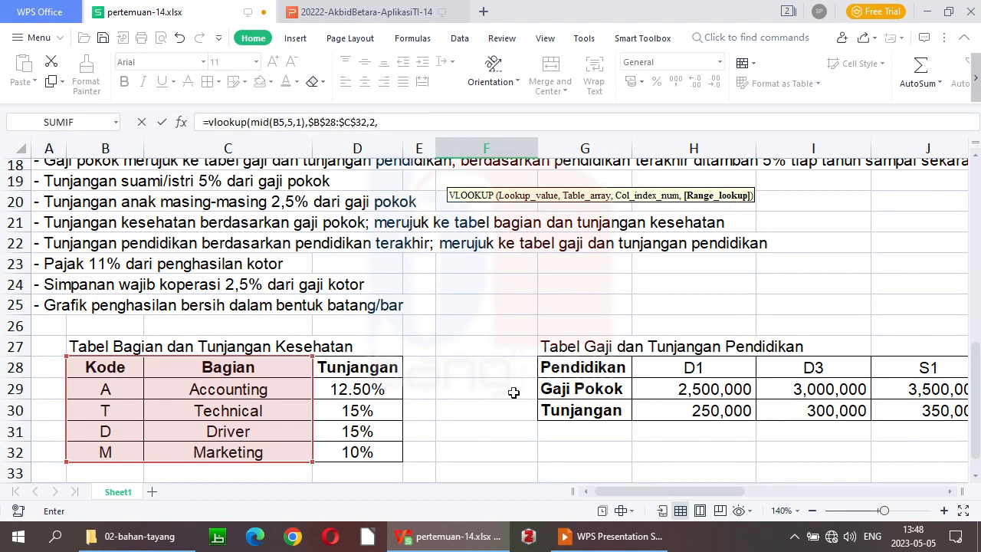
type("0")
key("Return")
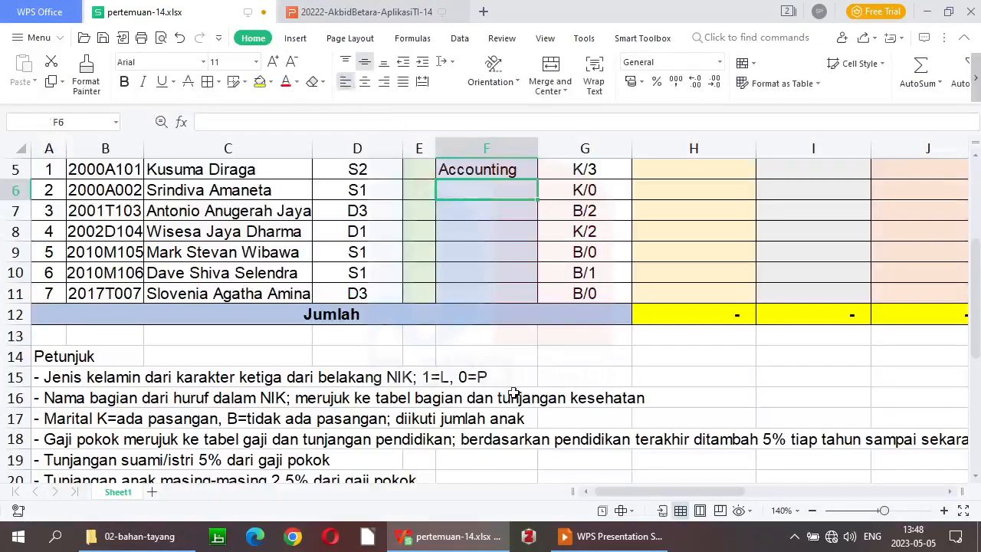
- Fill the lookup formula from F5 down the Bagian column through F11 and check the copy in F6
key("Up")
scroll(513, 393, "up", 1)
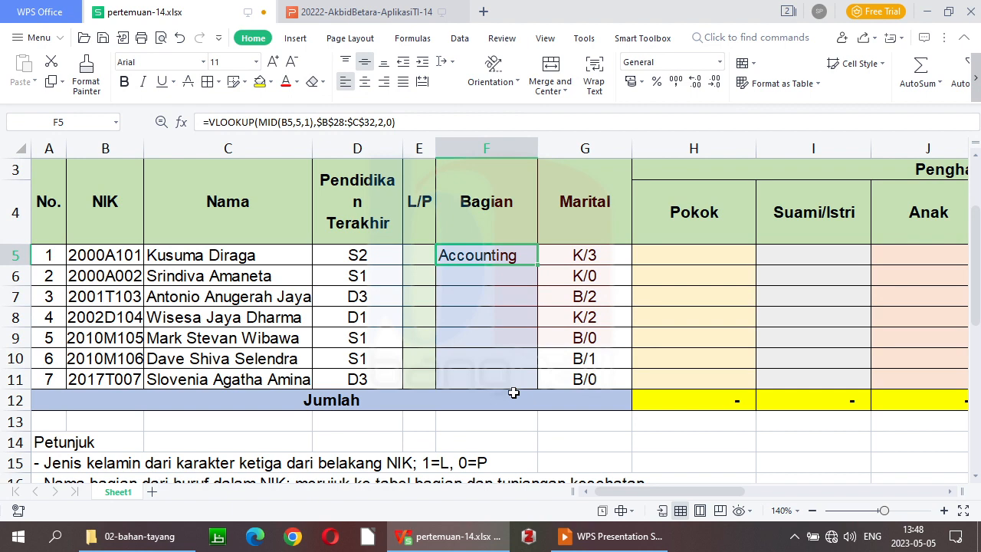
left_click_drag(539, 265, 538, 388)
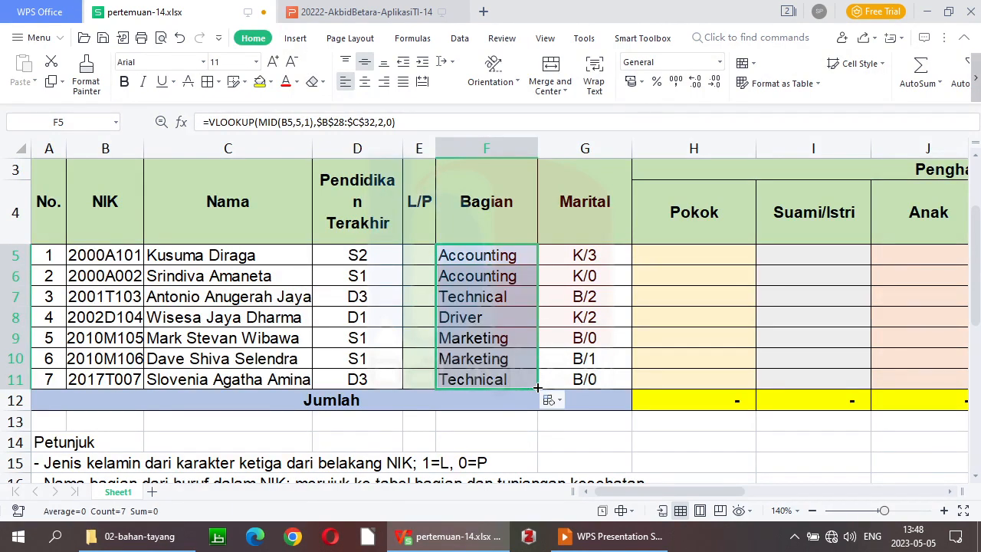
left_click(456, 273)
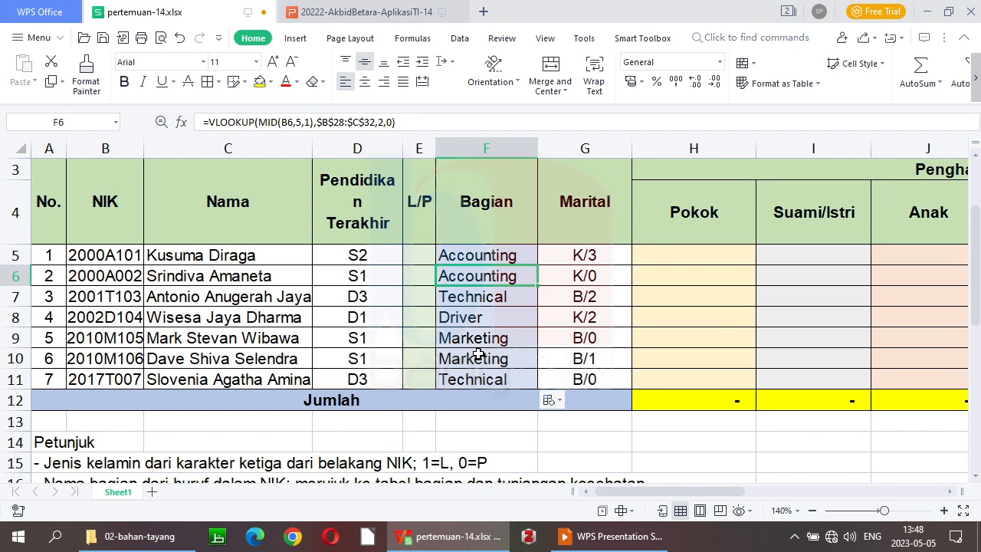
left_click(499, 255)
key("shift+Down")
key("shift+Down")
key("shift+Down")
key("shift+Down")
key("shift+Down")
key("shift+Down")
key("shift+Down")
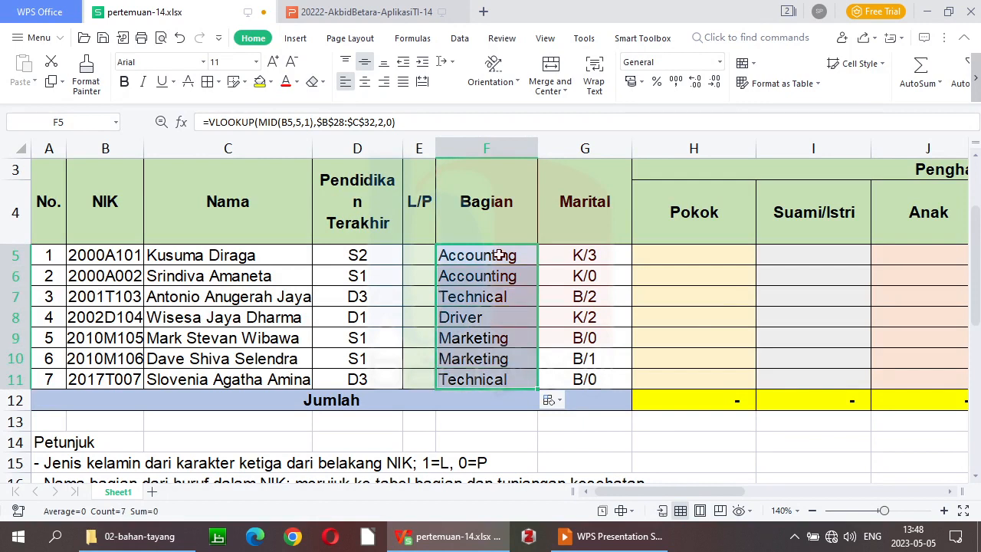
key("shift+Up")
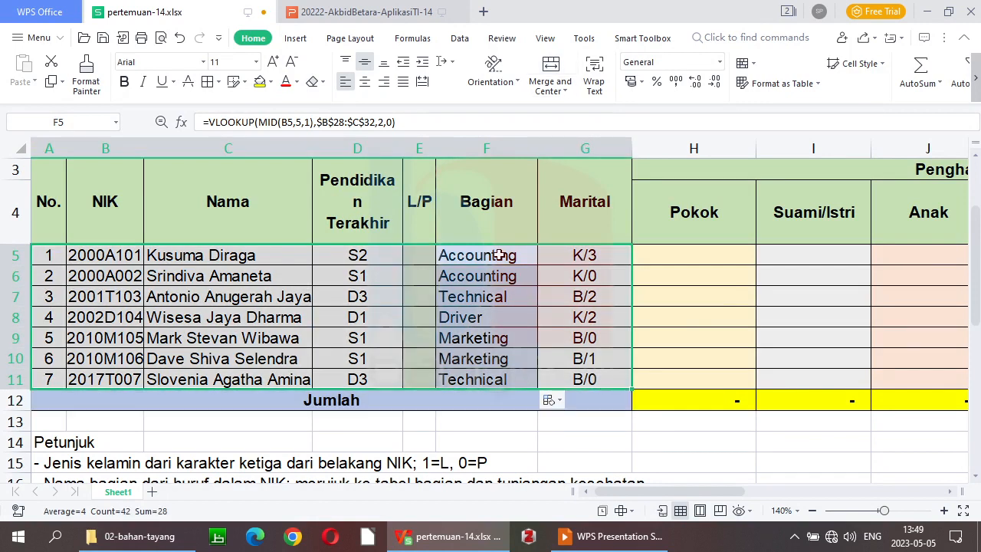
key("Delete")
key("ctrl+z")
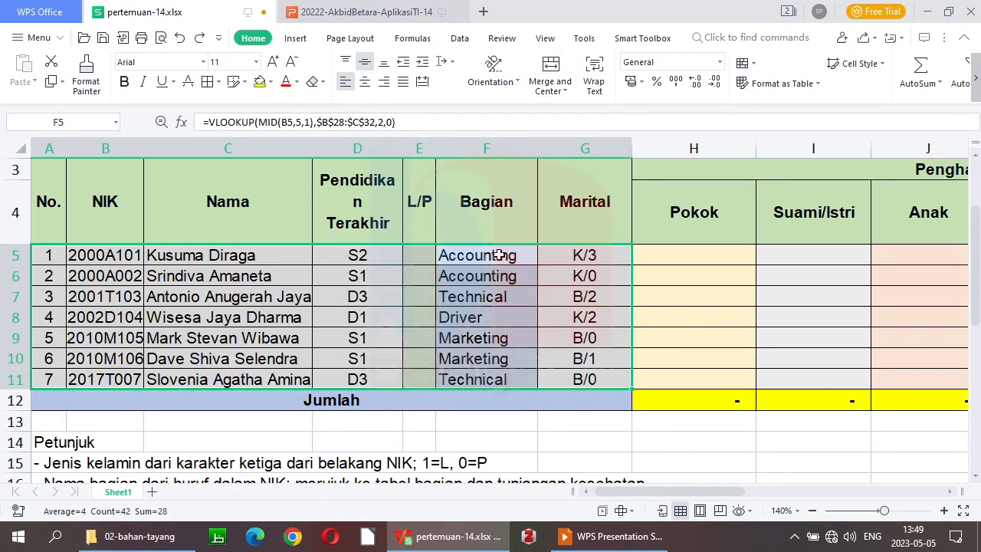
- Clear the lookup formulas from the Bagian cells F5 through F11
left_click(499, 255)
key("shift+Down")
key("shift+Down")
key("shift+Down")
key("shift+Down")
key("shift+Down")
key("shift+Down")
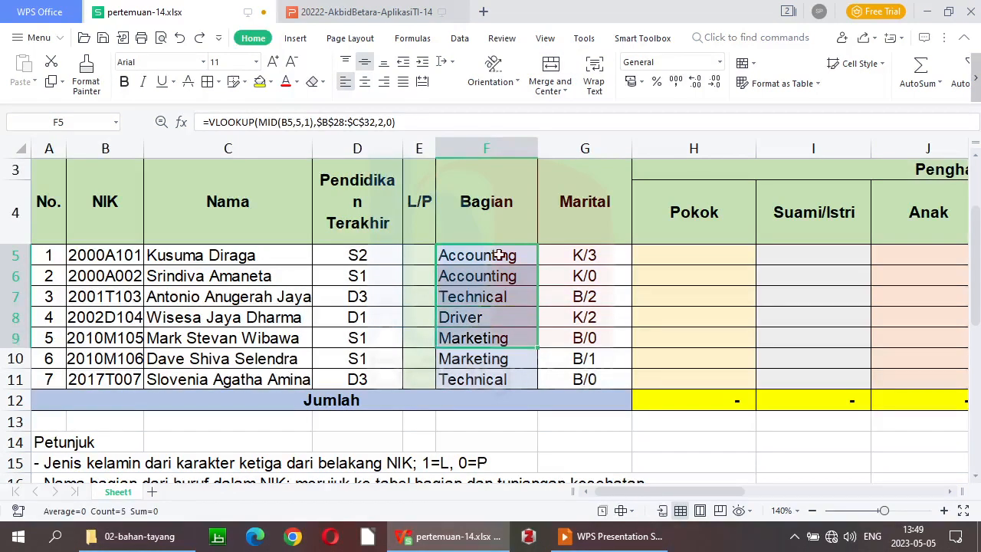
key("Delete")
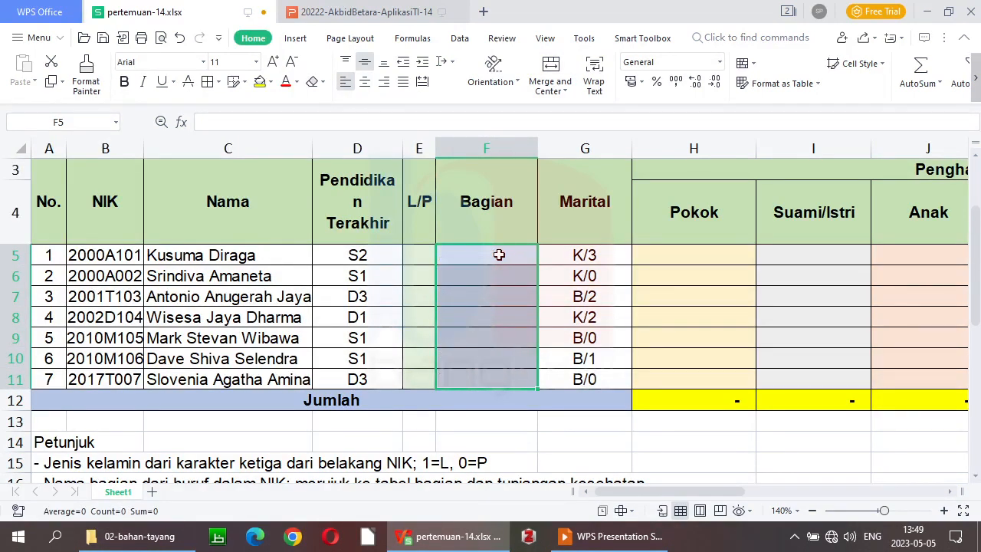
- Start a VLOOKUP formula in Bagian cell F5 that uses MID(B5,5,1) as the lookup value
key("Left")
key("Right")
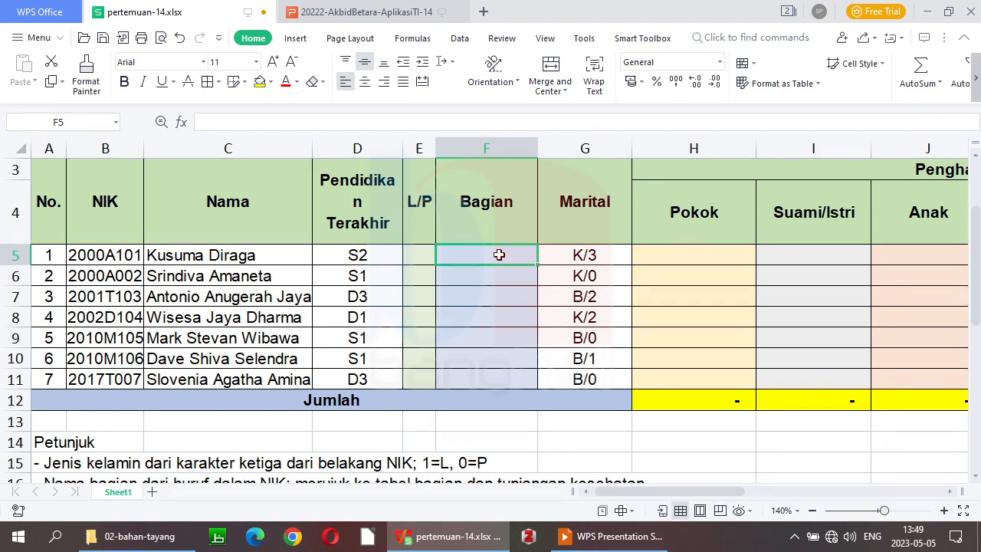
type("=v")
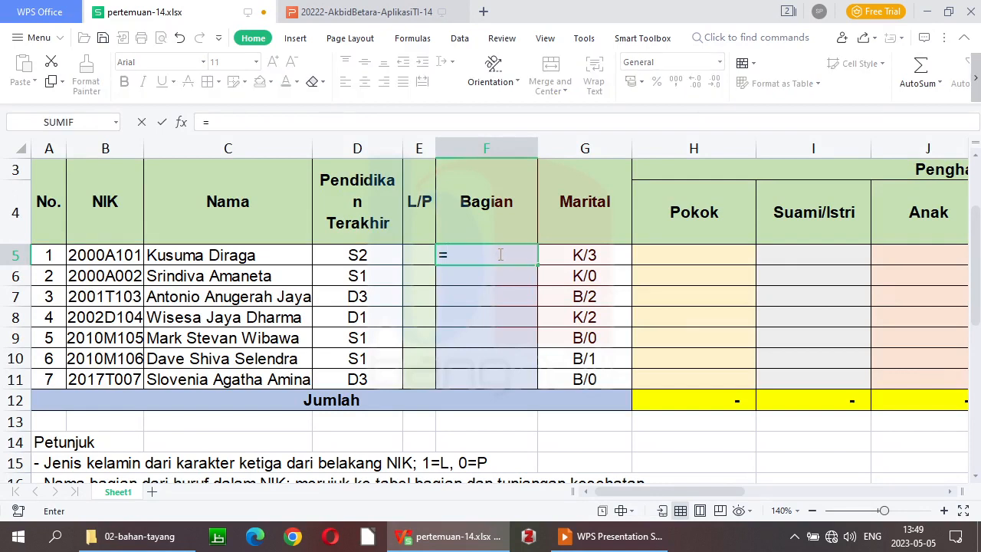
type("ku")
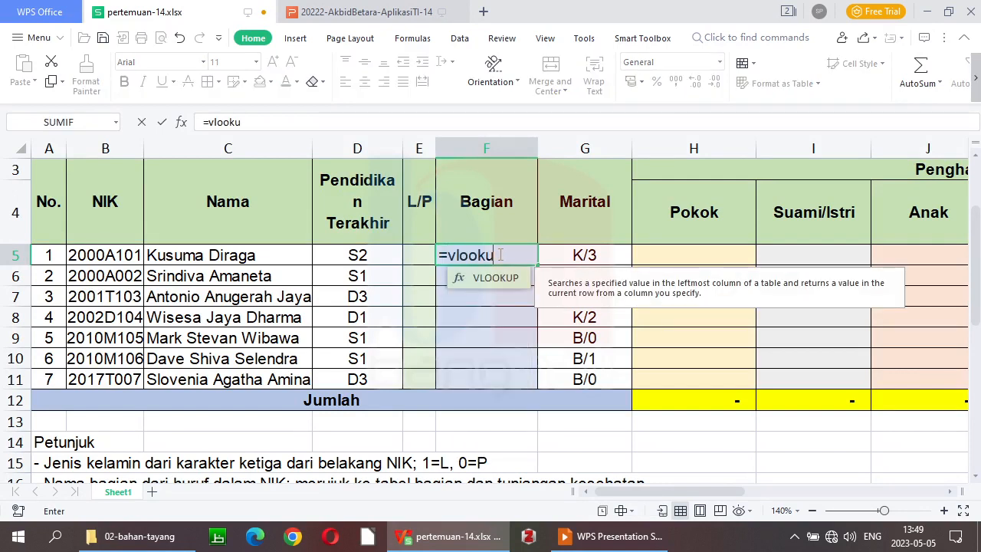
type("p(")
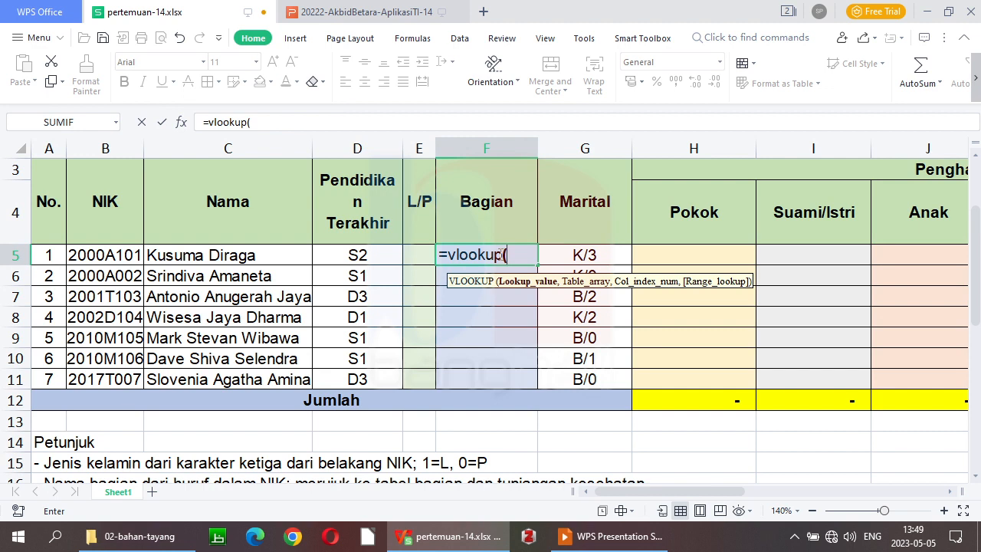
type("m")
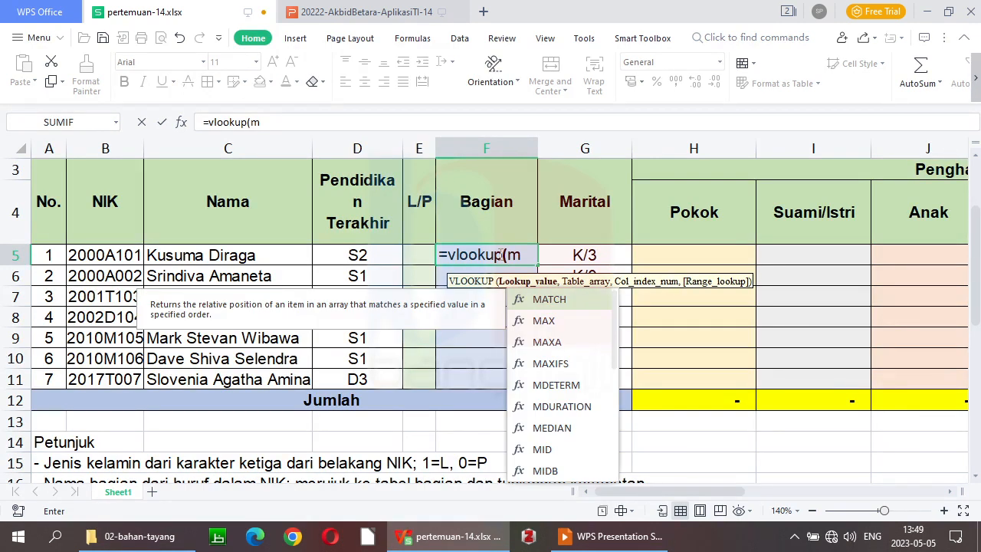
type("id(")
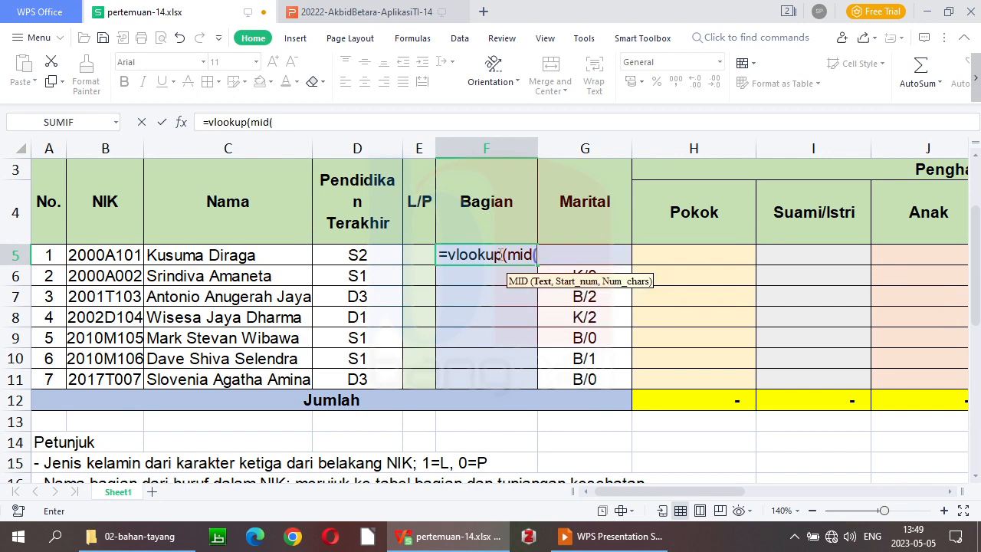
left_click(110, 259)
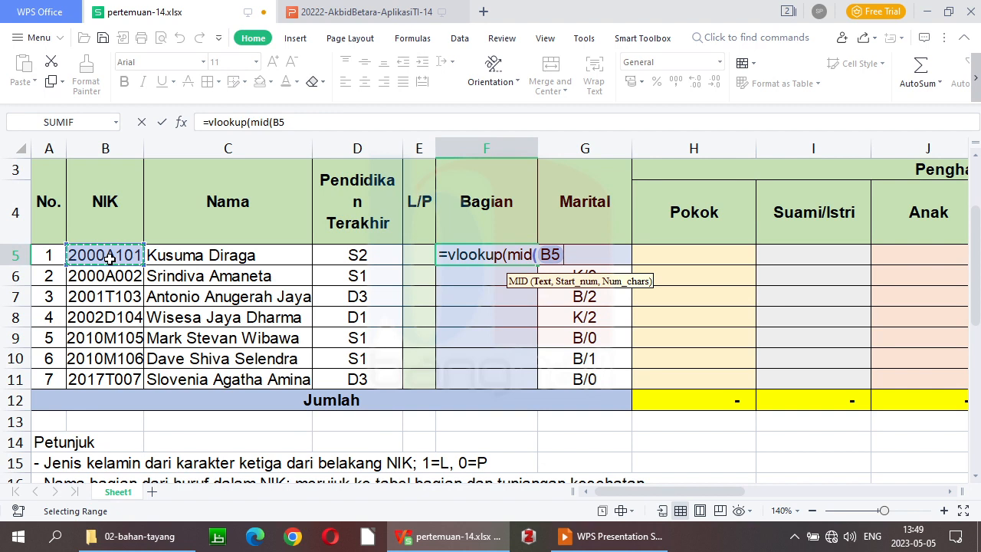
type(",")
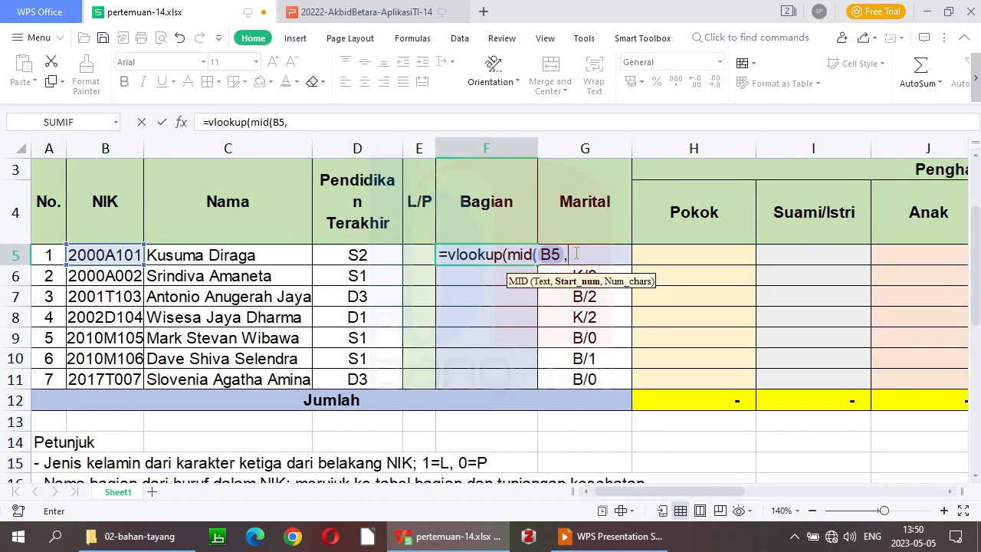
type("5,")
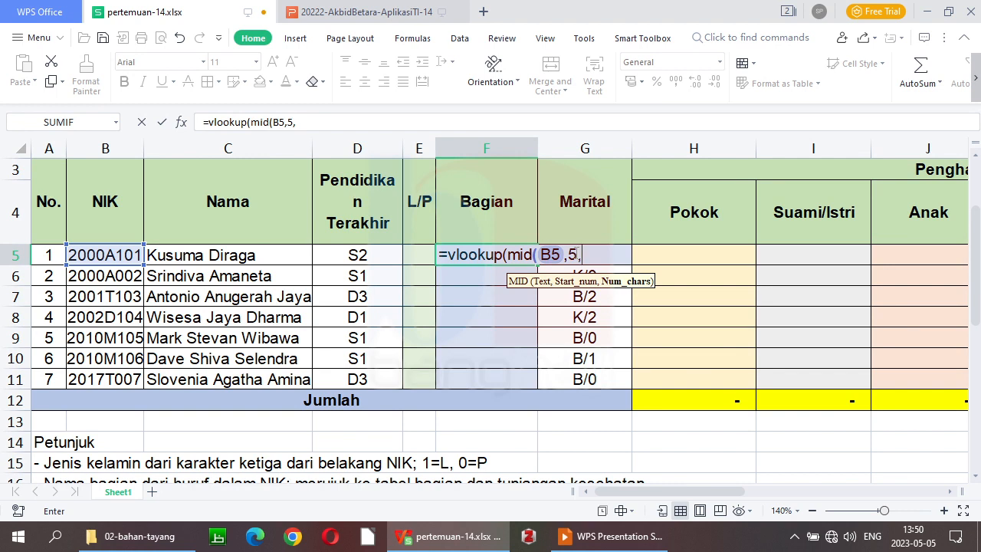
type("1")
type(")")
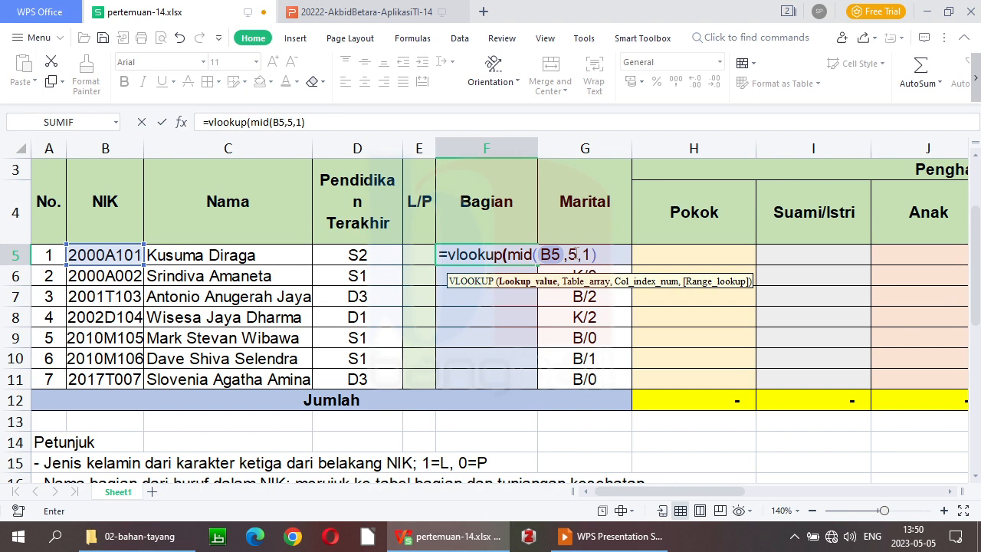
- Finish the F5 VLOOKUP with the absolute table range $B$28:$C$32, column index 2 and range lookup 0
type(",")
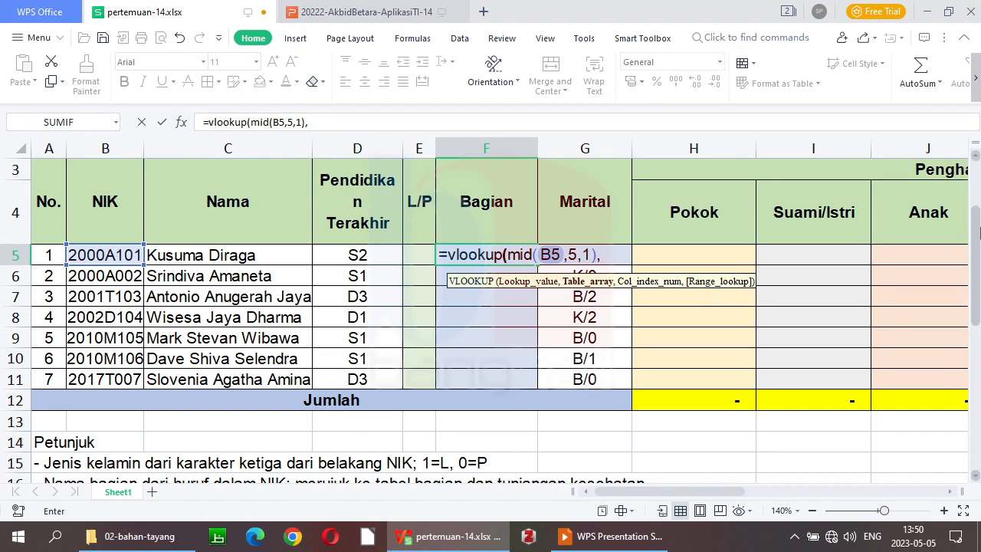
scroll(978, 305, "down", 2)
left_click_drag(978, 305, 980, 395)
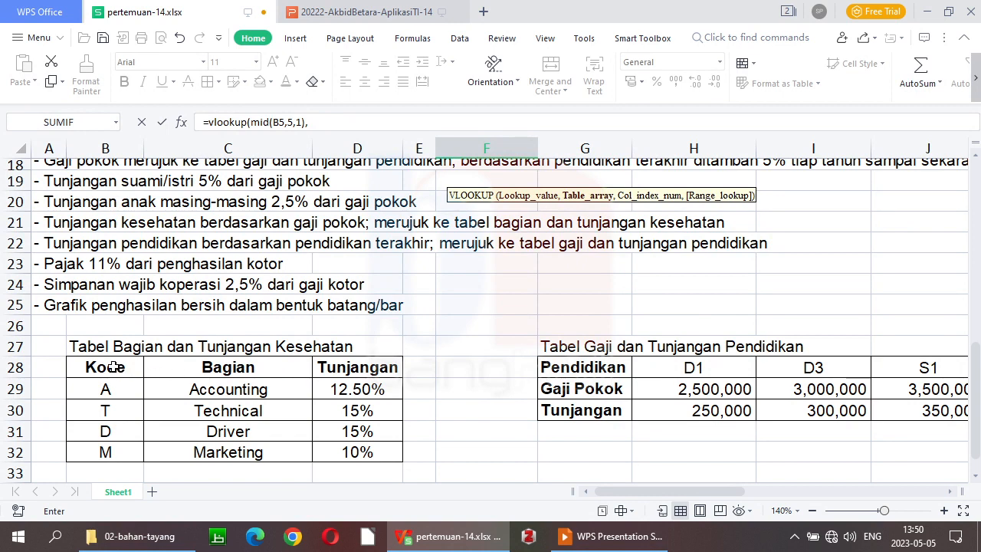
left_click(113, 367)
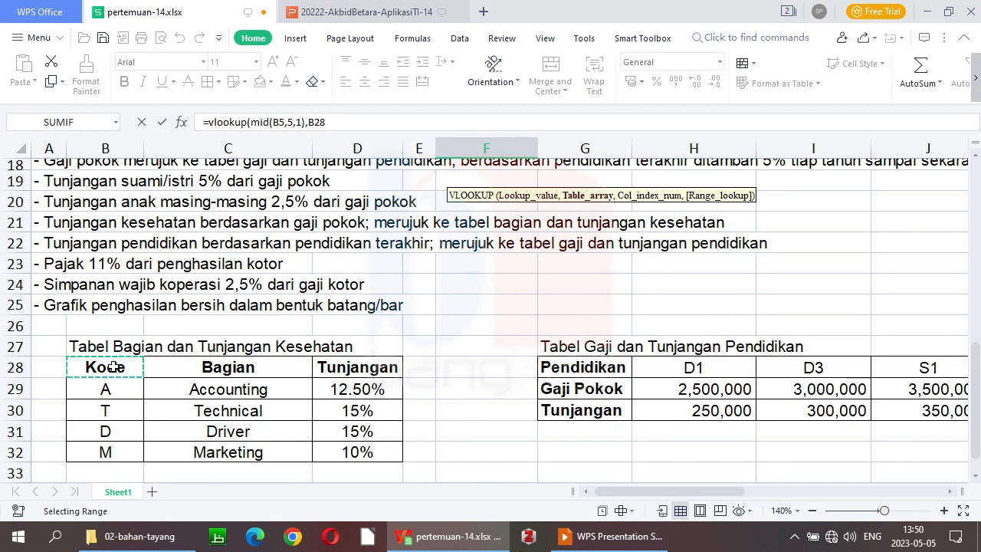
left_click_drag(114, 367, 197, 452)
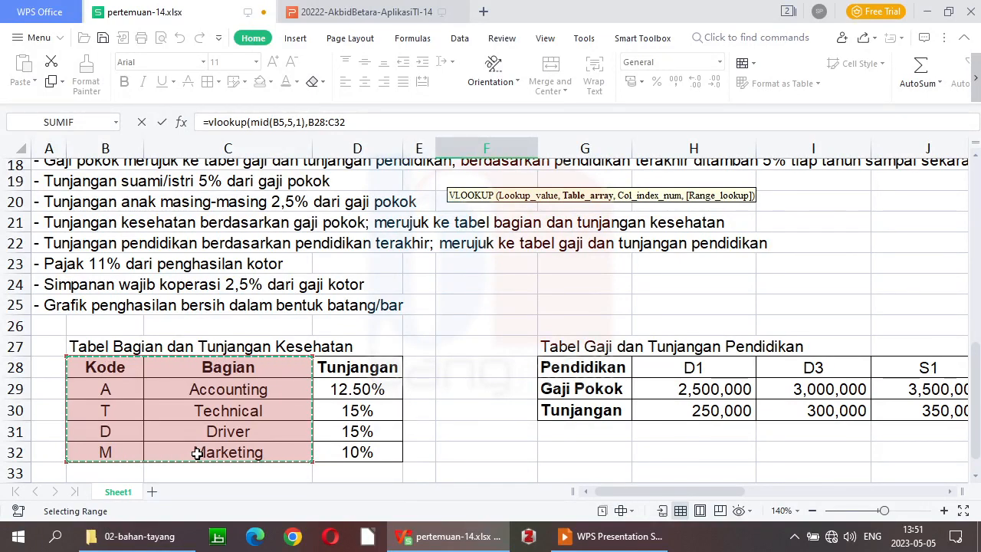
key("F4")
type(",")
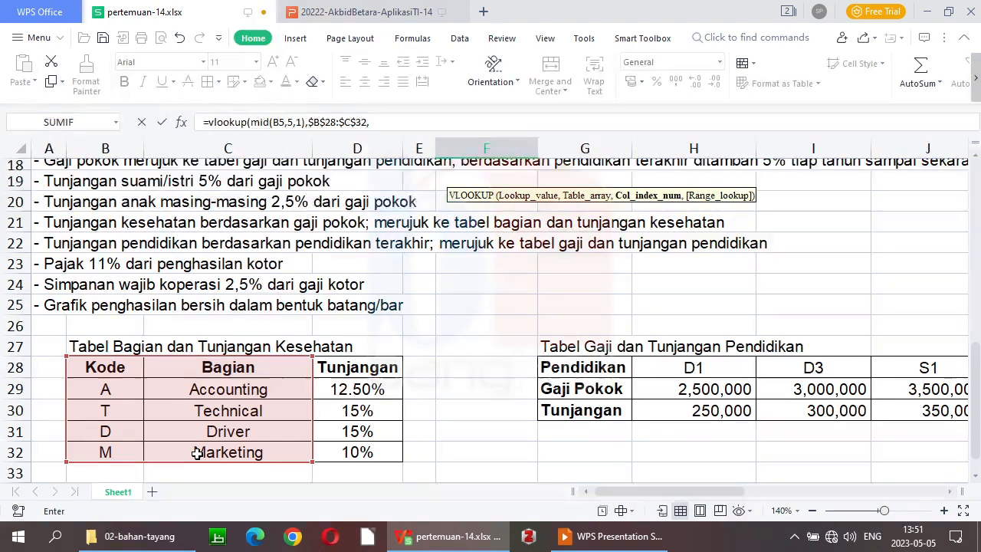
type("2")
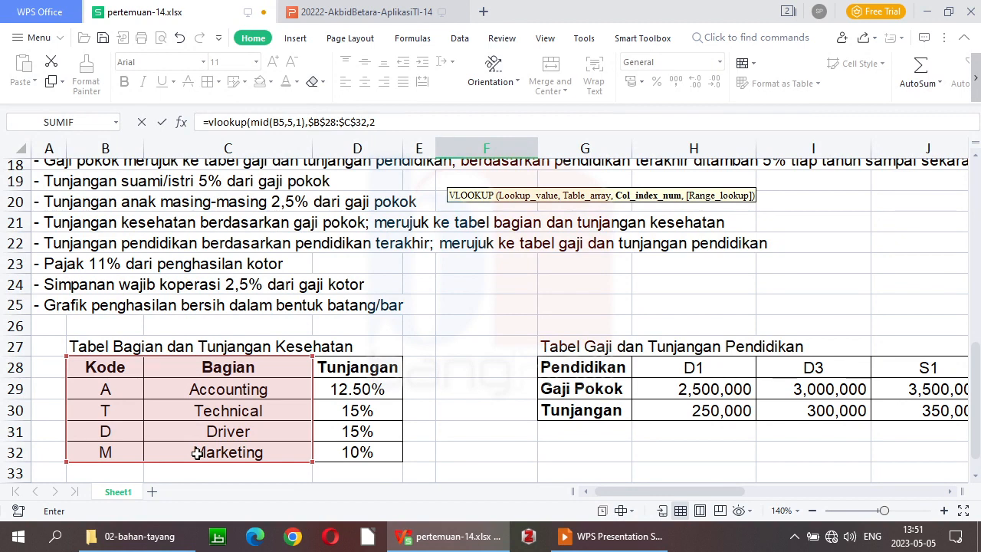
type(",")
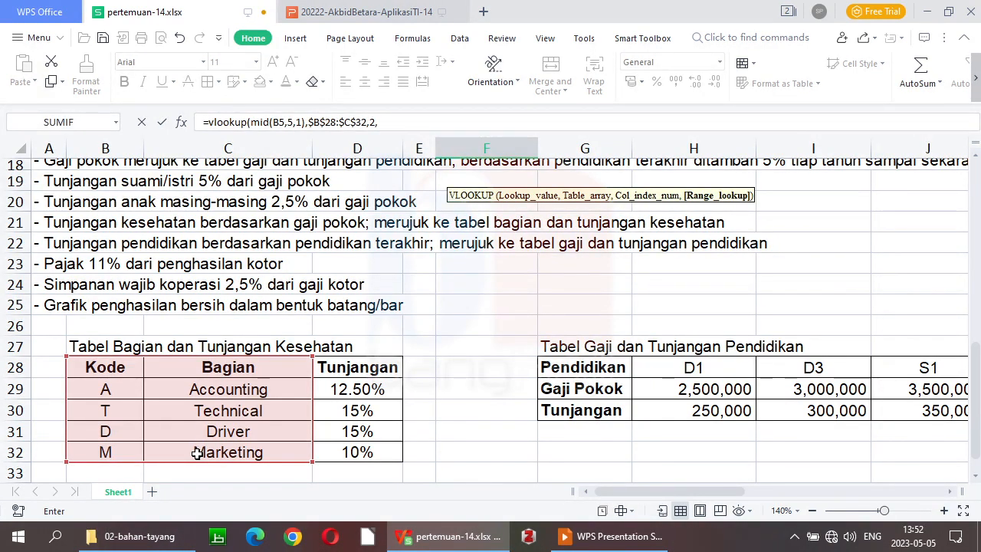
type("0")
key("Return")
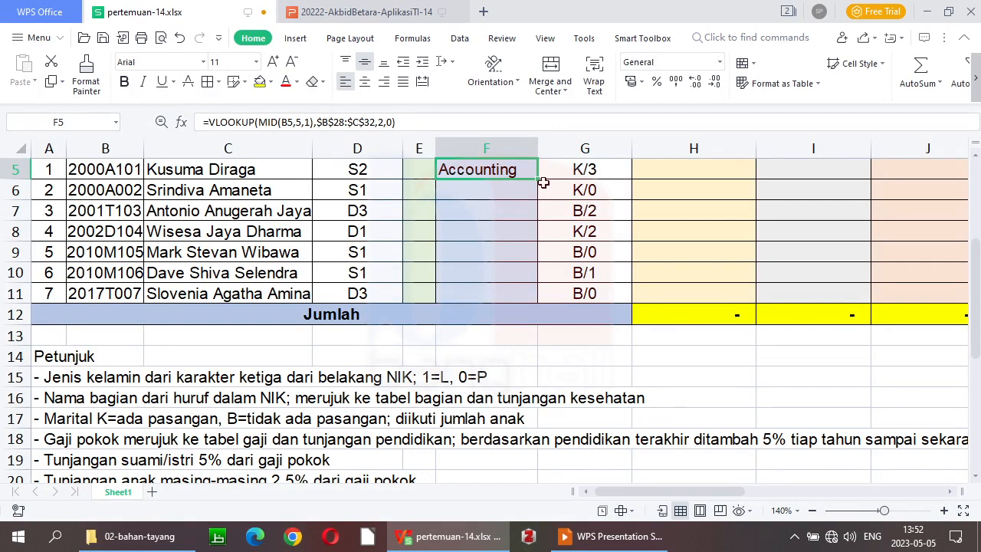
- Copy the VLOOKUP formula from F5 down the Bagian column to F11
left_click_drag(539, 191, 538, 299)
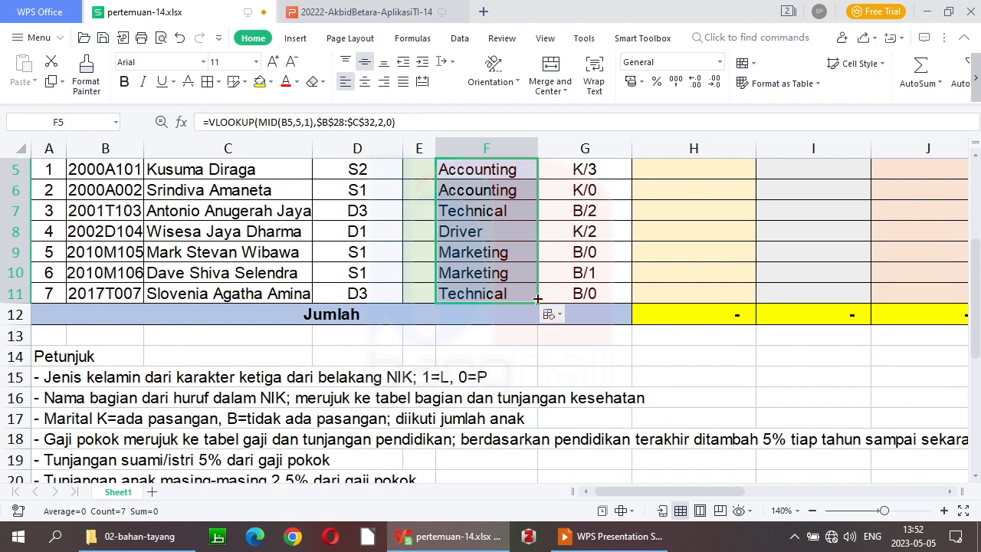
key("Left")
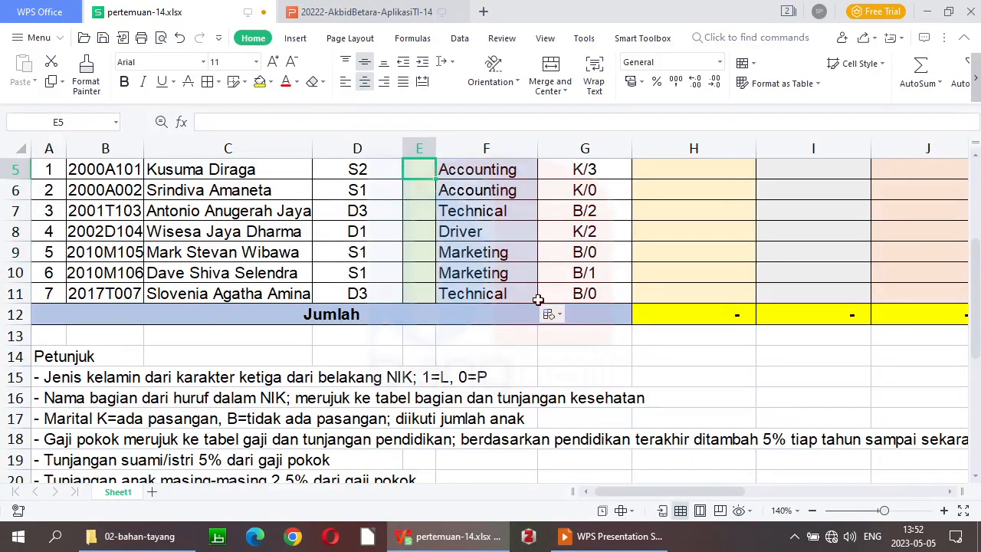
scroll(538, 299, "up", 1)
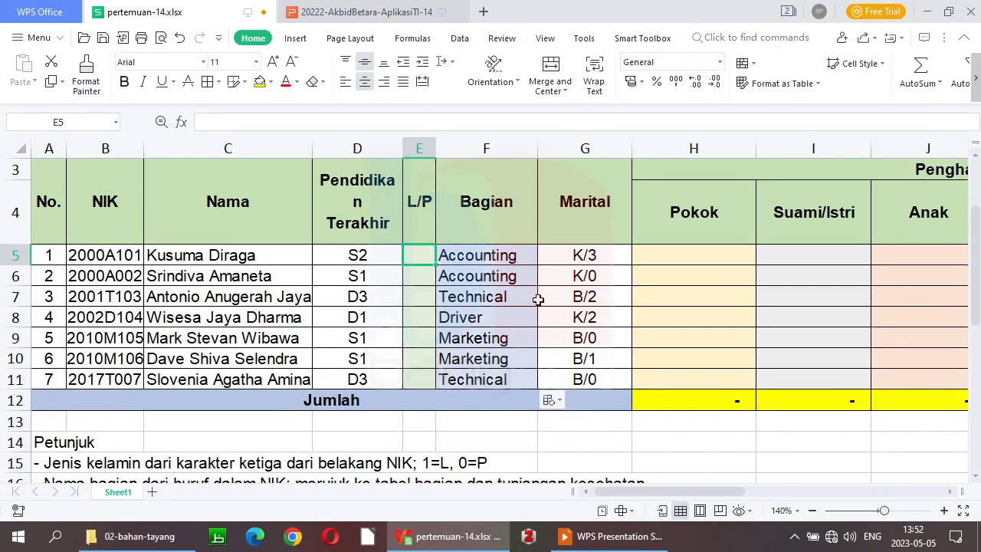
key("Down")
key("Down")
key("Down")
key("Down")
key("Down")
key("Down")
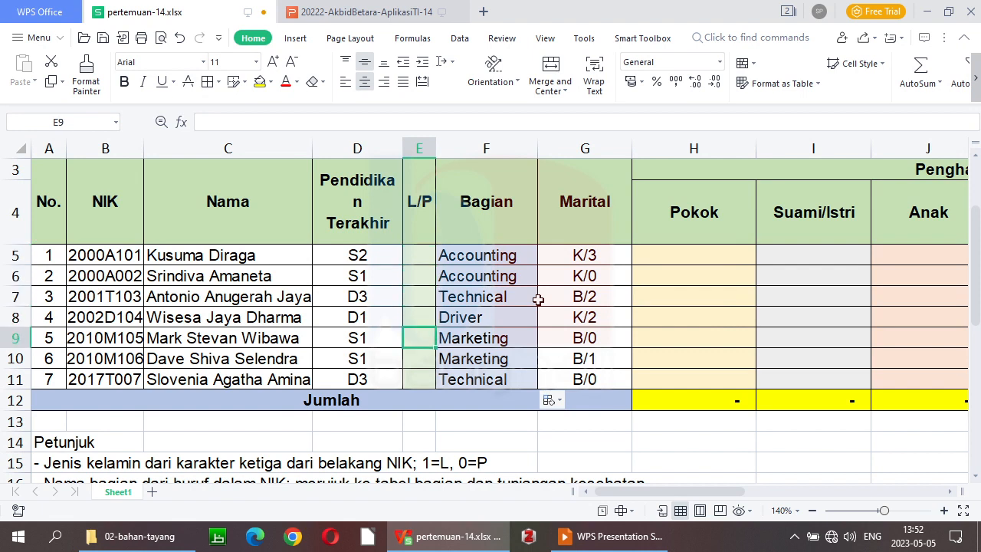
key("Up")
key("Up")
key("Up")
key("Up")
key("Up")
key("Up")
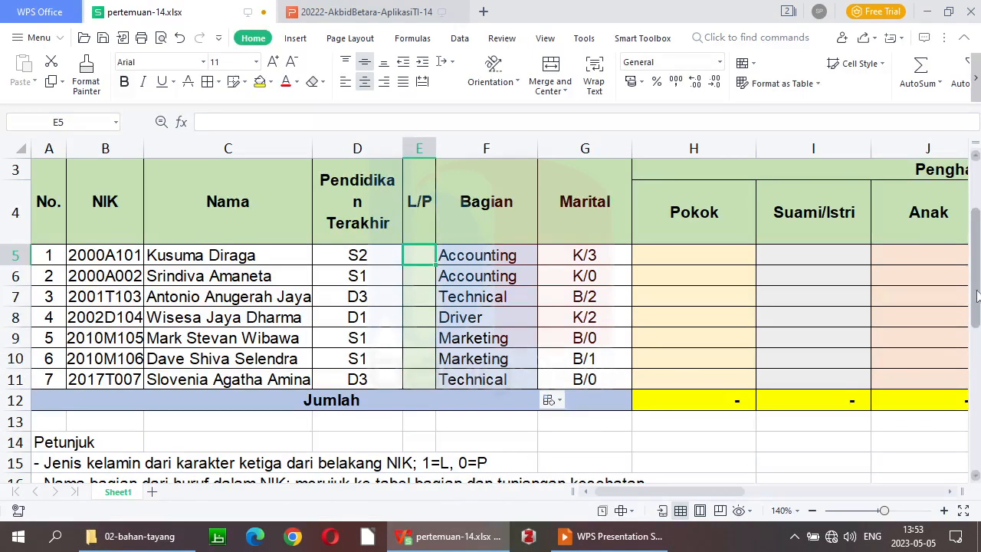
- Start an IF formula in L/P cell E5 whose logical test begins with MID(B5,6,1)
scroll(517, 317, "down", 1)
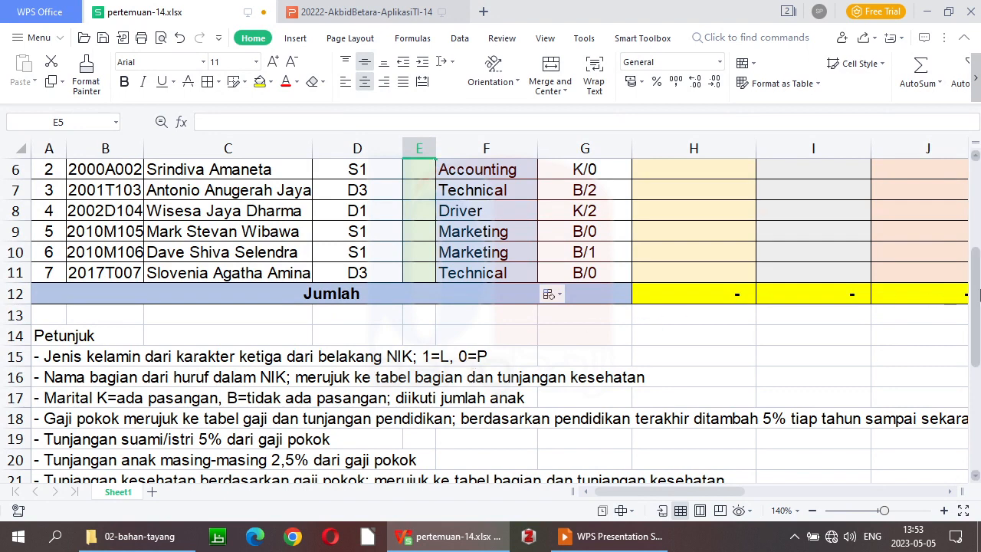
left_click_drag(977, 298, 979, 265)
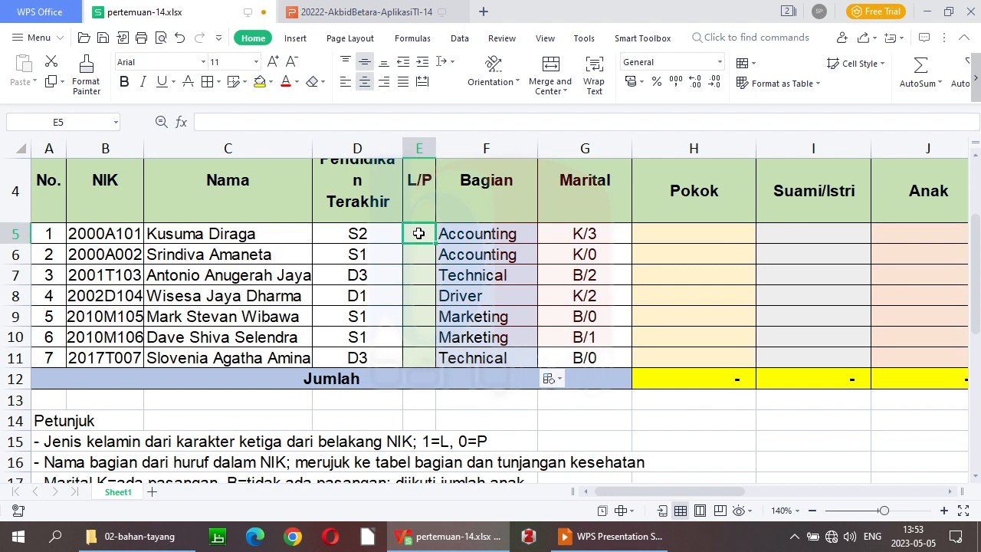
type("=")
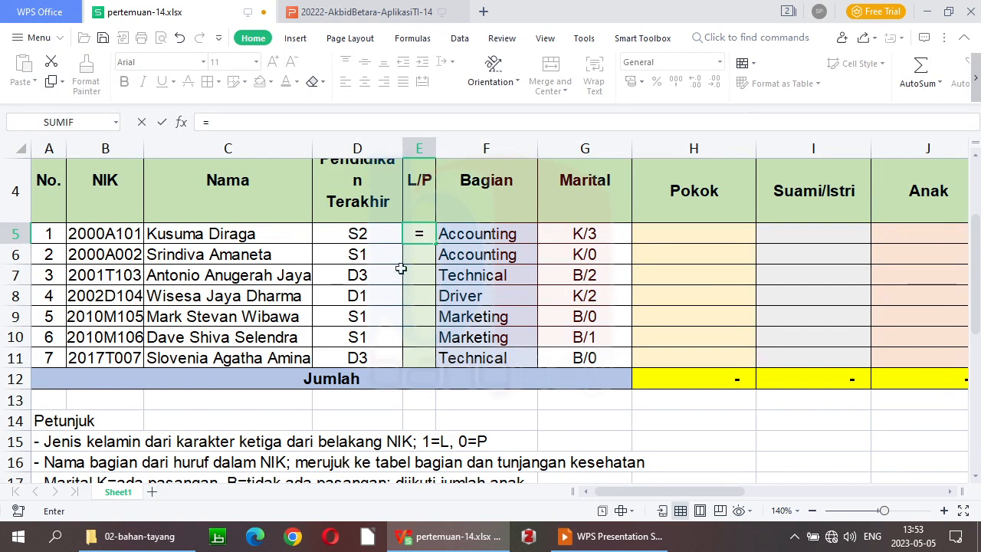
type("if")
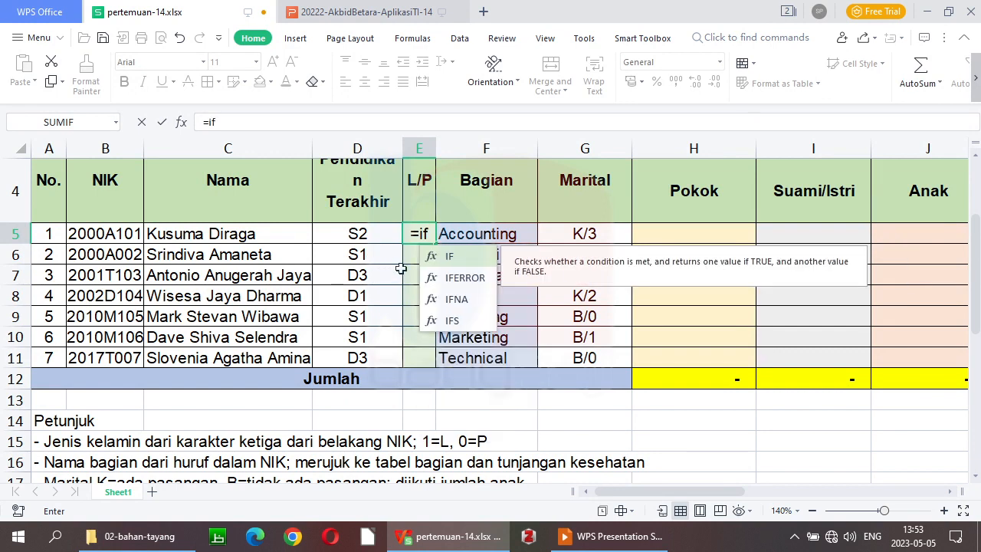
type("(")
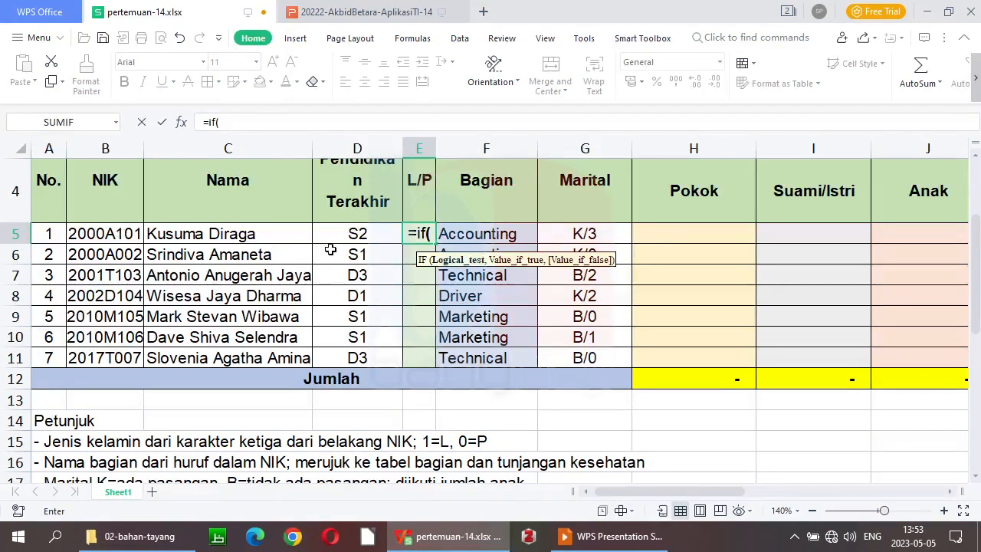
type("mid")
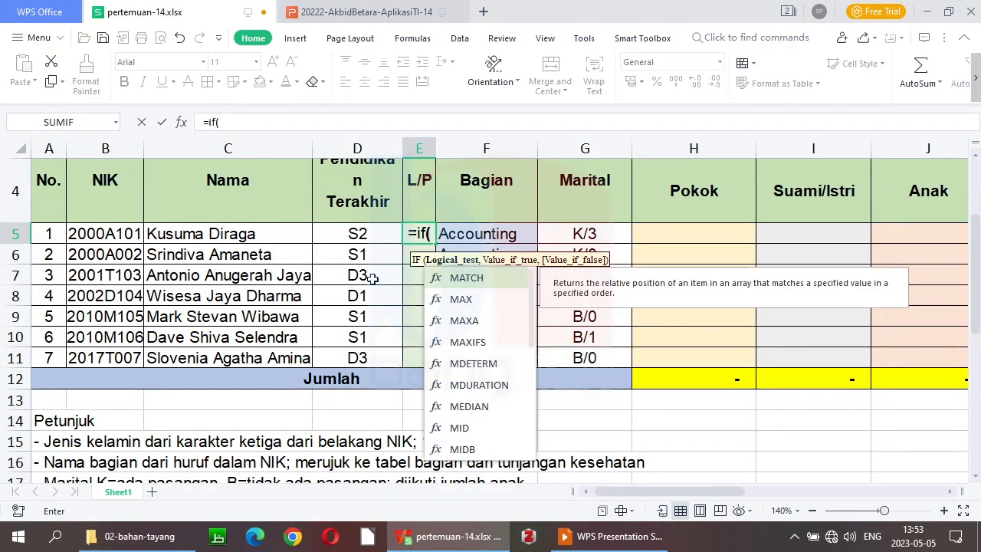
type("(")
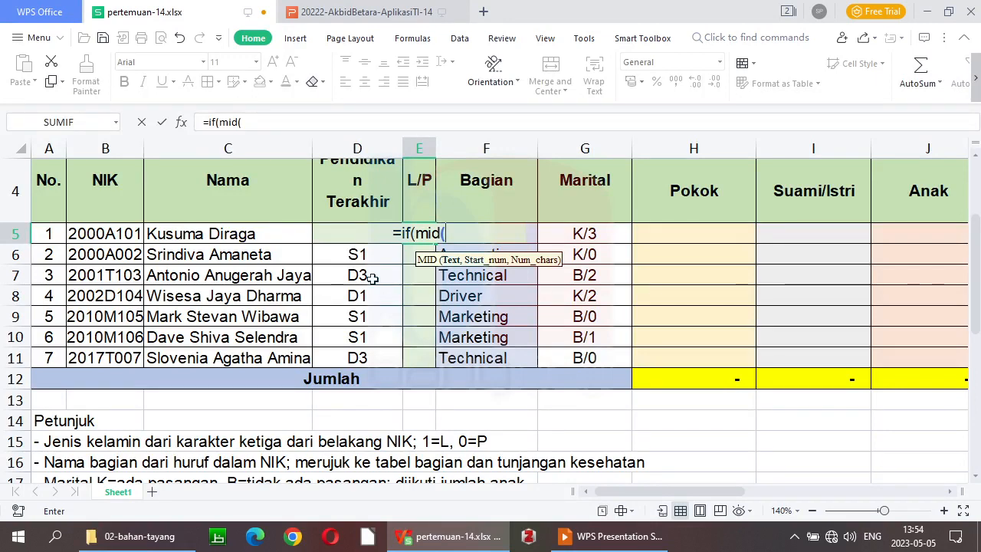
left_click(106, 238)
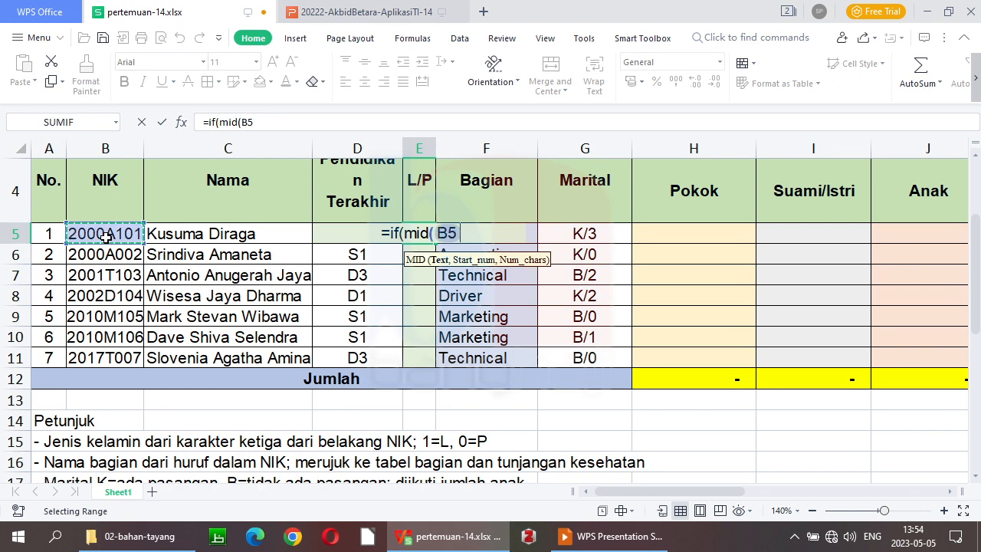
type(",")
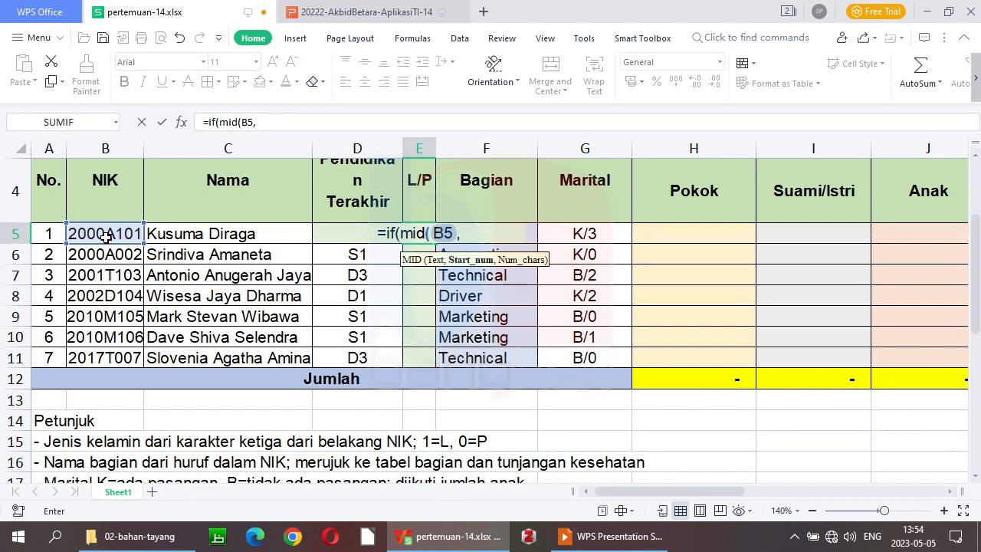
type("6")
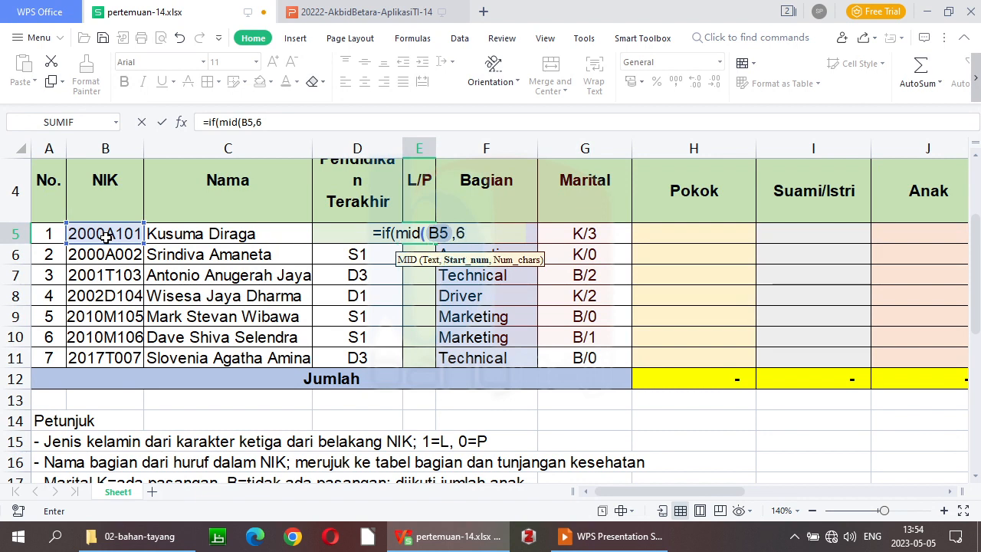
type(",")
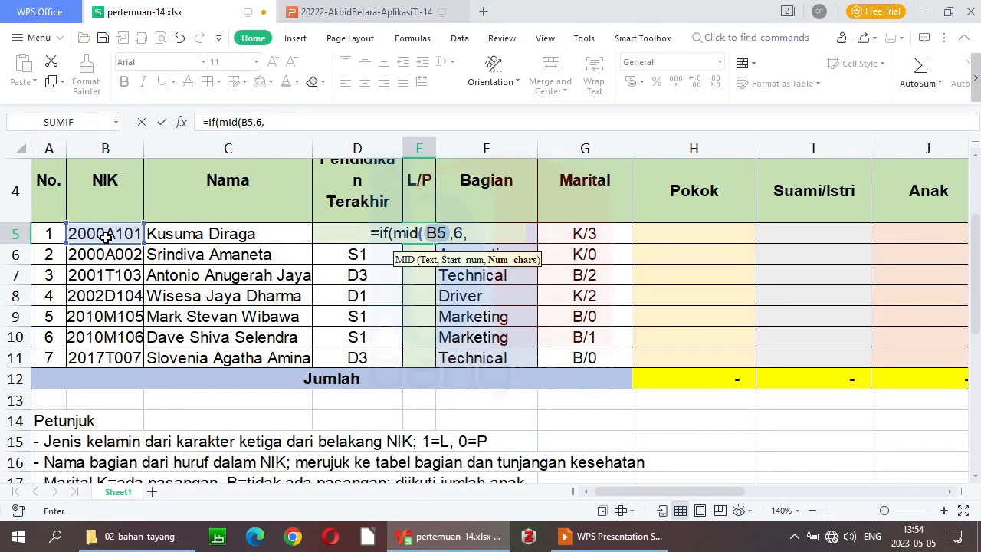
type("1")
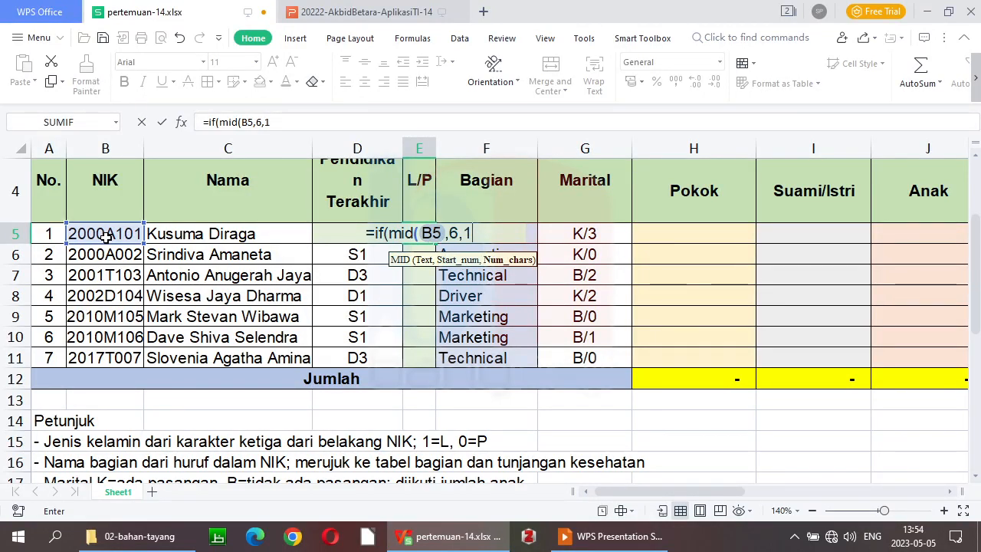
type(")")
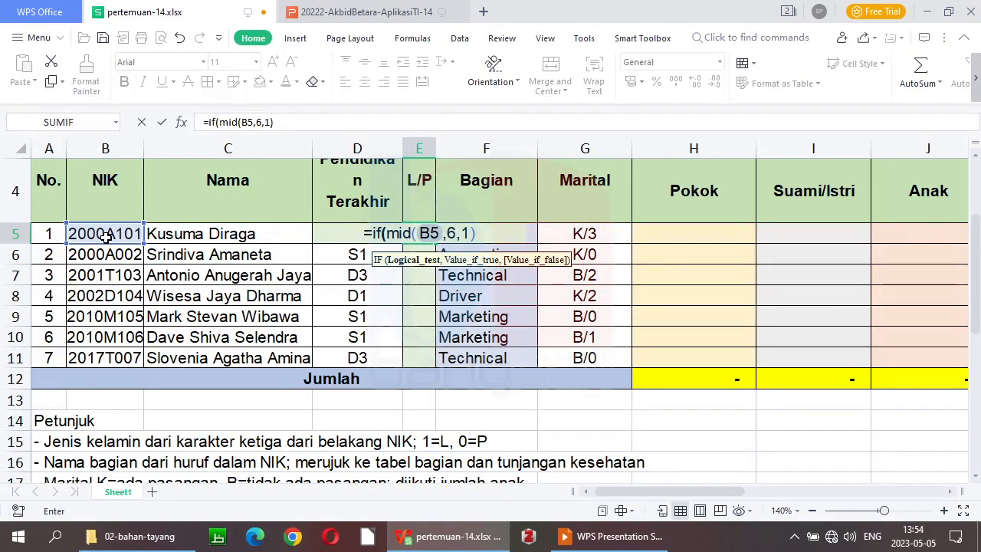
- Finish the E5 formula by comparing the MID result with the number 1, returning "L" if true and "P" if false
type("=")
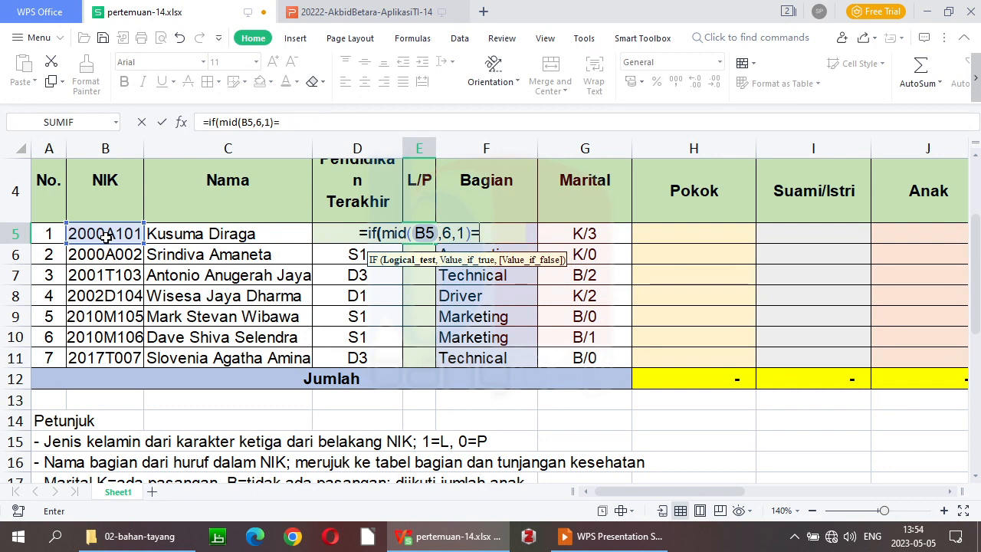
type("1")
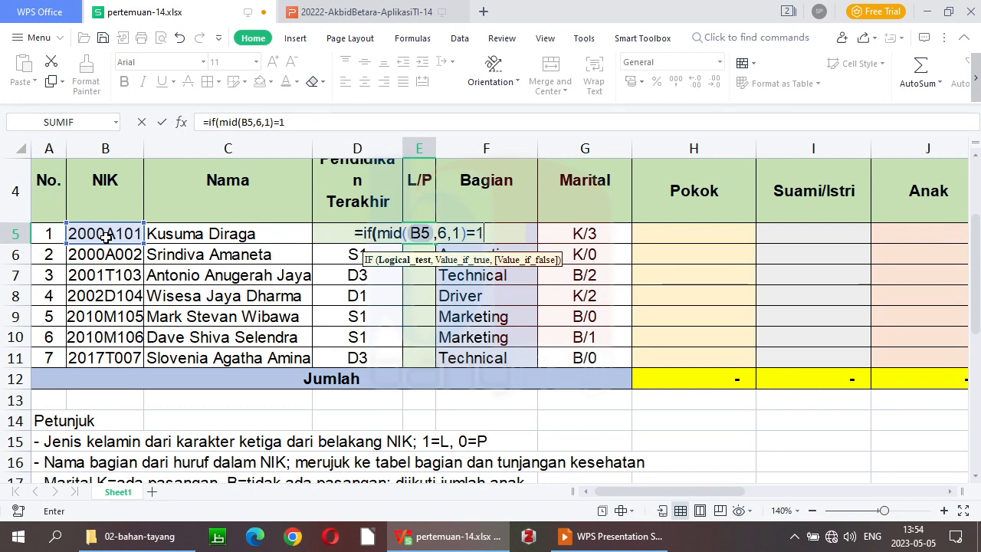
type(",")
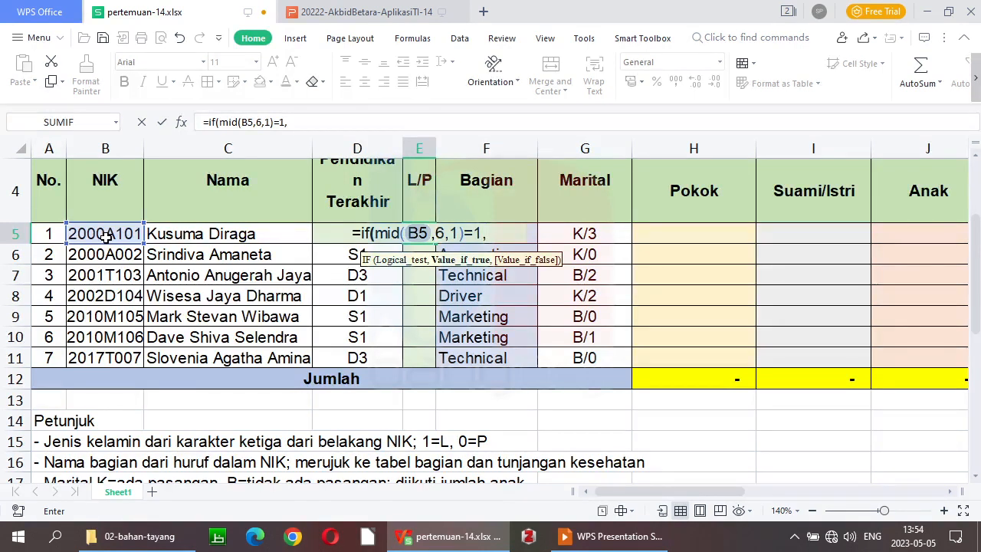
type("\"L\"")
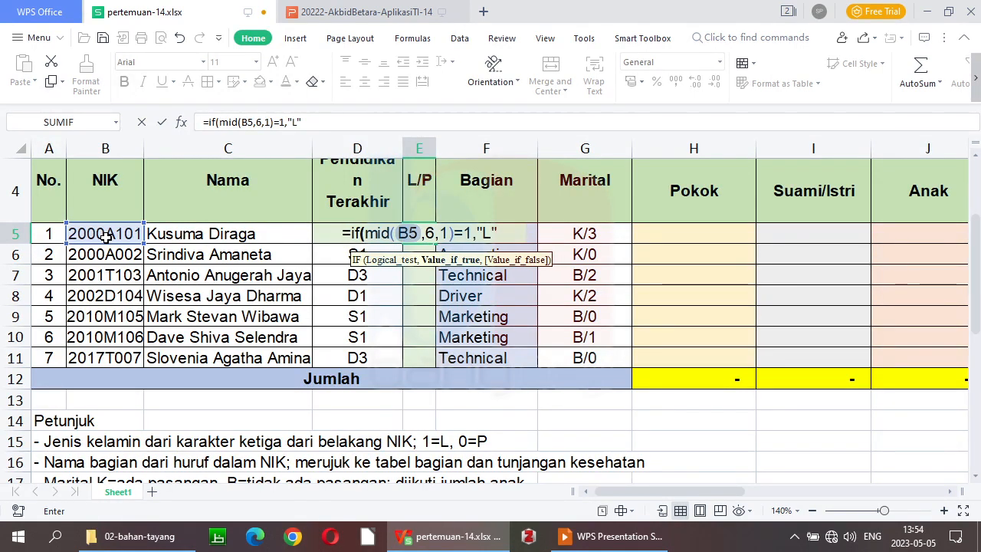
type(",")
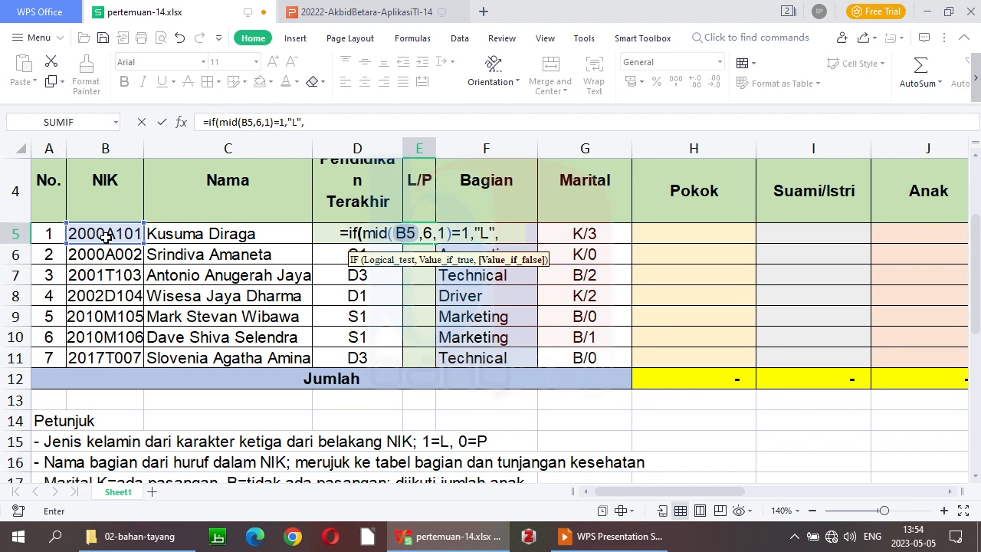
type("\"P\"")
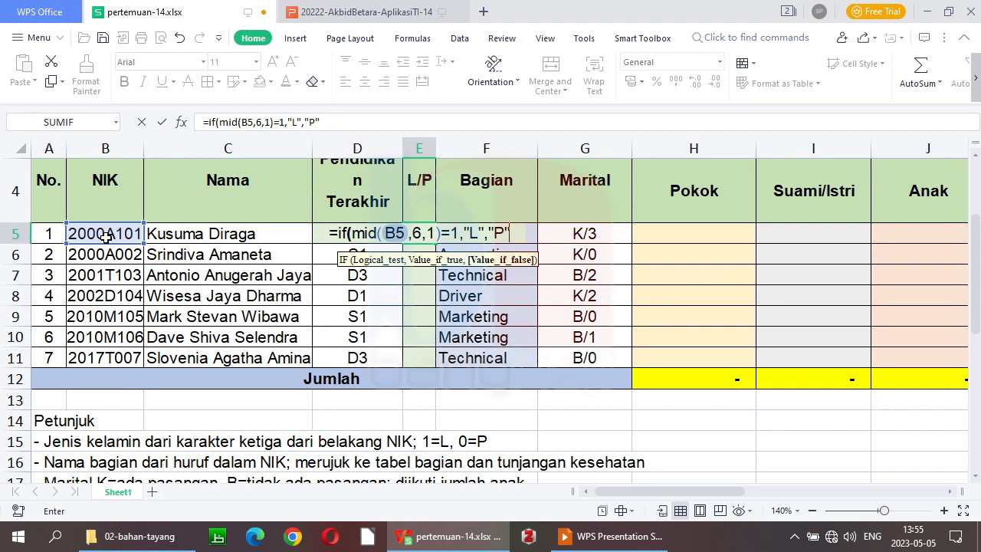
key("Return")
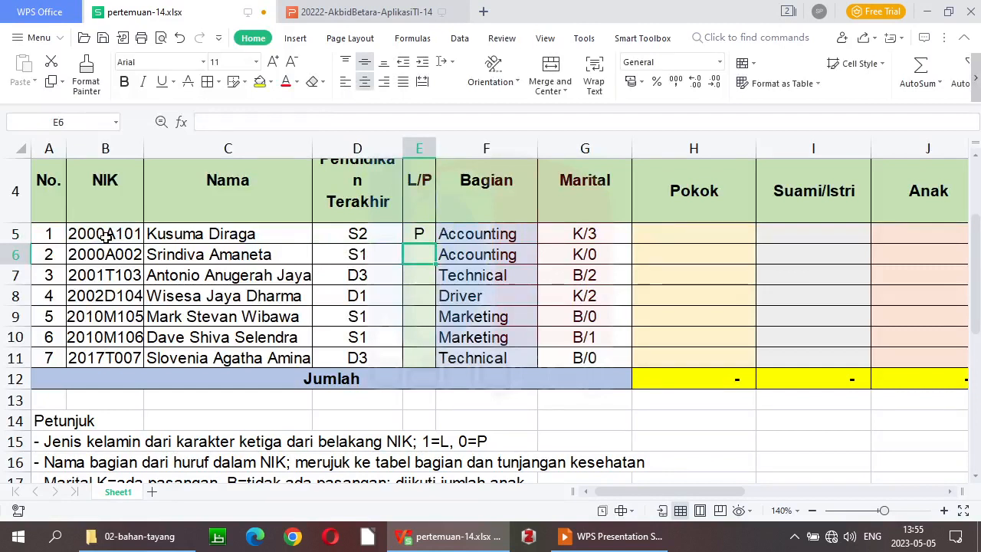
- Copy the IF formula from E5 down the L/P column to E11 and check the formula in E5
key("Up")
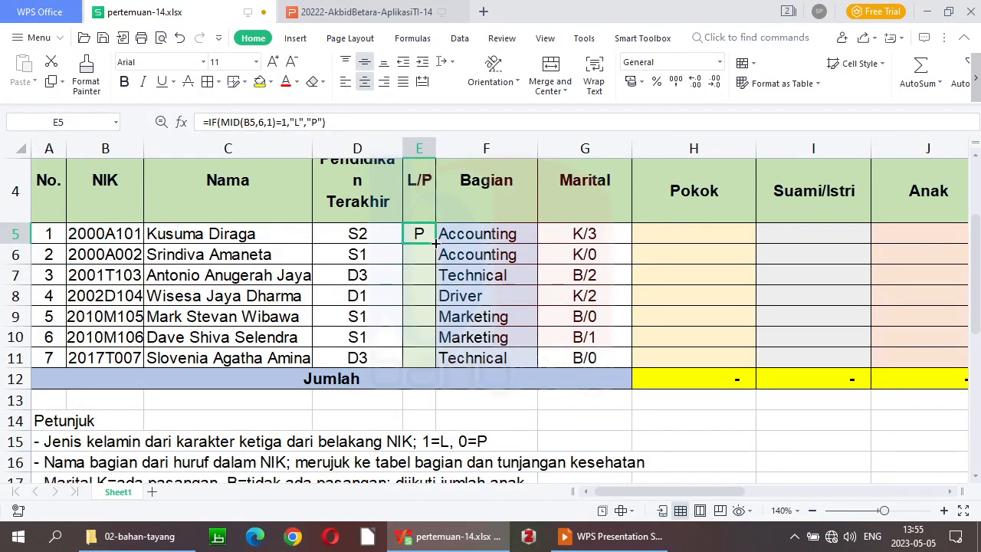
left_click_drag(435, 243, 434, 362)
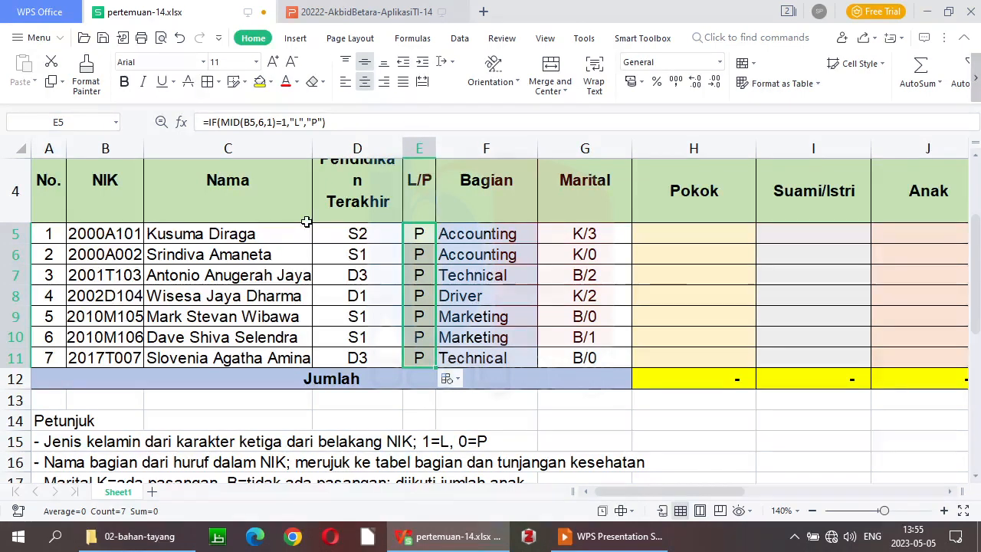
left_click(417, 230)
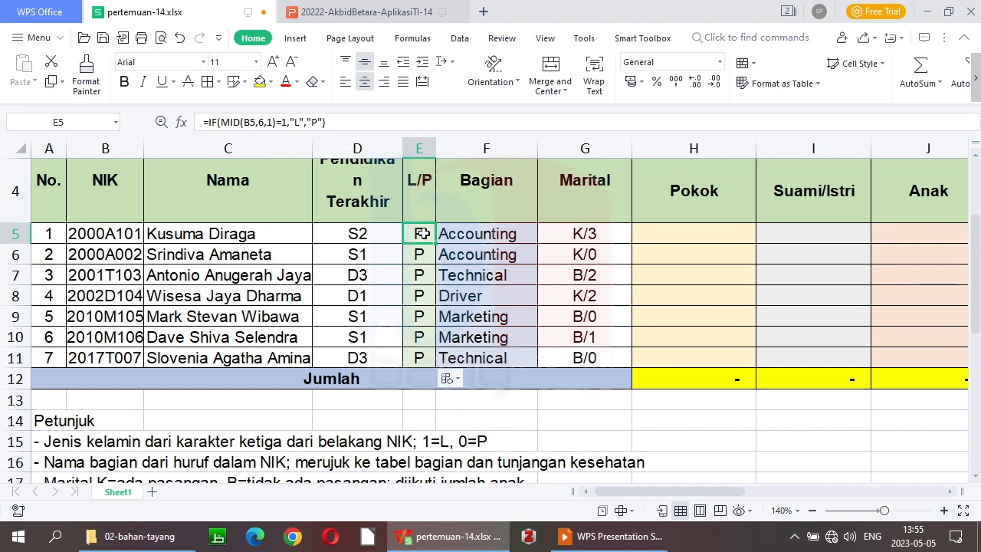
left_click(220, 122)
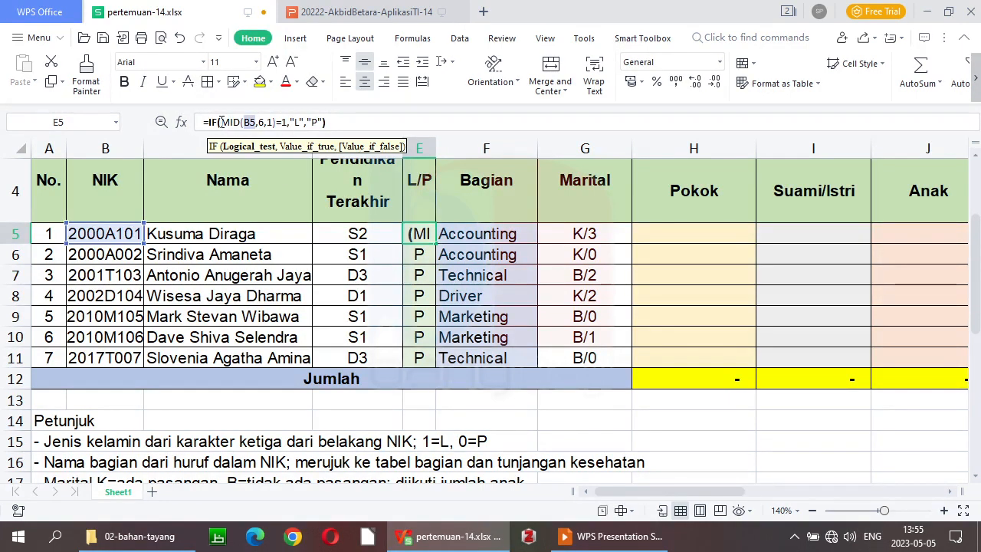
key("Escape")
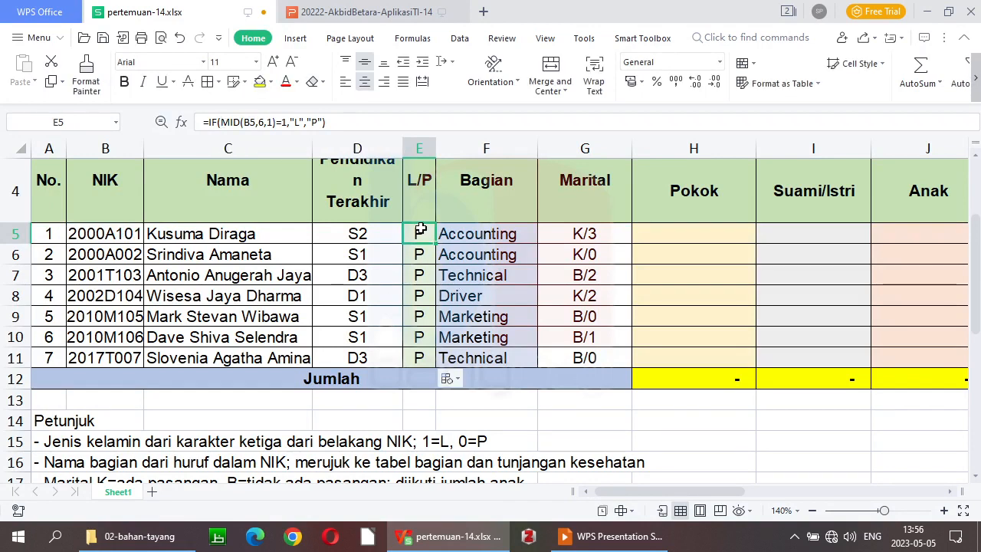
- Clear the IF formulas from the L/P cells E5 through E11
left_click_drag(419, 230, 419, 359)
key("Delete")
type("=")
left_click(418, 358)
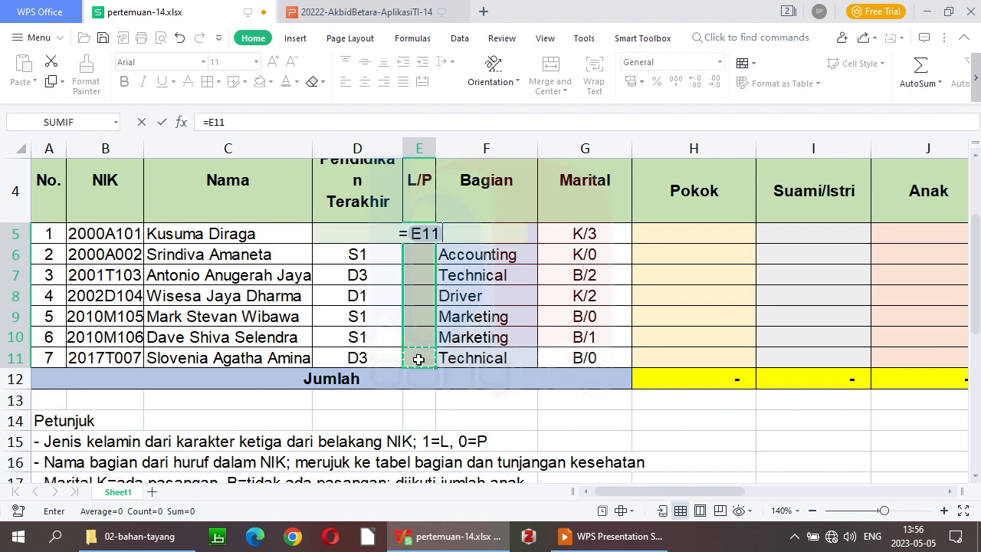
key("Escape")
left_click(420, 234)
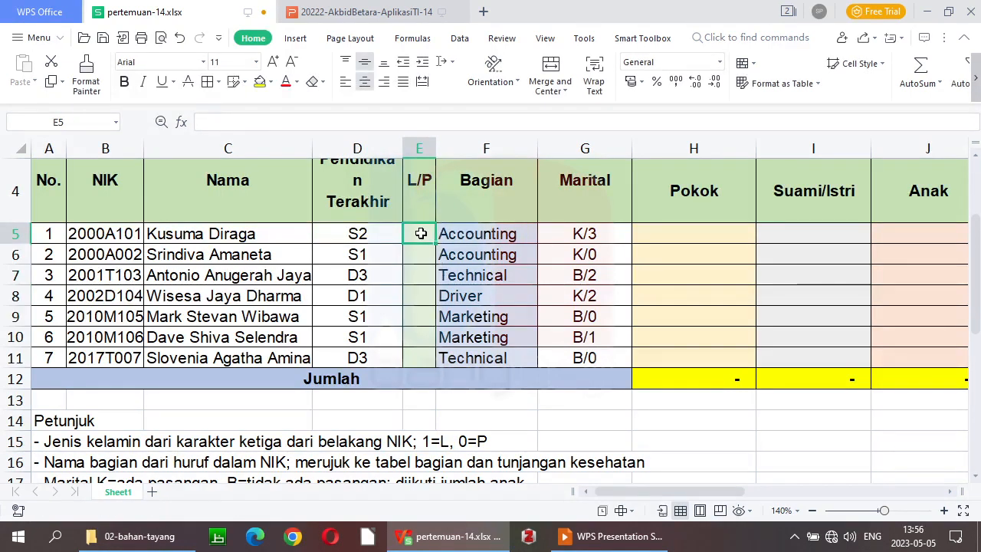
- Start an IF formula in L/P cell E5 whose logical test begins with VALUE(MID(B5,6,1))
type("=")
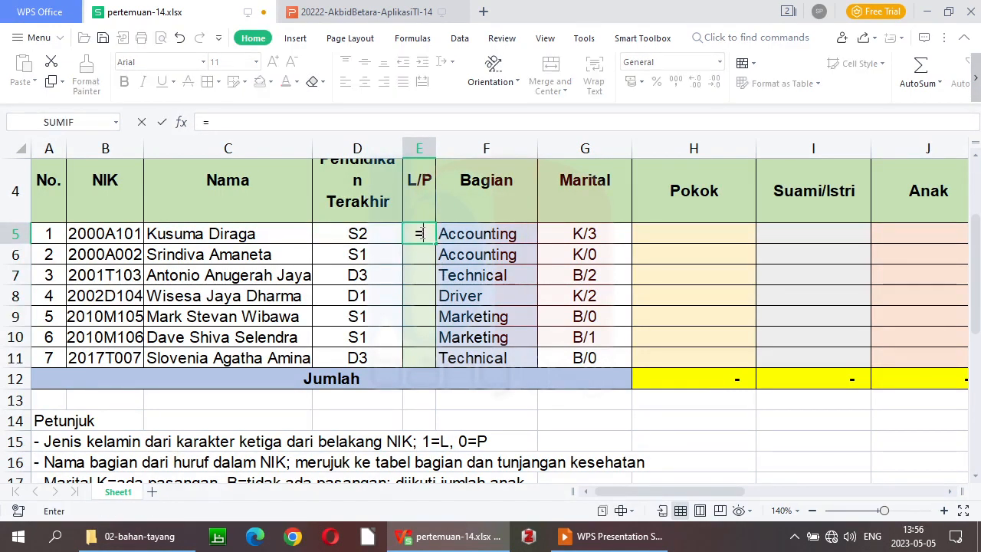
type("if(")
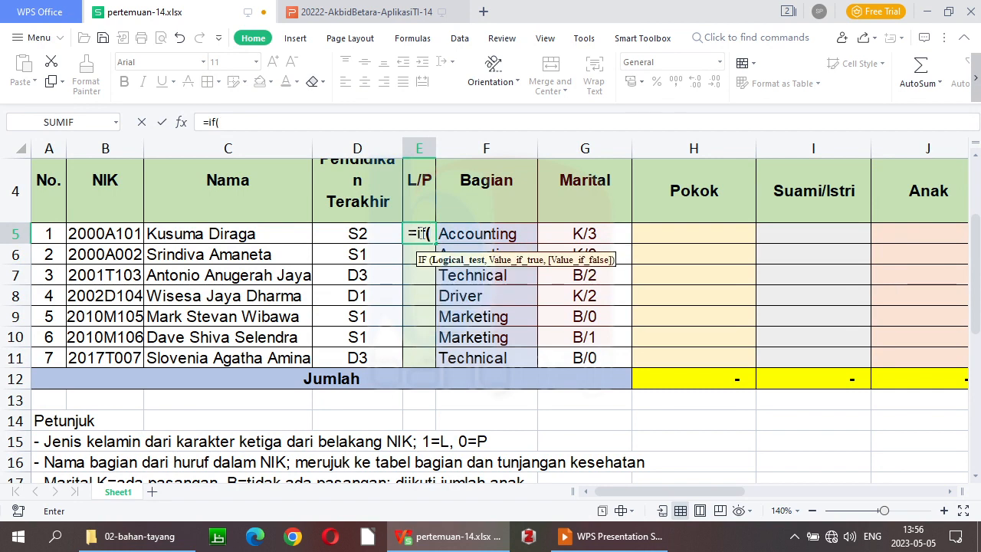
type("value")
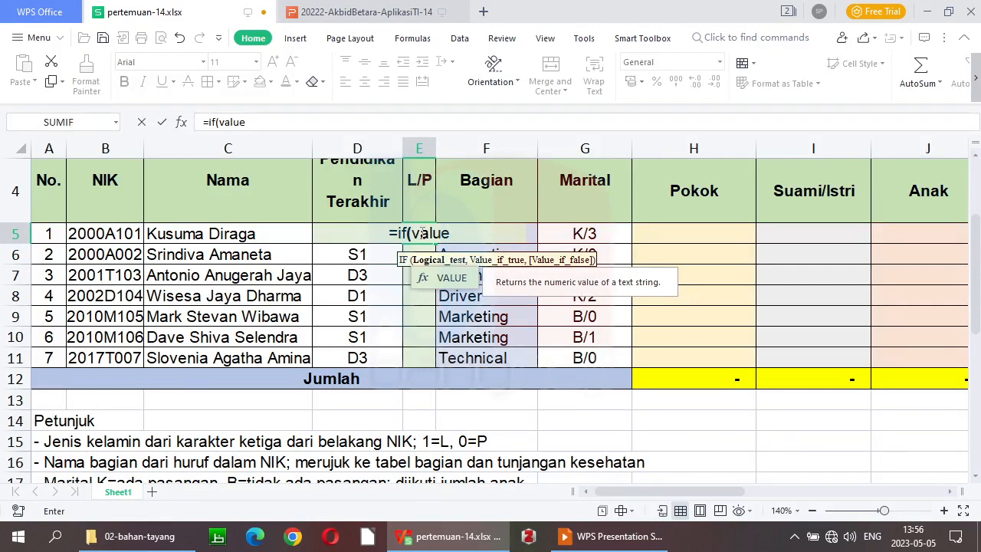
type("(")
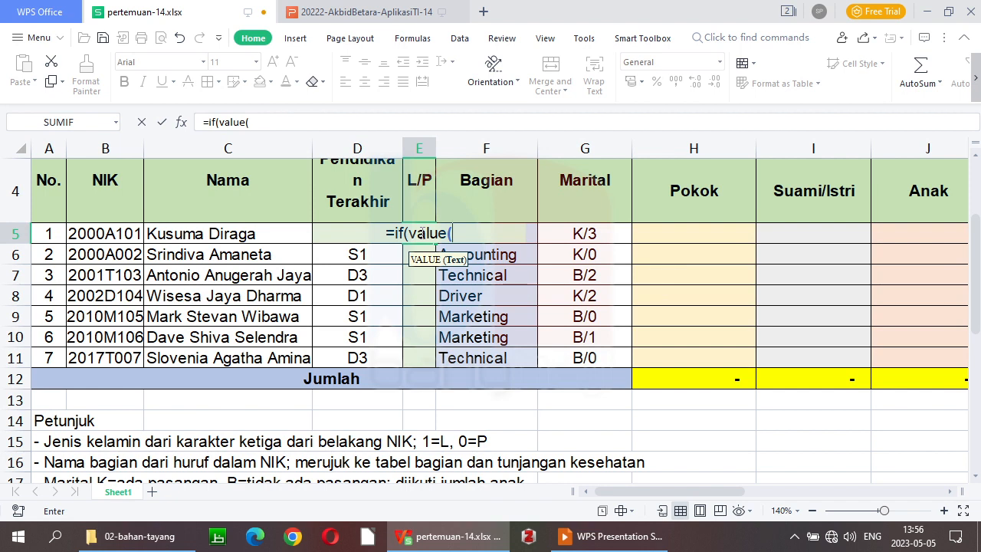
type("mid(")
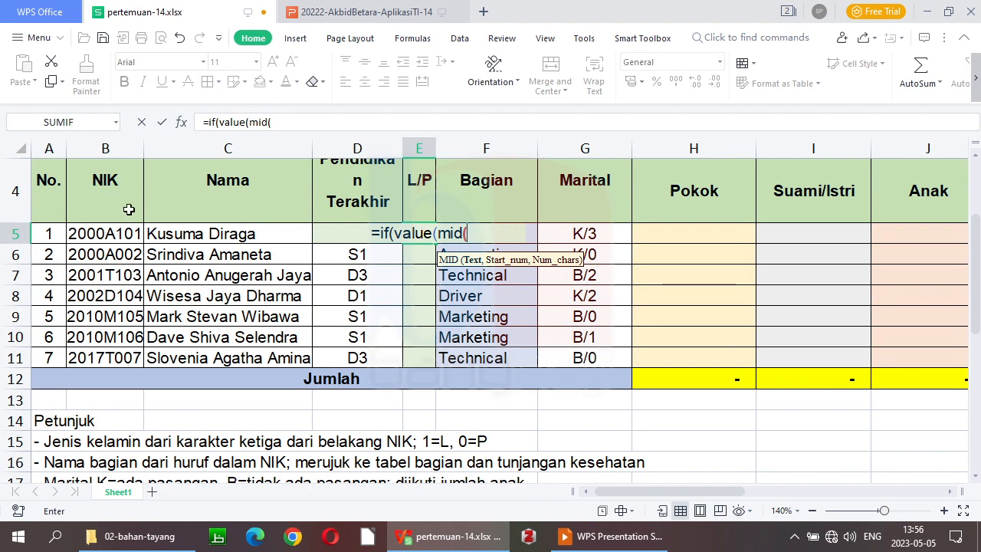
left_click(102, 234)
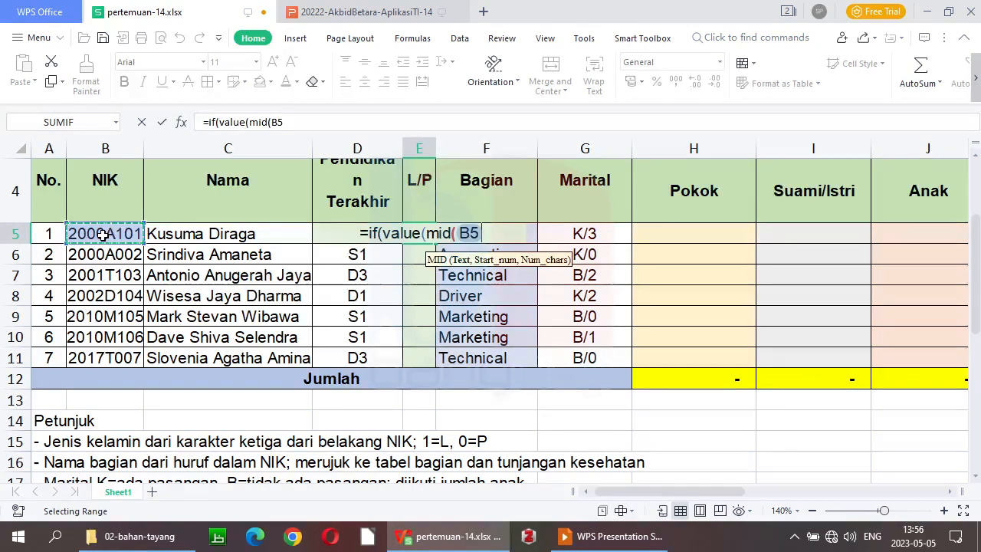
type(",")
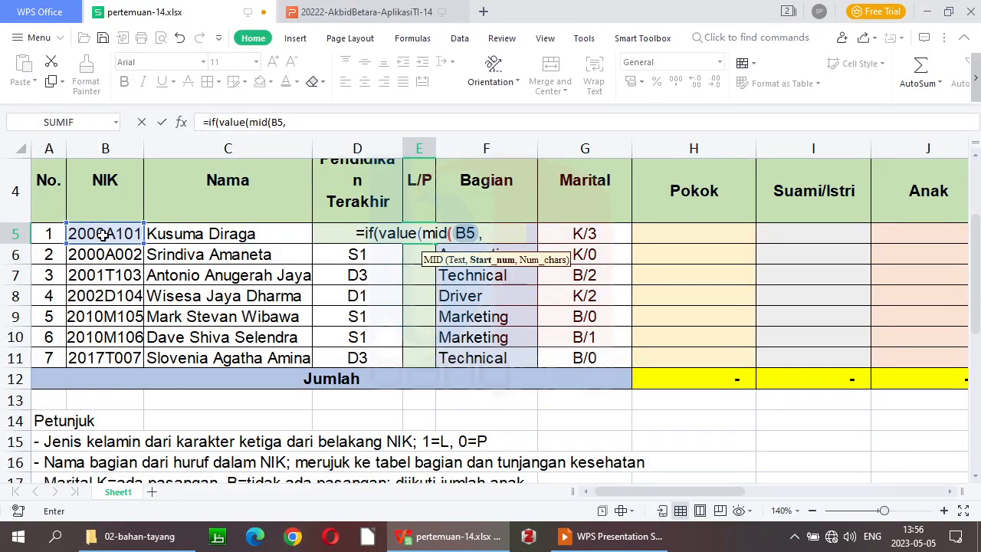
type("6")
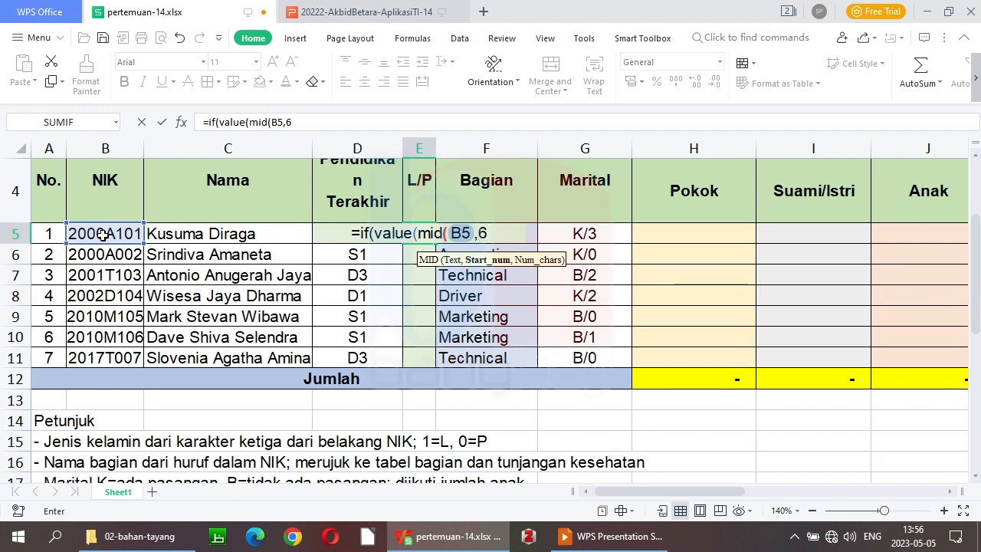
type(",")
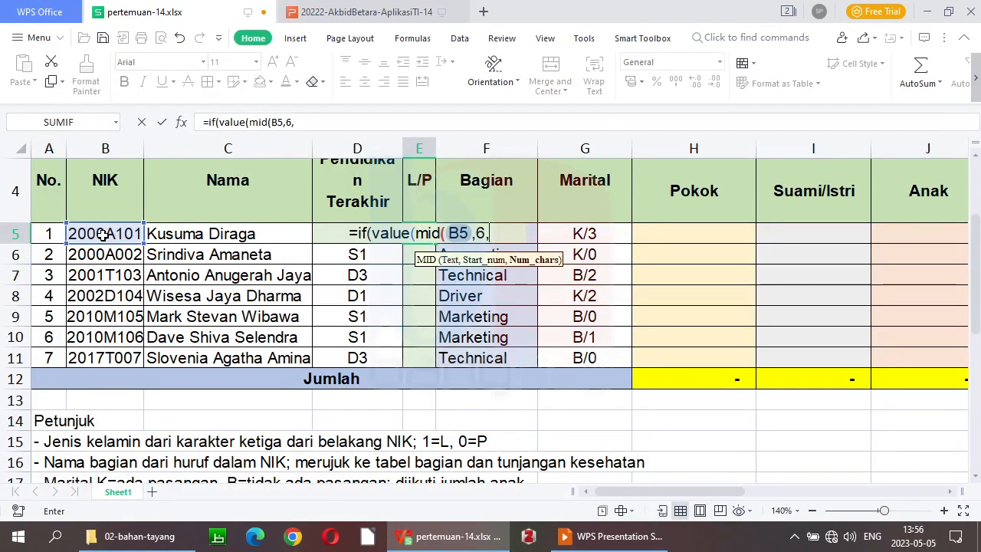
type("1")
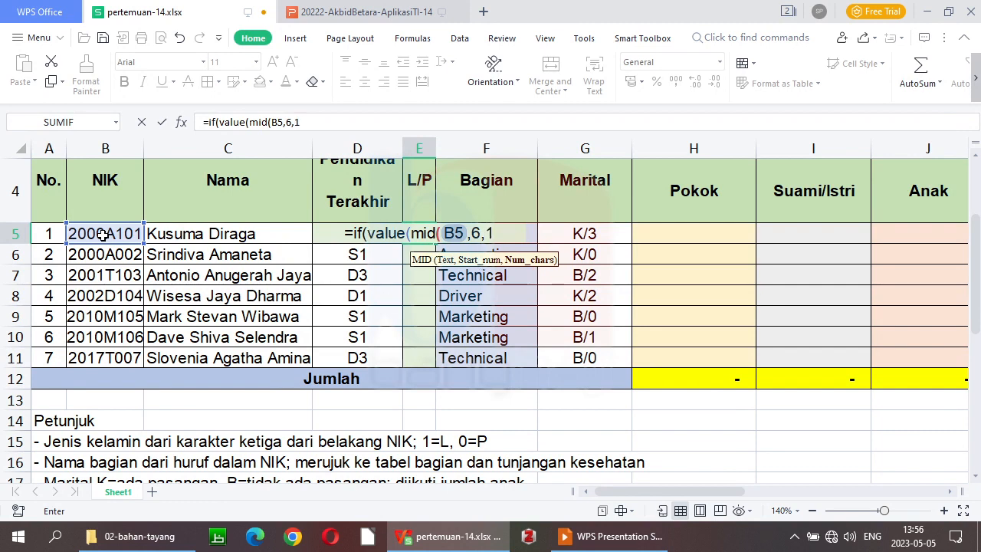
type(")")
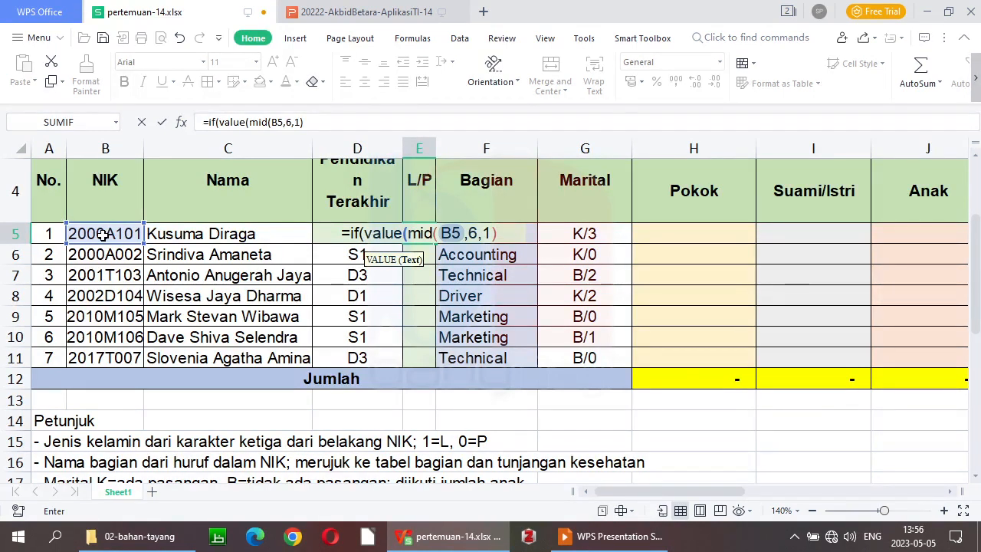
type(")")
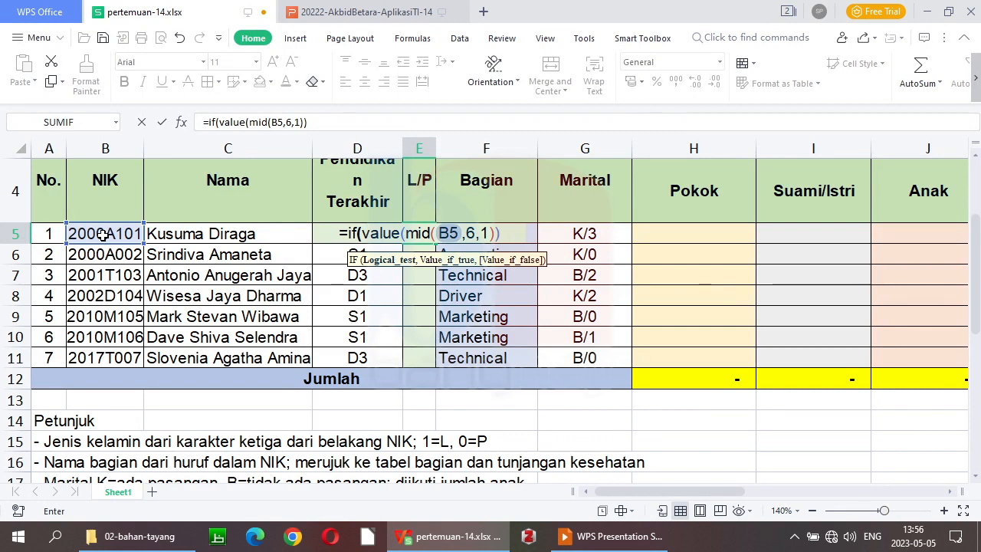
- Finish the E5 formula by comparing the VALUE result with 1, returning "L" if true and "P" if false
type("=")
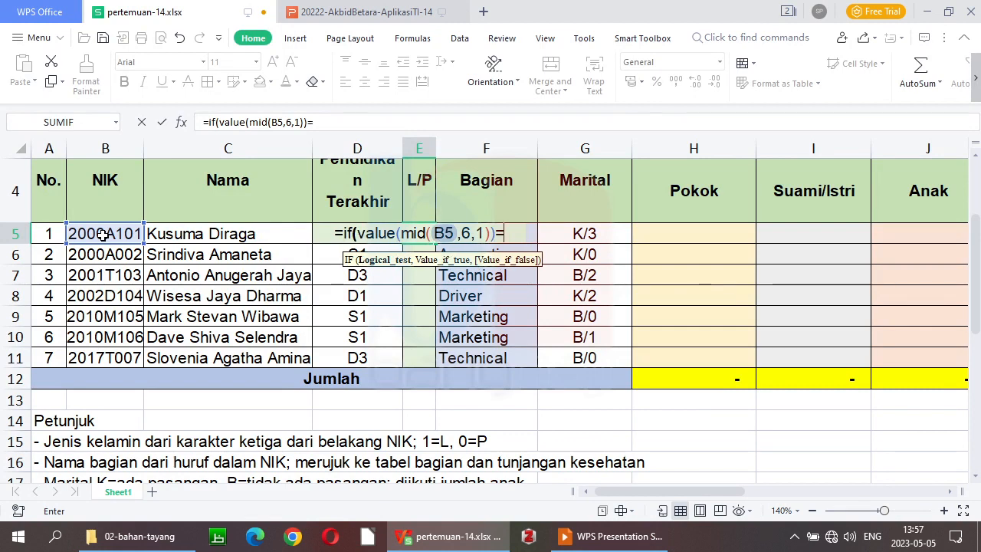
type("1")
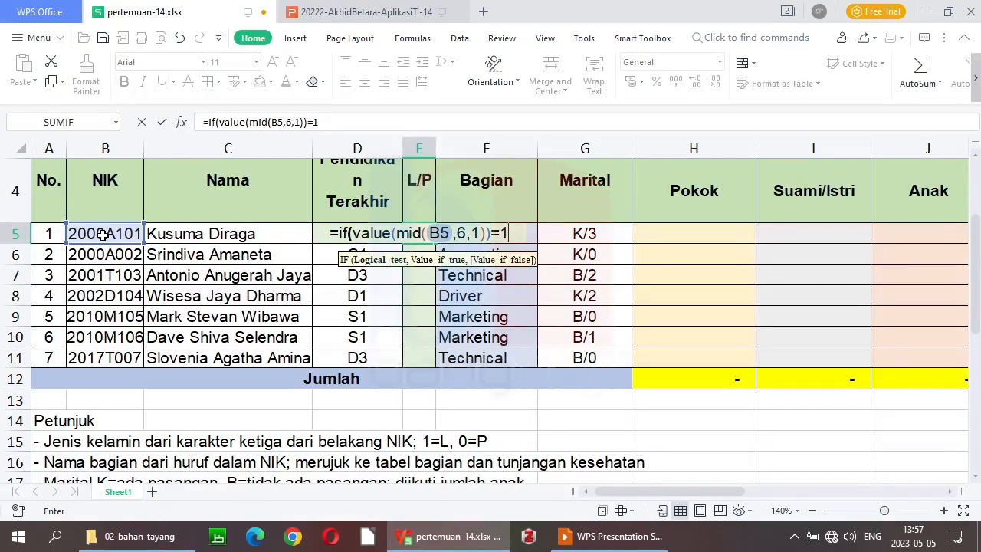
type(",")
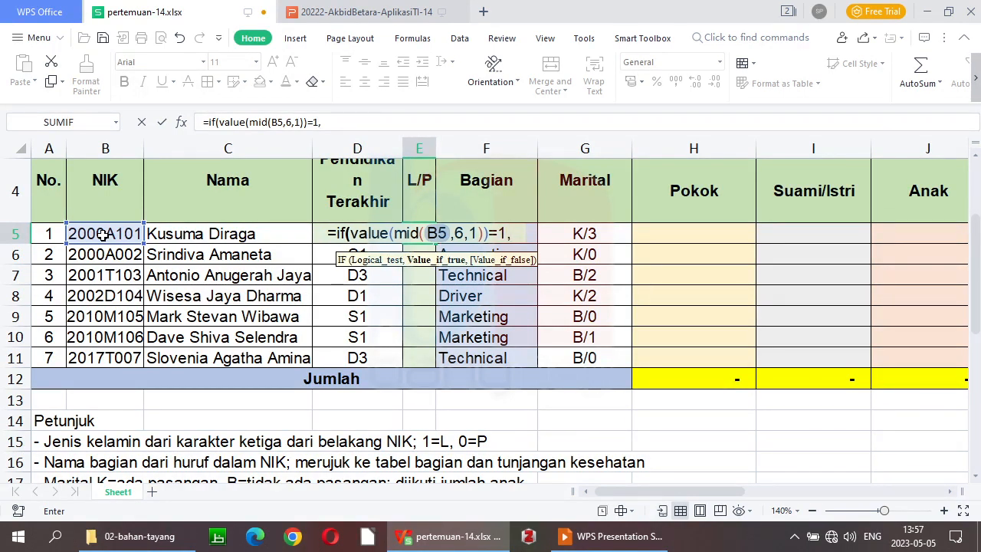
type("\"")
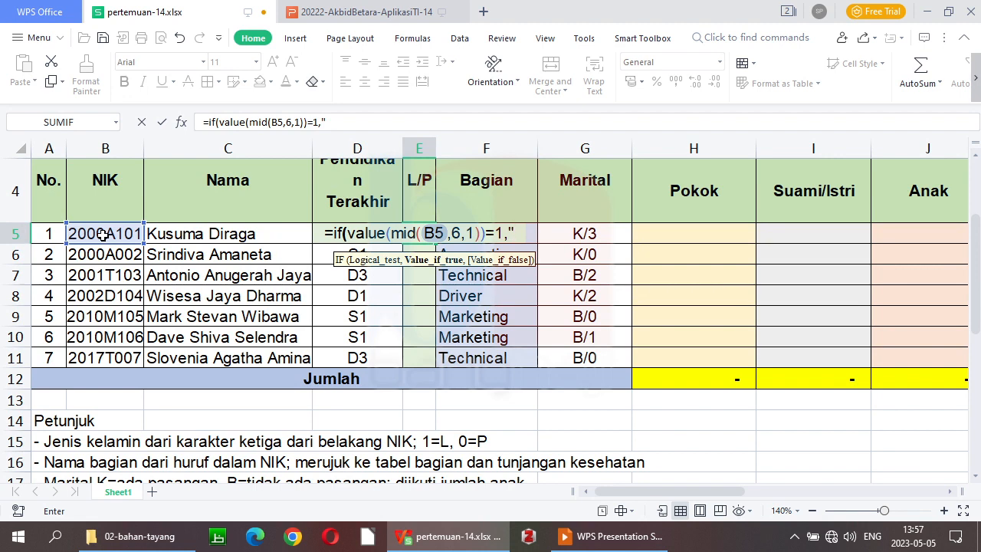
type("L")
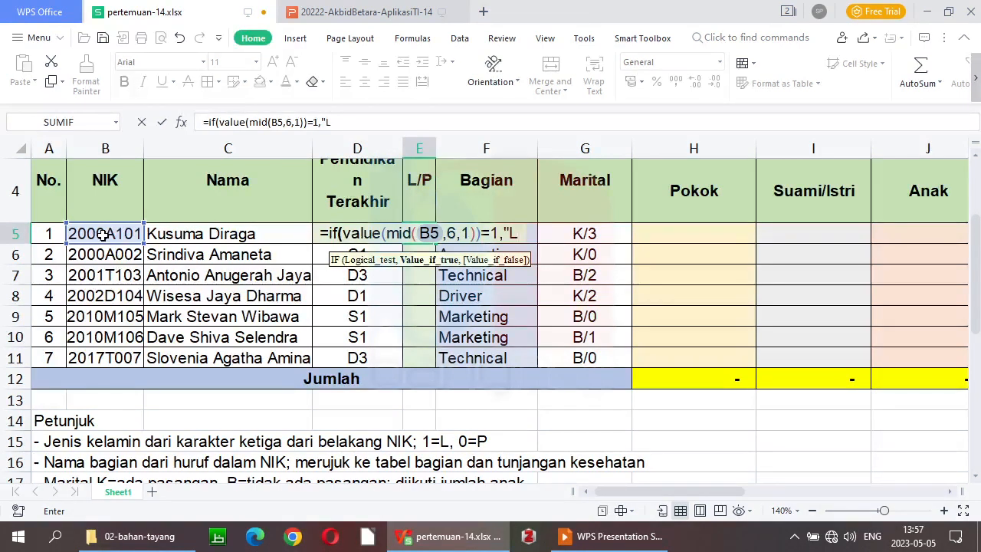
type("\"")
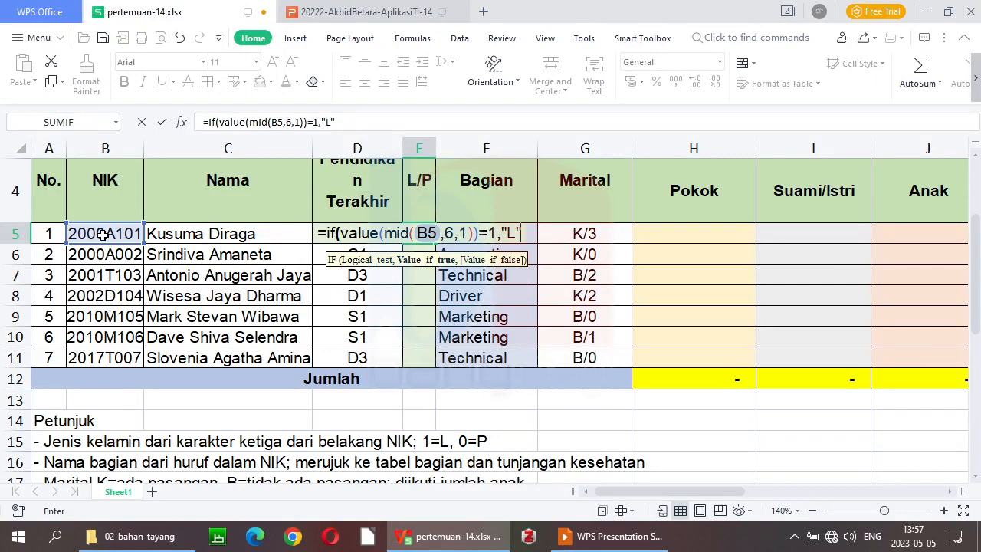
type(",")
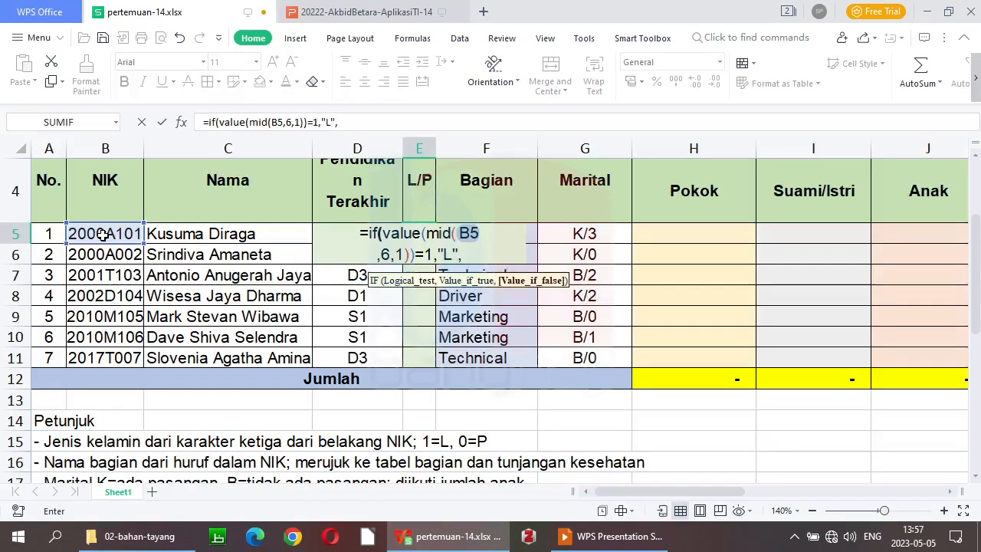
type("\"P")
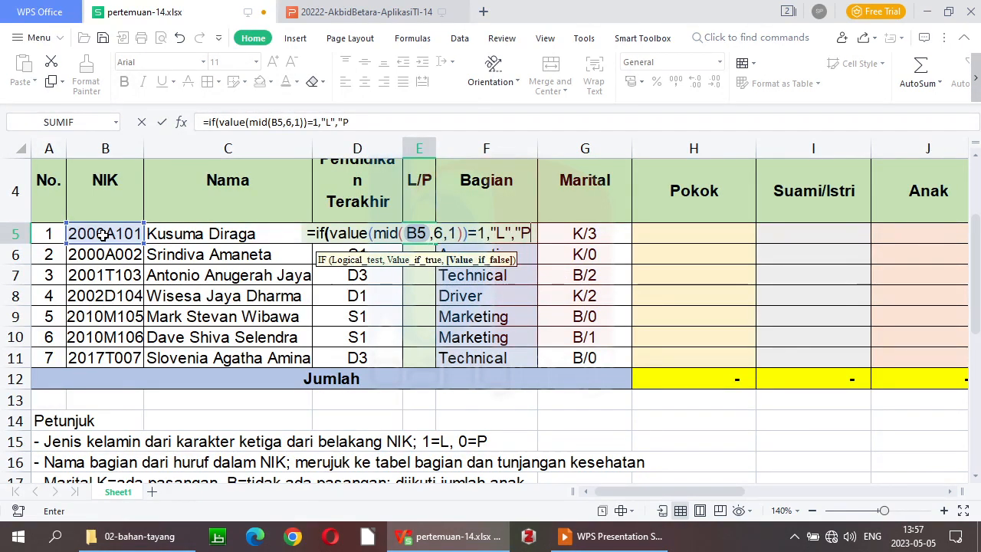
type("\"")
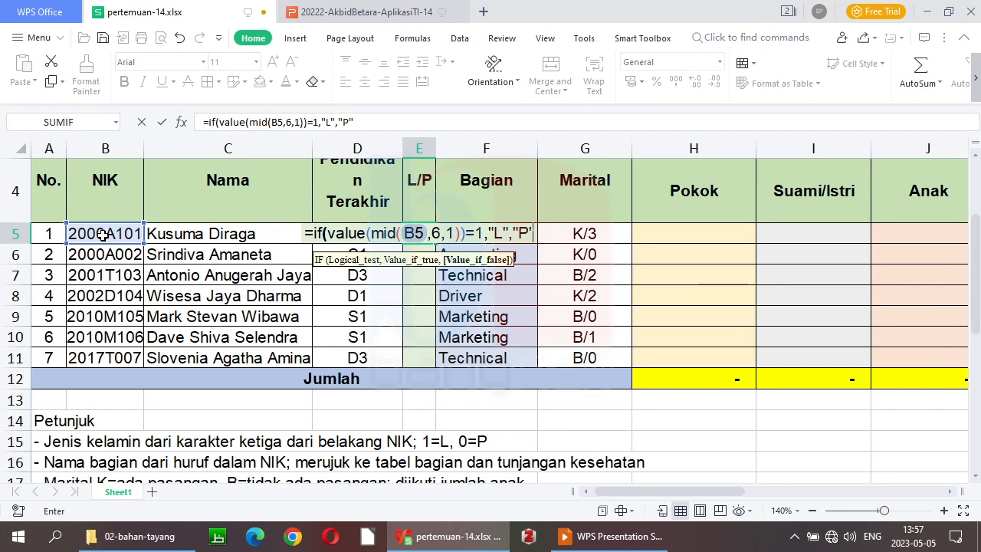
key("Return")
- Copy the IF formula from E5 down the L/P column to E11 and check the formula in E6
key("Up")
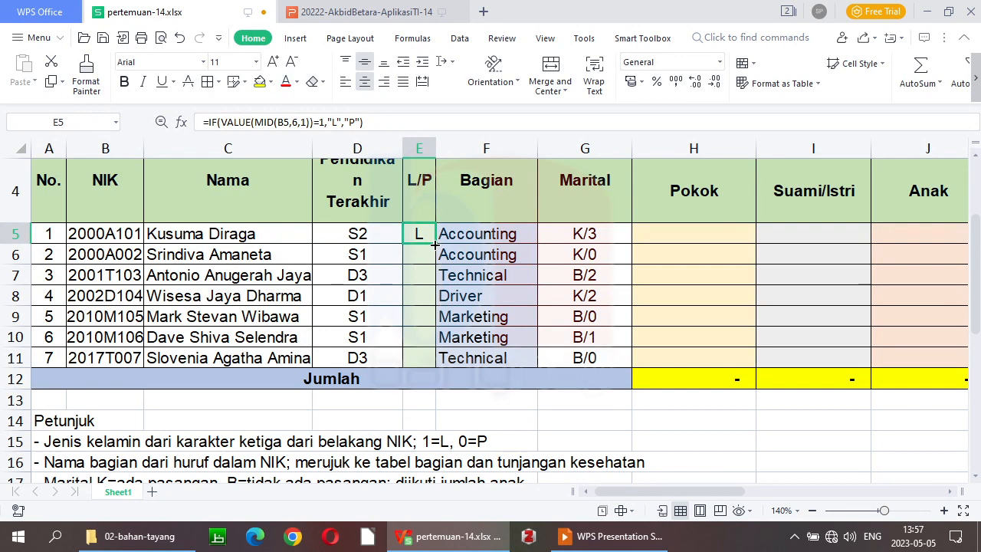
left_click_drag(435, 243, 436, 357)
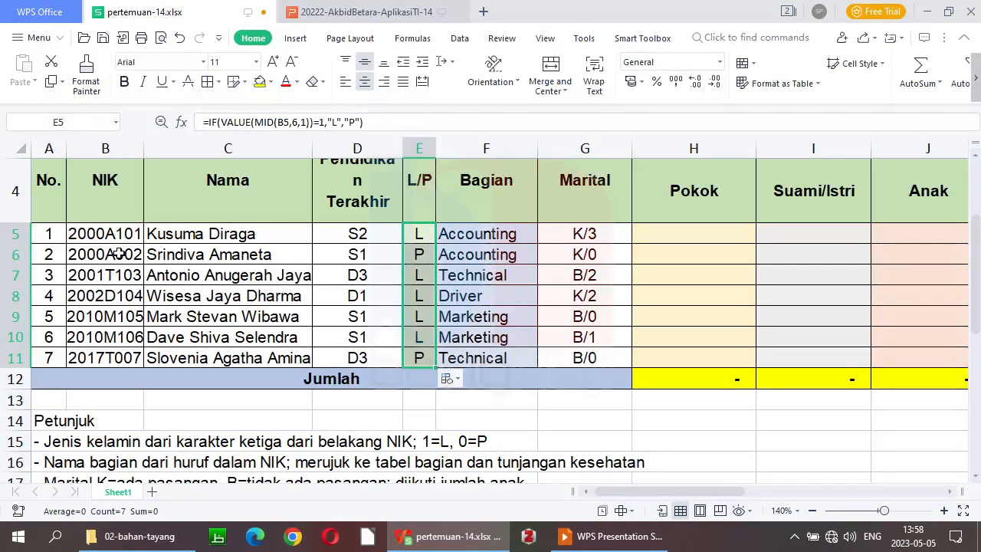
left_click(420, 256)
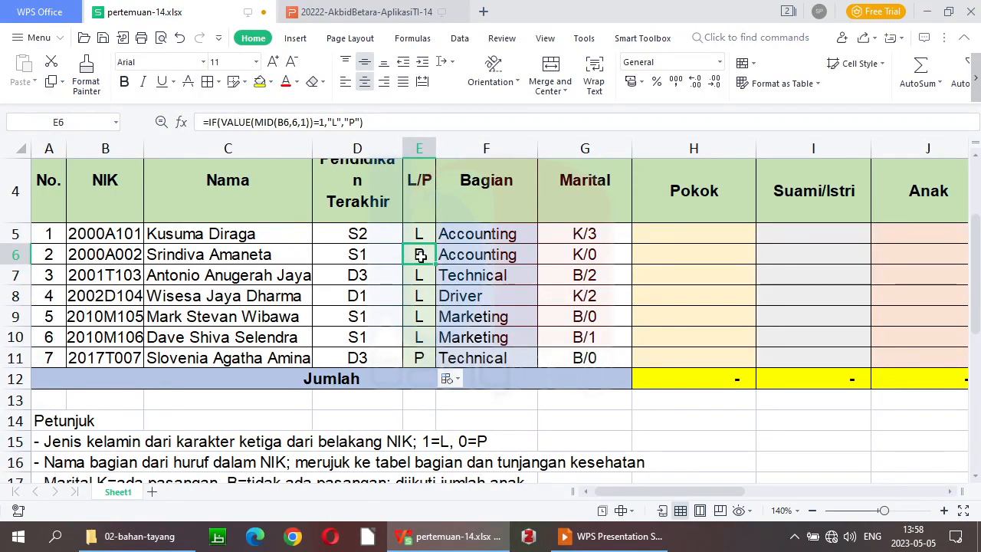
- Examine the remaining salary columns from Pokok through Jumlah, Pajak and Simpanan Wajib Koperasi to see which still need formulas
key("Right")
key("Right")
key("Right")
key("Right")
key("Left")
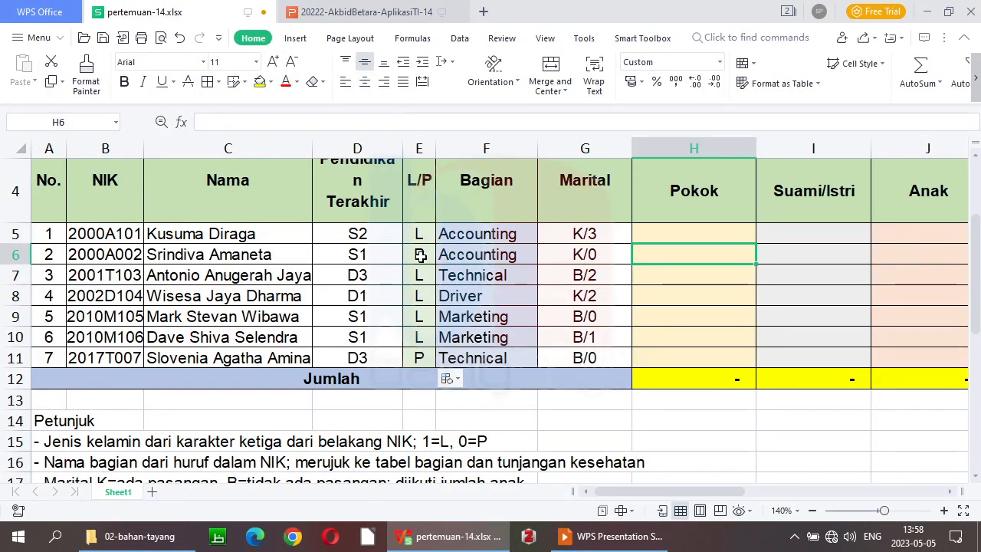
key("Up")
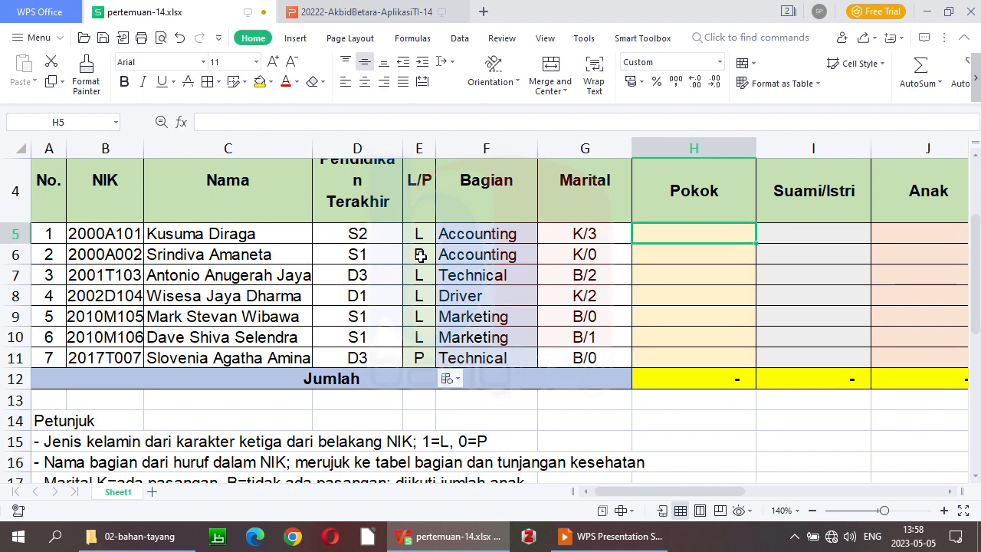
key("Right")
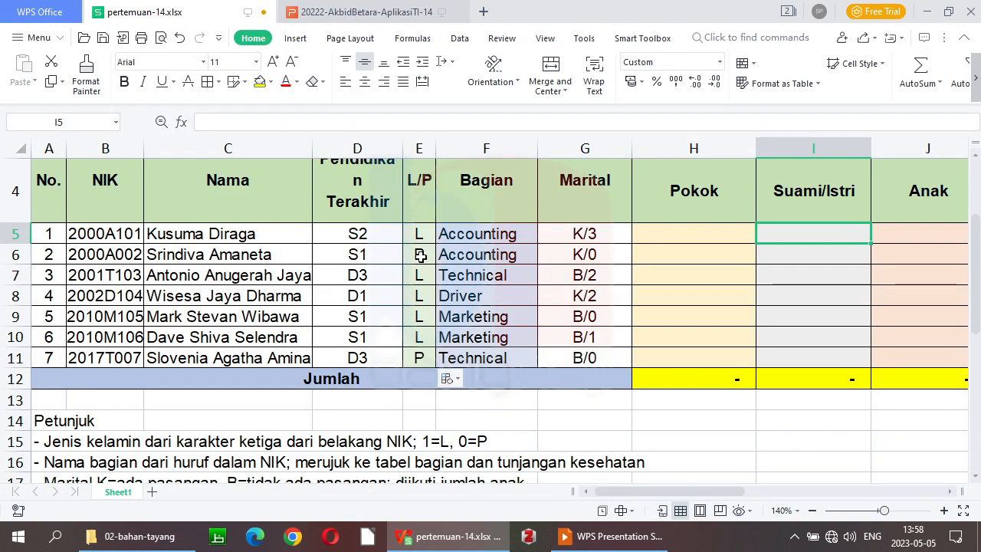
key("Right")
key("Right")
key("Right")
key("Right")
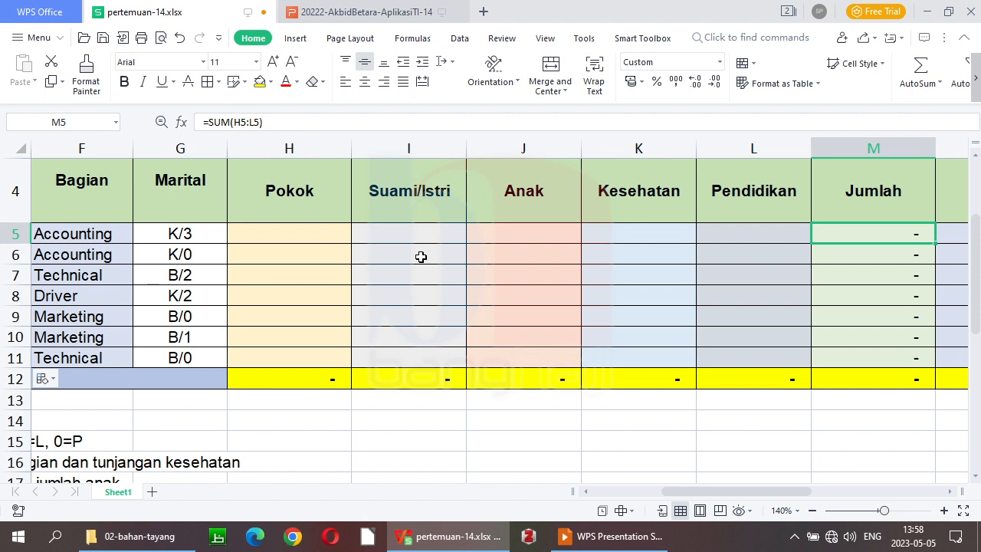
key("Left")
key("Left")
key("Left")
key("Left")
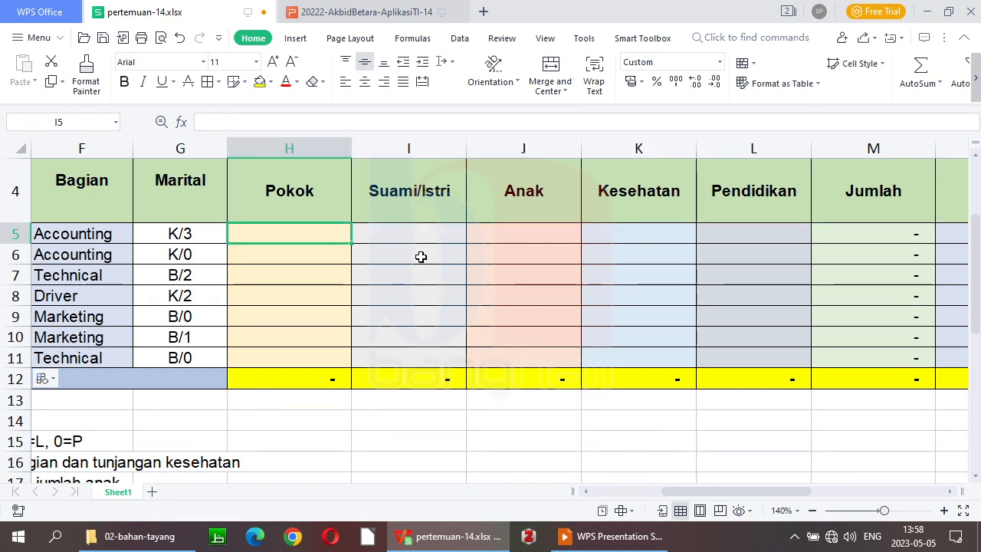
key("Right")
key("Right")
key("Right")
key("Right")
key("Right")
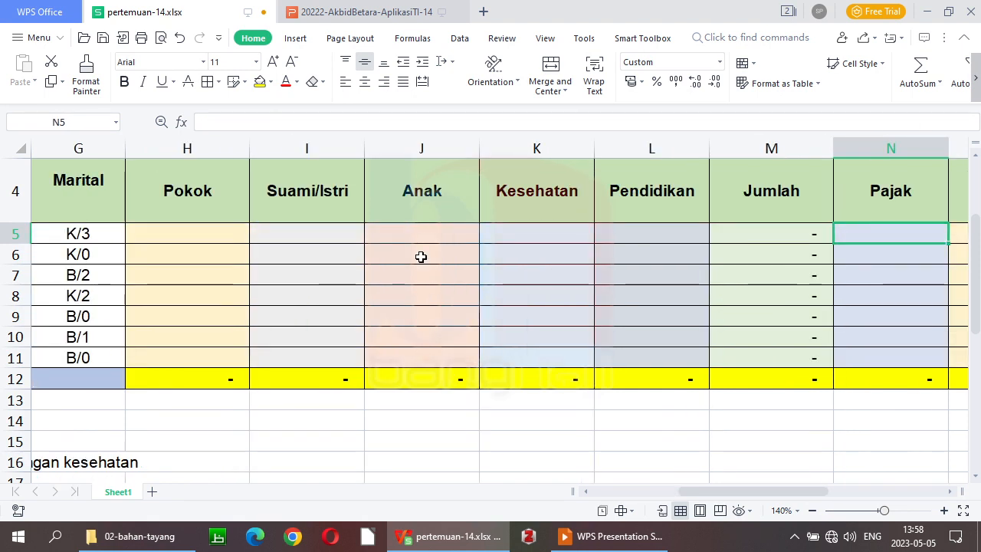
key("Right")
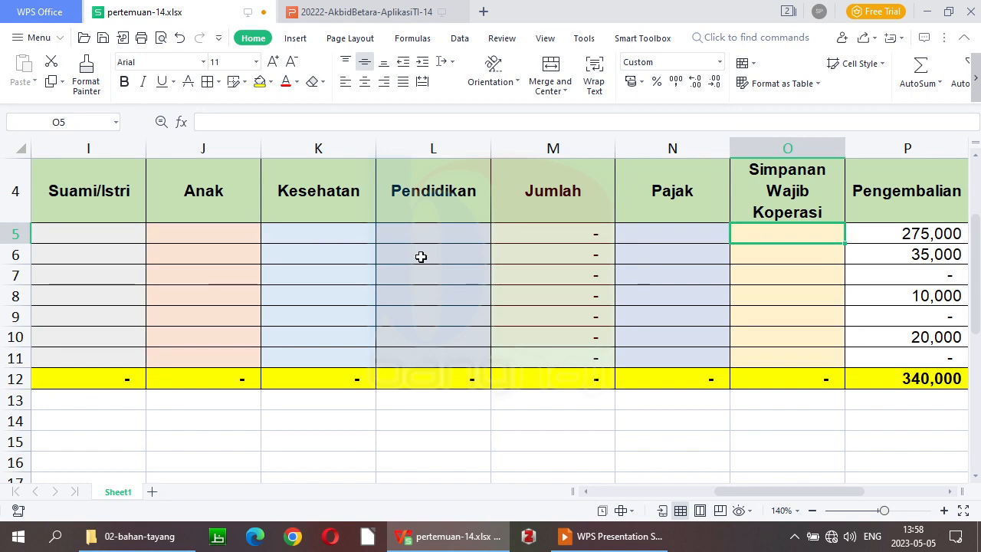
key("Down")
key("Down")
key("Down")
key("Down")
key("Down")
key("Down")
key("Left")
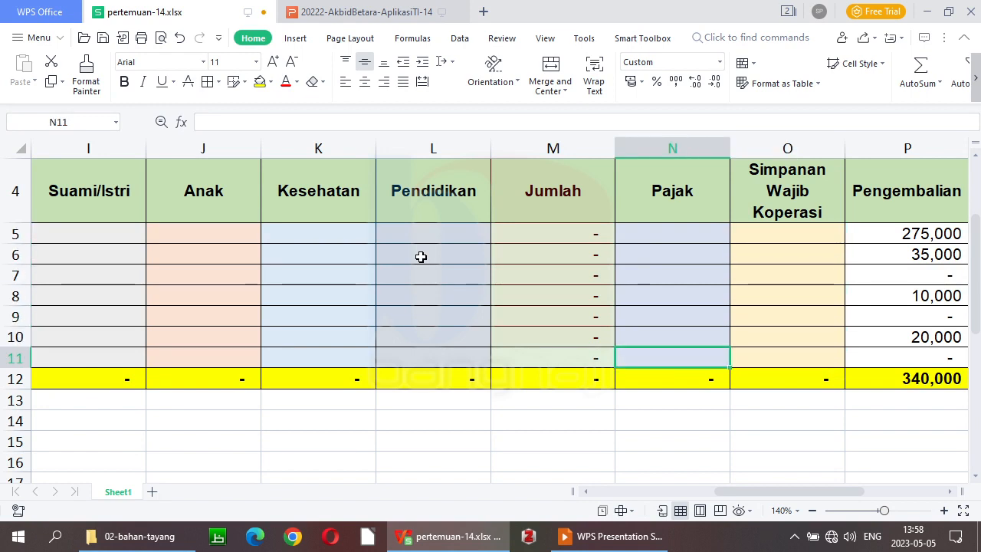
key("Up")
key("Up")
key("Up")
key("Up")
key("Up")
key("Left")
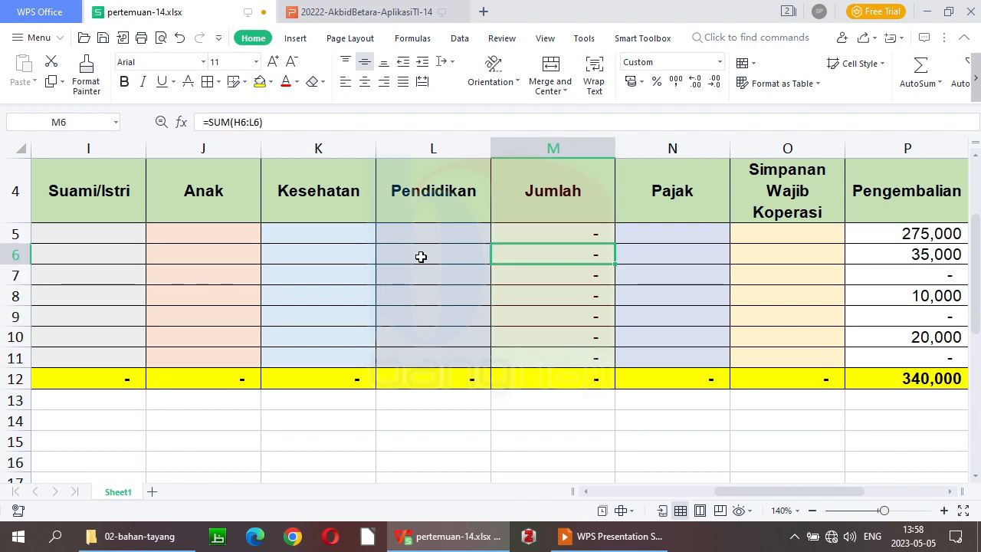
- Read the Petunjuk notes below the table down to the rules for gaji pokok and tunjangan suami/istri in rows 18 and 19
key("Home")
key("Down")
key("Down")
key("Down")
key("Down")
key("Down")
key("Down")
key("Down")
key("Down")
key("Down")
key("Down")
key("Down")
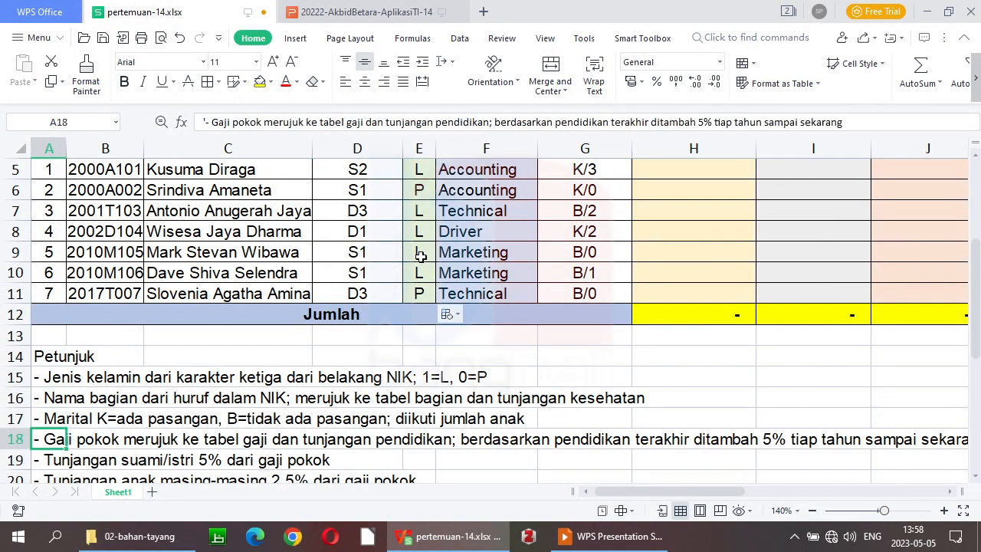
key("Down")
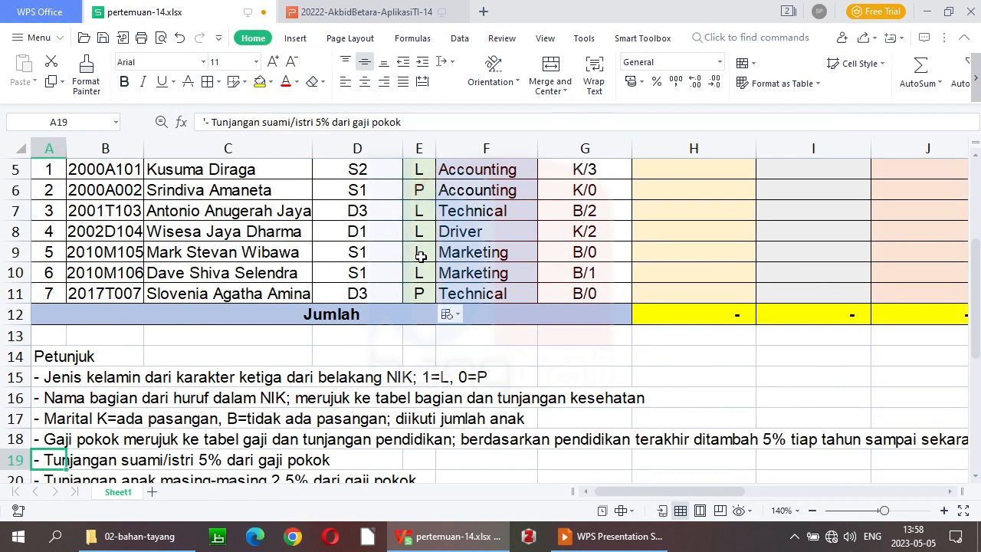
- Read the Marital rule in row 17 of the Petunjuk notes, covering the K and B codes and the number of children
key("Up")
key("Up")
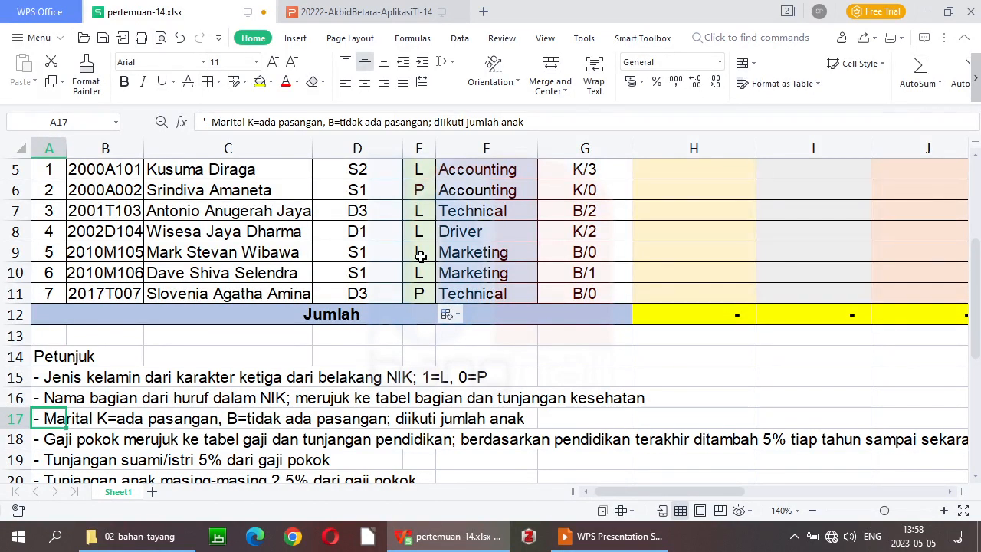
key("Right")
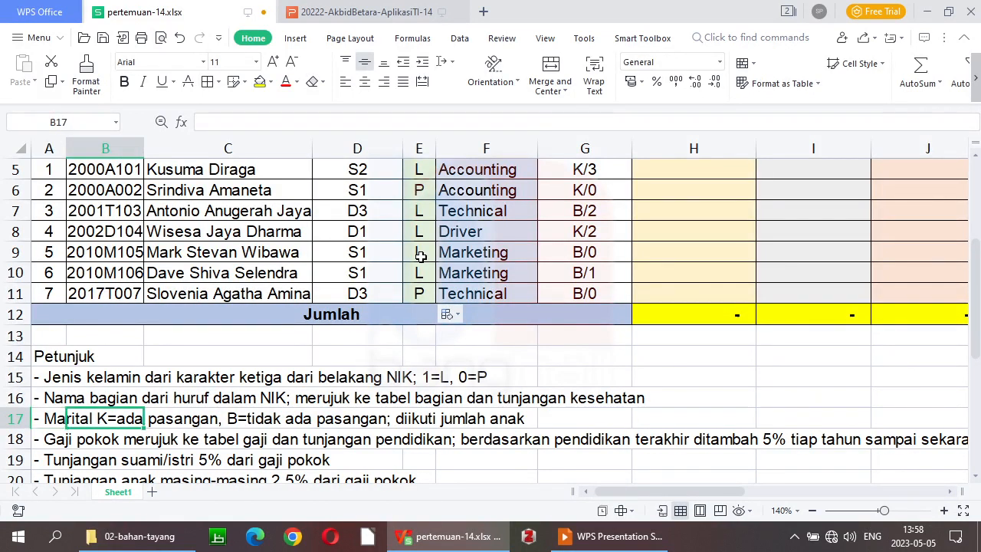
key("Left")
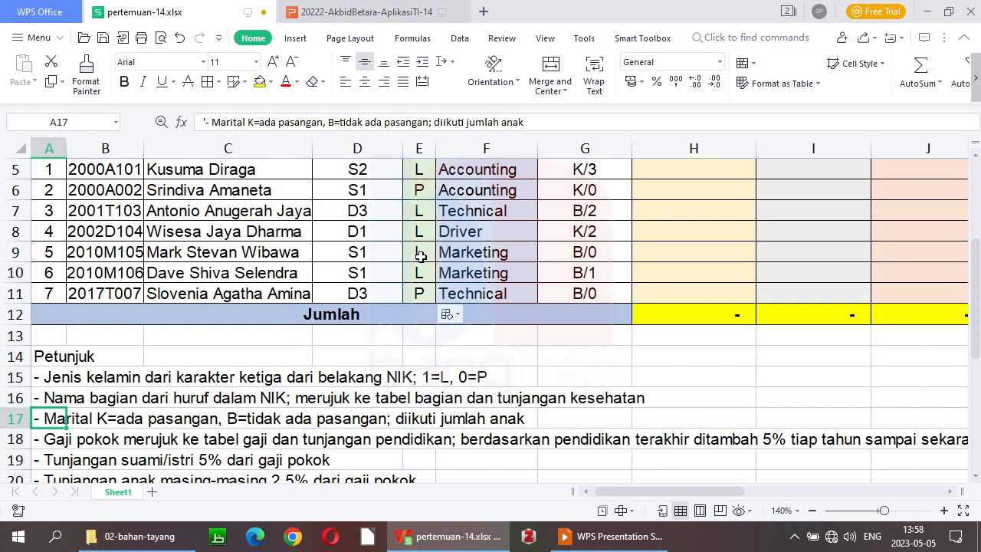
key("Right")
key("Right")
key("Left")
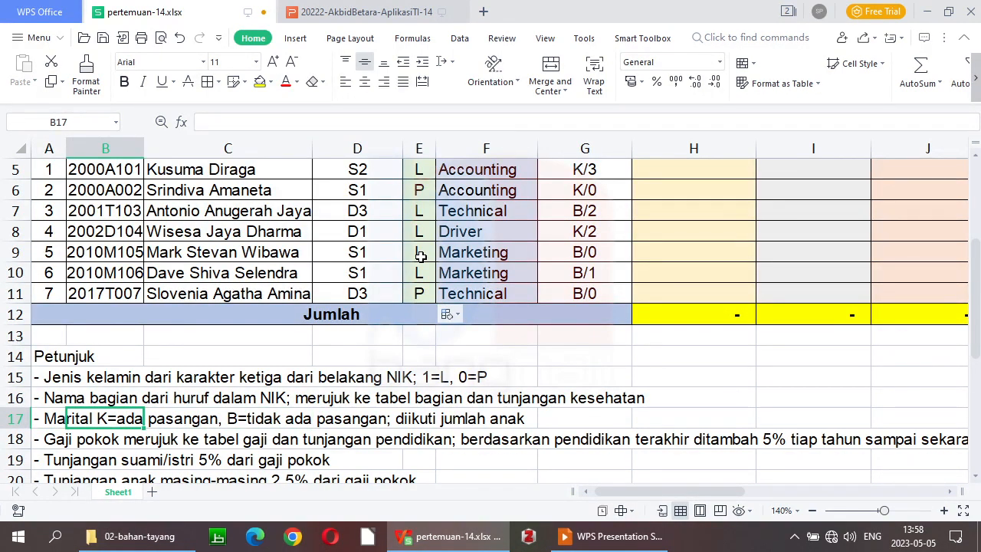
key("Right")
key("Right")
key("Left")
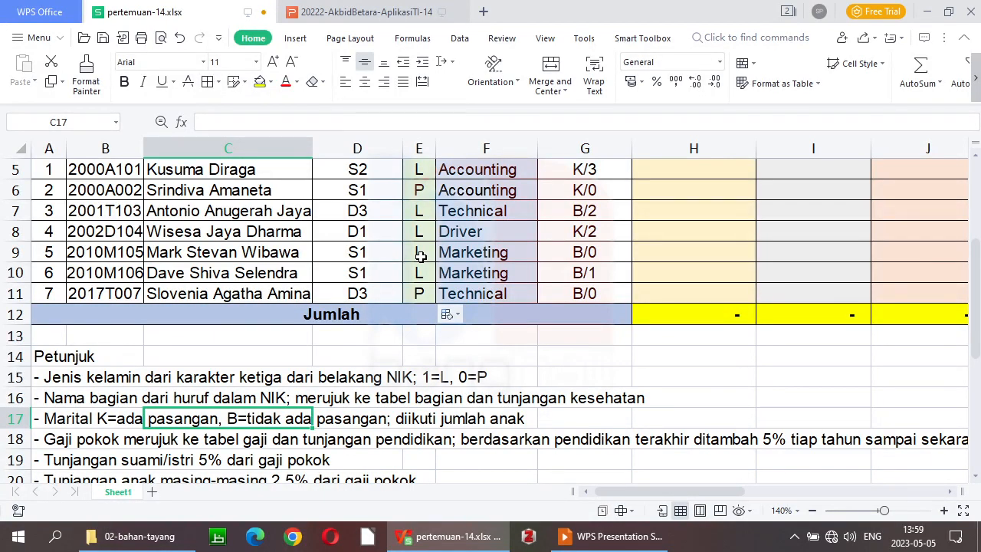
key("Right")
key("Right")
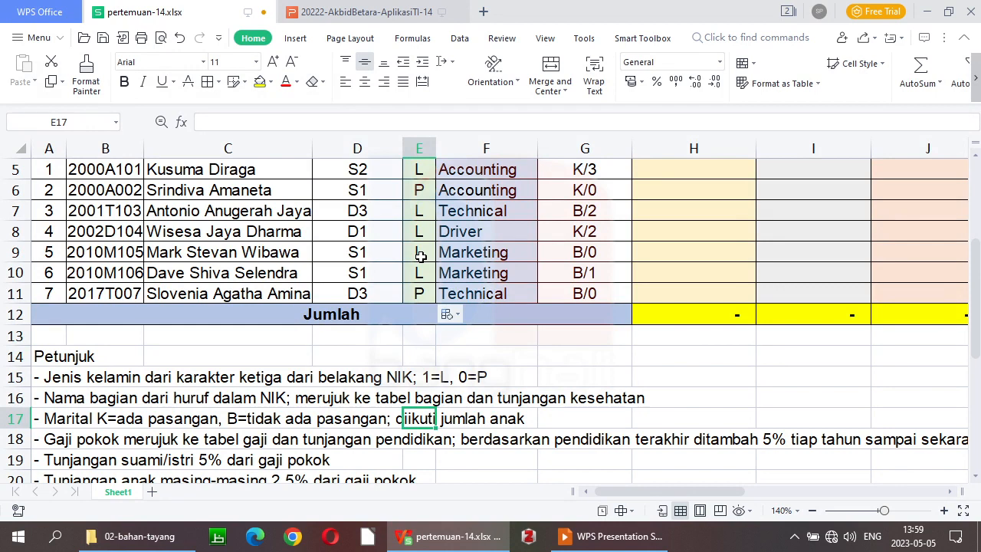
- Examine the Marital codes in column G of the employee table against the K/B rule
left_click(600, 272)
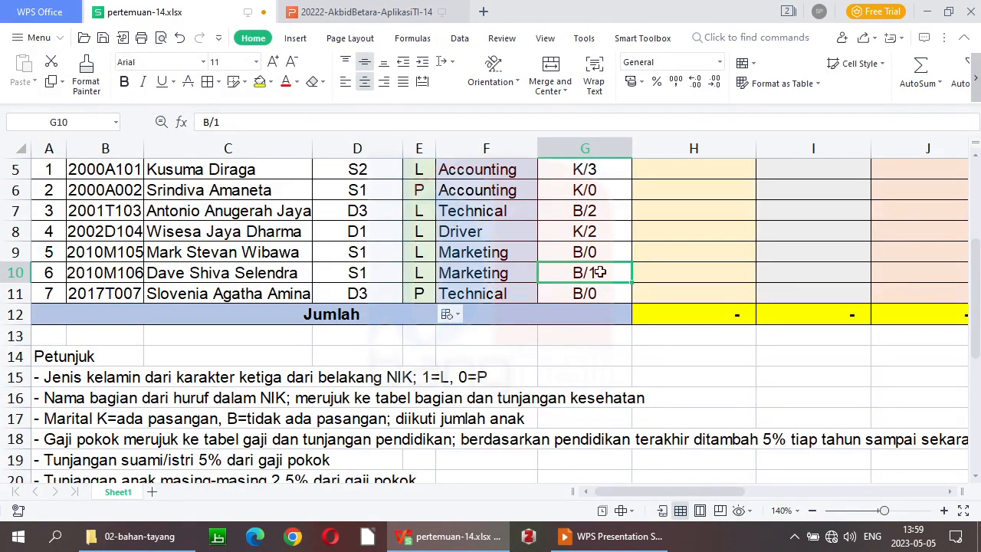
key("Left")
key("Left")
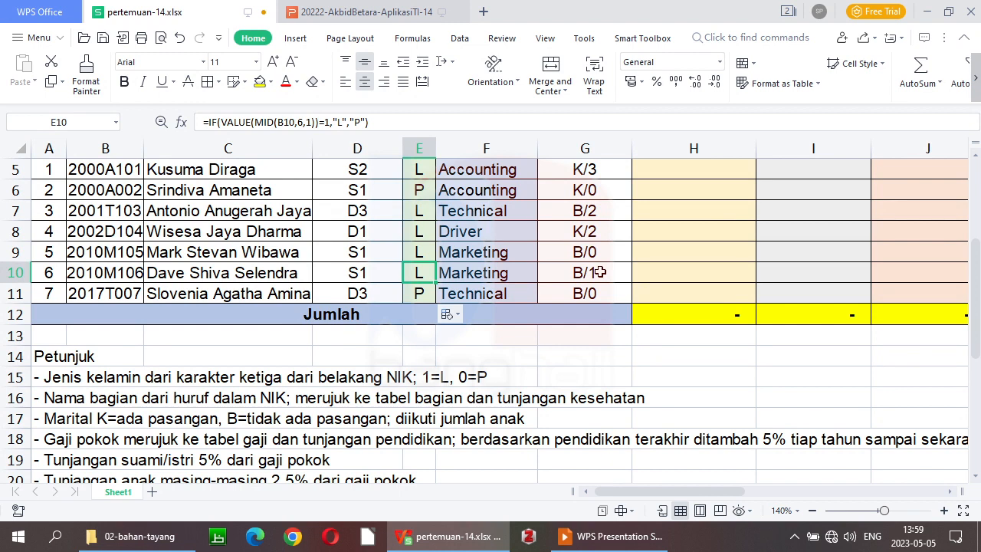
key("Right")
key("Right")
key("Down")
key("Up")
key("Up")
key("Down")
key("Down")
key("Down")
key("Up")
key("Up")
key("Up")
key("Up")
key("Up")
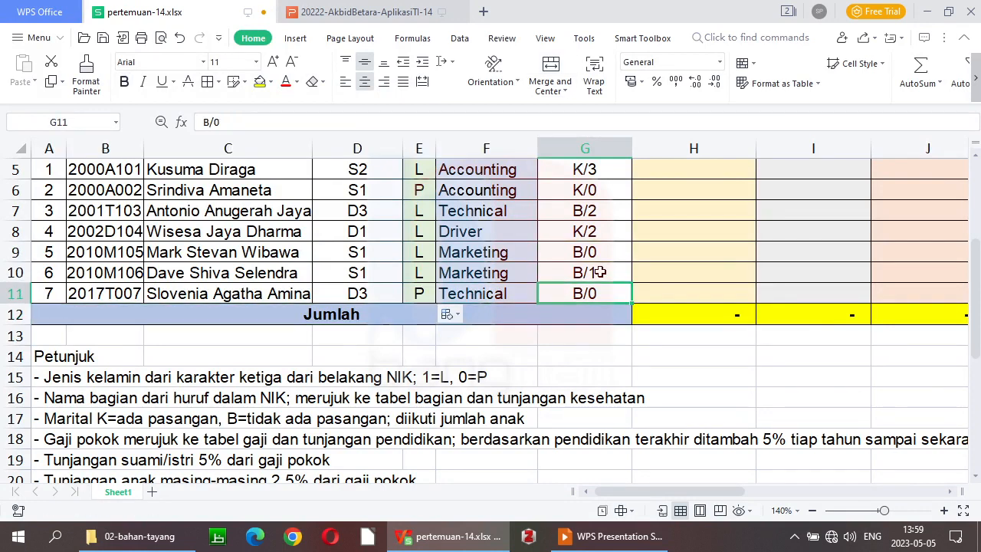
key("Up")
key("Up")
key("Up")
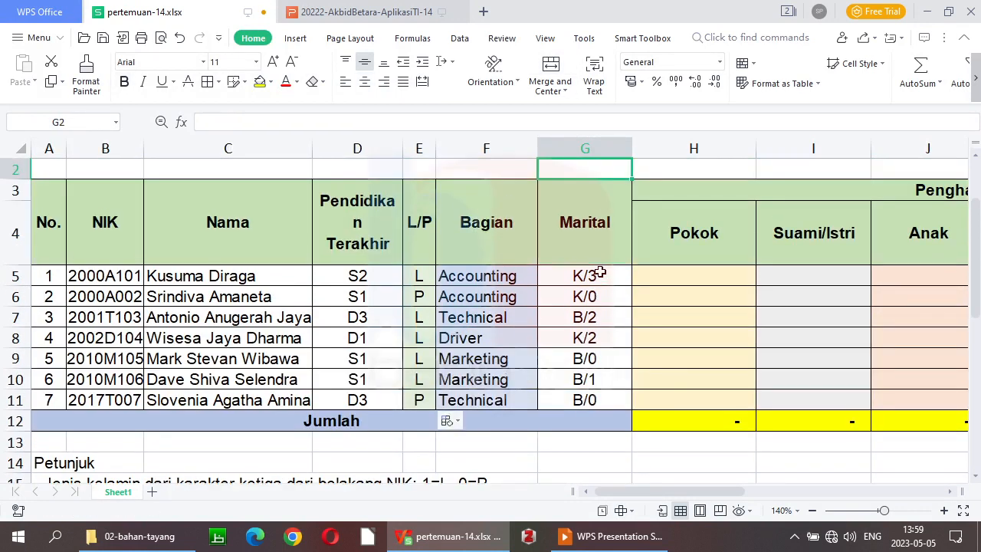
- Look over the Penghasilan Kotor columns from Pokok to Kesehatan in row 5, returning to the start of the table
key("Down")
key("Right")
key("Right")
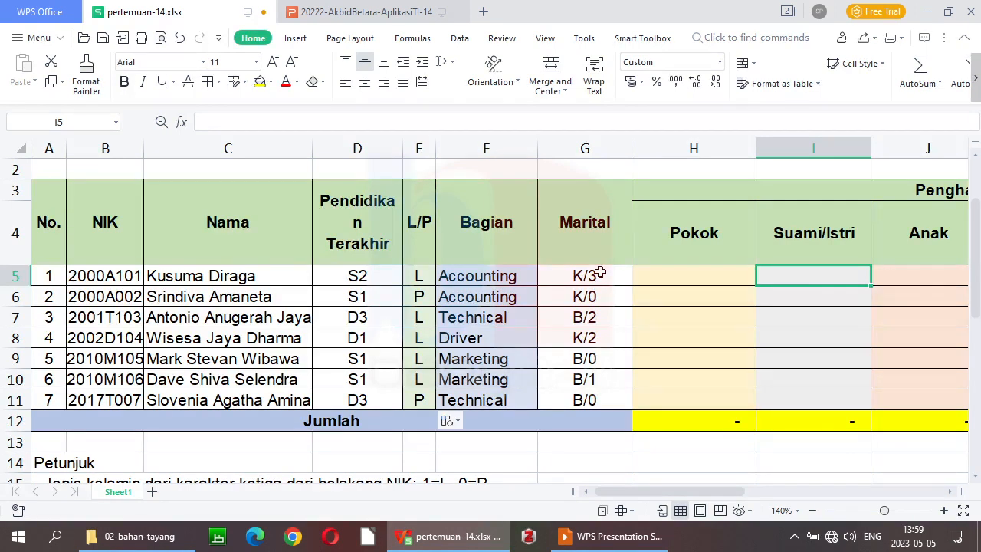
key("Right")
key("Right")
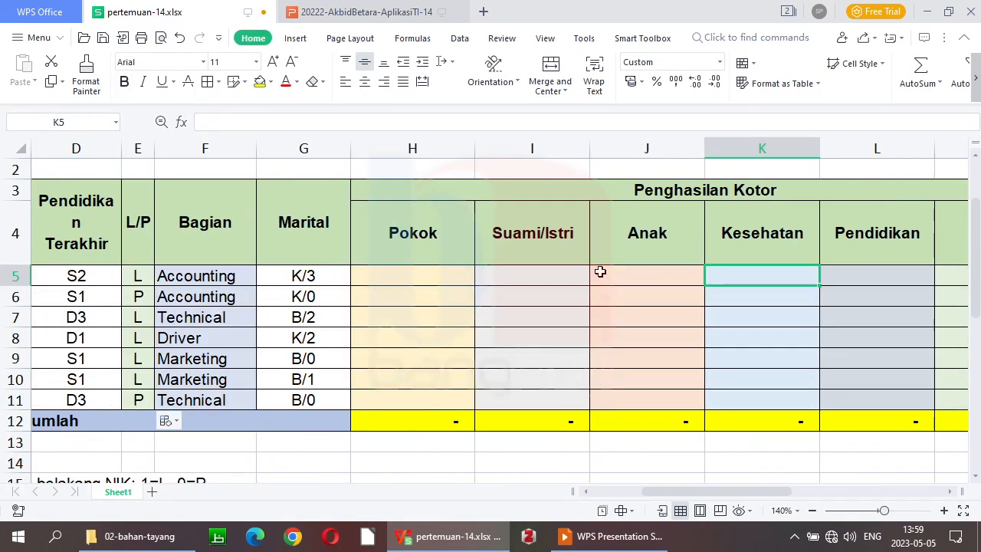
key("Left")
key("Left")
key("Left")
key("Left")
key("Left")
key("Left")
key("Left")
key("Left")
key("Left")
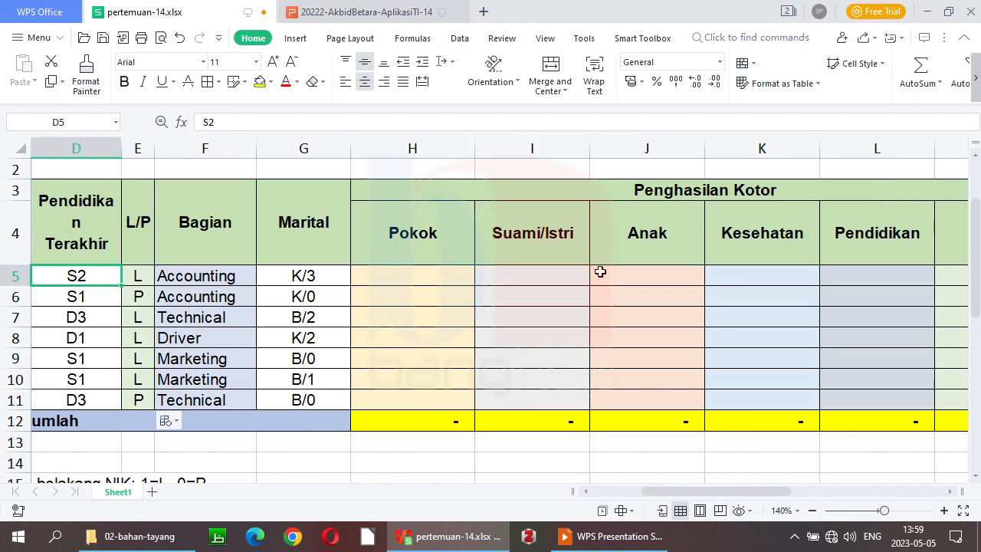
key("Left")
key("Down")
key("Down")
key("Down")
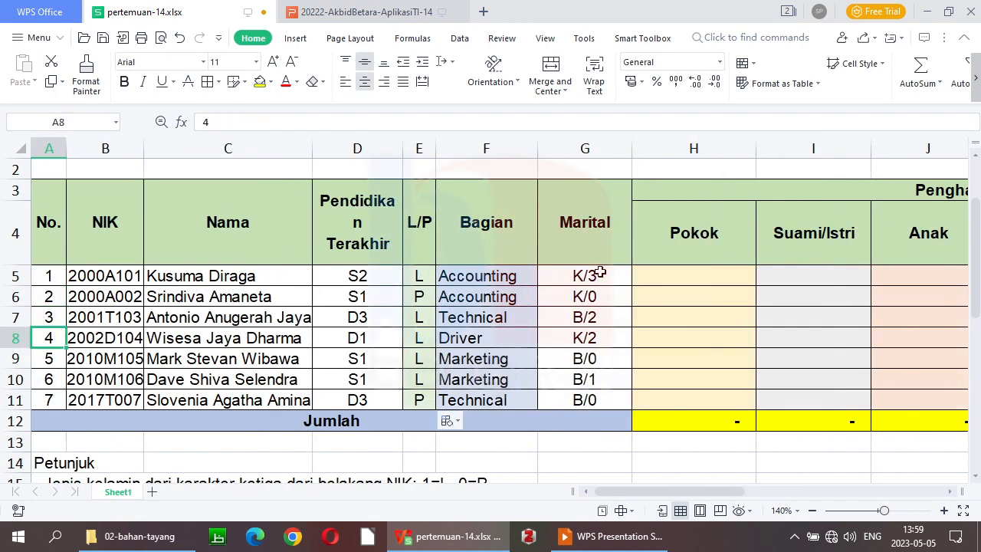
- Read the remaining Petunjuk rules down to row 25, including the Pajak, Simpanan wajib koperasi and Grafik notes
scroll(600, 272, "down", 1)
key("Down")
key("Down")
key("Down")
key("Down")
key("Down")
key("Down")
key("Down")
key("Down")
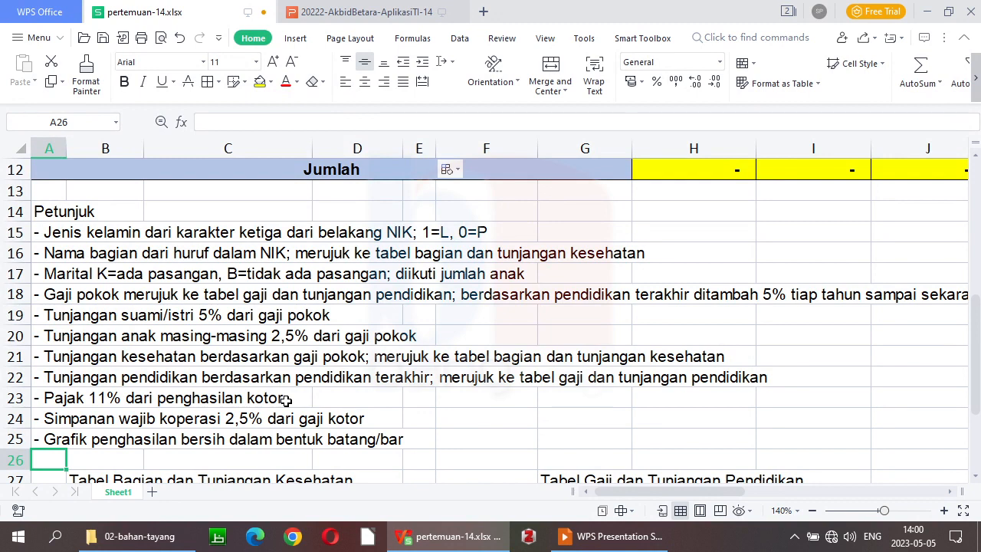
key("Up")
key("Up")
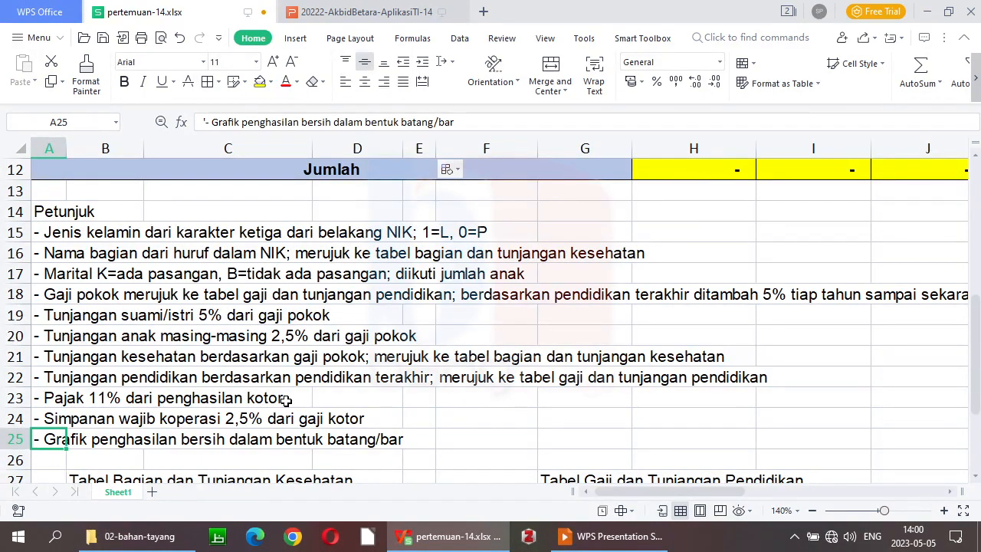
- Return to row 5 of the salary table and check the gross income Jumlah formula in M5
key("Up")
key("Up")
key("Up")
key("Up")
key("Up")
key("Up")
key("Up")
key("Up")
key("Up")
key("Up")
key("Up")
key("Up")
key("Up")
key("Up")
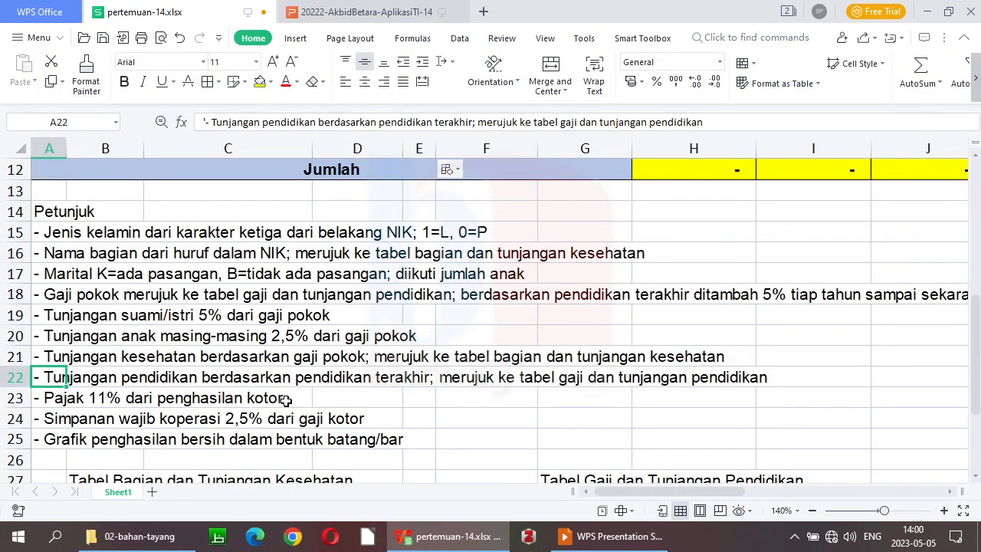
key("Up")
key("Up")
key("Up")
key("Up")
key("Up")
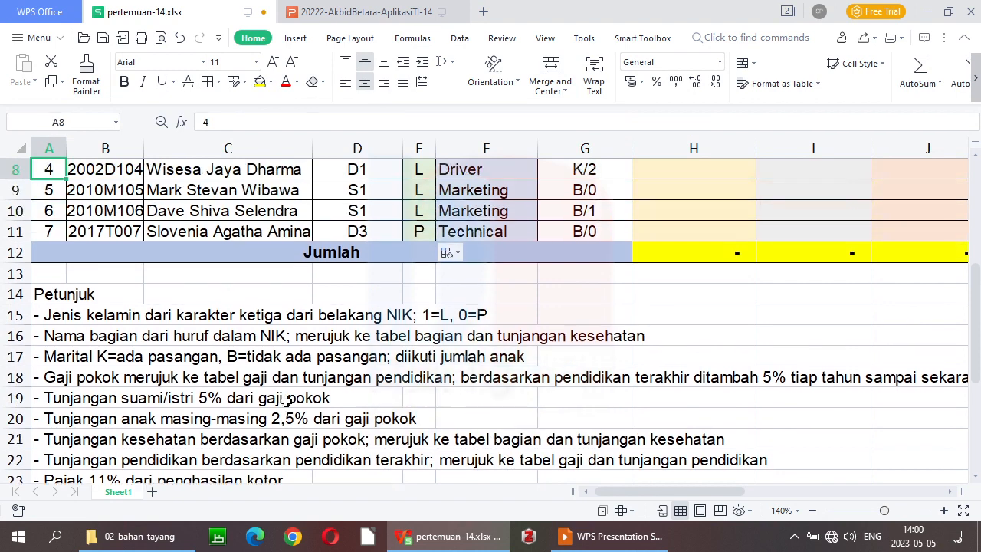
key("Right")
key("Right")
key("Right")
key("Right")
key("Right")
key("Right")
key("Right")
key("Right")
key("Right")
key("Right")
key("Right")
key("Right")
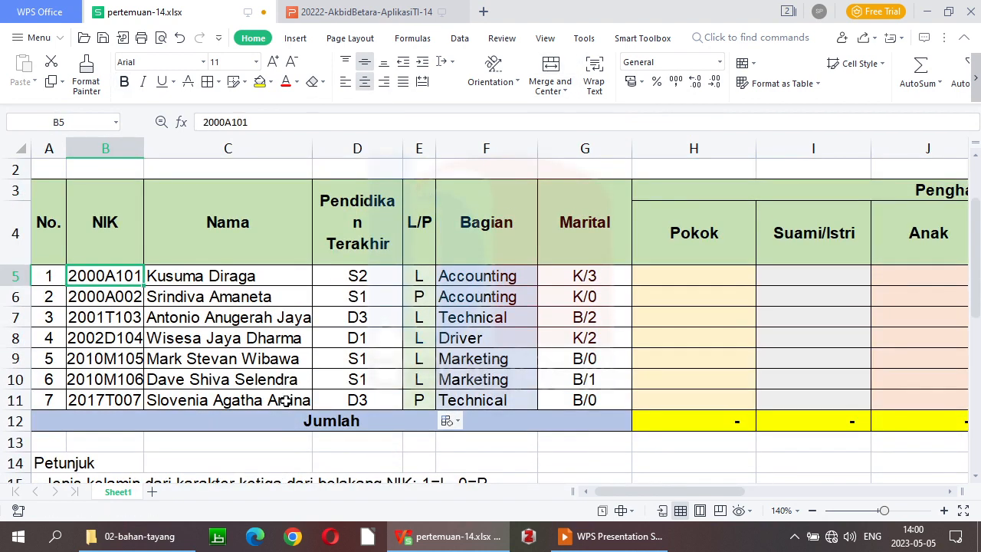
key("Left")
key("Right")
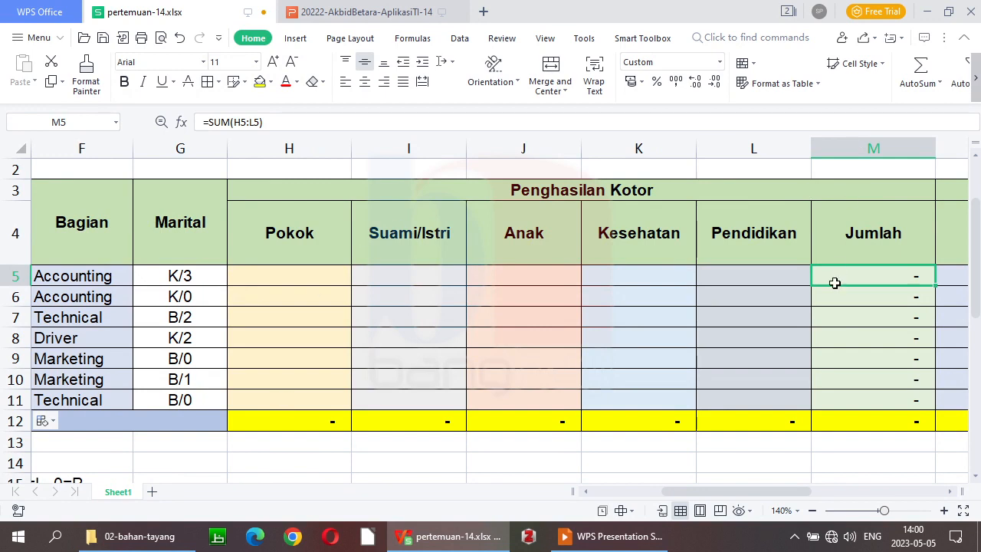
- Enter the formula =11%*M5 in the Pajak cell N5 and copy it down the column to N11
key("Right")
key("Right")
key("Right")
key("Right")
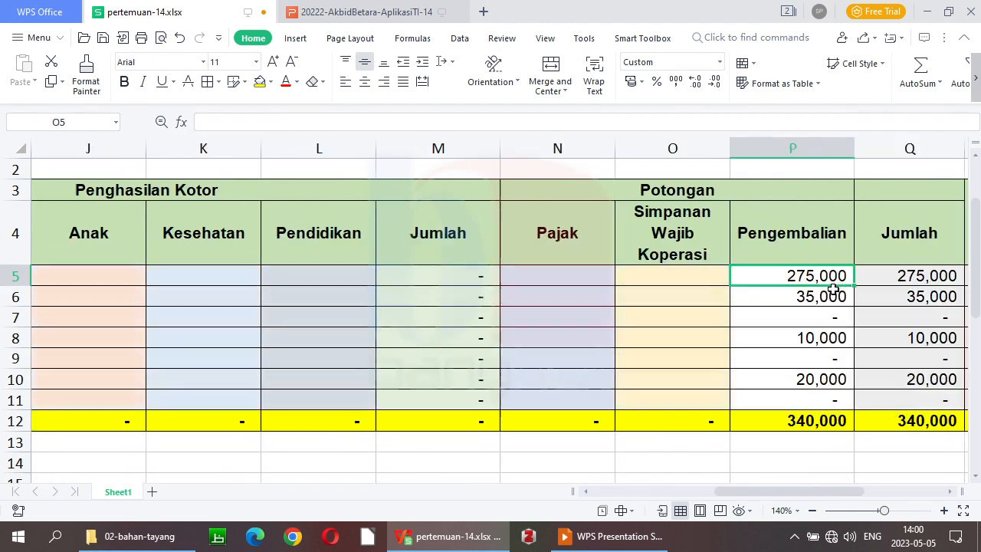
key("Left")
key("Left")
key("Left")
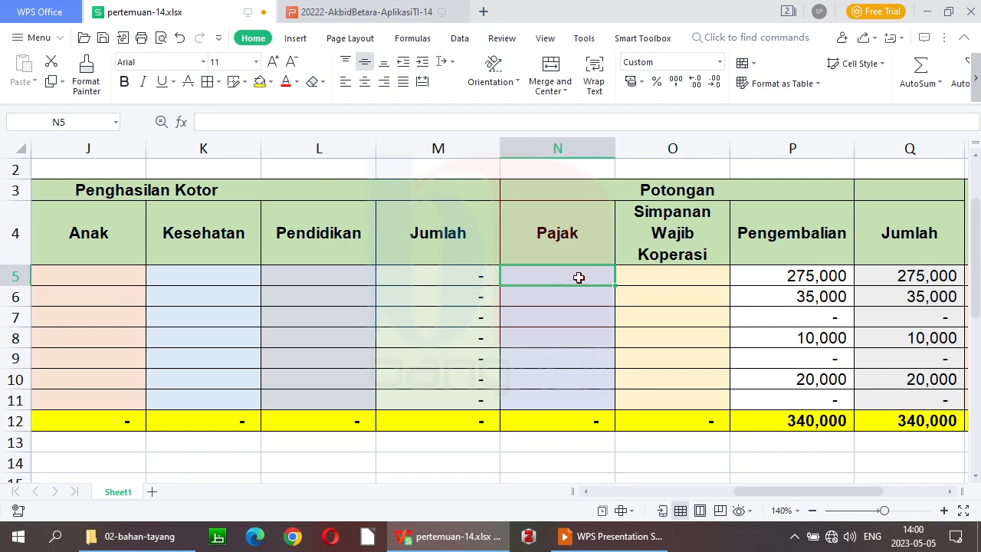
type("=")
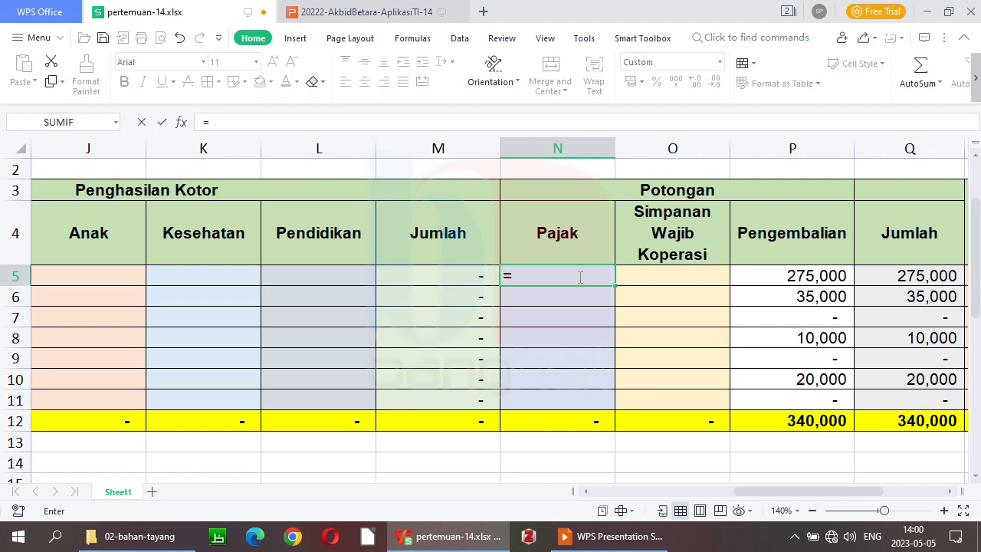
type("11%")
type("*")
left_click(451, 277)
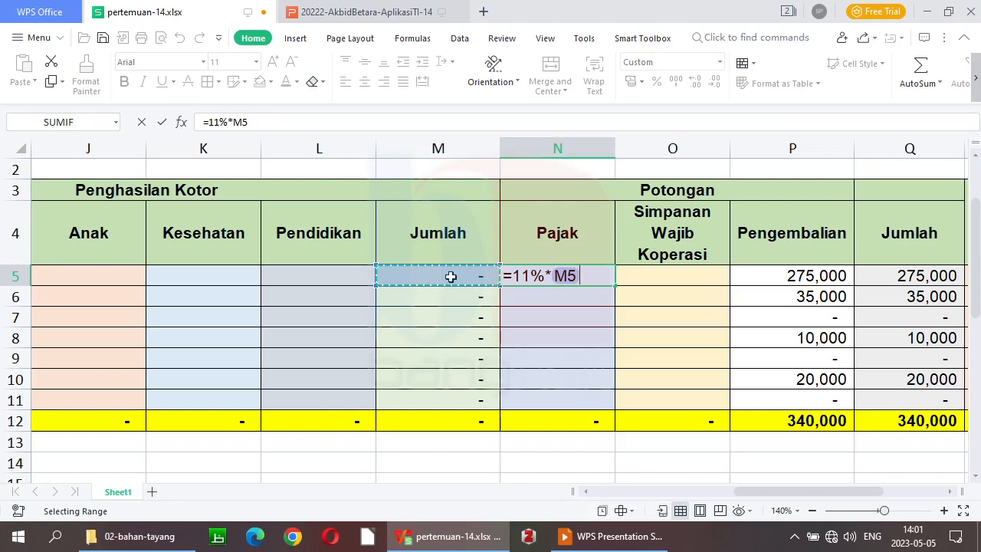
key("Return")
key("Up")
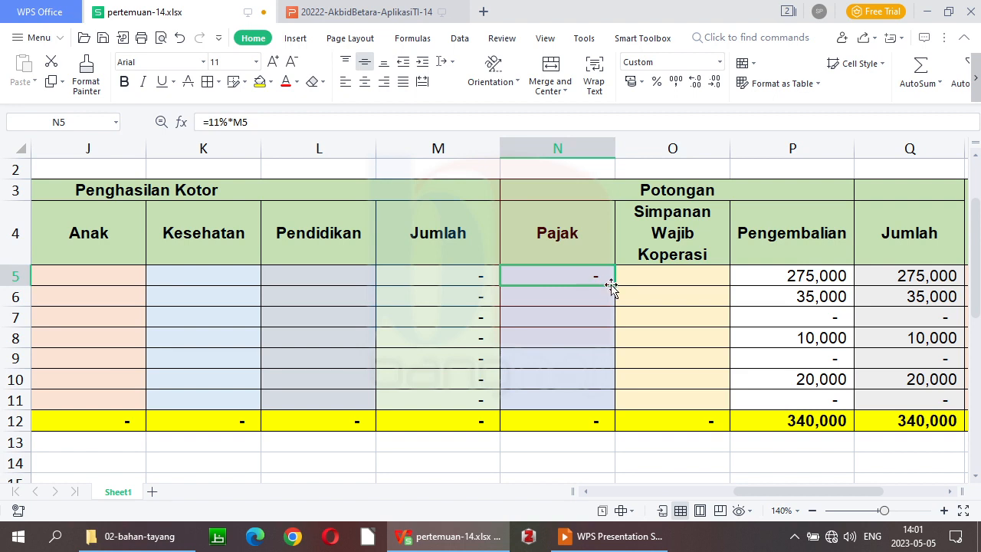
left_click_drag(616, 285, 613, 400)
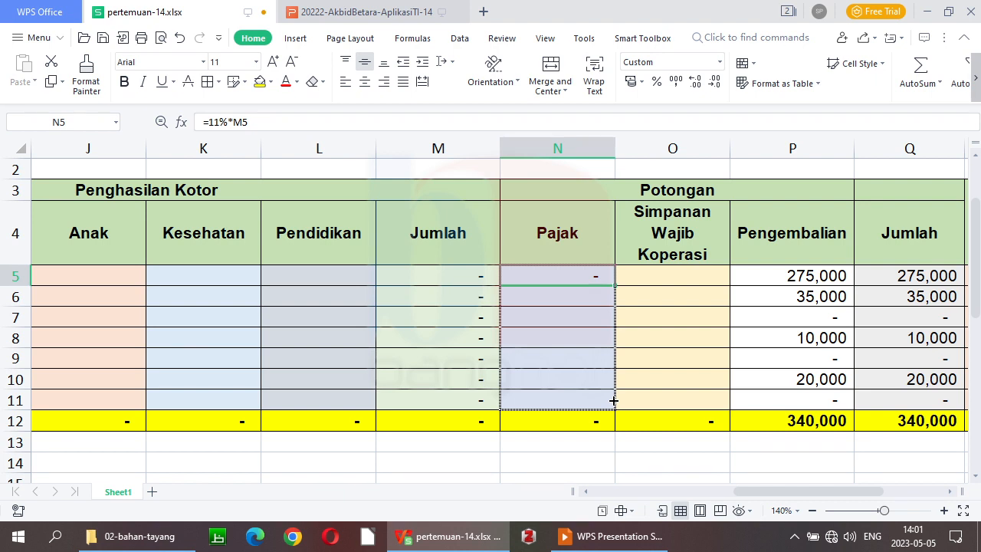
left_click_drag(614, 400, 614, 400)
- Look up the Simpanan wajib koperasi rule in row 24 of the Petunjuk notes for the empty column O
left_click(672, 279)
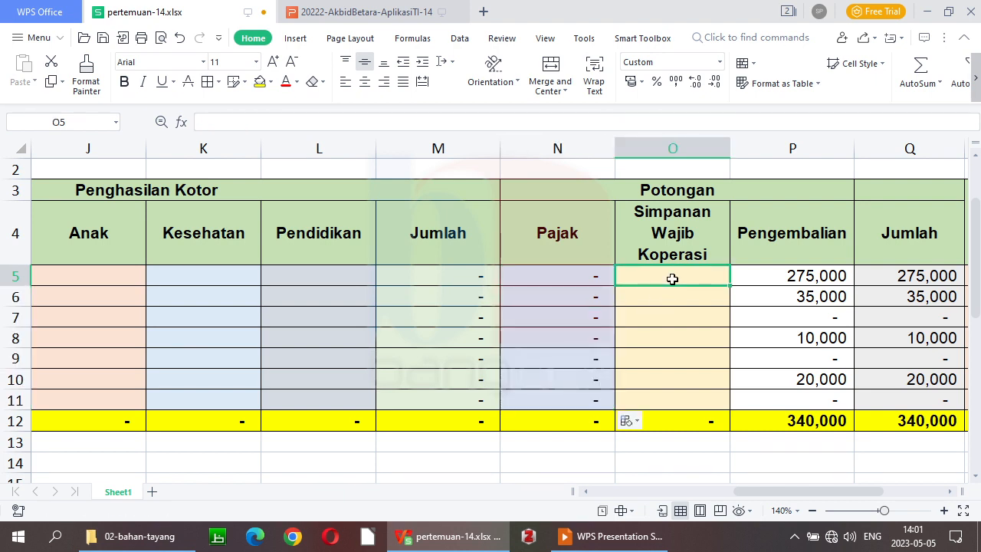
key("Left")
key("Left")
key("Left")
key("Left")
key("Left")
key("Left")
key("Left")
key("Left")
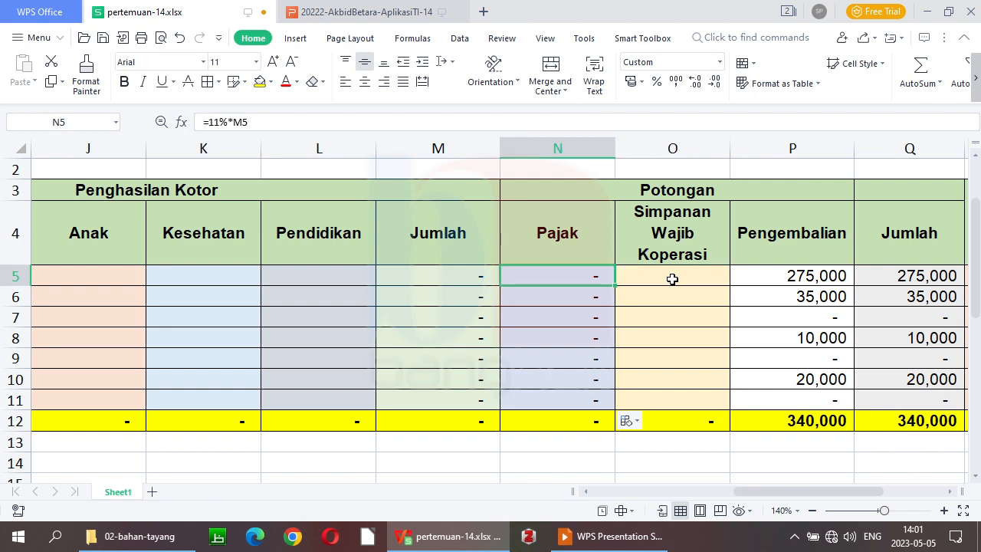
key("Left")
key("Left")
key("Left")
key("Left")
key("Left")
key("Left")
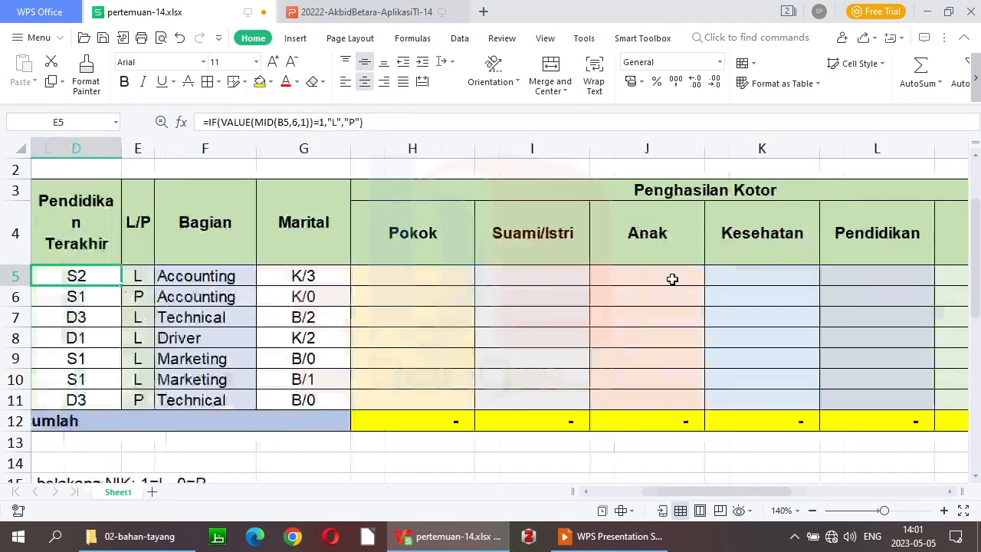
key("Down")
key("Down")
key("Down")
key("Down")
key("Down")
key("Down")
key("Down")
key("Down")
key("Down")
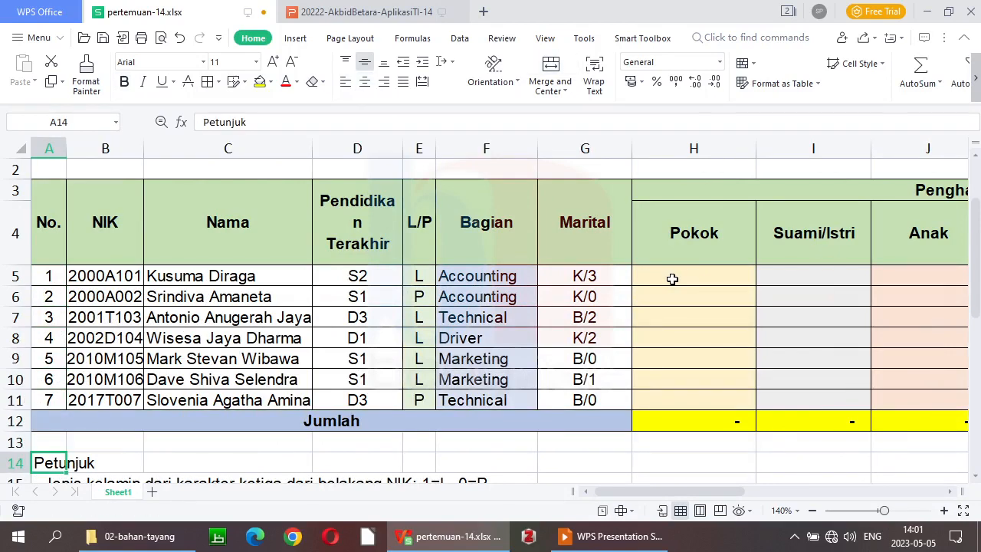
key("Down")
key("Down")
key("Down")
key("Down")
key("Down")
key("Down")
key("Down")
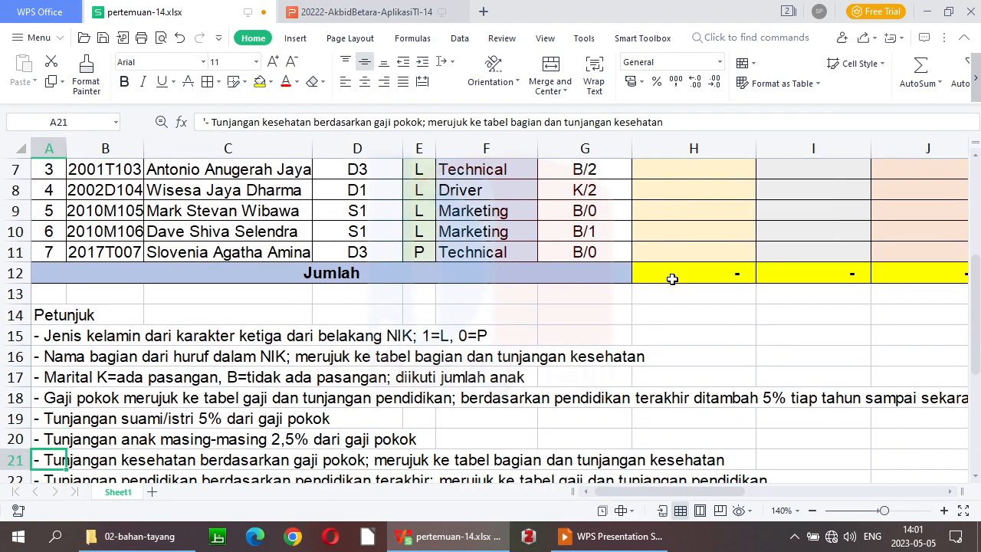
key("Down")
key("Down")
key("Down")
key("Down")
key("Down")
key("Down")
key("Down")
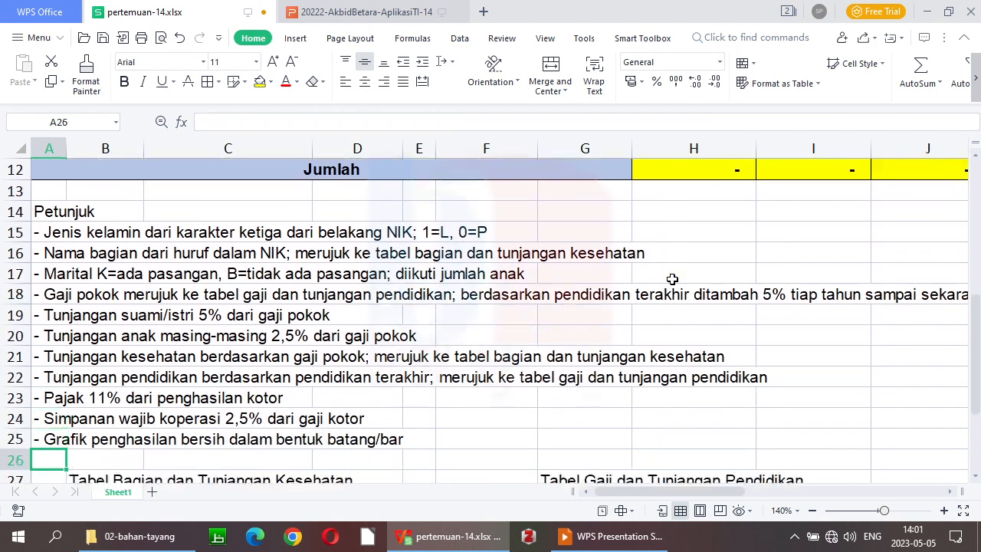
key("Down")
key("Up")
key("Up")
key("Up")
key("Up")
key("Up")
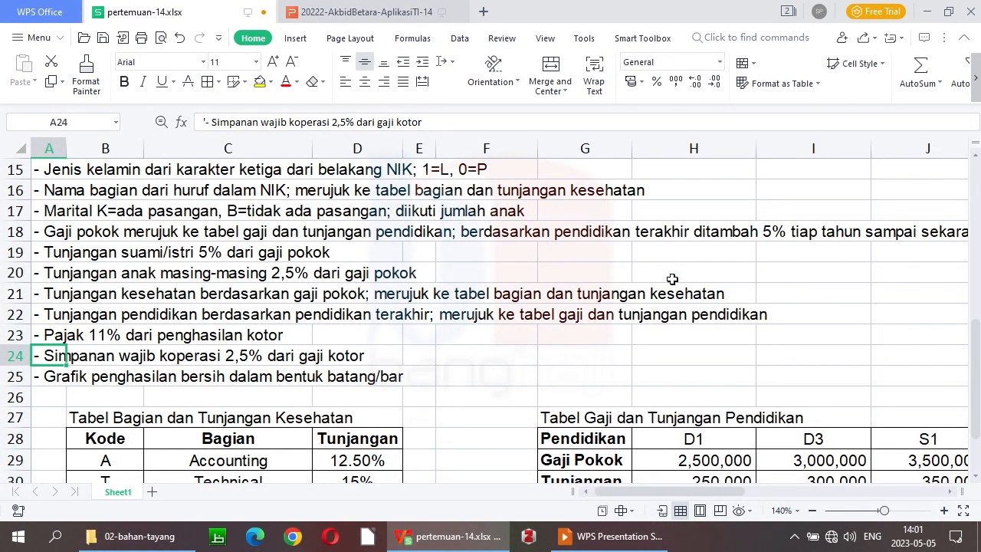
- Enter the formula =2.5%*M5 in the Simpanan Wajib Koperasi cell O5 of the salary table
key("Up")
key("Up")
key("Up")
key("Up")
key("Up")
key("Up")
key("Up")
key("Up")
key("Up")
key("Up")
key("Up")
key("Up")
key("Up")
key("Up")
key("Up")
key("Up")
key("Up")
key("Up")
key("Up")
key("Up")
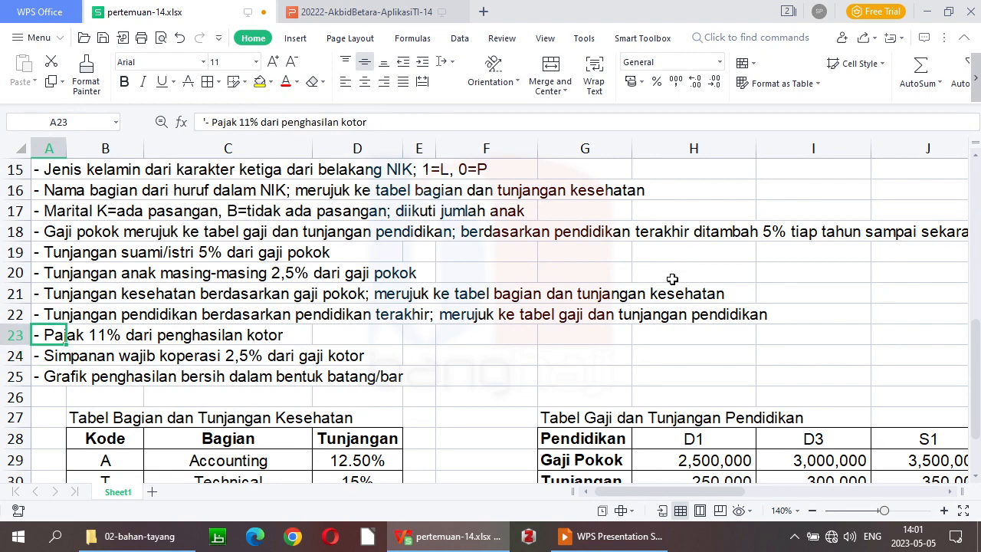
key("Down")
key("Down")
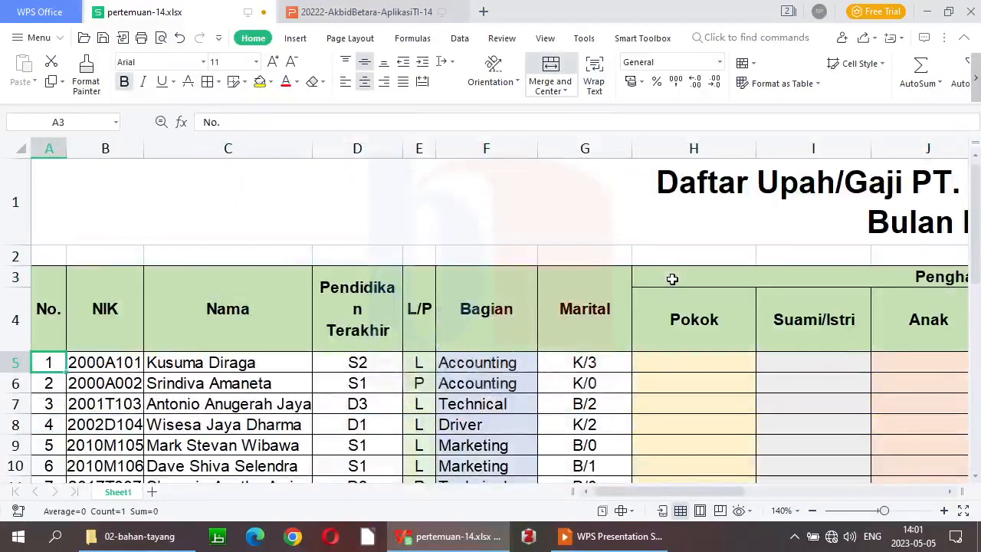
key("Right")
key("Right")
key("Right")
key("Right")
key("Right")
key("Right")
key("Right")
key("Right")
key("Right")
key("Right")
key("Right")
key("Right")
key("Right")
key("Right")
key("Right")
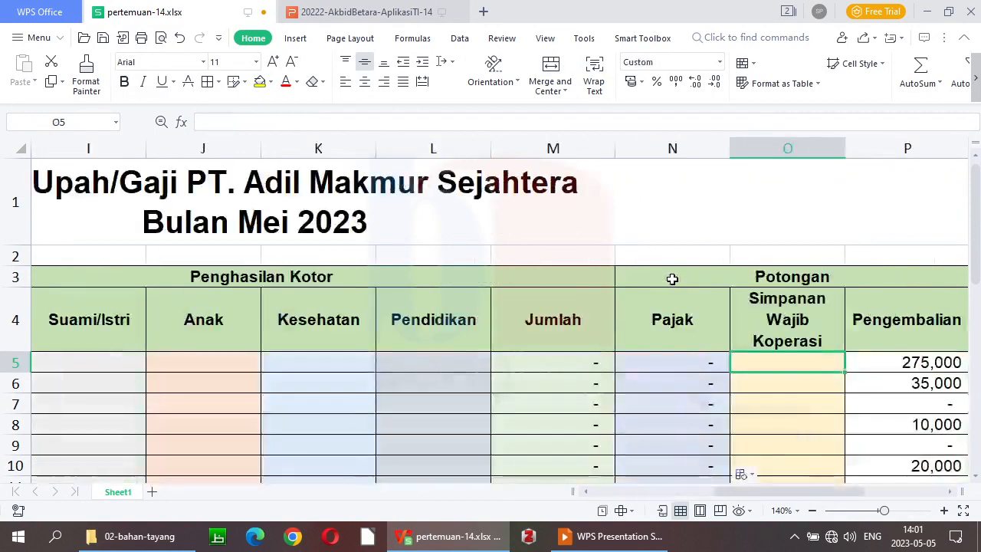
key("Left")
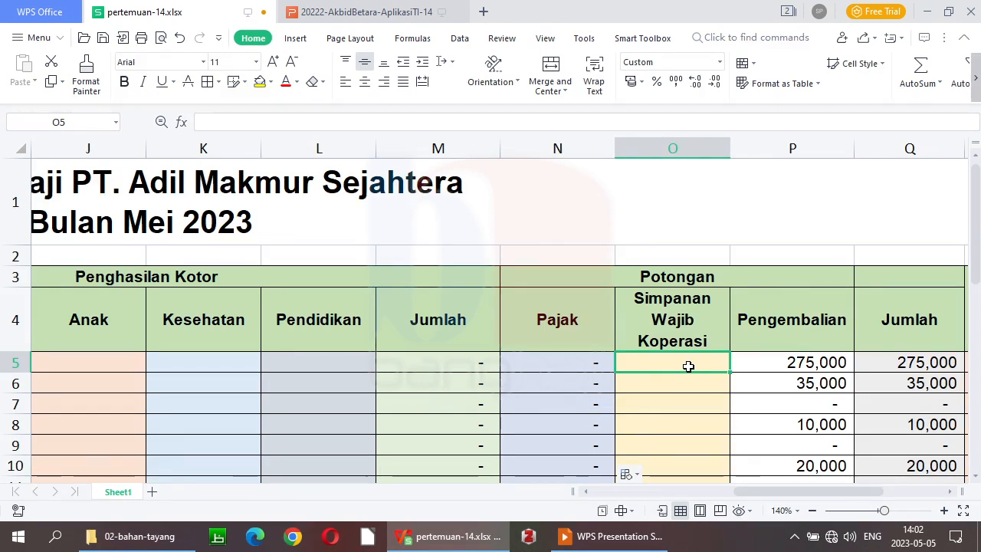
type("=")
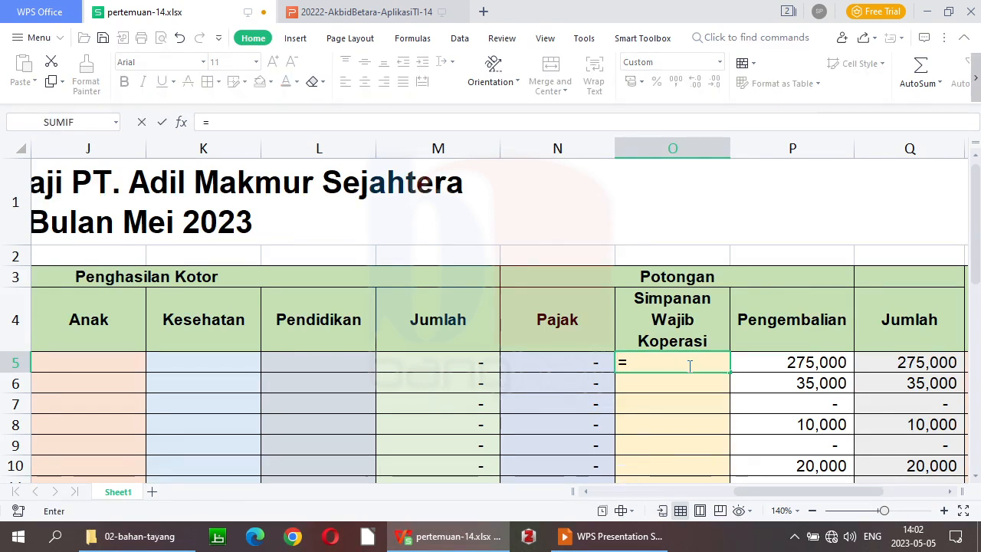
type("2.5")
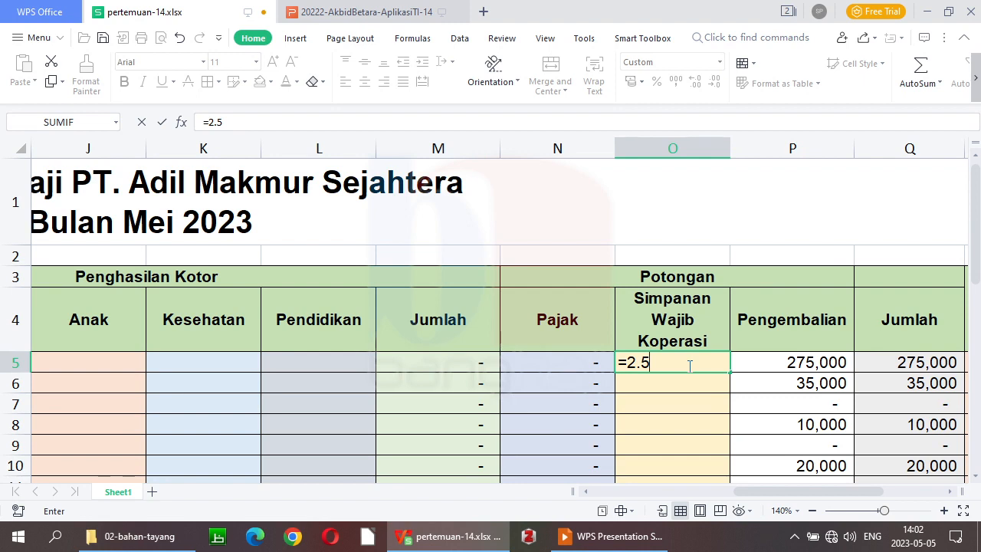
type("*")
key("BackSpace")
type("%*")
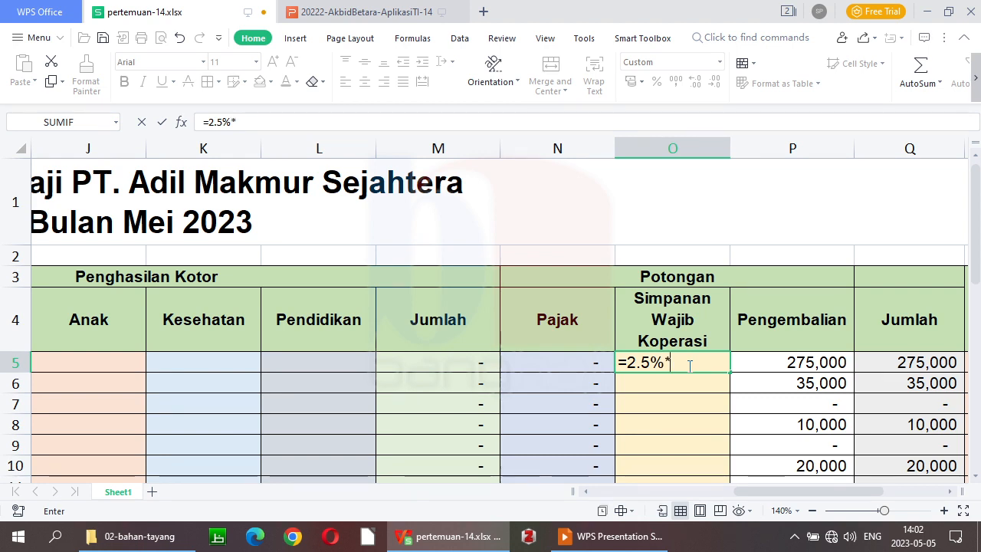
left_click(433, 362)
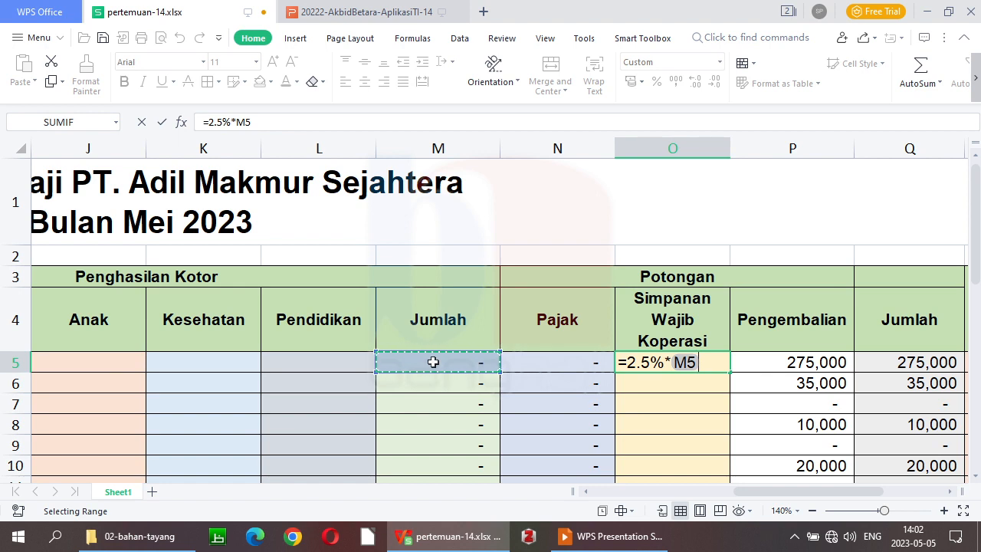
key("Return")
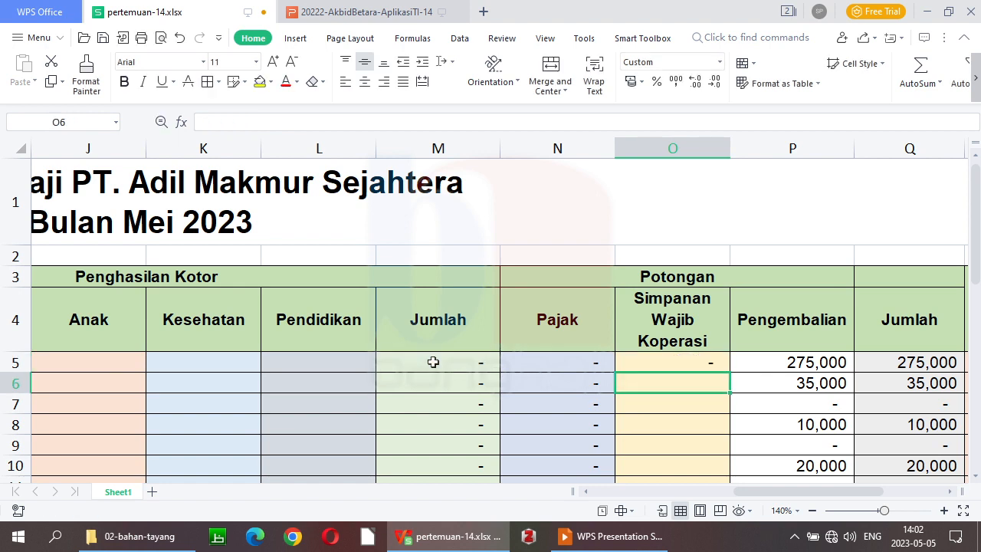
- Copy the Simpanan Wajib Koperasi formula from O5 down the column to O11
key("Up")
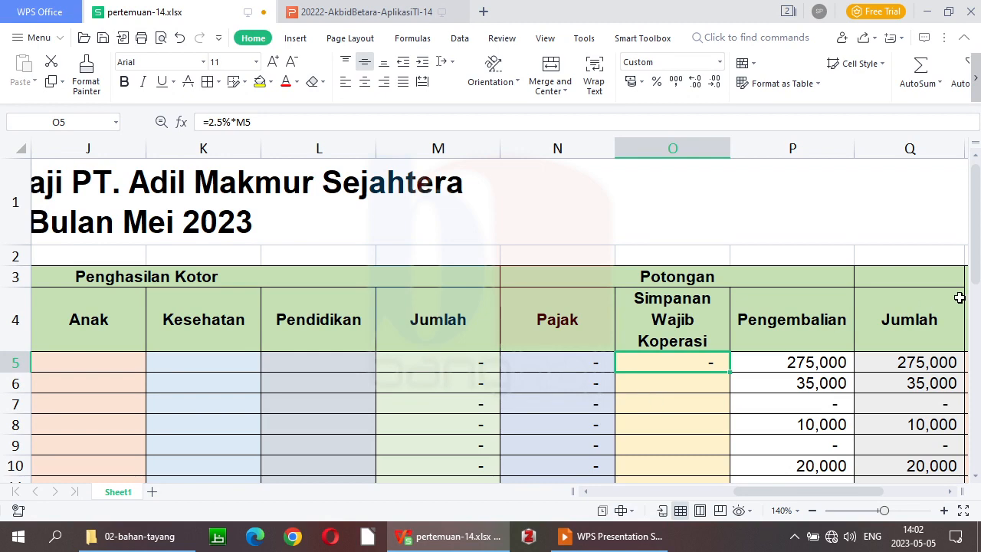
left_click_drag(978, 241, 979, 291)
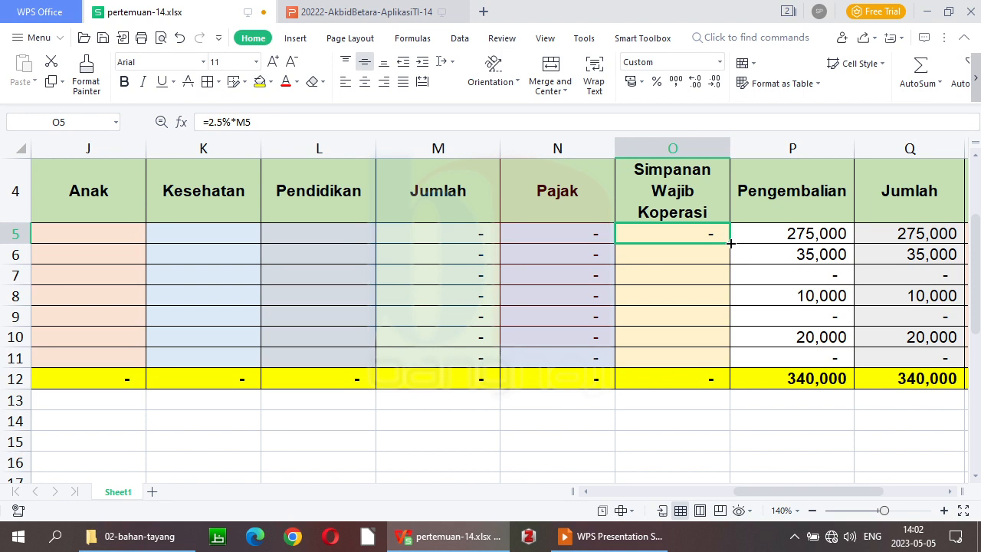
mouse_move(731, 243)
left_mouse_down()
mouse_move(718, 361)
mouse_move(720, 232)
mouse_move(724, 240)
left_mouse_up()
left_click_drag(730, 243, 726, 363)
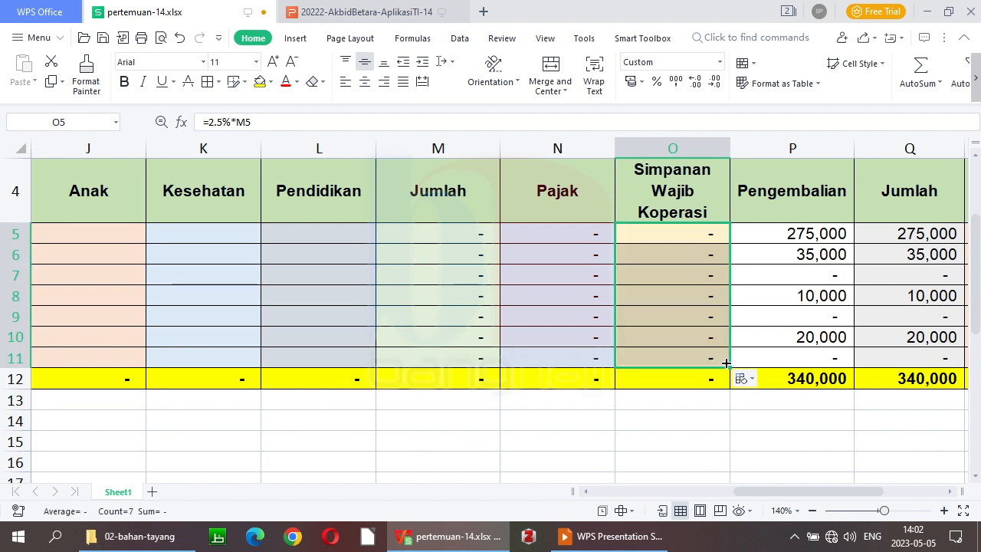
- Check the Simpanan Wajib Koperasi and Pajak totals in row 12 and the deduction formulas above them up to row 5
key("ctrl+Home")
key("Down")
key("Down")
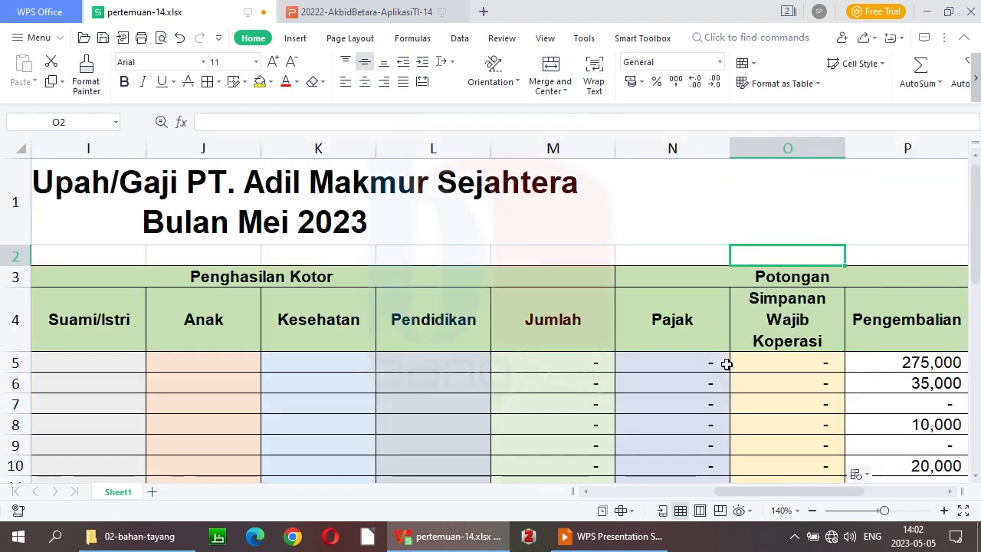
key("Down")
key("Down")
key("Down")
key("Down")
key("Down")
key("Down")
key("Down")
key("Down")
key("Down")
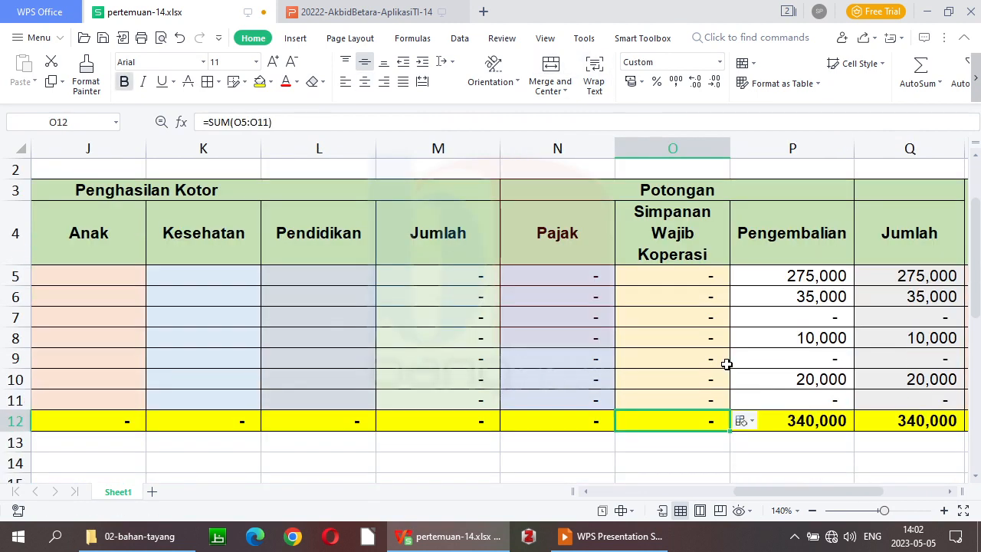
key("Left")
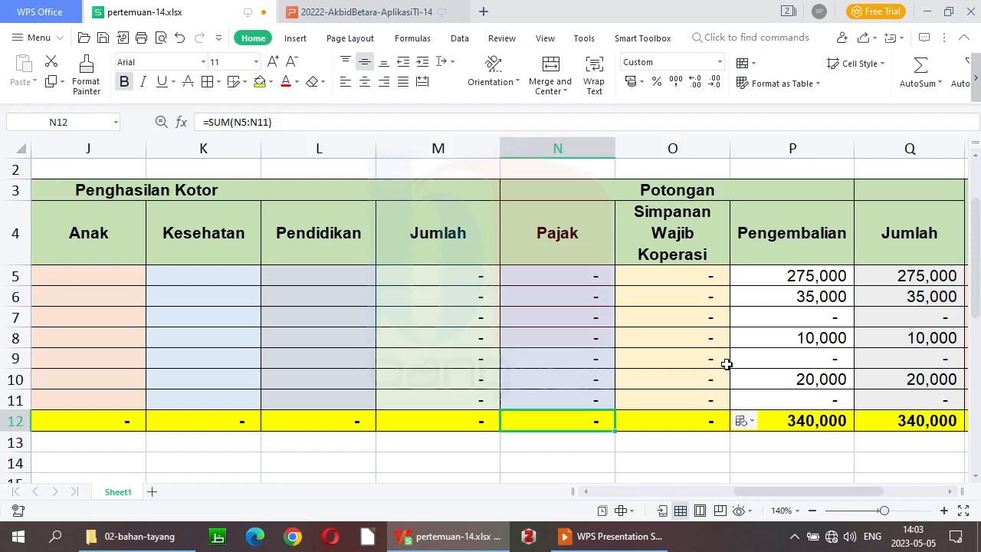
key("Up")
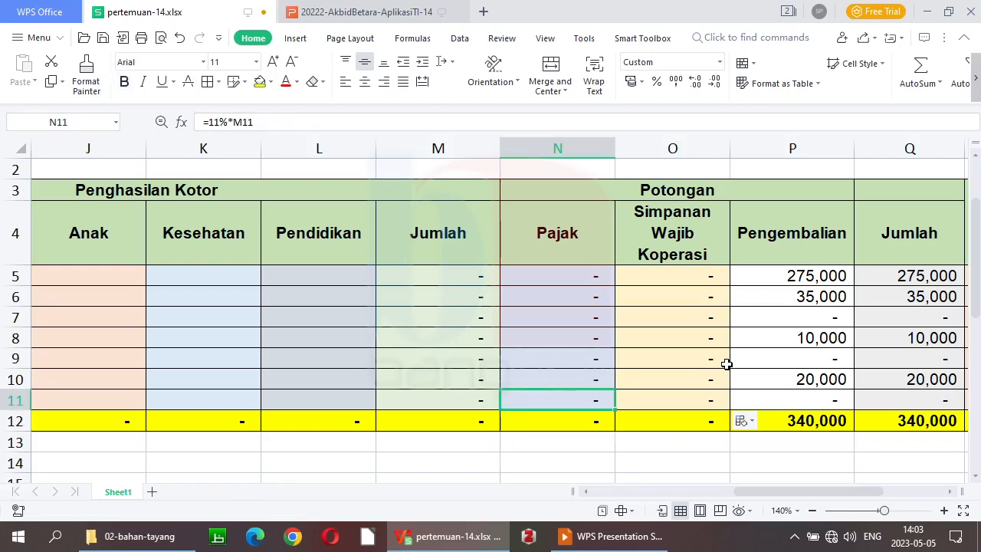
key("Up")
key("Up")
key("Up")
key("Up")
key("Up")
key("Up")
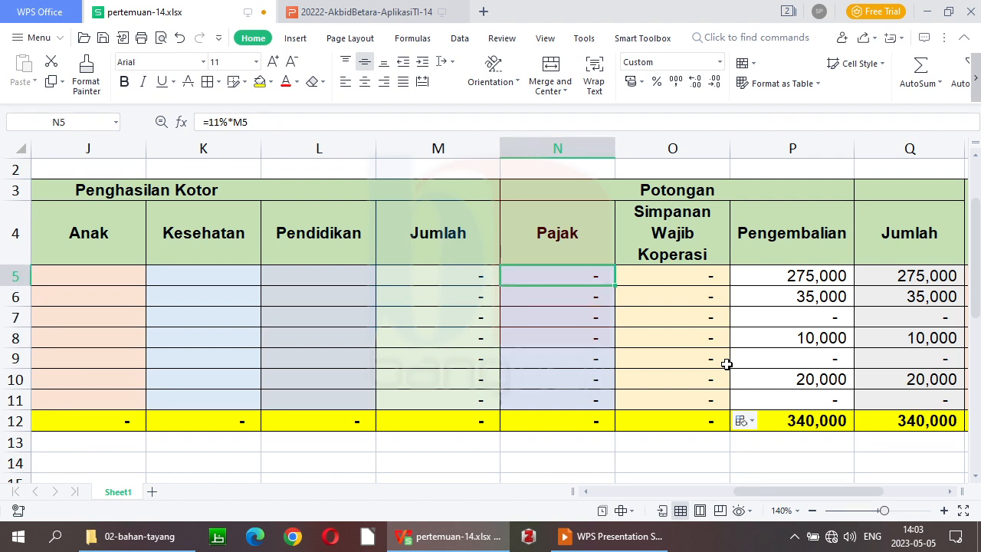
key("Right")
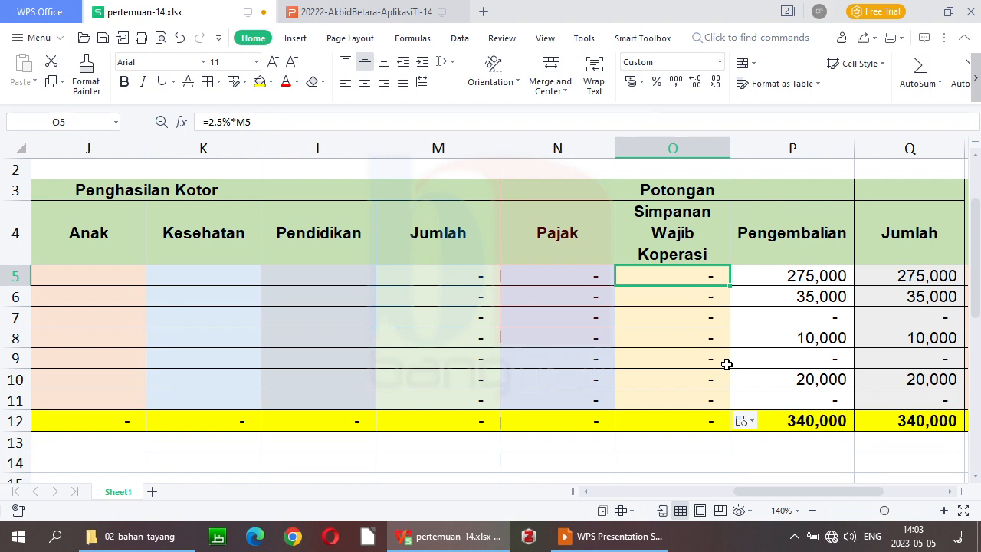
- Review the empty Penghasilan Kotor columns in row 5, going back from Pendidikan to the Pokok cell H5
key("Left")
key("Left")
key("Left")
key("Left")
key("Left")
key("Left")
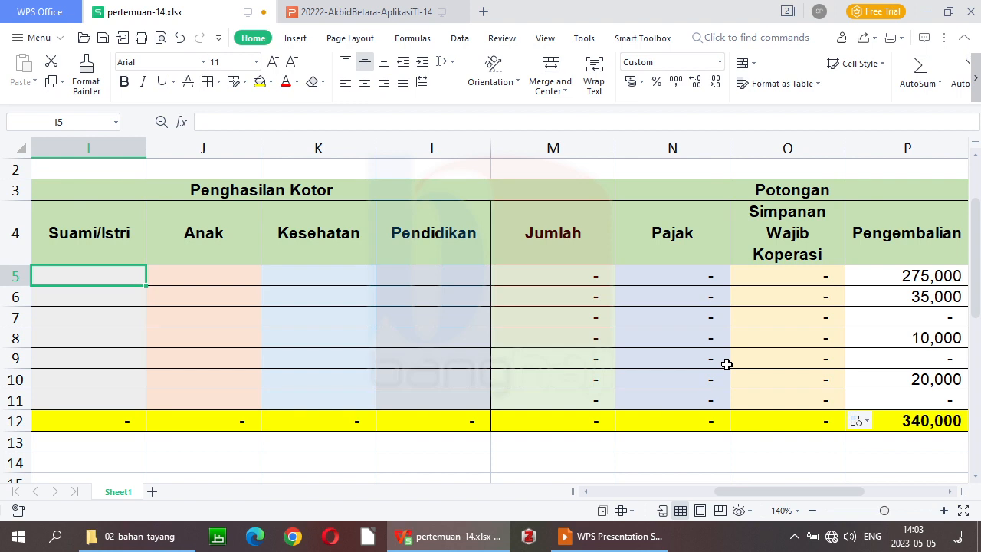
key("Left")
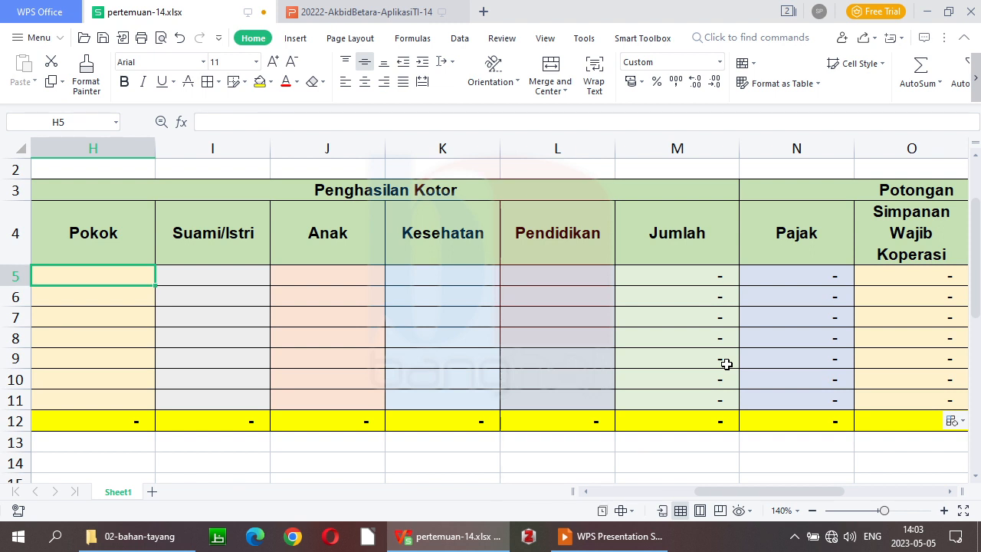
key("Right")
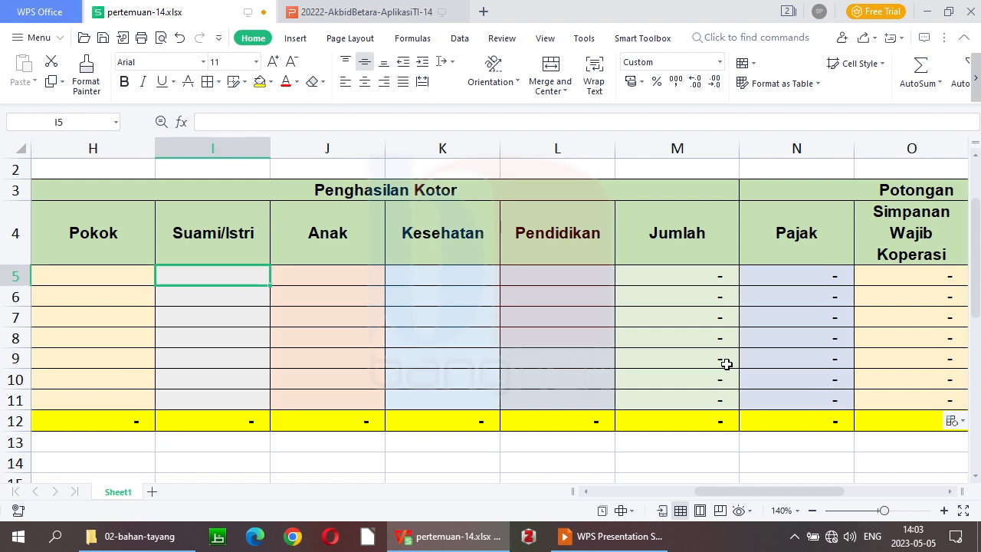
key("Left")
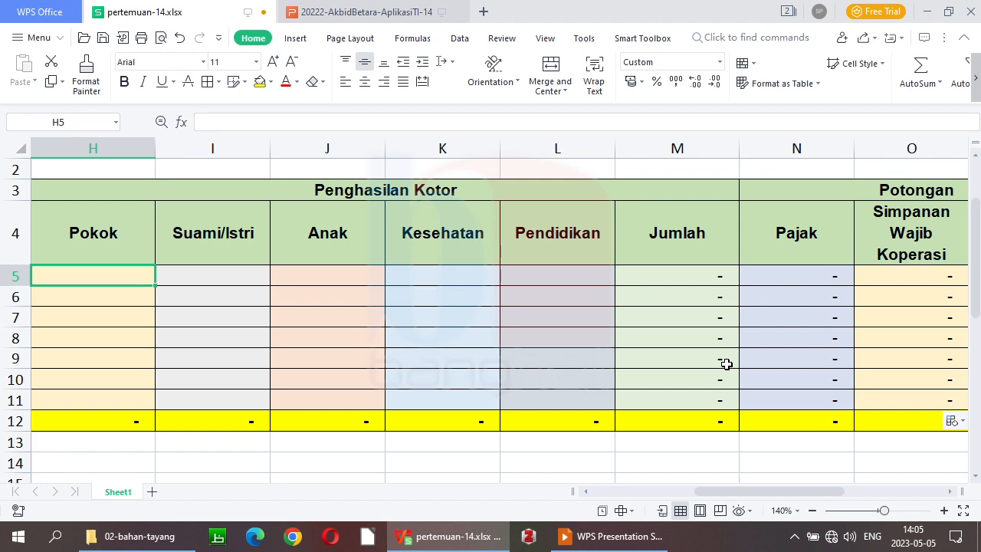
- Go back to the Petunjuk notes and look up the Tunjangan pendidikan rule in row 22
key("Left")
key("Left")
key("Left")
key("Left")
key("Left")
key("Left")
key("Left")
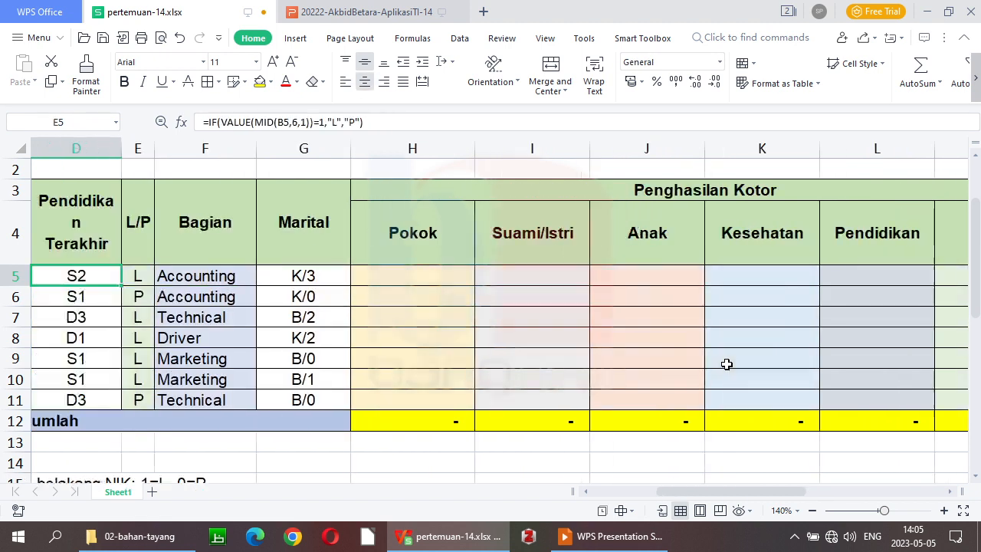
key("Down")
key("Down")
key("Down")
key("Down")
key("Down")
key("Down")
key("Down")
key("Down")
key("Down")
key("Down")
key("Down")
key("Down")
key("Down")
key("Down")
key("Down")
key("Down")
key("Down")
key("Down")
key("Down")
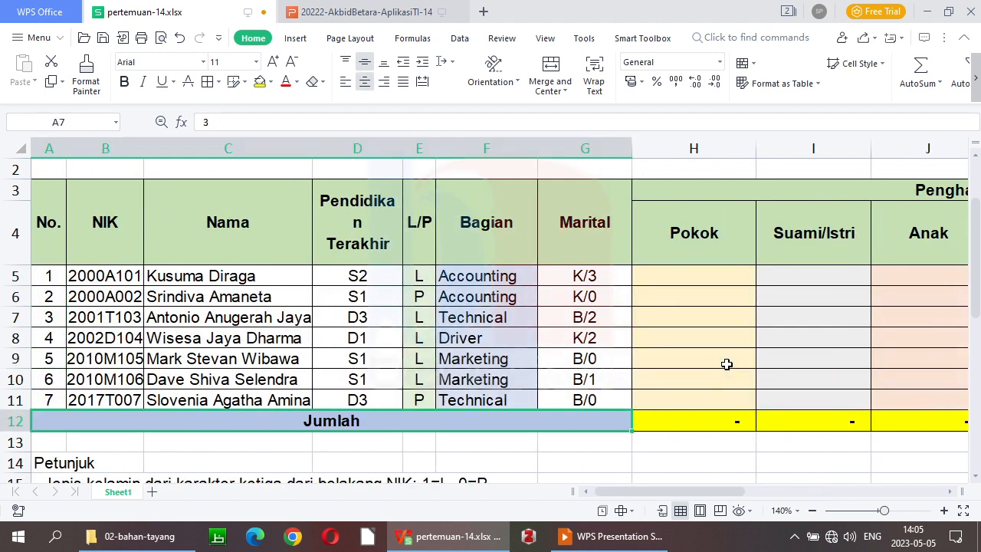
key("Down")
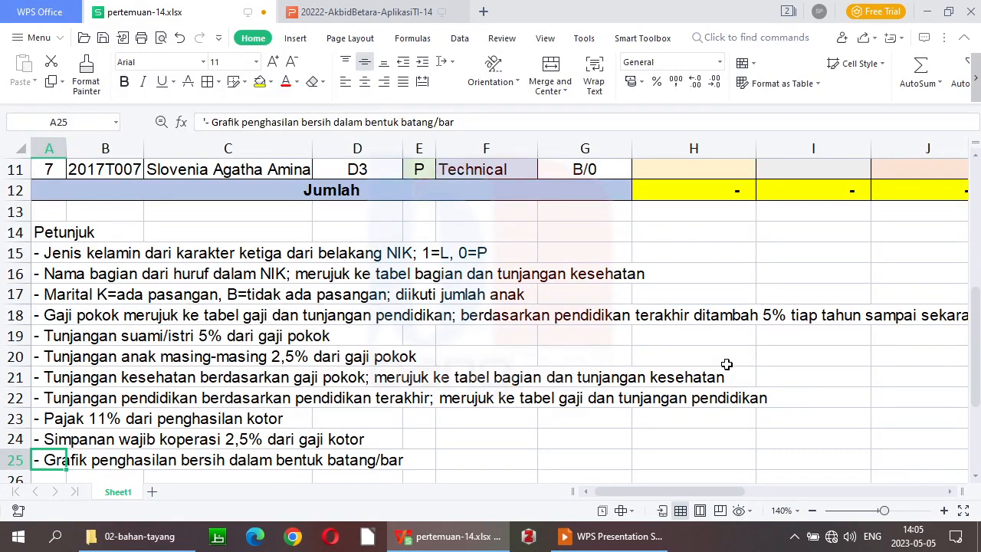
key("Up")
key("Up")
key("Up")
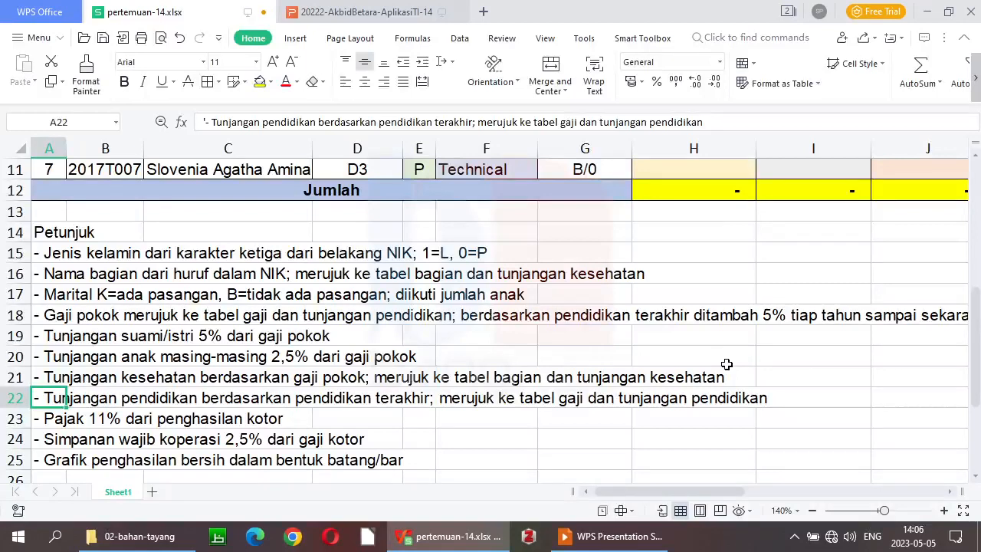
- Examine the allowance instructions and the two reference tables for departments and for salaries by education
key("Down")
key("Down")
key("Down")
key("Down")
key("Down")
key("Down")
key("Down")
key("Down")
key("Down")
key("Down")
key("Down")
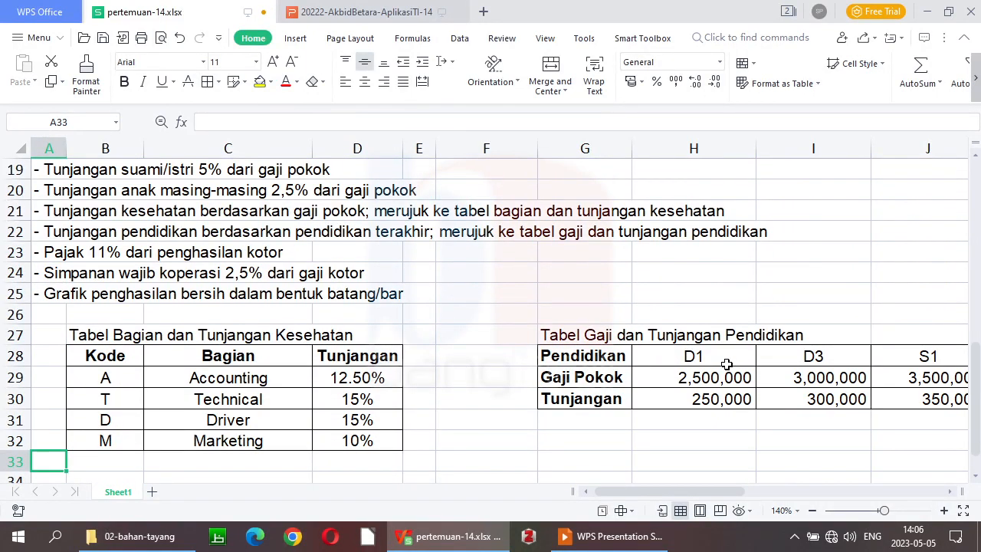
key("Up")
key("Up")
key("Up")
key("Up")
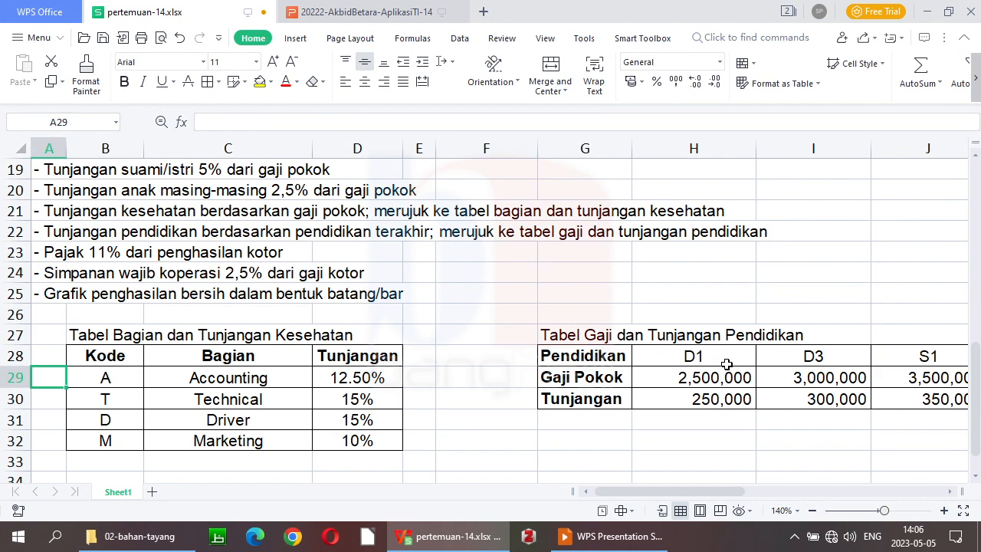
- Read back through the instructions up to the first employee's row in the payroll table
key("Up")
key("Up")
key("Up")
key("Up")
key("Up")
key("Up")
key("Up")
key("Up")
key("Up")
key("Up")
key("Up")
key("Up")
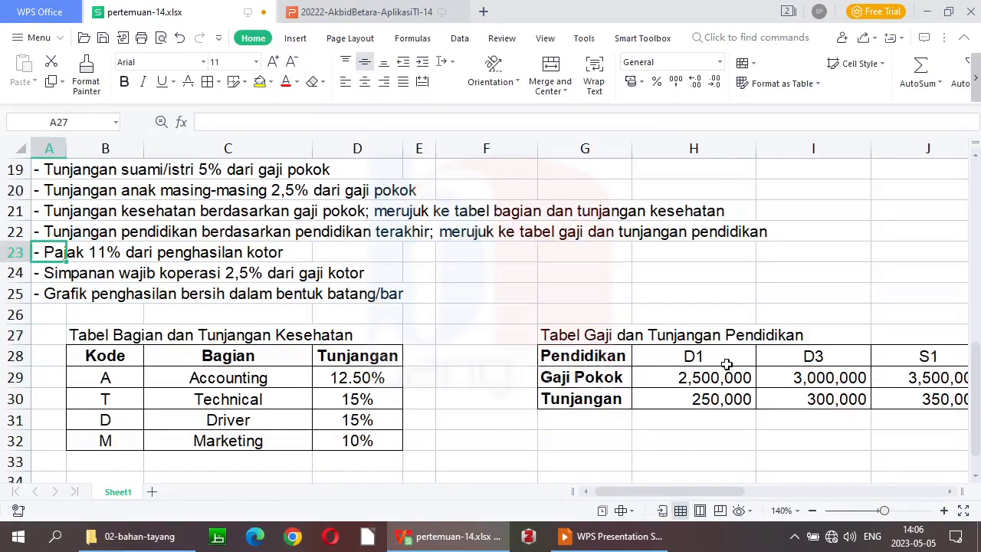
key("Up")
key("Up")
key("Up")
key("Up")
key("Up")
key("Up")
key("Up")
key("Up")
key("Up")
key("Up")
key("Up")
key("Up")
key("Up")
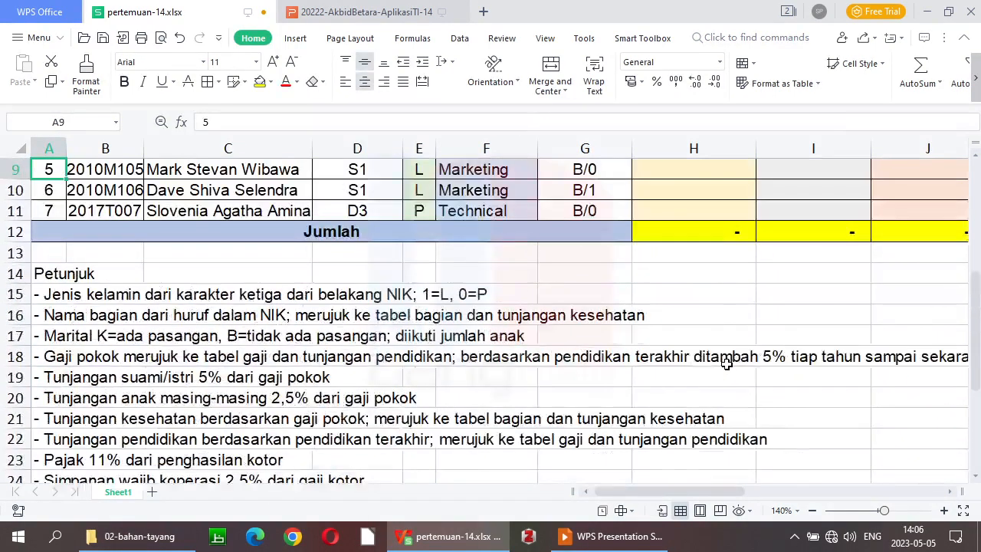
key("Down")
key("Down")
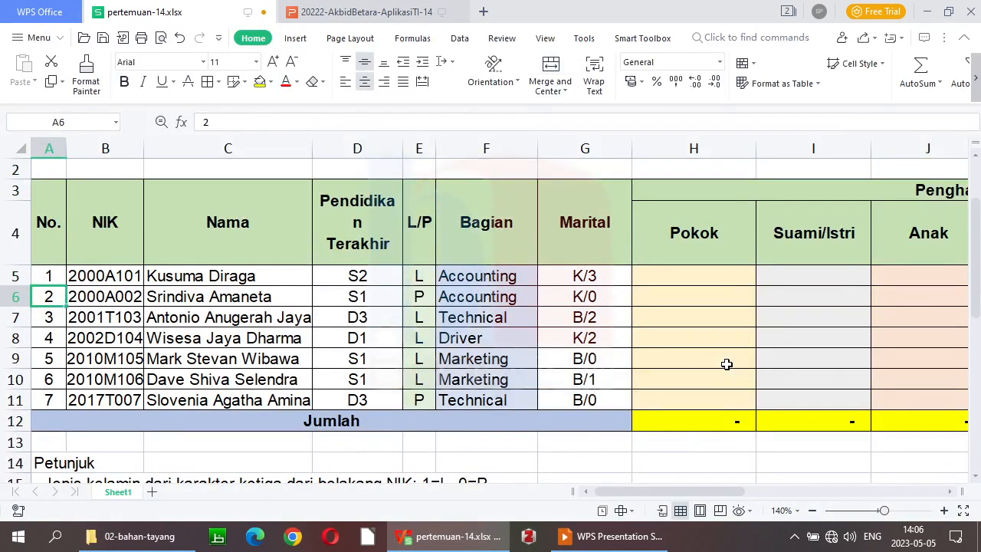
key("Up")
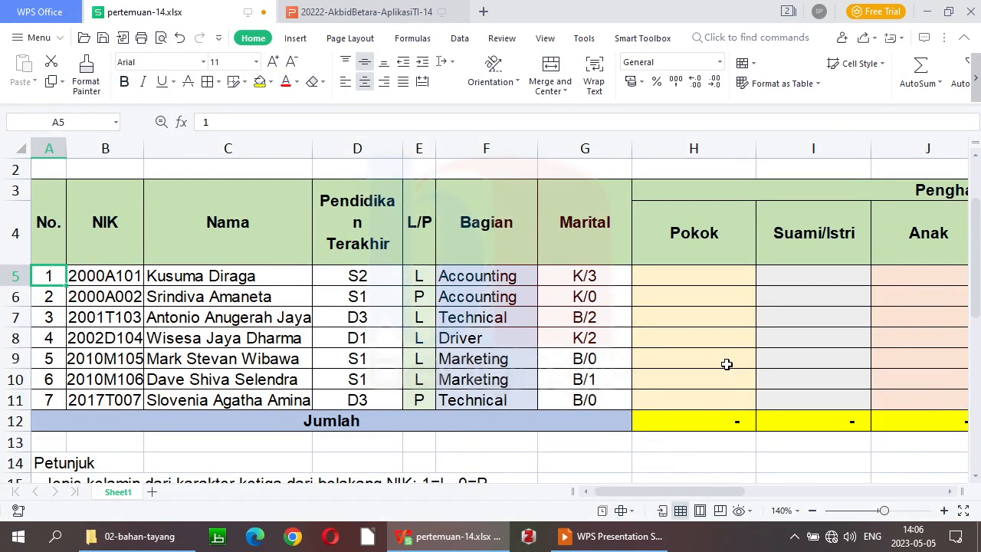
- Review the payroll columns along the first employee's row, from NIK through the gross income and deduction columns
key("Right")
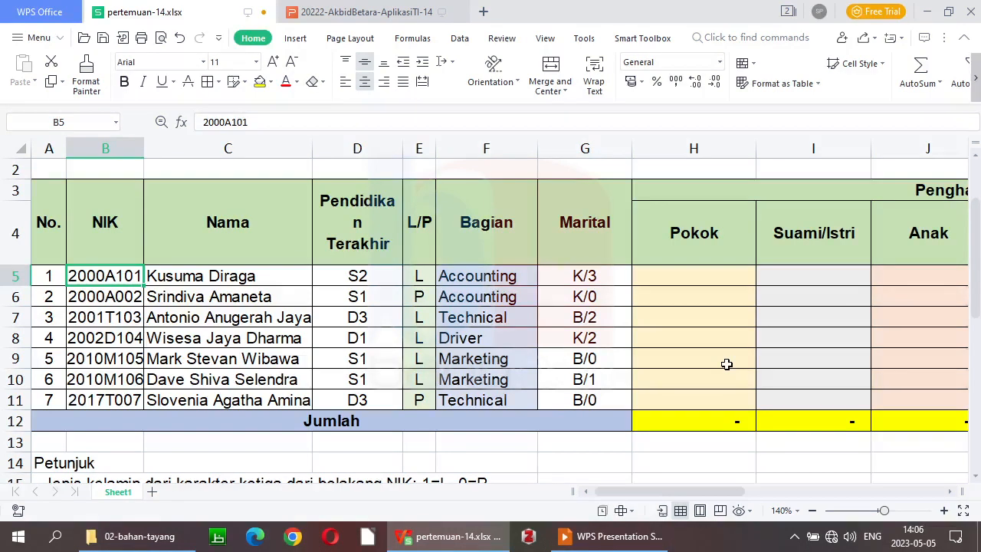
key("Right")
key("Right")
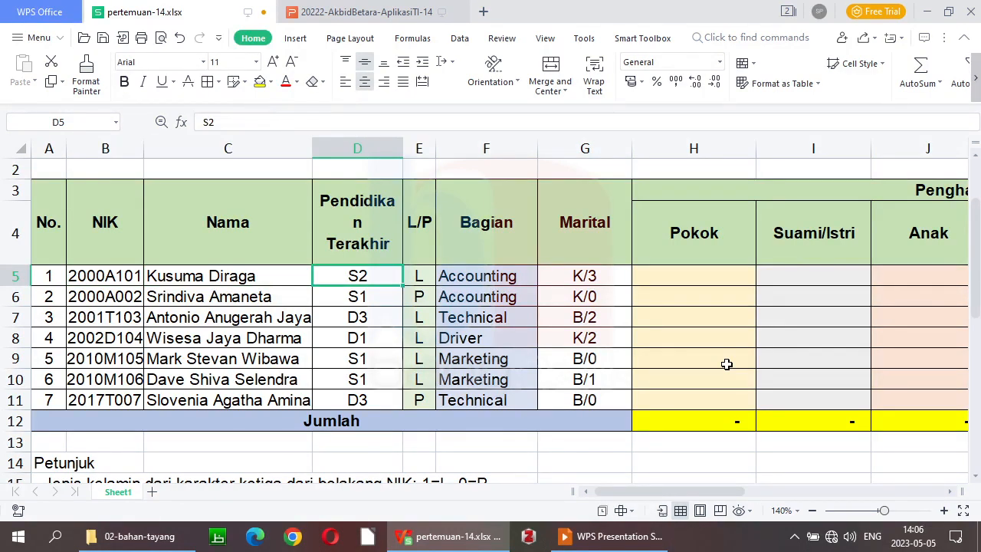
key("Right")
key("Right")
key("Right")
key("Right")
key("Right")
key("Right")
key("Right")
key("Right")
key("Left")
key("Right")
key("Right")
key("Right")
key("Left")
key("Left")
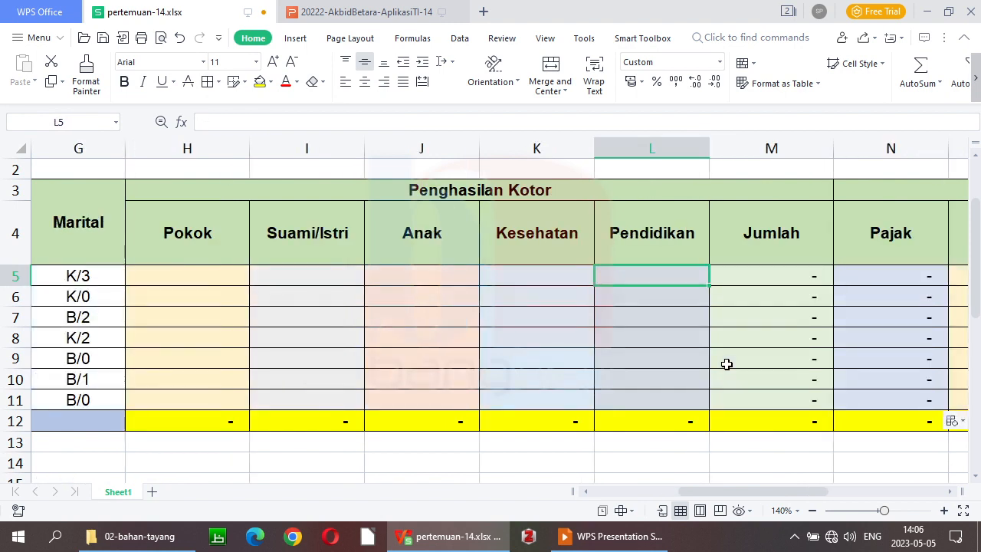
key("Left")
key("Left")
key("Left")
key("Left")
key("Left")
key("Left")
key("Left")
key("Left")
key("Left")
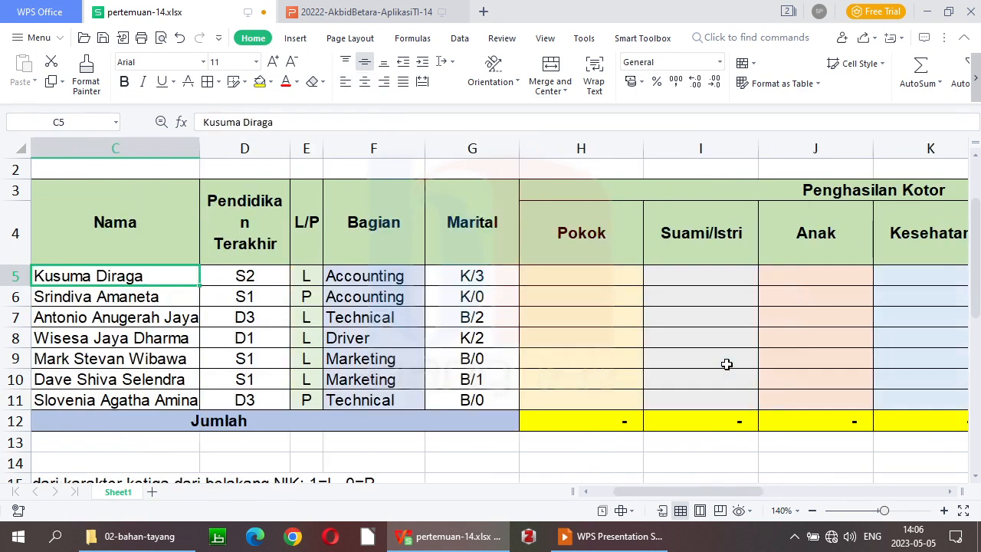
- Check the last-education values of all employees in D5 through D11
key("Right")
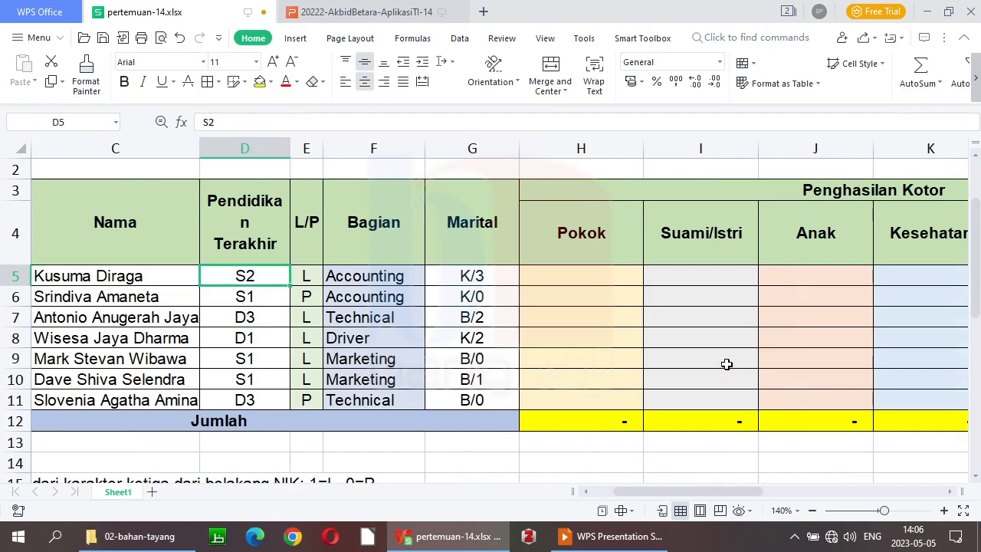
key("Down")
key("Down")
key("Down")
key("Down")
key("Down")
key("Down")
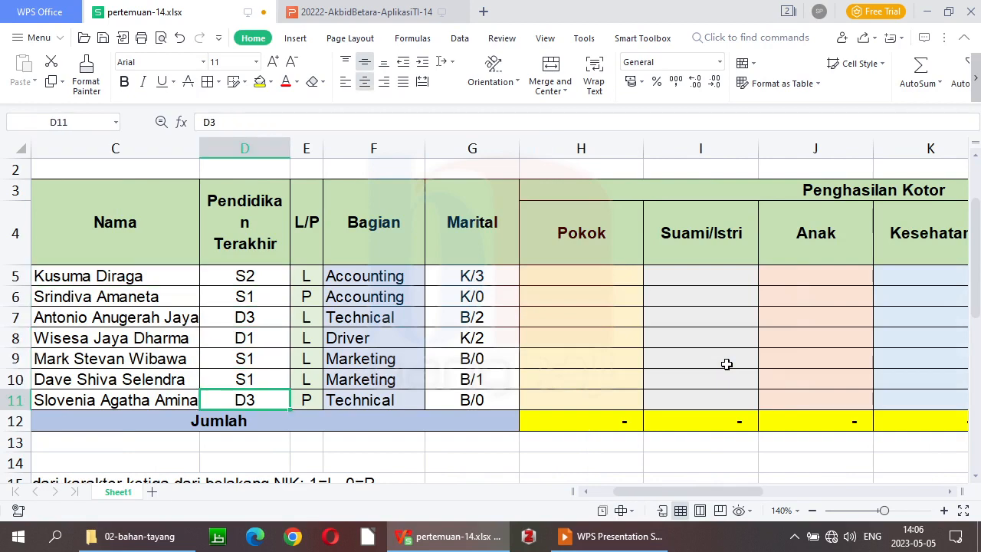
- Examine the salary and education allowance table in G28:K30, including its education, base salary and allowance rows
key("Down")
key("Down")
key("Down")
key("Down")
key("Down")
key("Down")
key("Down")
key("Down")
key("Down")
key("Down")
key("Down")
key("Down")
key("Down")
key("Down")
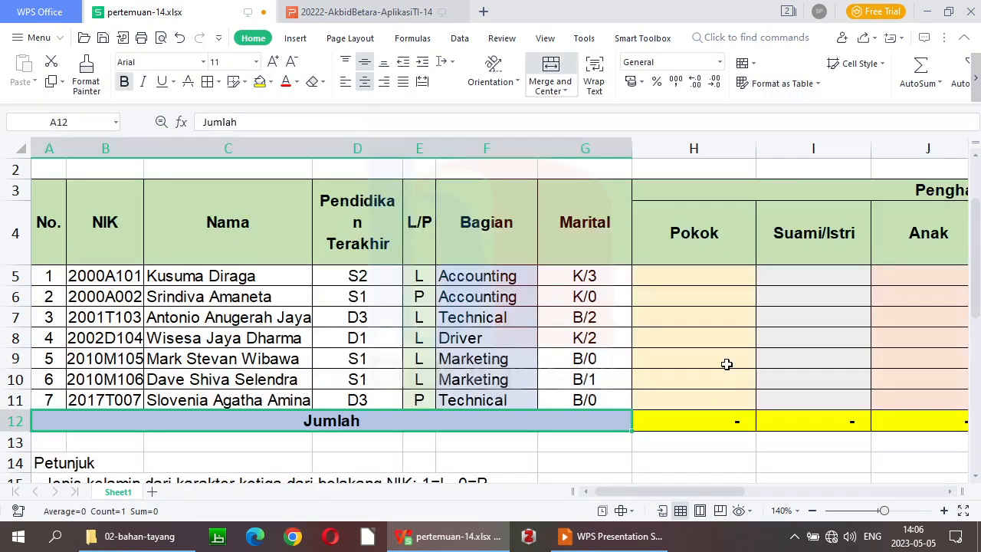
key("Down")
key("Down")
key("Down")
key("Down")
key("Down")
key("Down")
key("Down")
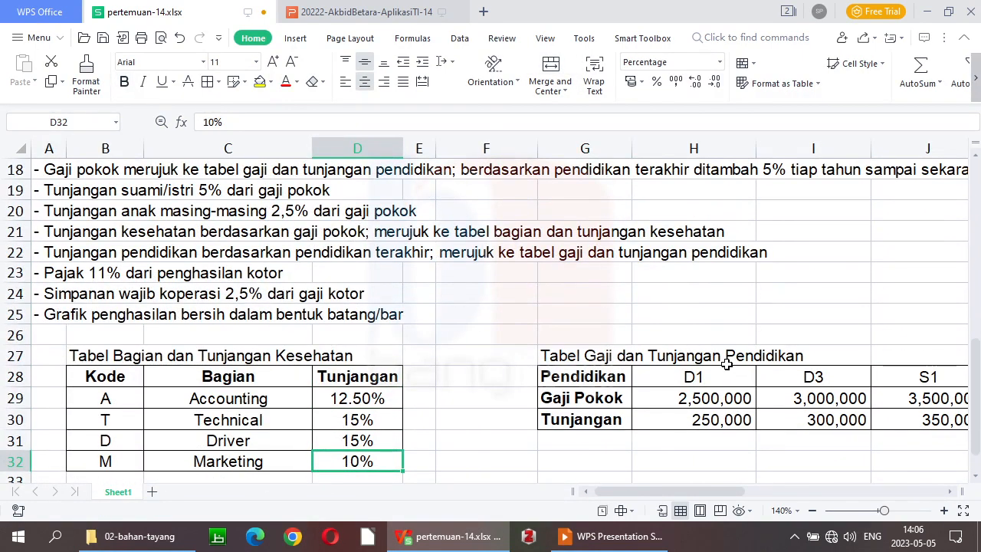
left_click_drag(650, 490, 719, 495)
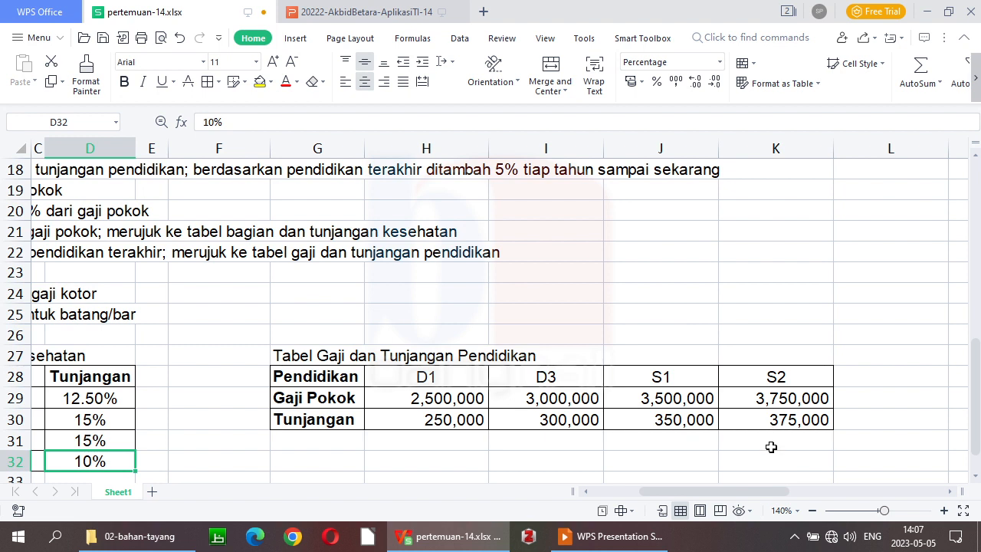
left_click_drag(284, 368, 801, 420)
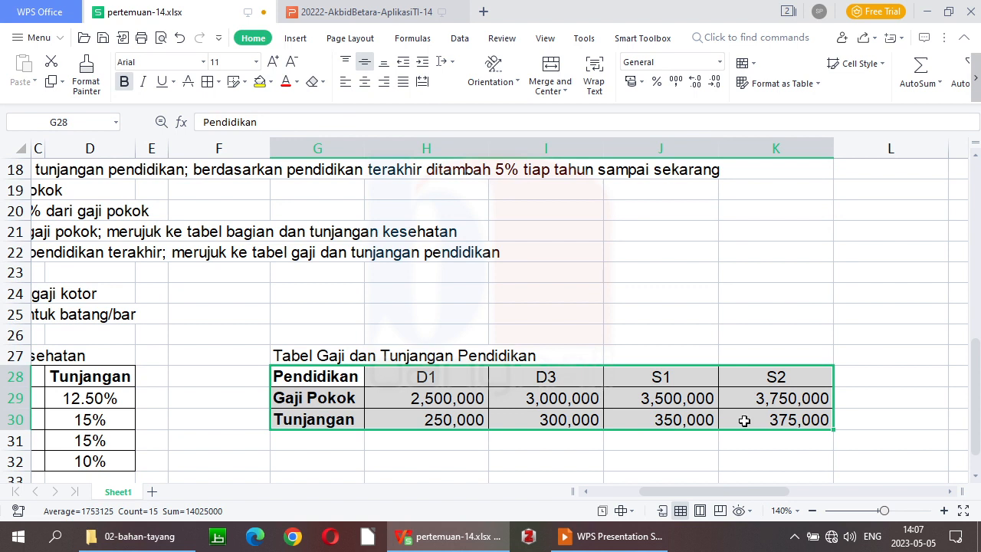
left_click(408, 399)
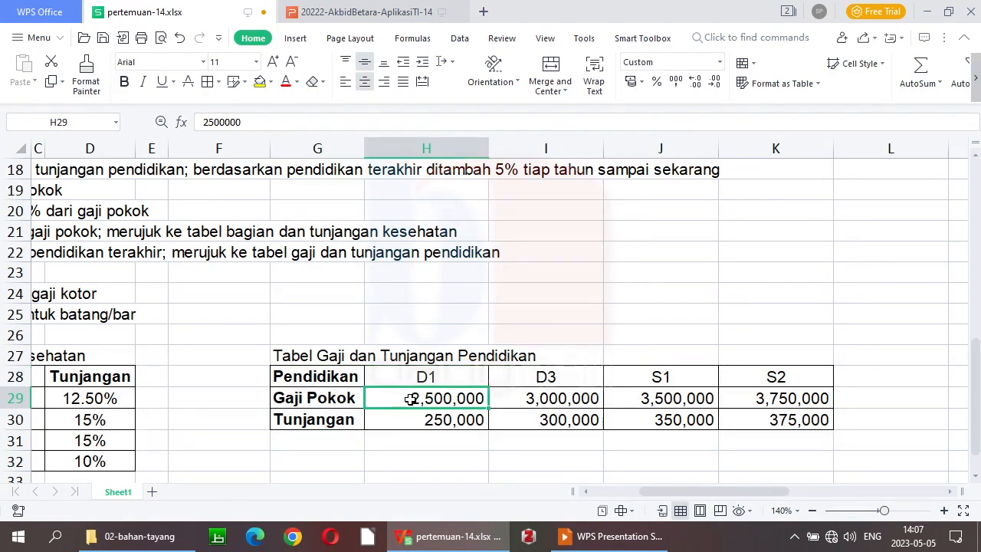
- Begin an HLOOKUP formula in the first employee's Pendidikan allowance cell L5, with D5 as the lookup value
left_click_drag(720, 491, 675, 491)
left_click_drag(975, 429, 977, 253)
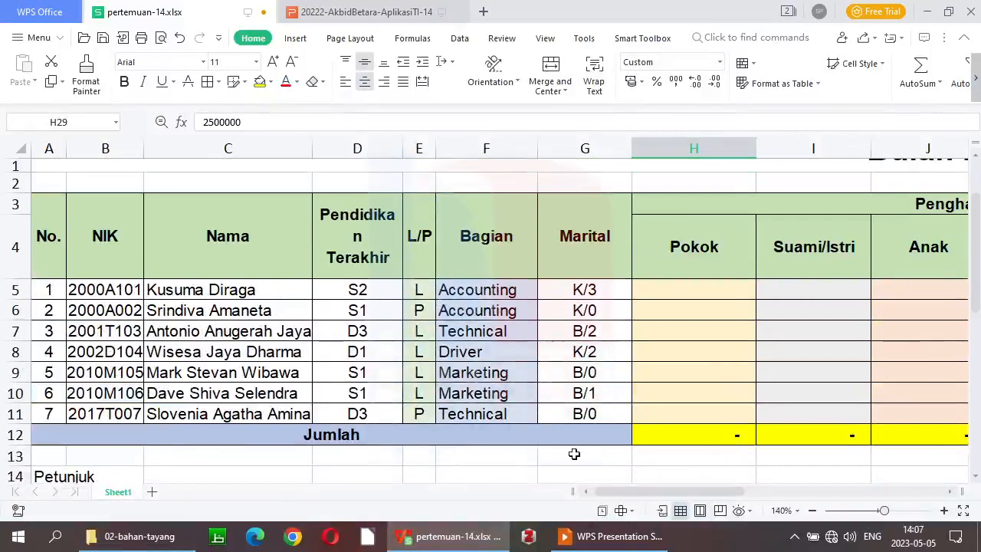
left_click_drag(619, 491, 701, 489)
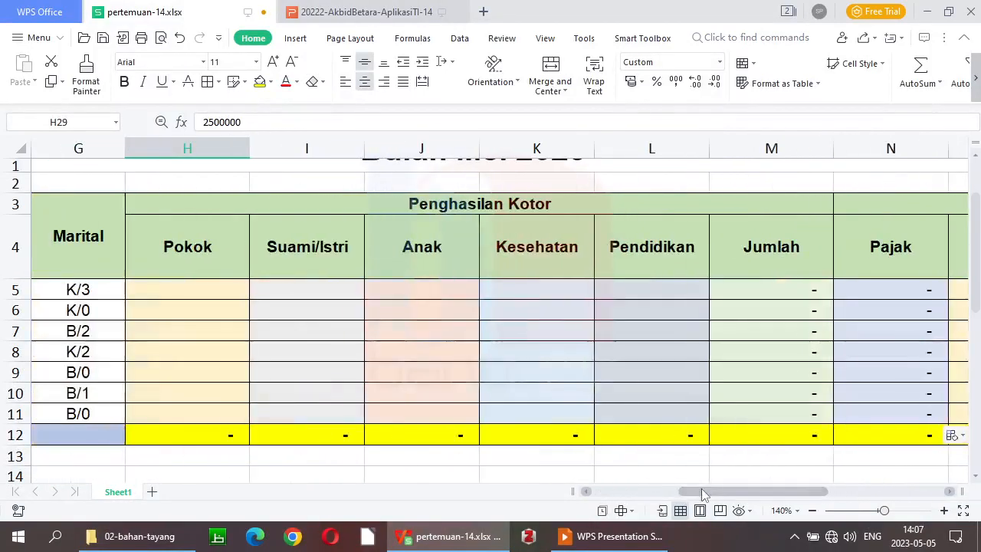
left_click(649, 295)
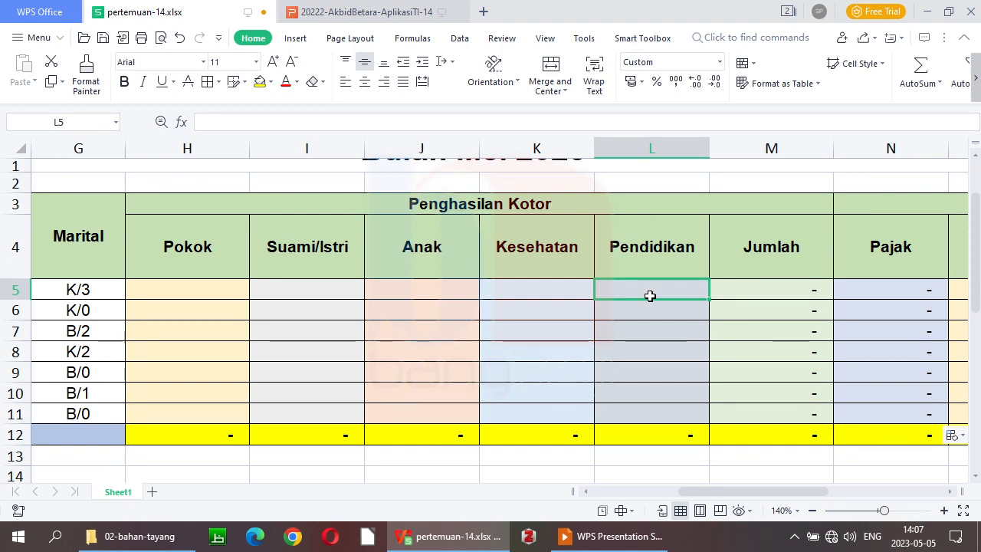
type("=")
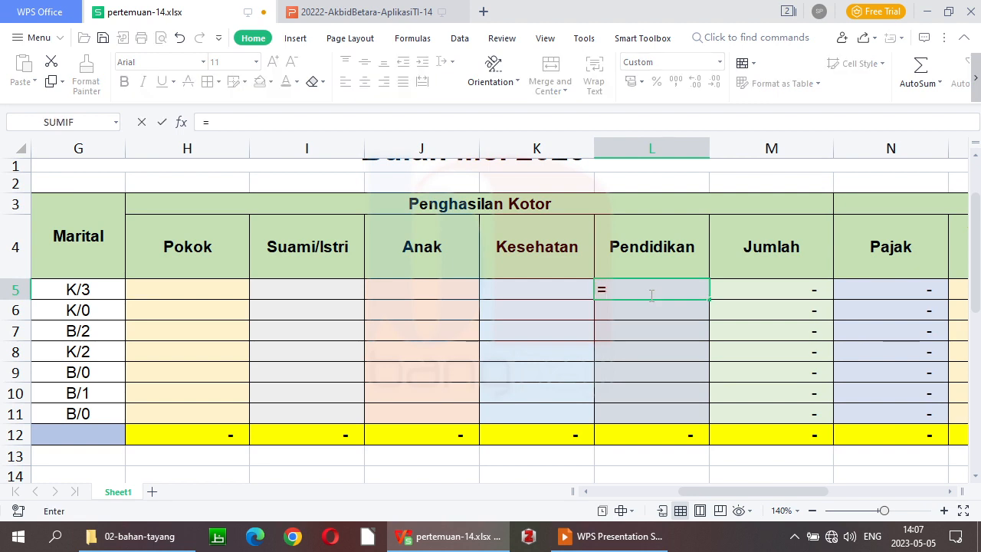
type("hlookup")
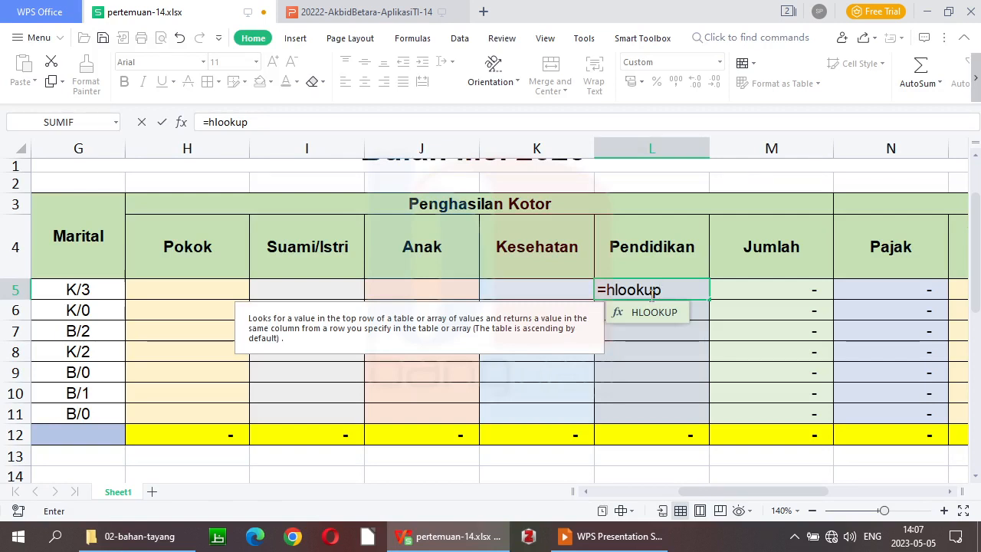
type("(")
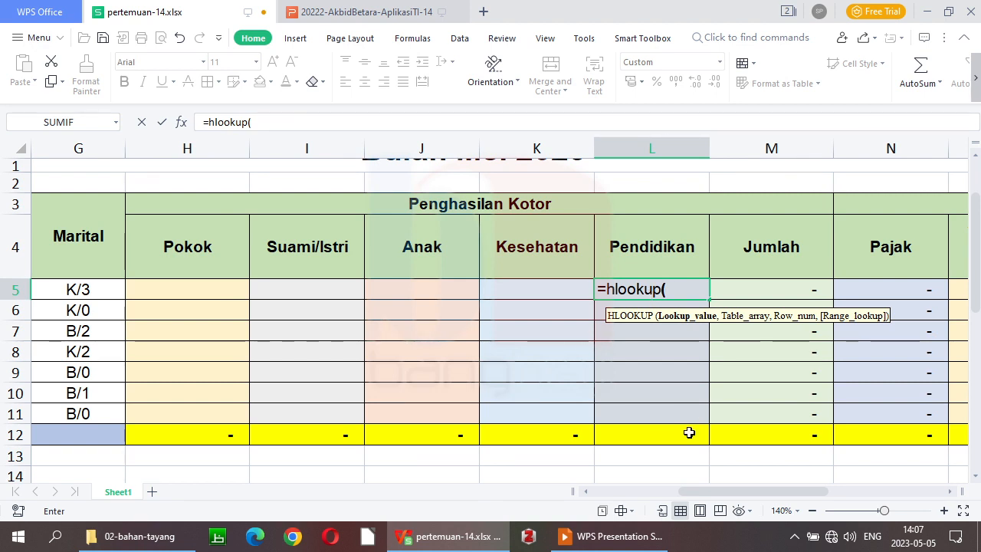
left_click_drag(699, 489, 636, 494)
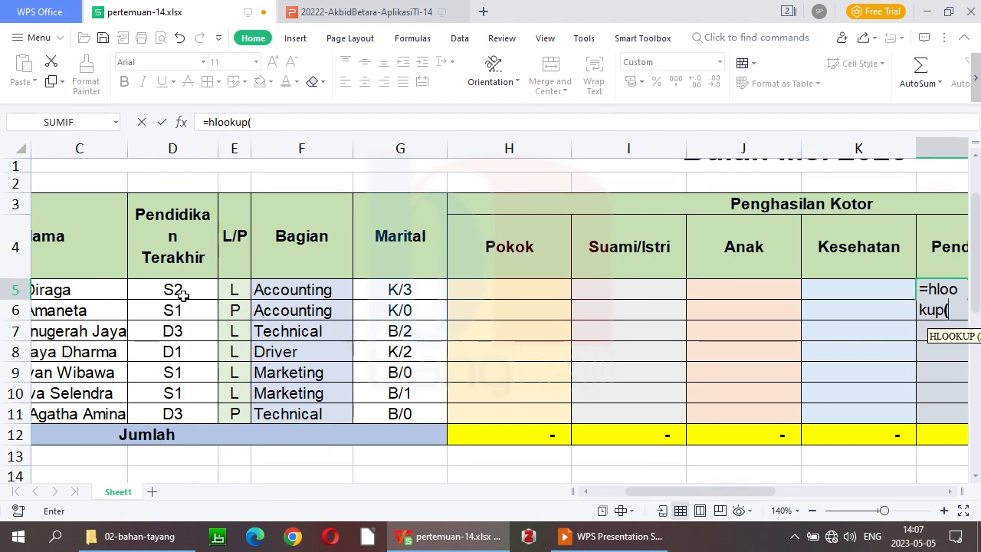
left_click(182, 295)
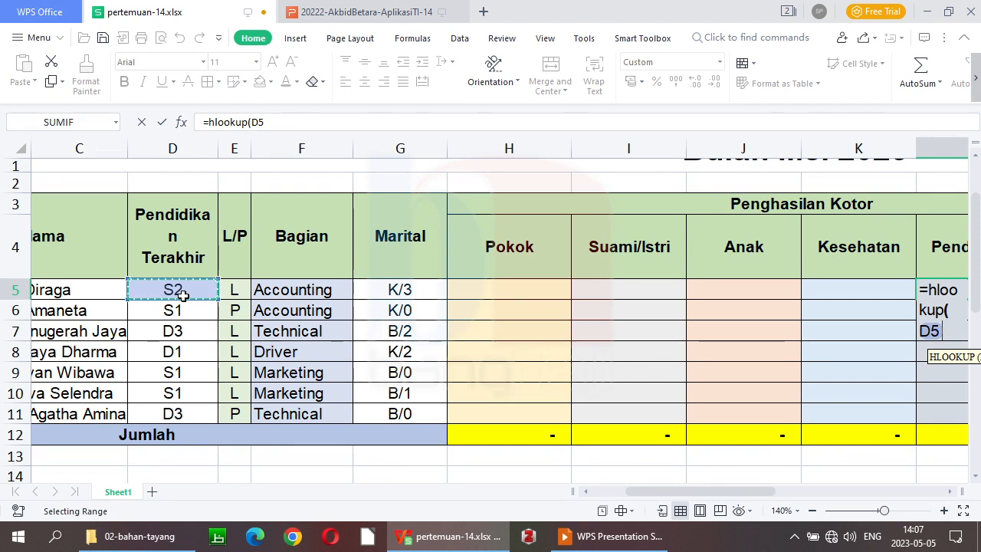
type(",")
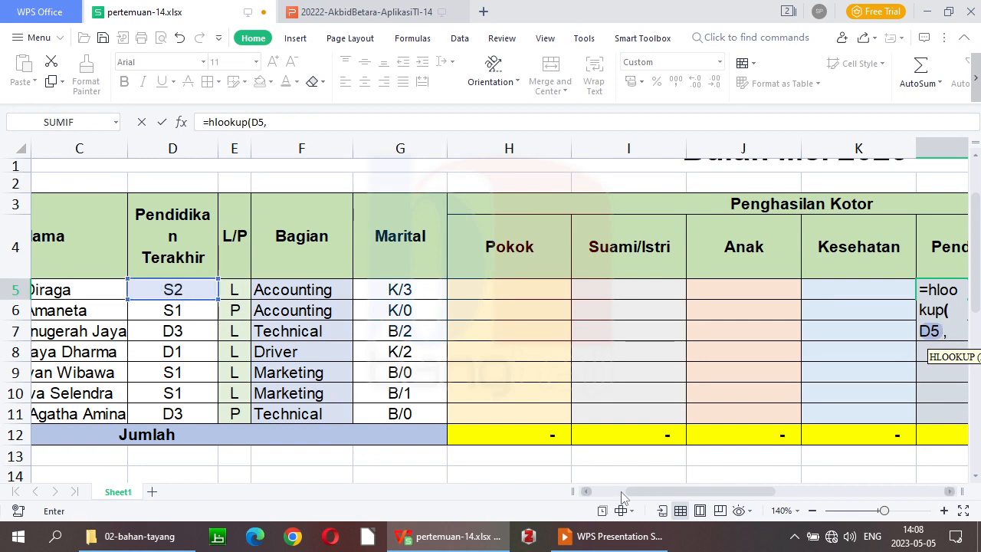
- Set the formula's table array to the salary and education allowance table as the absolute range $G$28:$K$30
left_click_drag(703, 492, 743, 498)
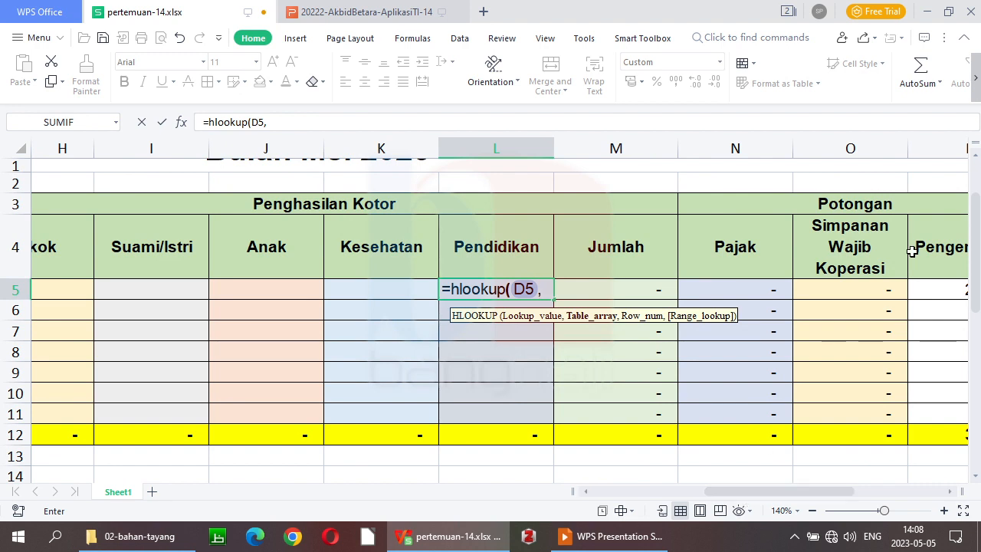
left_click_drag(977, 218, 978, 376)
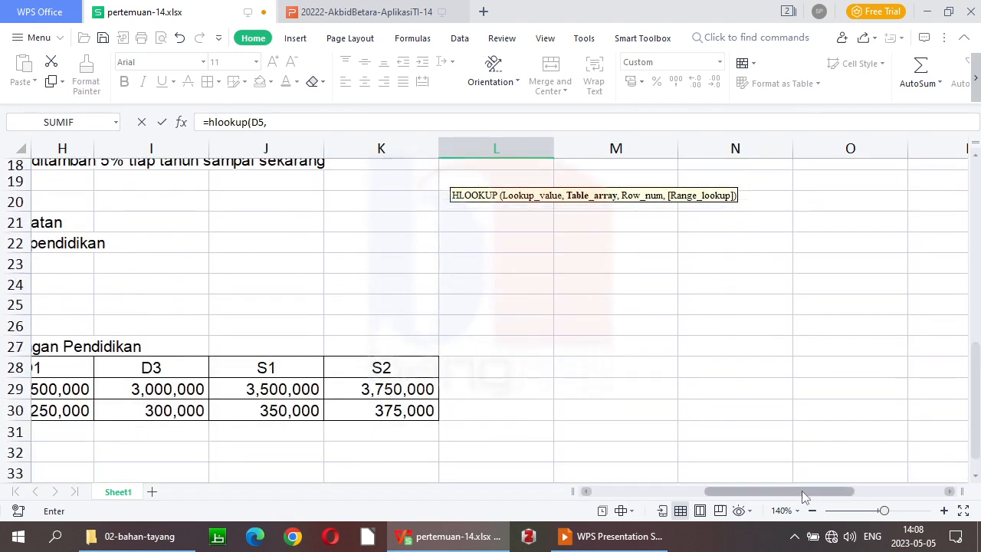
left_click_drag(805, 497, 742, 498)
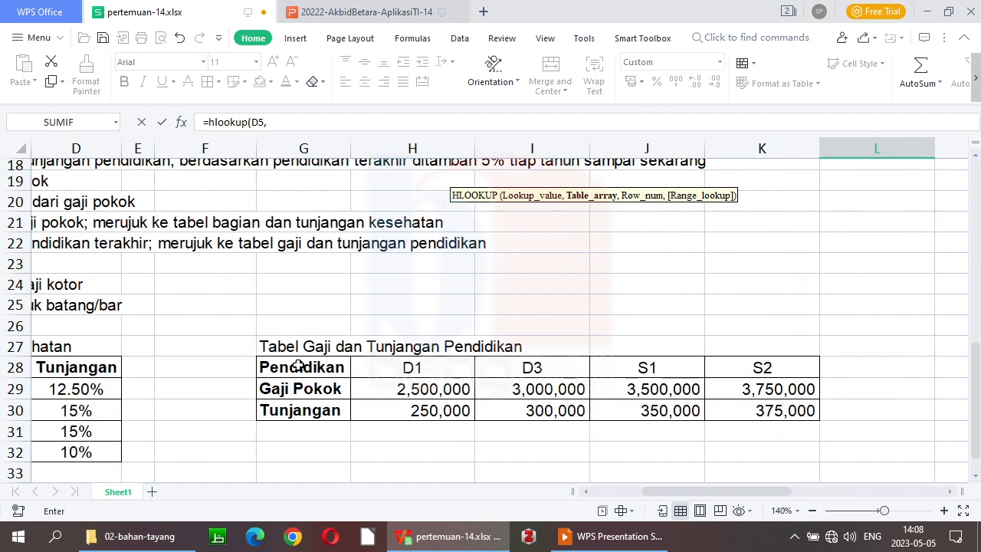
left_click_drag(298, 367, 316, 419)
left_click_drag(400, 411, 769, 411)
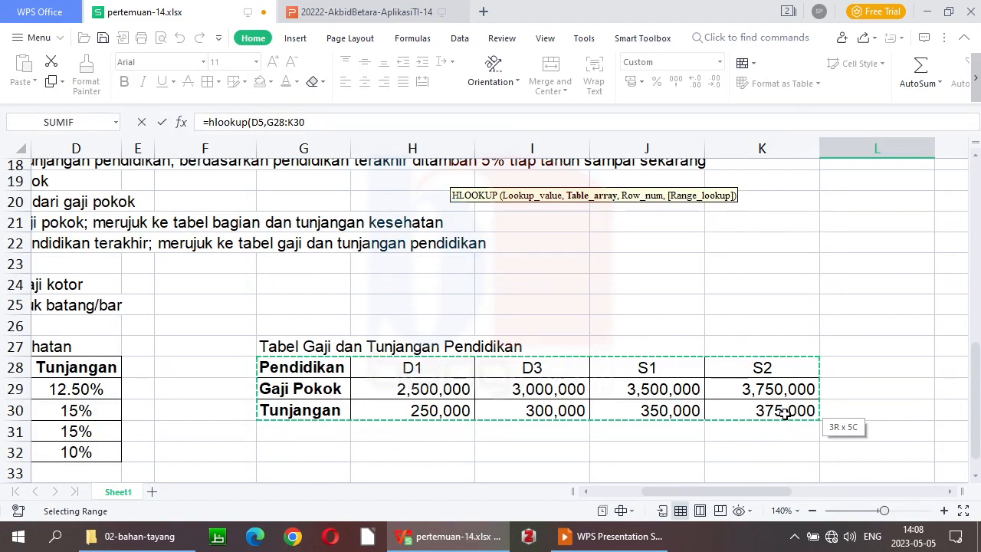
left_click_drag(784, 413, 784, 413)
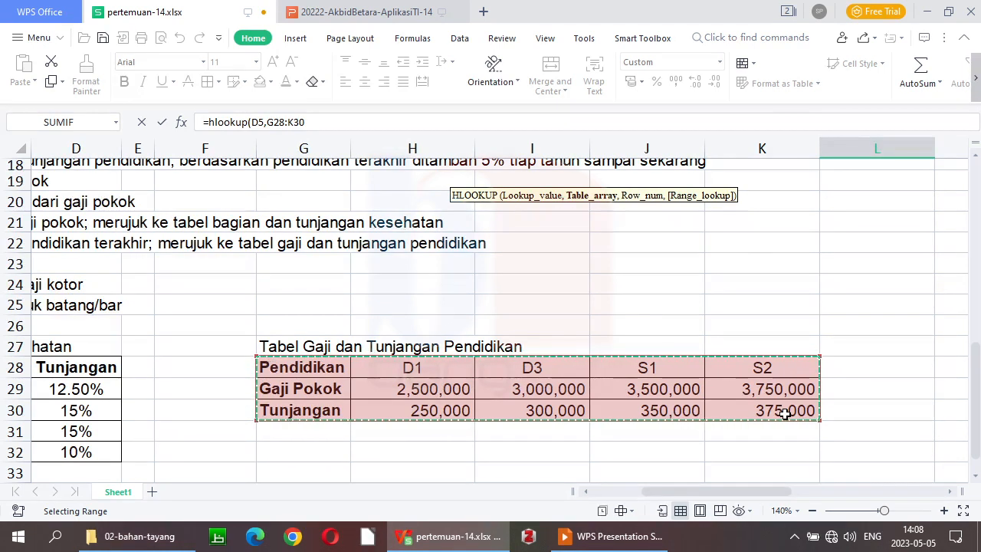
key("F4")
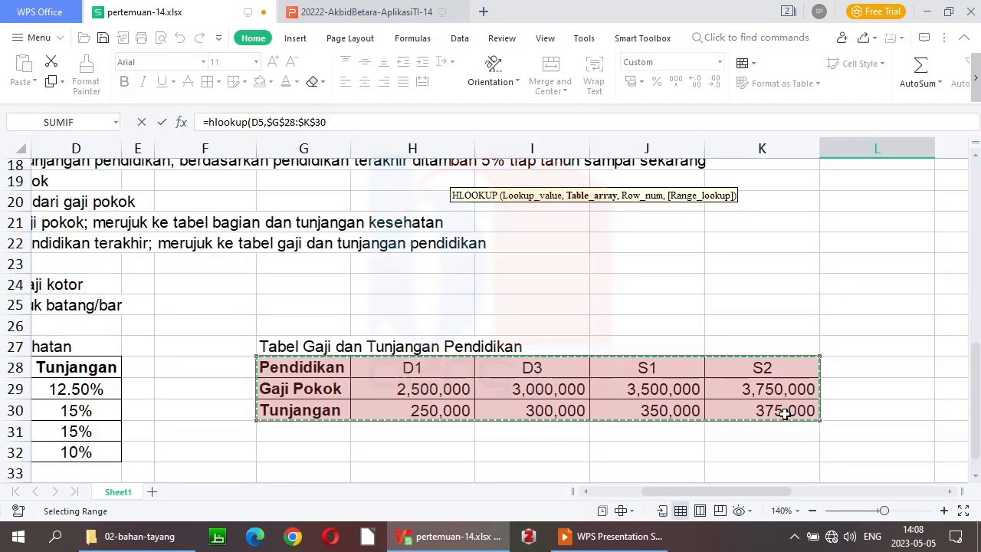
type(",")
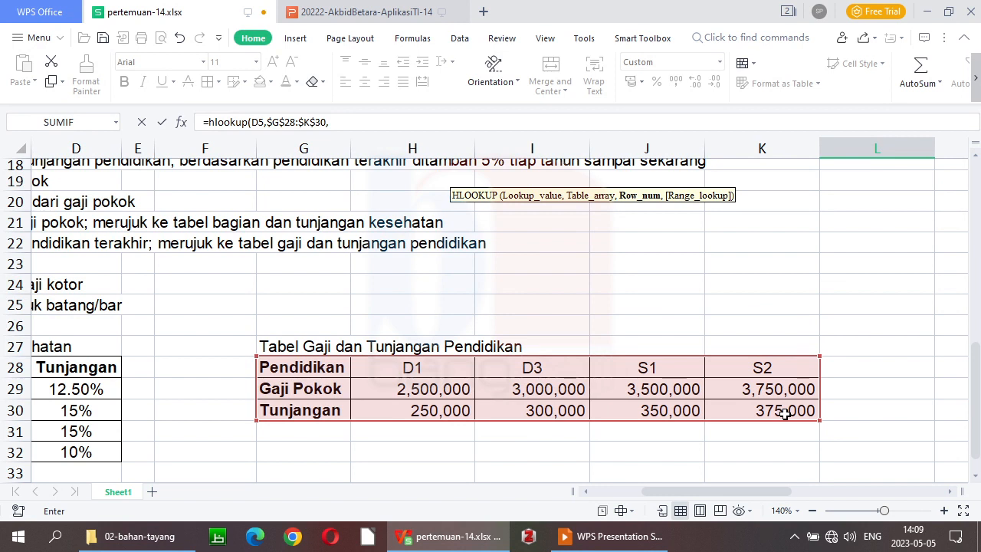
- Complete the HLOOKUP in L5 with row number 3 and range lookup 0, and reselect the cell
type("3")
type(",")
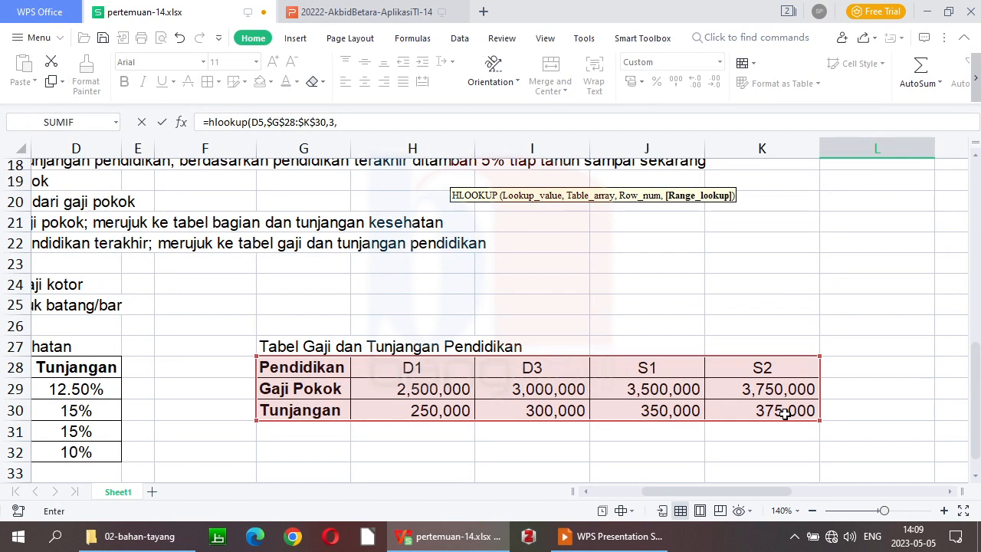
type("0")
key("Return")
key("Up")
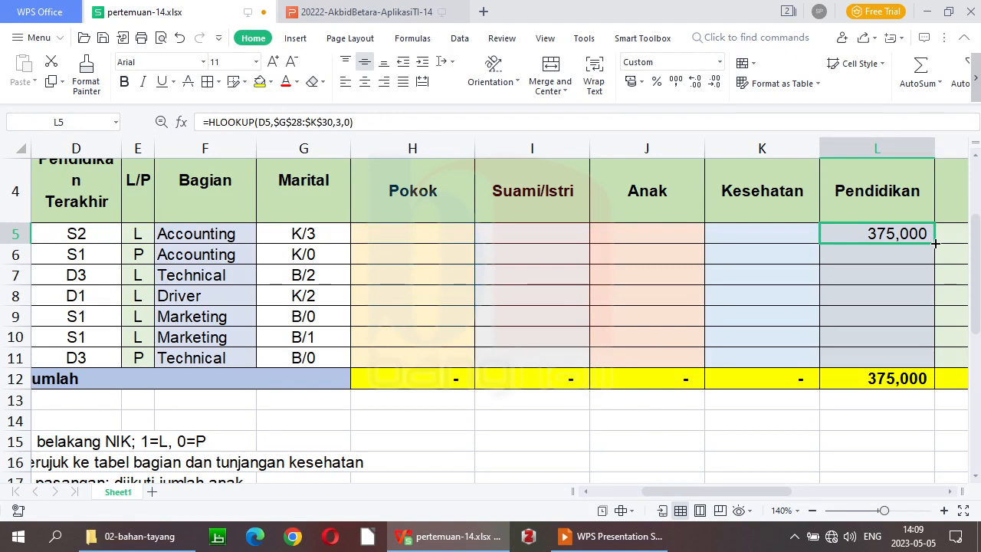
- Fill the education allowance formula from L5 down through L11 for the remaining employees
left_click_drag(935, 259, 926, 372)
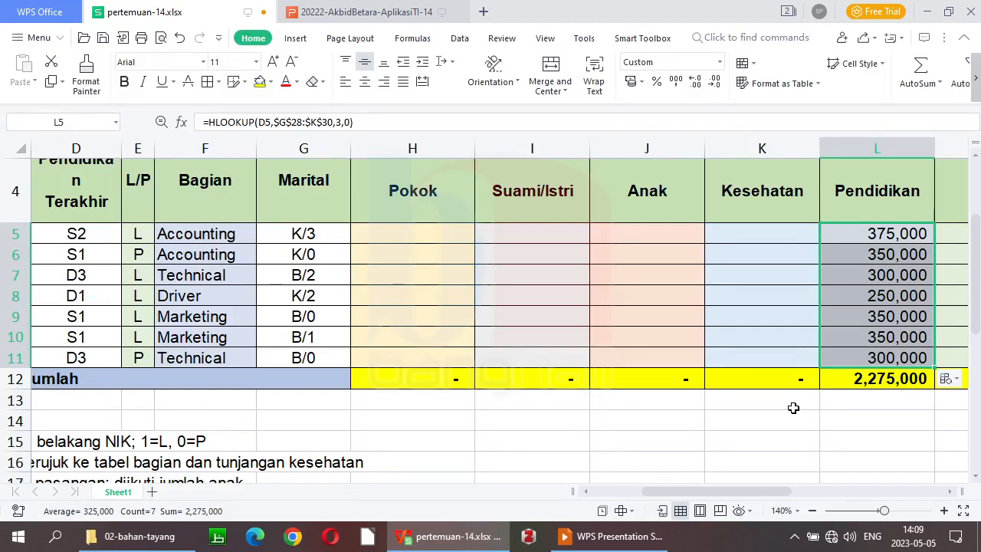
key("Left")
key("Left")
key("Left")
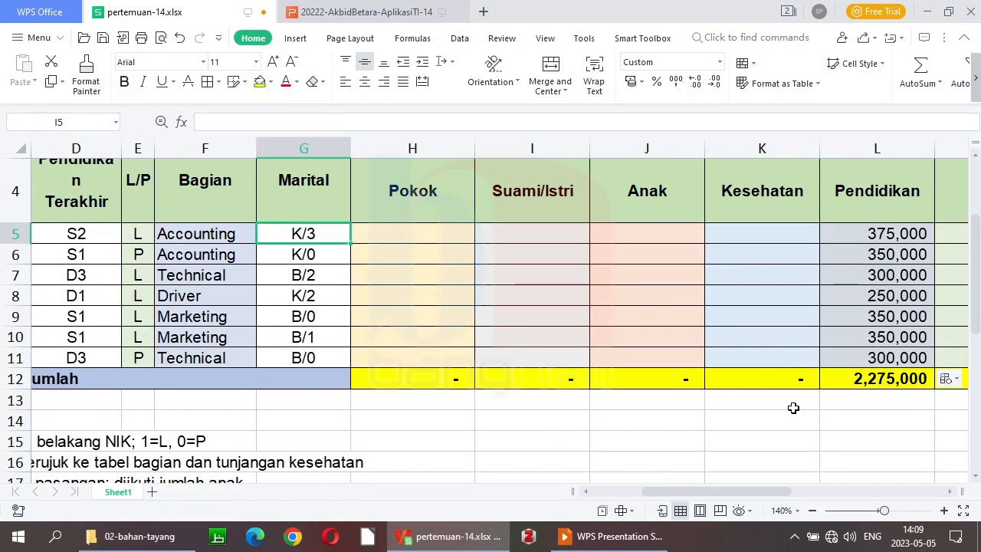
- Read the Petunjuk instructions below the payroll table, down to the tax rule in row 23
key("Home")
key("Down")
key("Down")
key("Down")
key("Down")
key("Down")
key("Down")
key("Down")
key("Down")
key("Down")
key("Down")
key("Down")
key("Down")
key("Down")
key("Down")
key("Down")
key("Down")
key("Down")
key("Down")
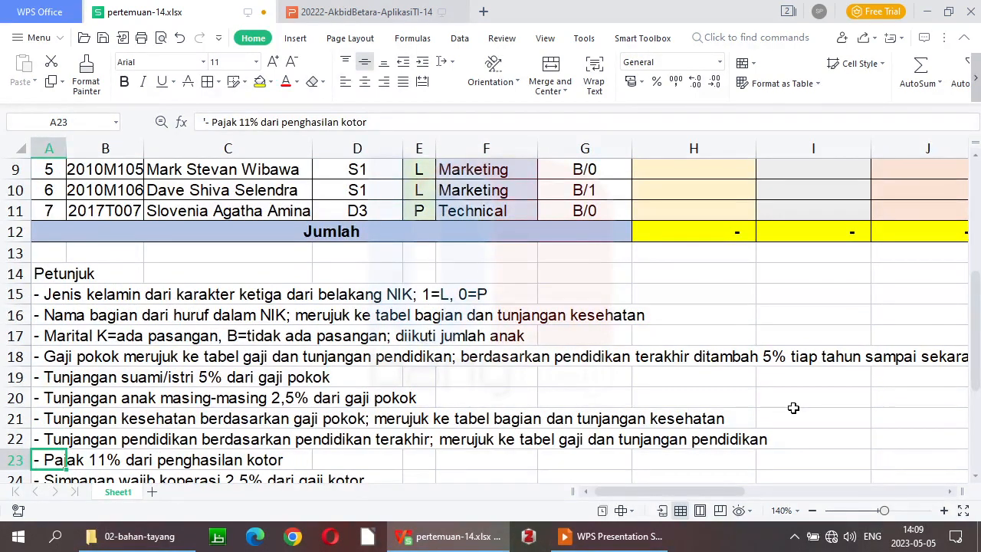
- Examine the last instructions and the two reference tables for department health allowances and for salary and education allowances
key("Up")
key("Down")
key("Down")
key("Down")
key("Down")
key("Down")
key("Down")
key("Down")
key("Down")
key("Down")
key("Down")
key("Down")
key("Down")
key("Down")
key("Down")
key("Up")
key("Up")
key("Up")
key("Up")
key("Up")
key("Up")
key("Up")
key("Up")
key("Up")
key("Up")
key("Up")
key("Up")
key("Up")
key("Up")
key("Up")
key("Up")
key("Up")
key("Up")
key("Up")
key("Up")
key("Up")
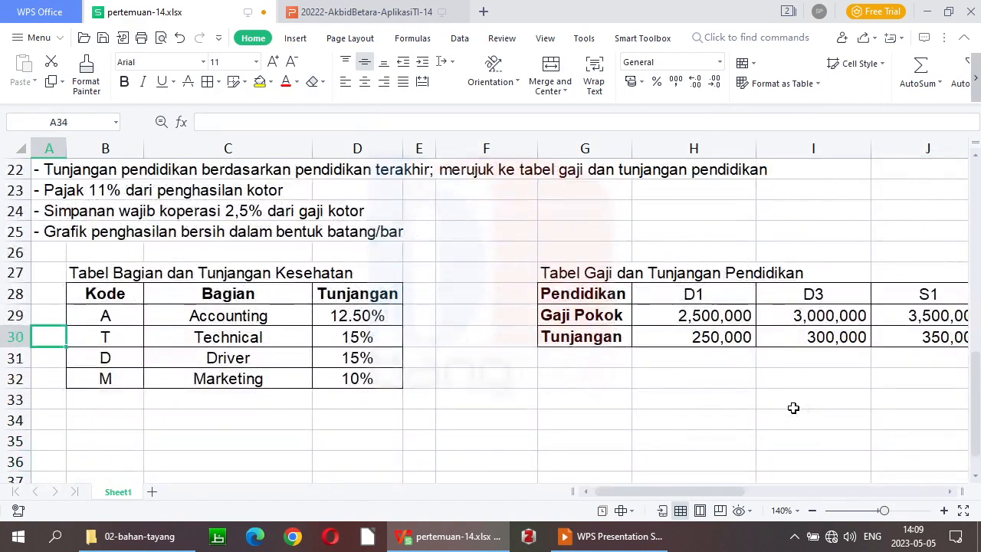
key("Up")
key("Up")
key("Up")
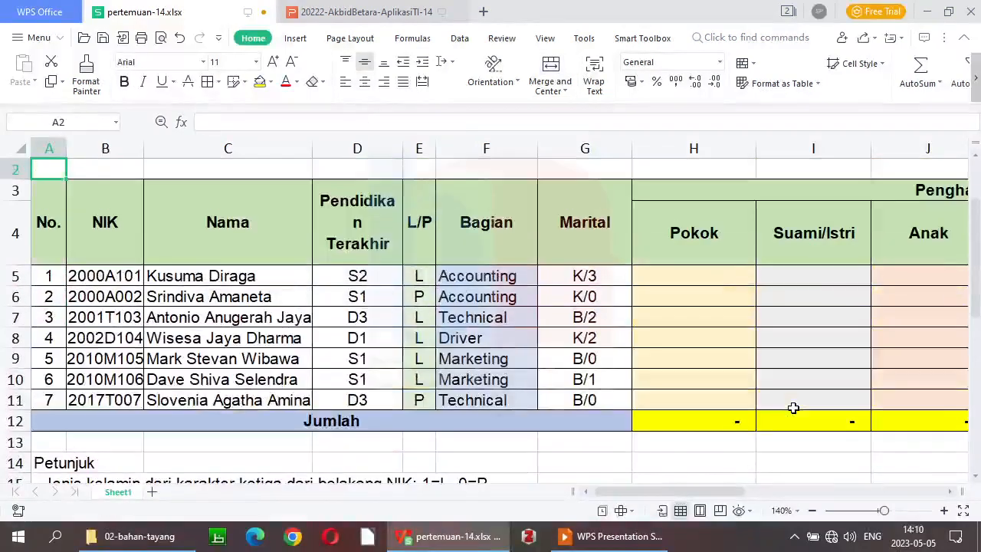
- Examine the first employee's row across the gross income and deduction columns, finishing on the Pendidikan allowance cell
key("Down")
key("Down")
key("Down")
key("Up")
key("Right")
key("Right")
key("Right")
key("Right")
key("Right")
key("Right")
key("Right")
key("Right")
key("Right")
key("Right")
key("Right")
key("Right")
key("Right")
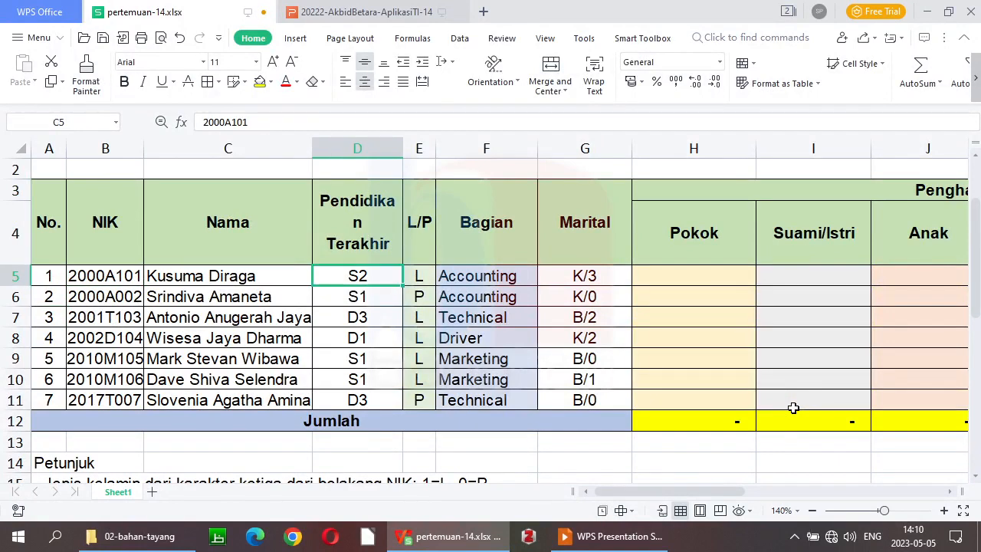
key("Left")
key("Left")
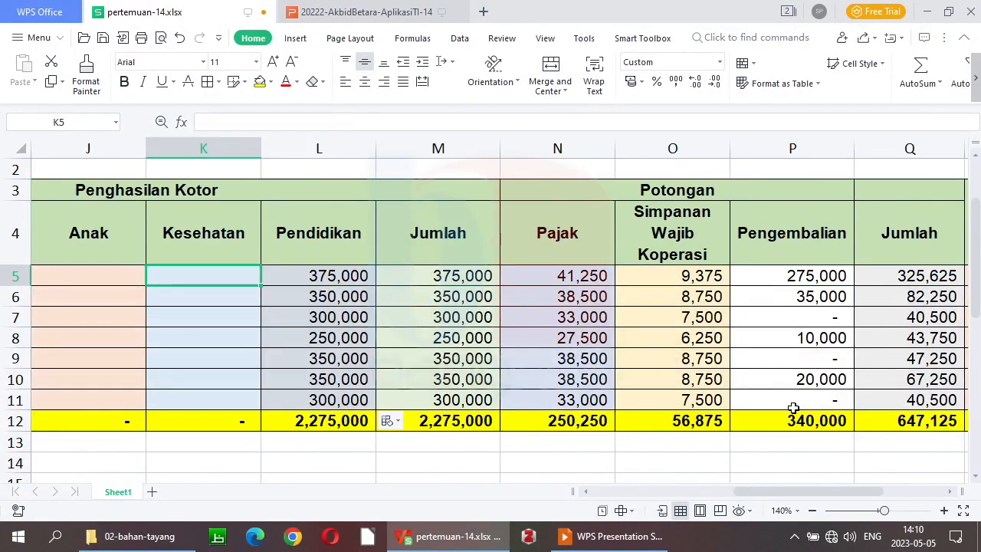
key("Right")
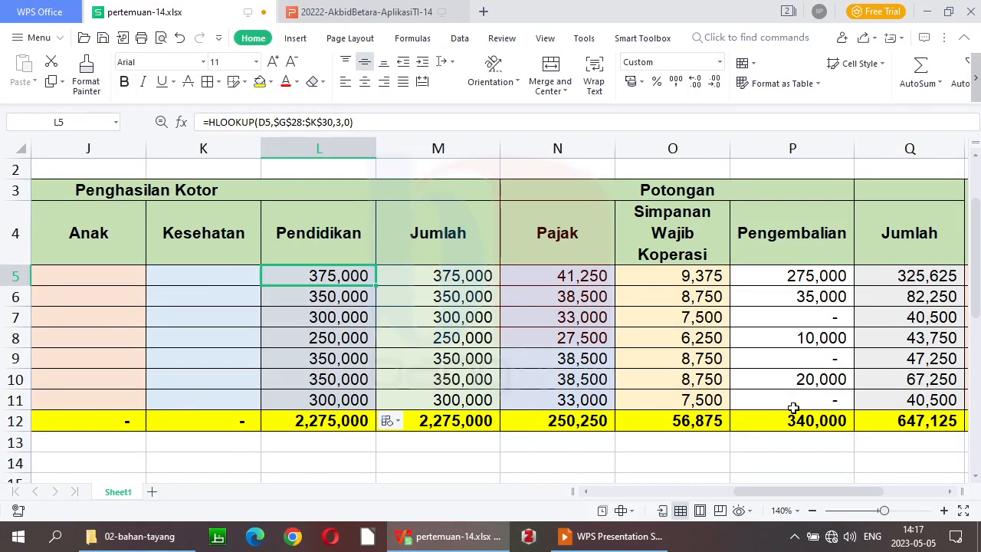
- Check the first employee's Pokok, Suami/Istri, Anak and Kesehatan cells in the gross income section
left_click(187, 274)
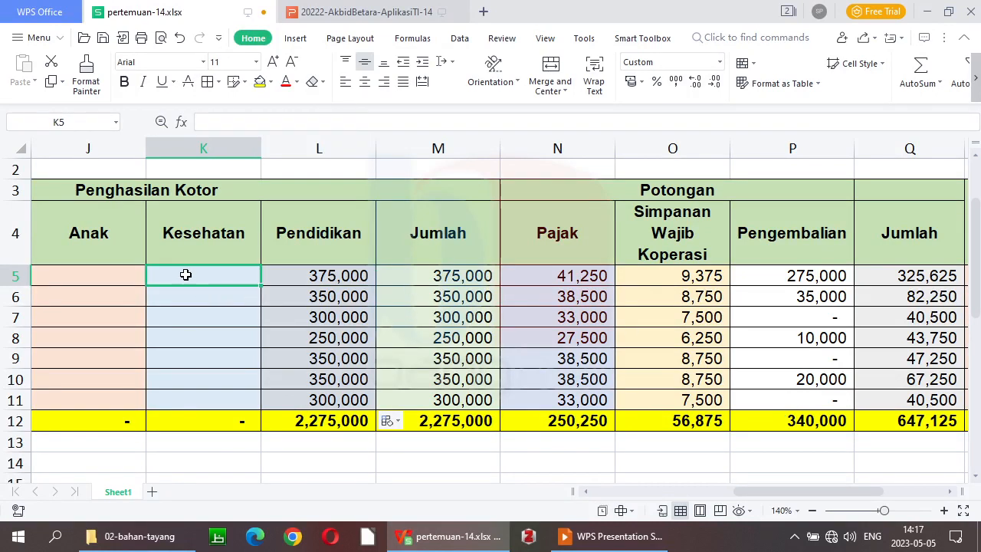
key("Left")
key("Left")
key("Left")
key("Left")
key("Right")
key("Right")
key("Right")
key("Right")
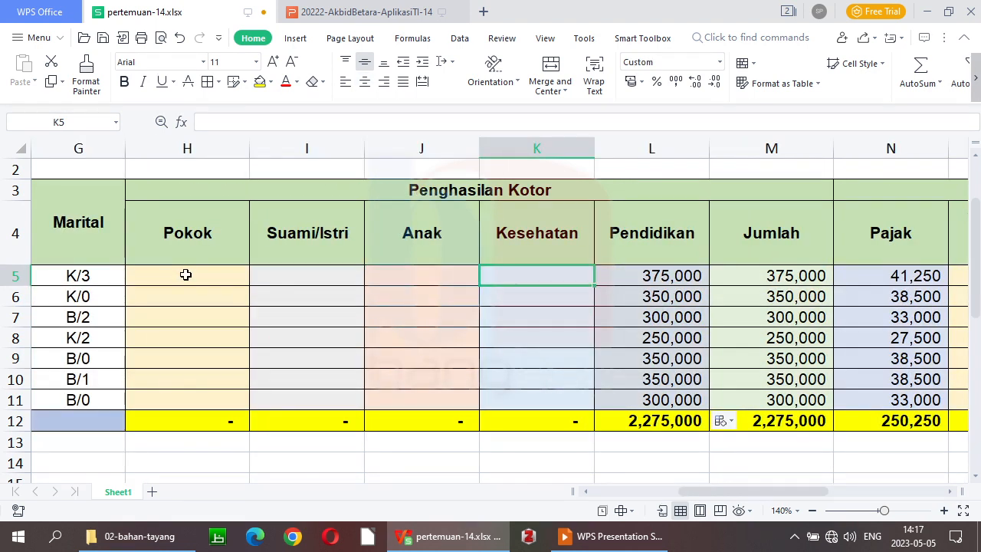
key("Left")
key("Left")
key("Left")
key("Left")
key("Left")
key("Left")
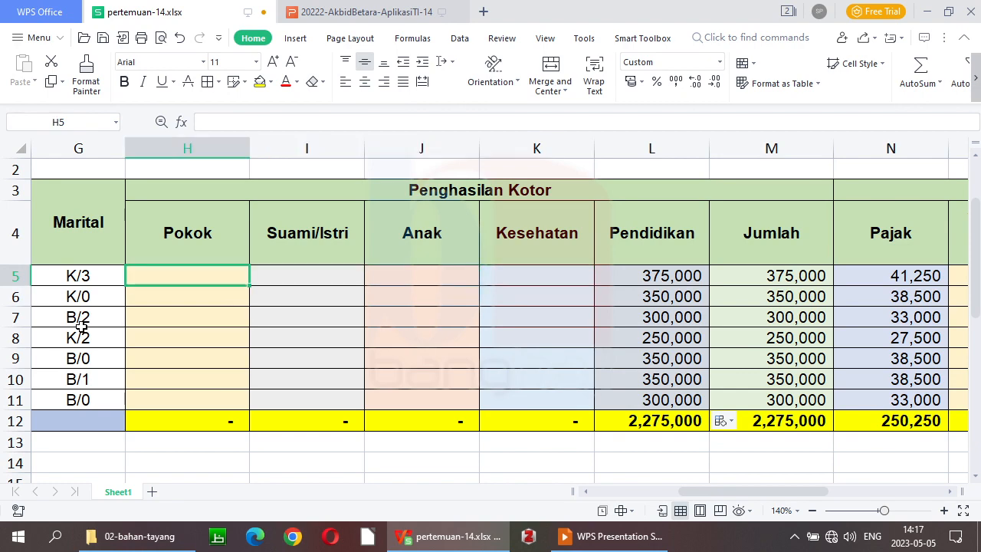
- Reread the full list of payroll rules under Petunjuk, rows 15 to 25, after checking the employee data columns
key("Left")
key("Down")
key("Down")
key("Down")
key("Left")
key("Left")
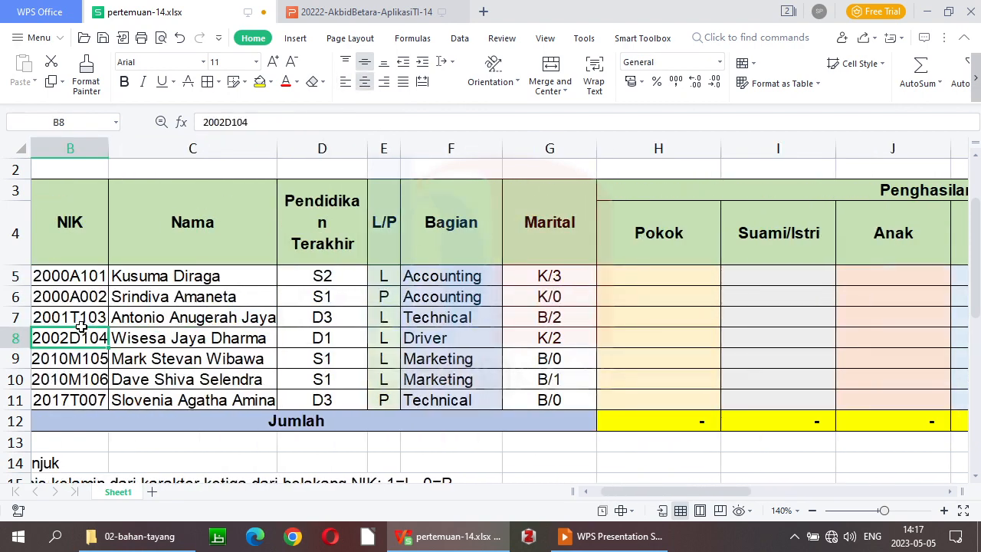
key("Left")
key("Down")
key("Down")
key("Down")
key("Down")
key("Down")
key("Down")
key("Down")
key("Down")
key("Down")
key("Down")
key("Down")
key("Down")
key("Down")
key("Down")
key("Down")
key("Down")
key("Down")
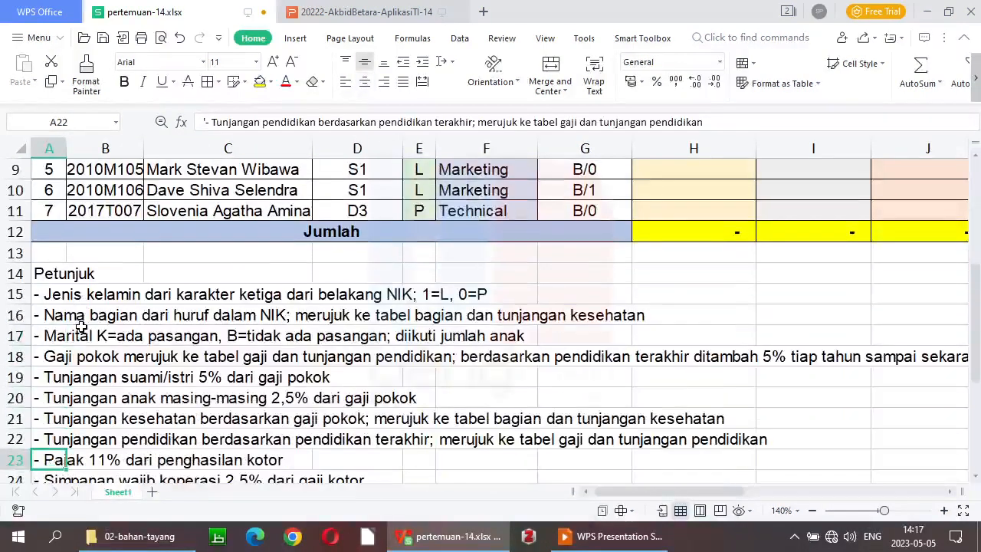
key("Down")
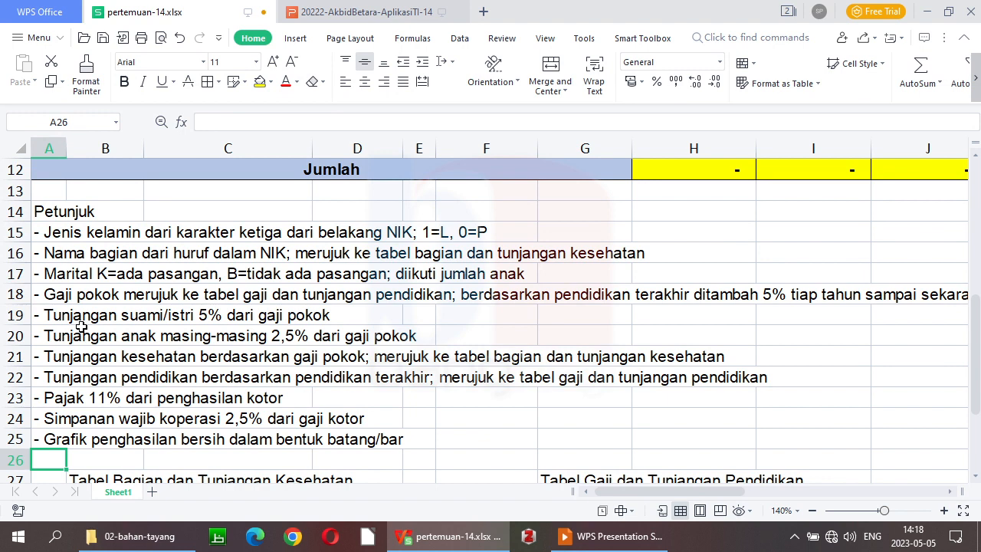
- Compare the rules in rows 20 to 25 on allowances, tax, cooperative savings and the net income chart
key("Up")
key("Up")
key("Up")
key("Up")
key("Up")
key("Up")
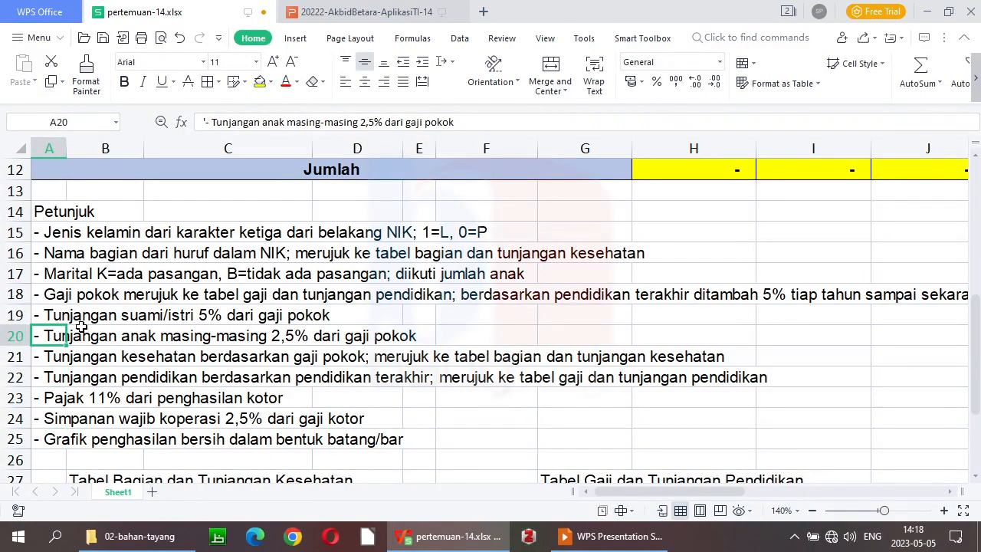
key("Down")
key("Down")
key("Down")
key("Down")
key("Down")
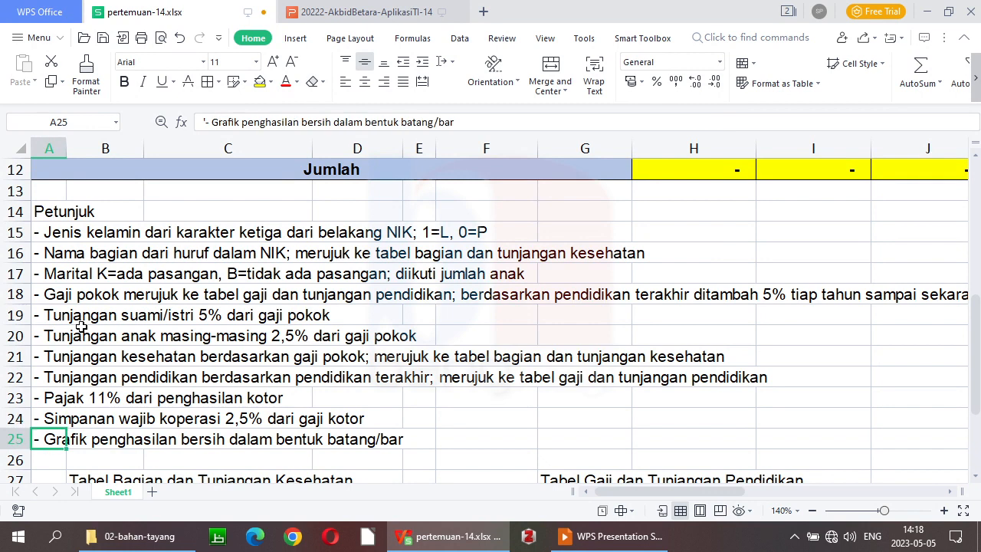
key("Up")
key("Up")
key("Up")
key("Up")
key("Up")
key("Up")
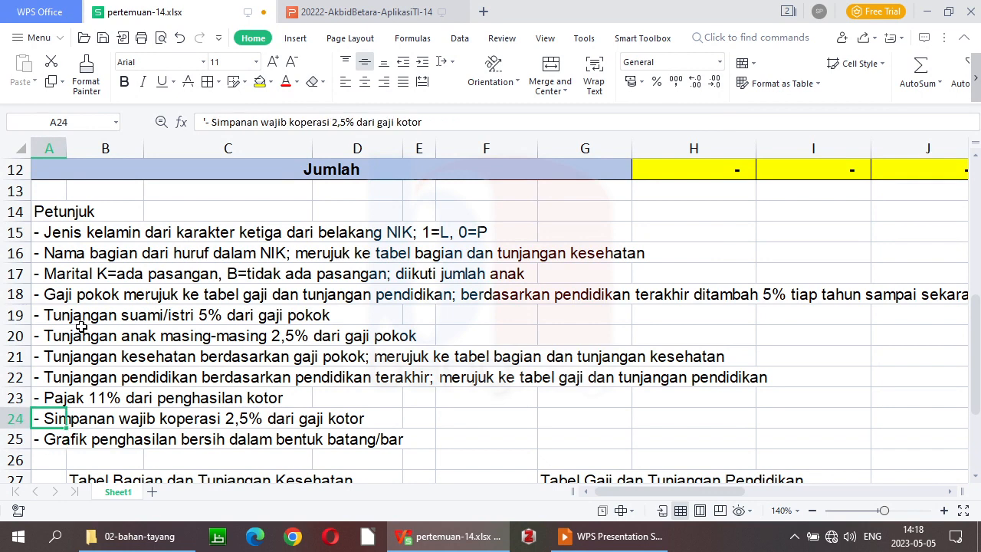
- Return to the start of the payroll table and review its employee rows and headers
key("Up")
key("Up")
key("Up")
key("Up")
key("Up")
key("Up")
key("Up")
key("Up")
key("Up")
key("Up")
key("Up")
key("Up")
key("Up")
key("Up")
key("Up")
key("Up")
key("Up")
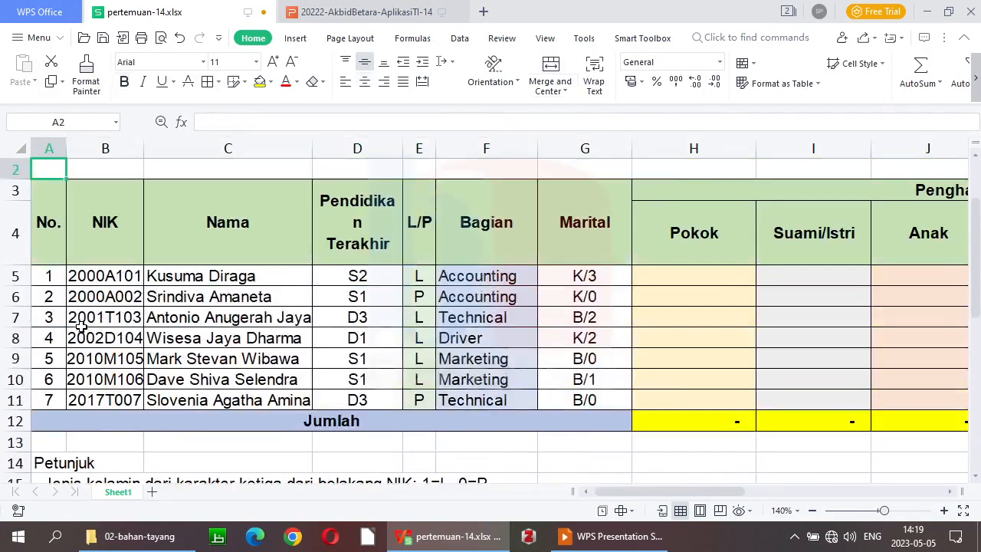
- Review the first employee's row across the gross income section, comparing the Pokok, Suami/Istri, Anak and Kesehatan cells
key("Up")
key("Down")
key("Down")
key("Down")
key("Down")
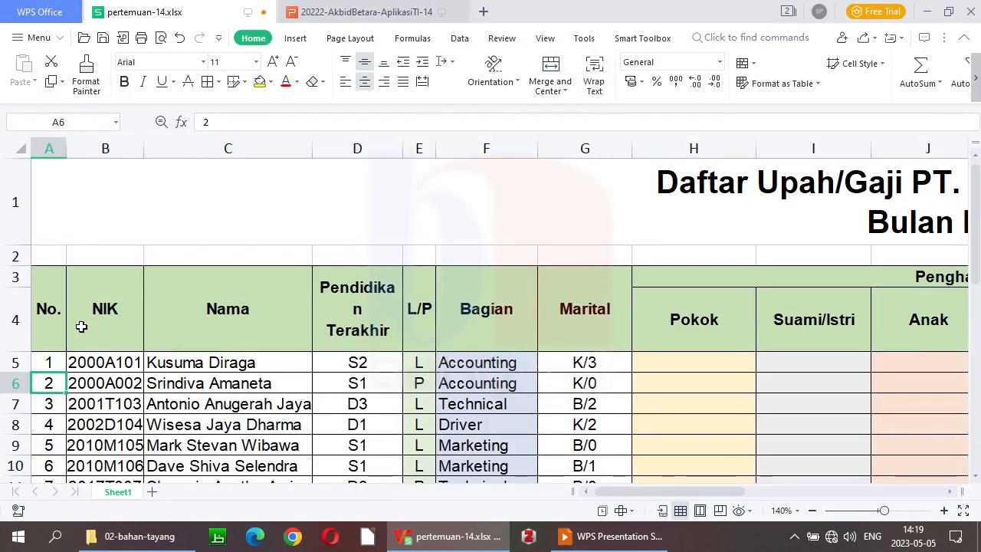
key("Up")
key("Right")
key("Right")
key("Right")
key("Right")
key("Right")
key("Right")
key("Right")
key("Right")
key("Right")
key("Right")
key("Left")
key("Left")
key("Left")
key("Left")
key("Right")
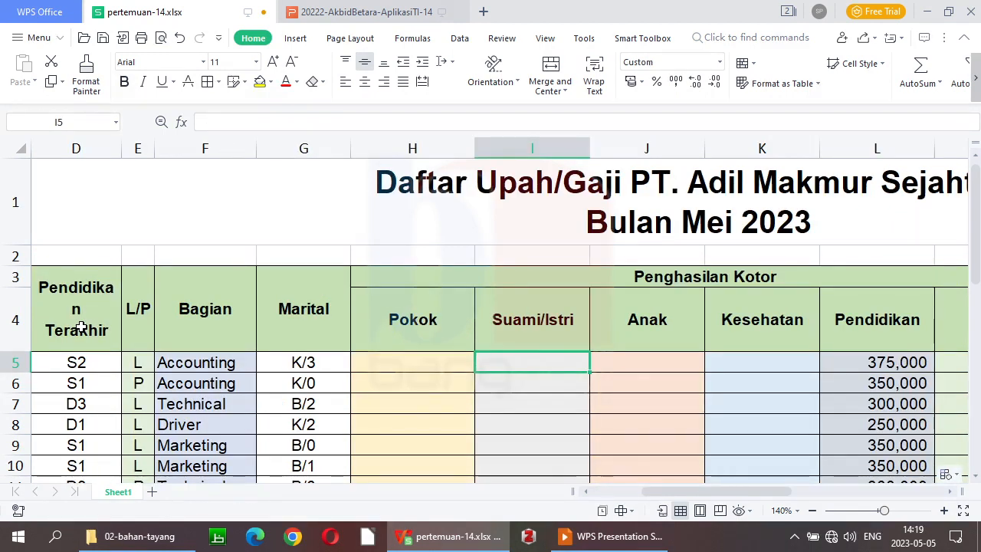
key("Right")
key("Right")
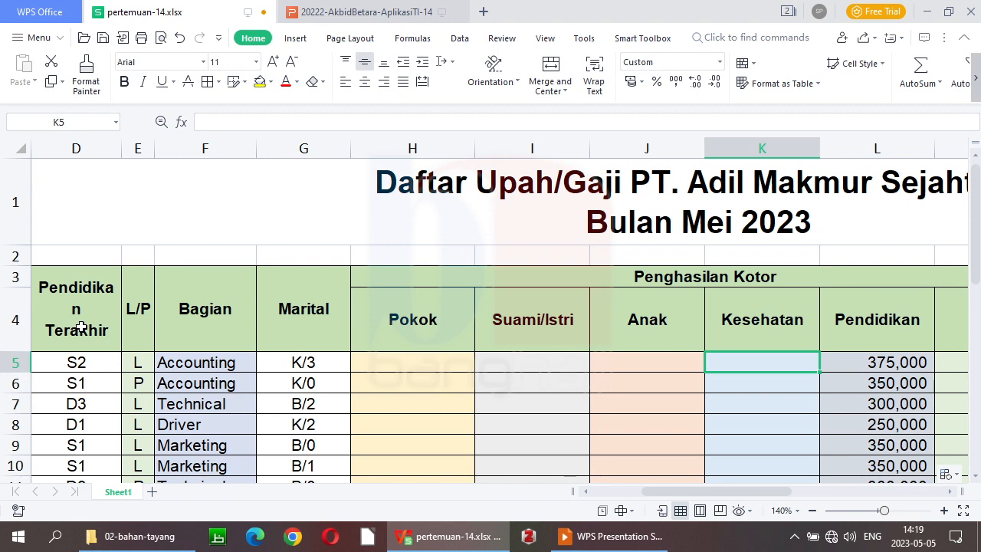
key("Left")
key("Left")
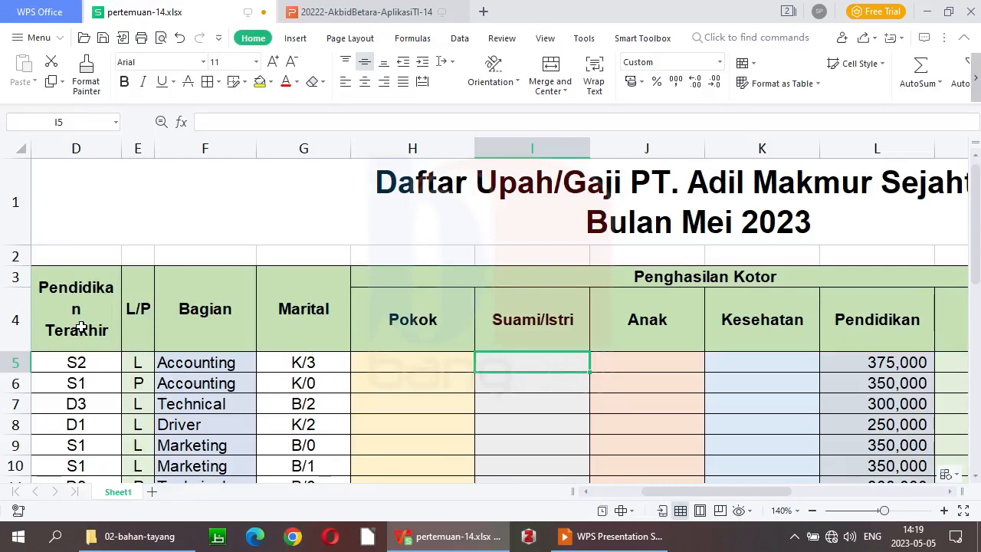
key("Left")
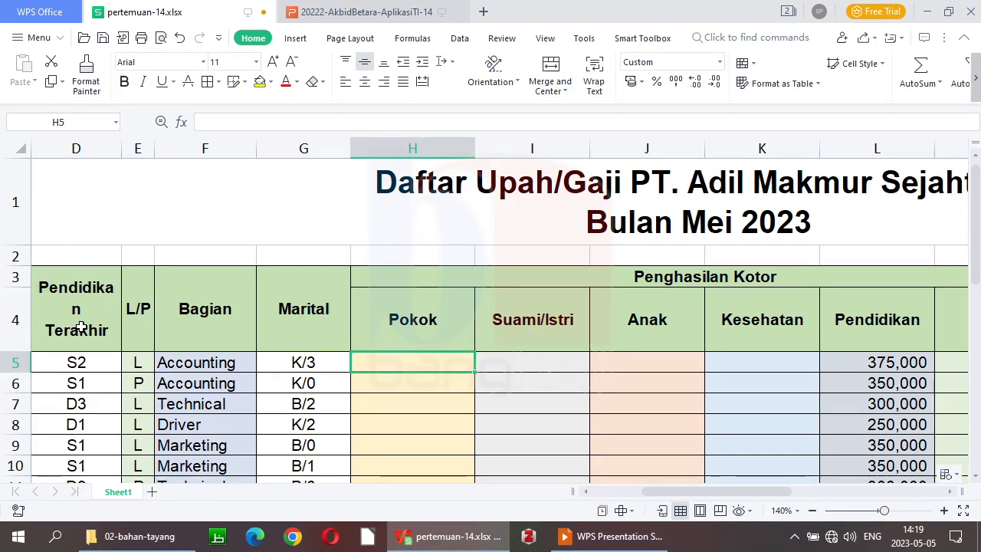
key("Right")
key("Right")
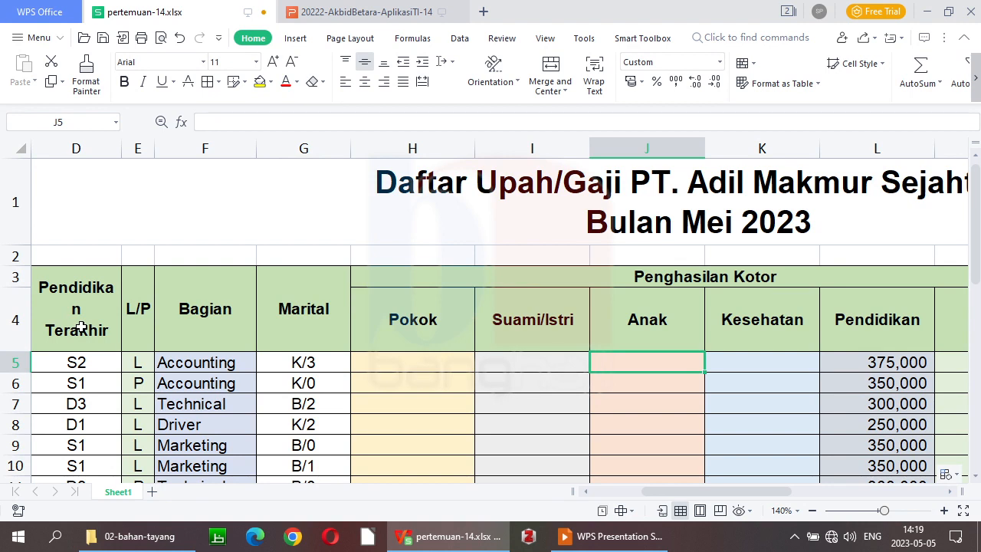
key("Right")
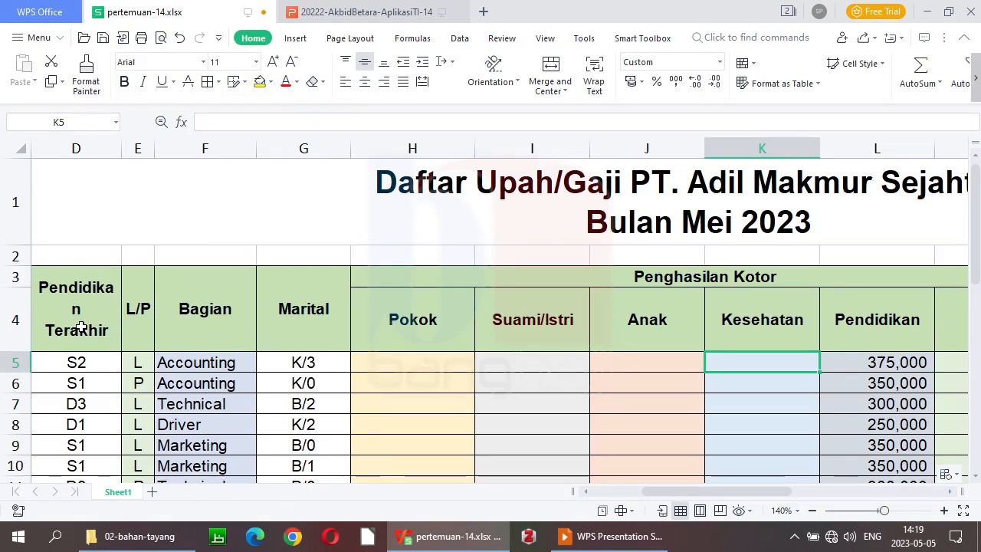
- Reread the Petunjuk rules and examine the two reference tables for health allowances and for salary and education allowances
key("Left")
key("Left")
key("Left")
key("Left")
key("Left")
key("Left")
key("Left")
key("Left")
key("Left")
key("Left")
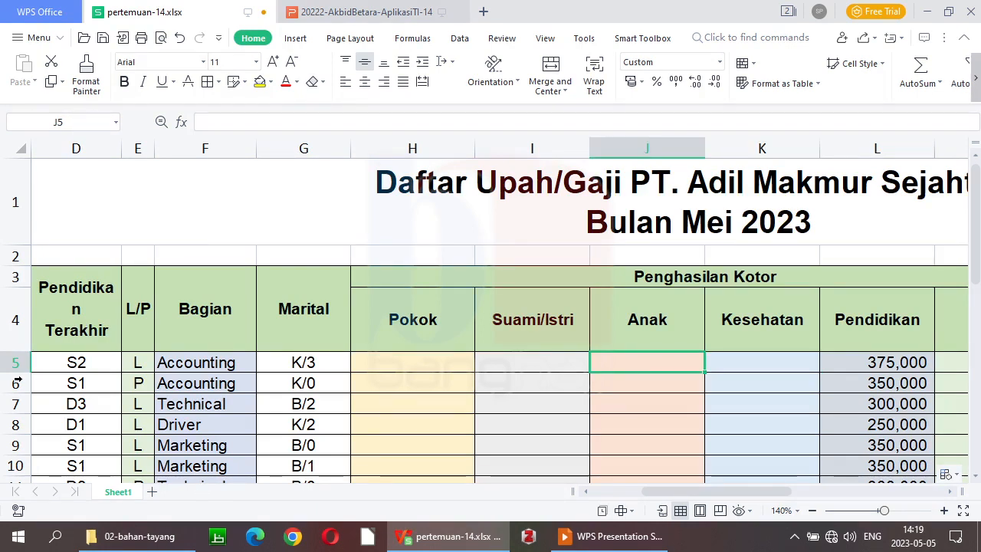
key("Down")
key("Down")
key("Down")
key("Down")
key("Down")
key("Down")
key("Down")
key("Down")
key("Down")
key("Down")
key("Down")
key("Down")
key("Down")
key("Down")
key("Down")
key("Down")
key("Down")
key("Down")
key("Down")
key("Down")
key("Down")
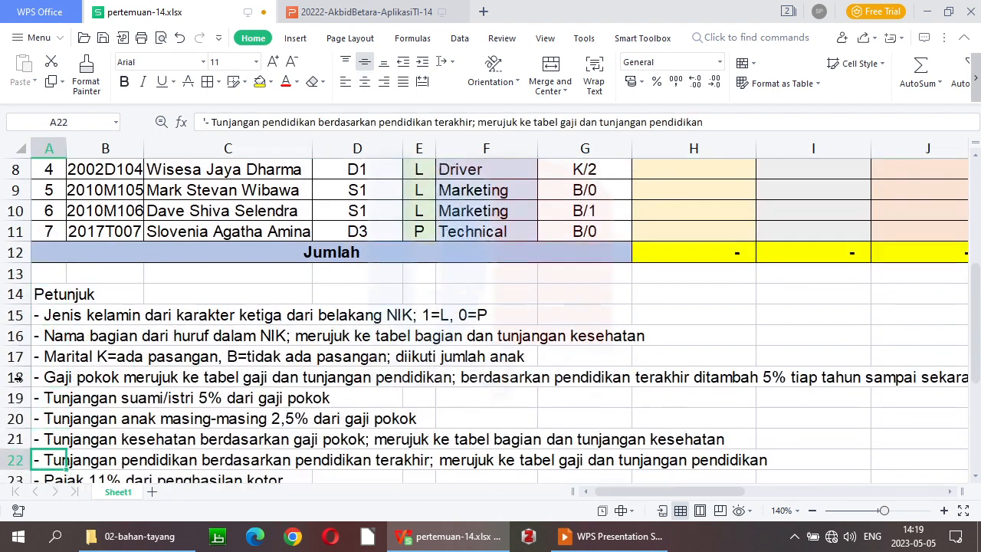
key("Down")
key("Down")
key("Down")
key("Down")
key("Down")
key("Down")
key("Down")
key("Down")
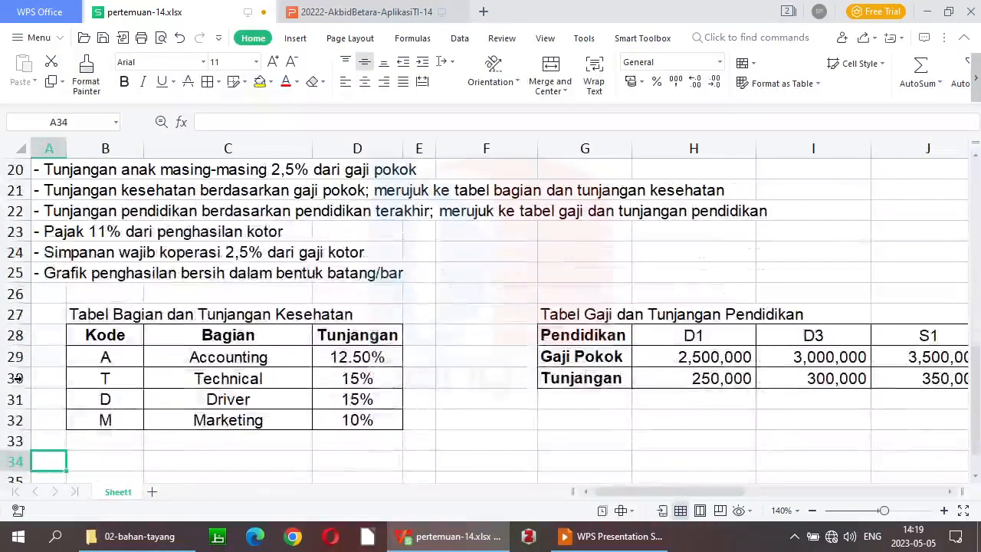
- Recheck the allowance rules above the reference tables and go back up to the employee rows
key("Up")
key("Up")
key("Up")
key("Up")
key("Up")
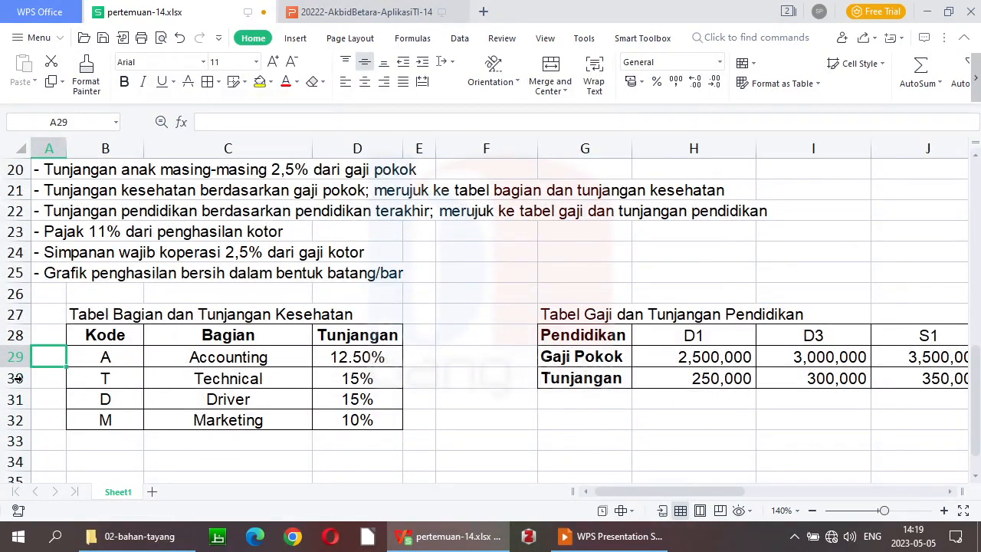
key("Up")
key("Up")
key("Up")
key("Up")
key("Down")
key("Down")
key("Down")
key("Down")
key("Up")
key("Up")
key("Up")
key("Up")
key("Up")
key("Up")
key("Up")
key("Up")
key("Up")
key("Up")
key("Up")
key("Up")
key("Up")
key("Up")
key("Up")
key("Up")
key("Up")
key("Up")
key("Up")
key("Up")
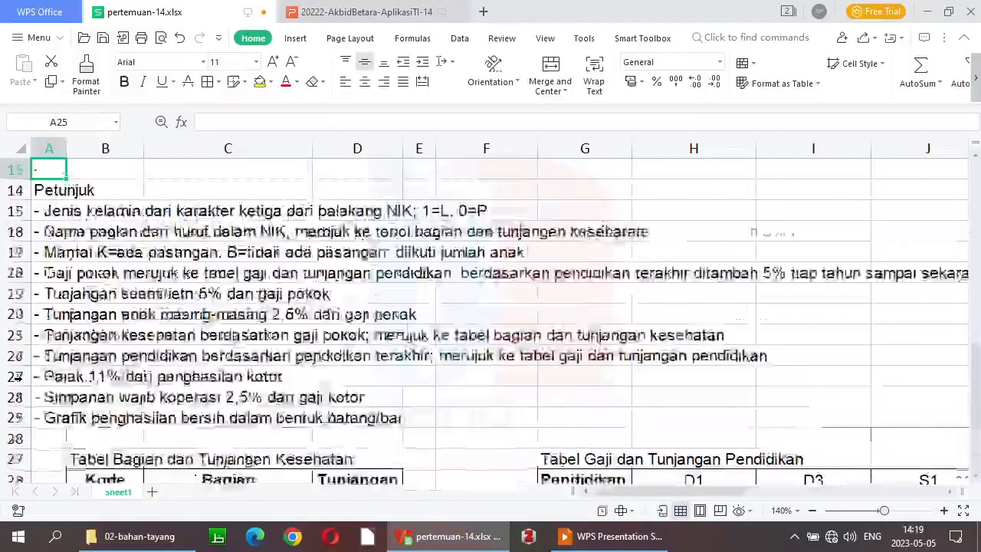
key("Down")
key("Down")
key("Down")
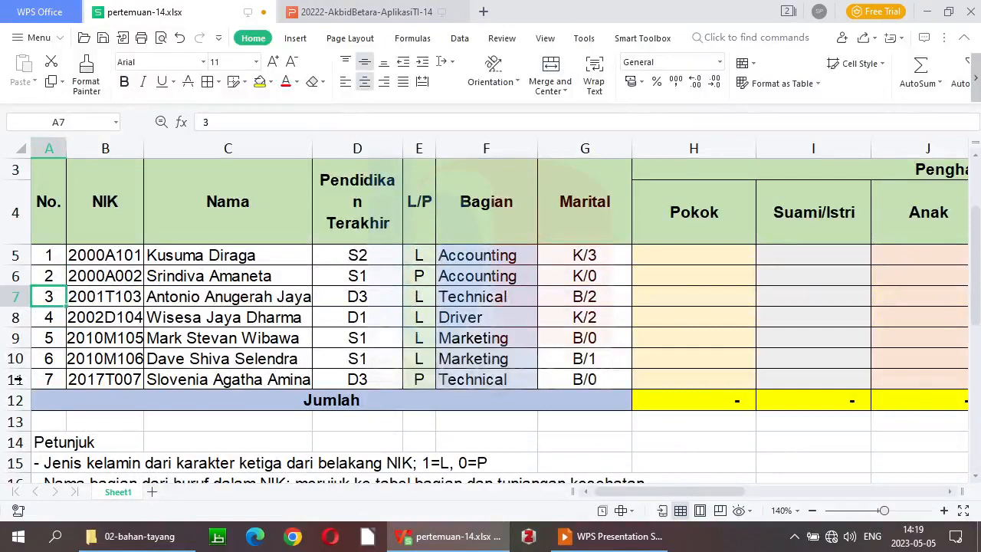
- Start a VLOOKUP formula in the first employee's Kesehatan cell K5, using the Bagian cell F5 as lookup value
key("Right")
key("Up")
key("Up")
key("Right")
key("Right")
key("Right")
key("Right")
key("Right")
key("Right")
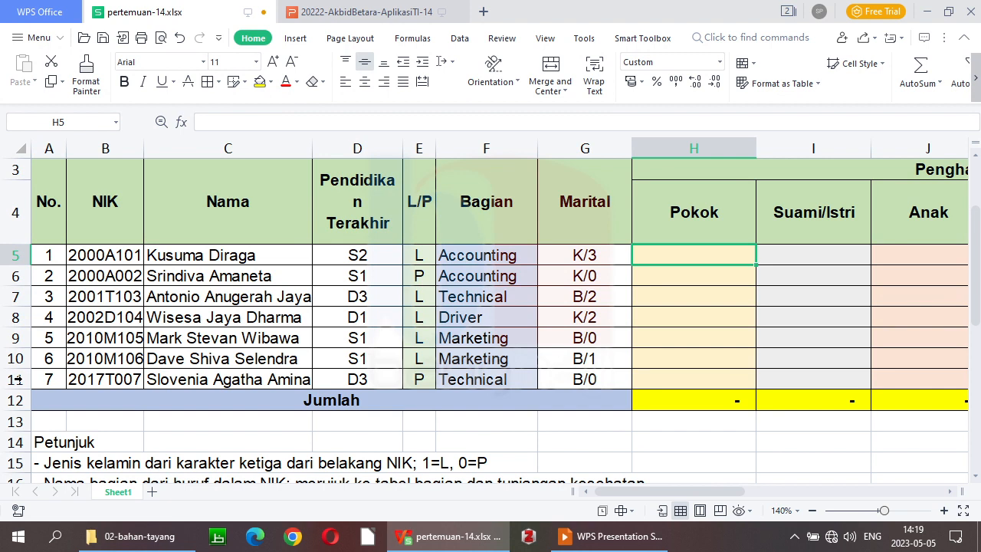
key("Right")
key("Right")
key("Right")
key("Right")
key("Right")
key("Left")
key("Left")
key("Left")
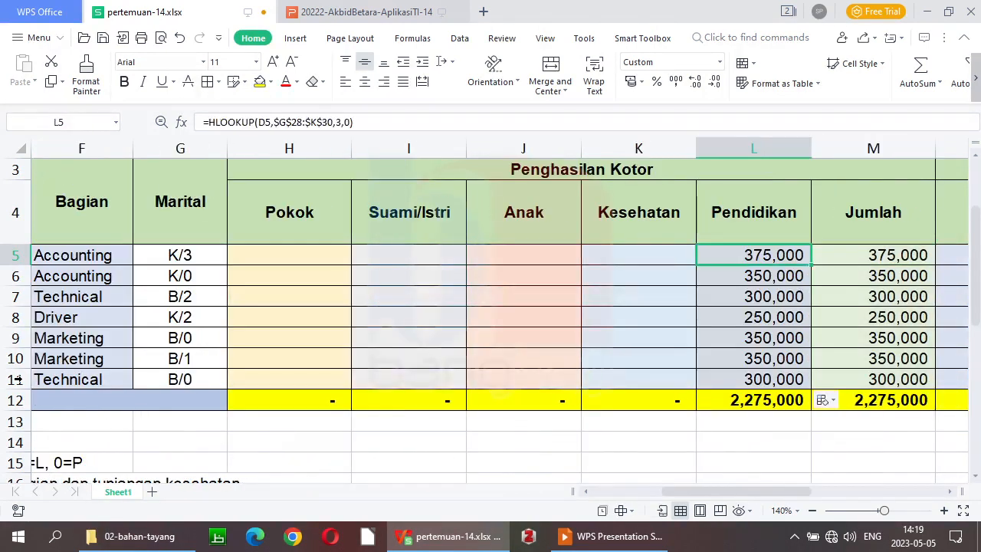
key("Right")
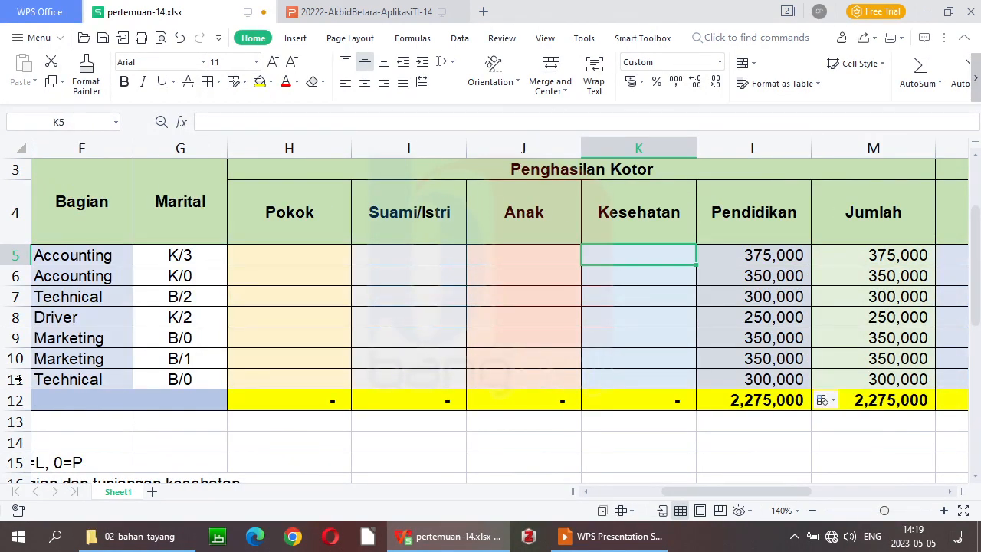
type("=")
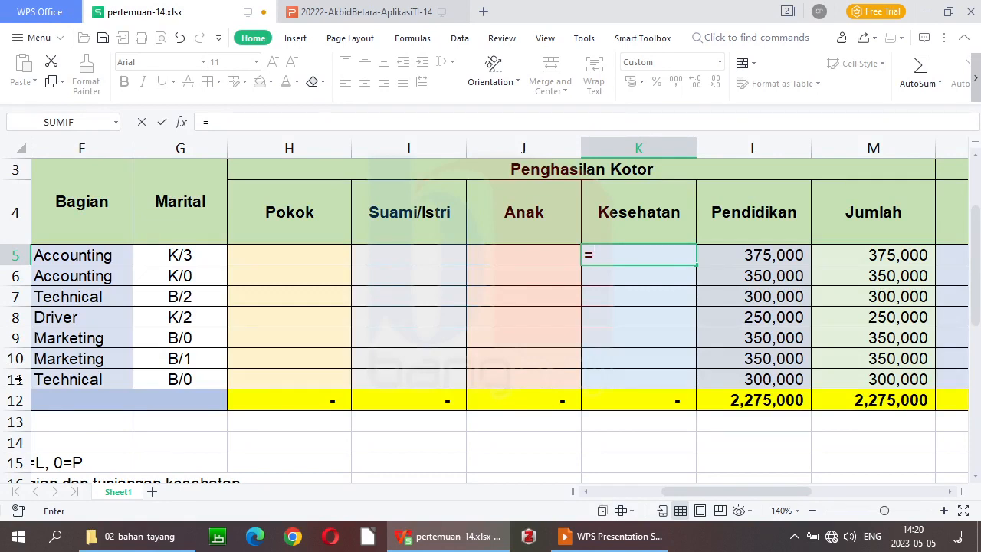
type("vlookup")
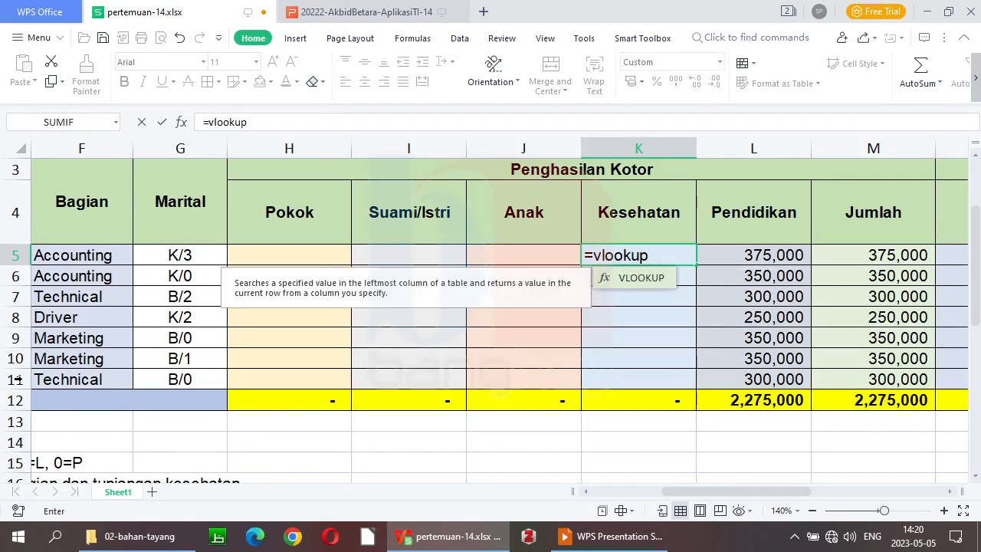
type("(")
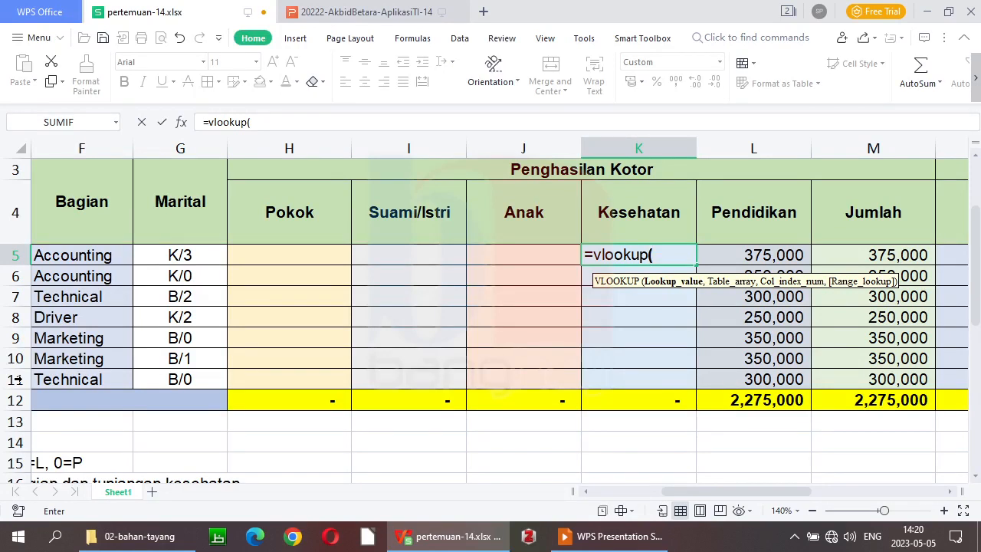
left_click(108, 258)
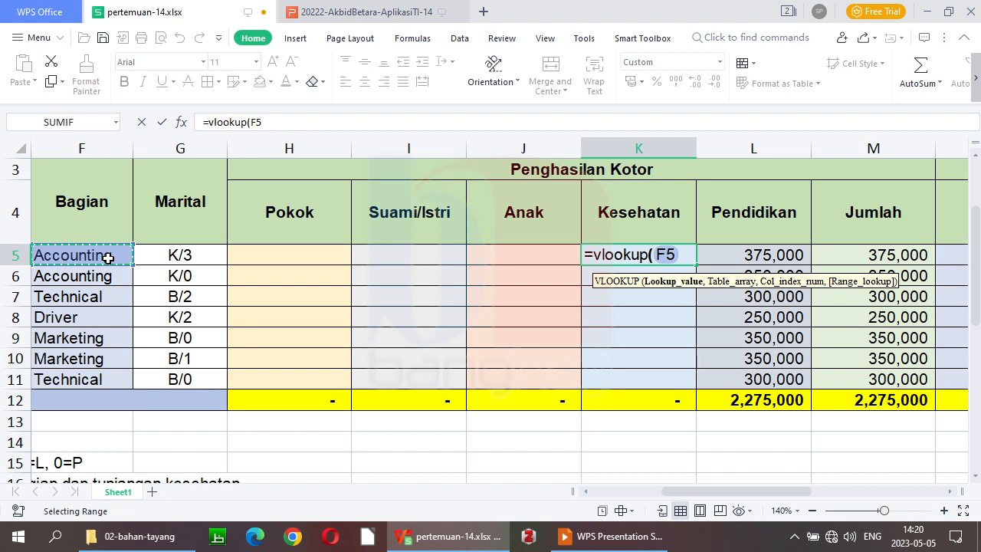
type(",")
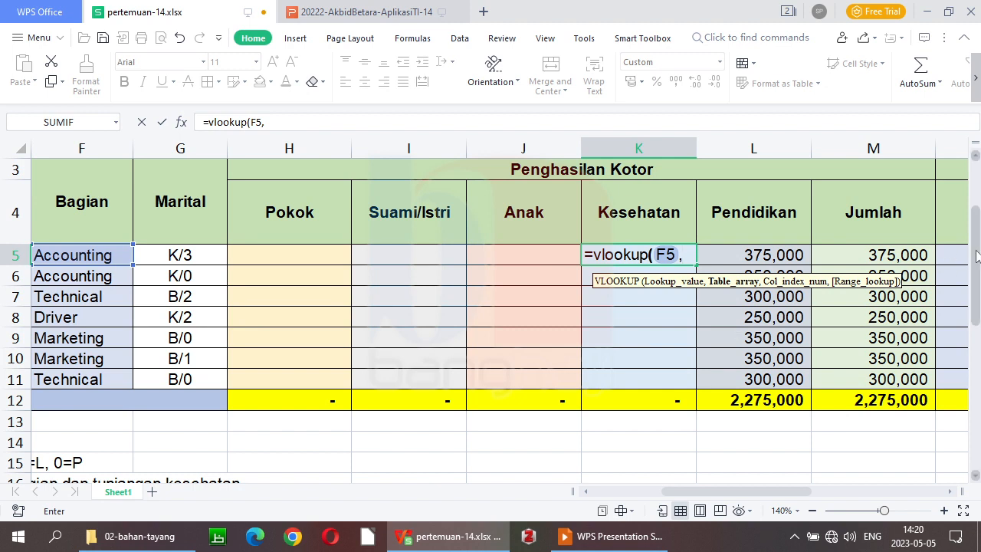
- Complete the VLOOKUP with the absolute table range $C$28:$D$32, column index 2 and exact match 0
left_click_drag(978, 253, 978, 407)
left_click_drag(792, 491, 675, 518)
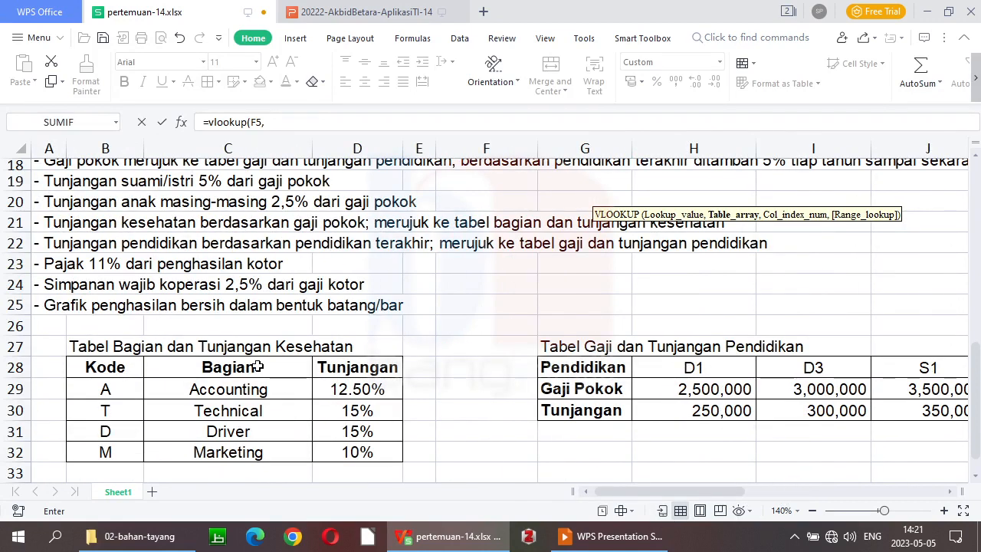
left_click_drag(257, 367, 350, 454)
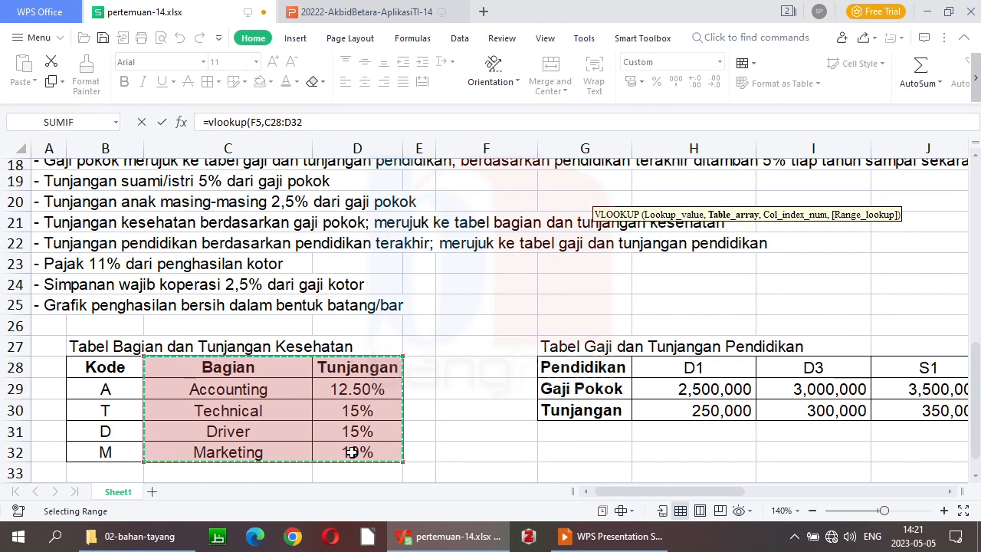
key("F4")
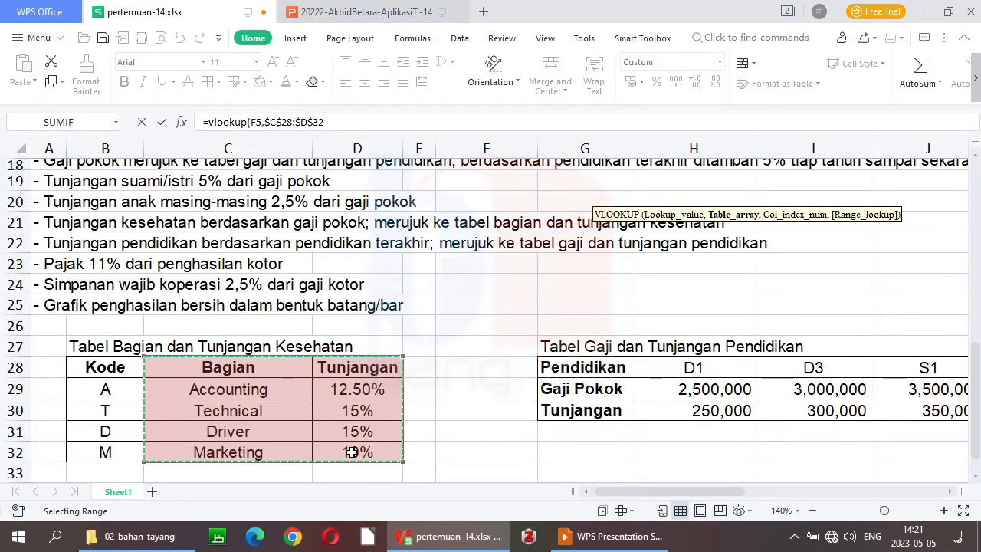
type(",")
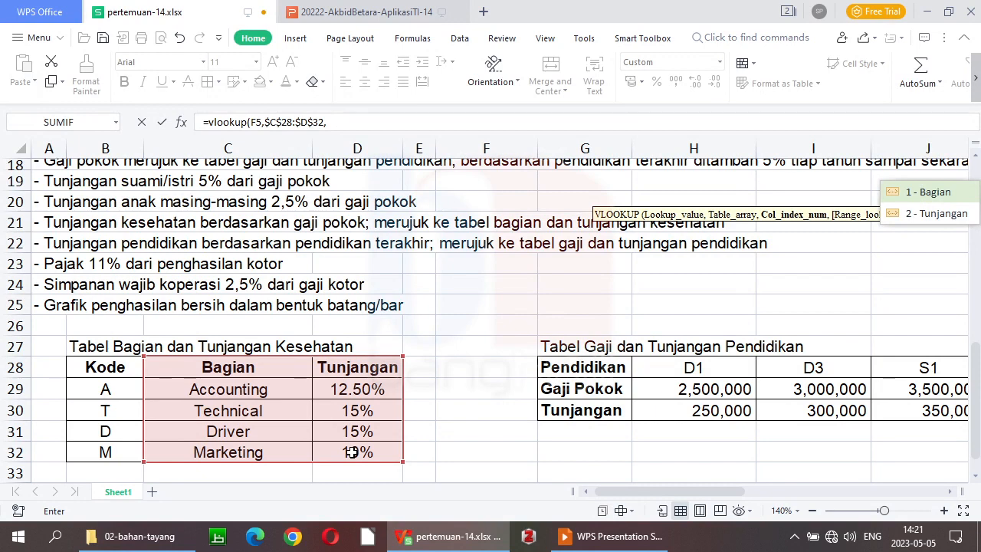
type("2")
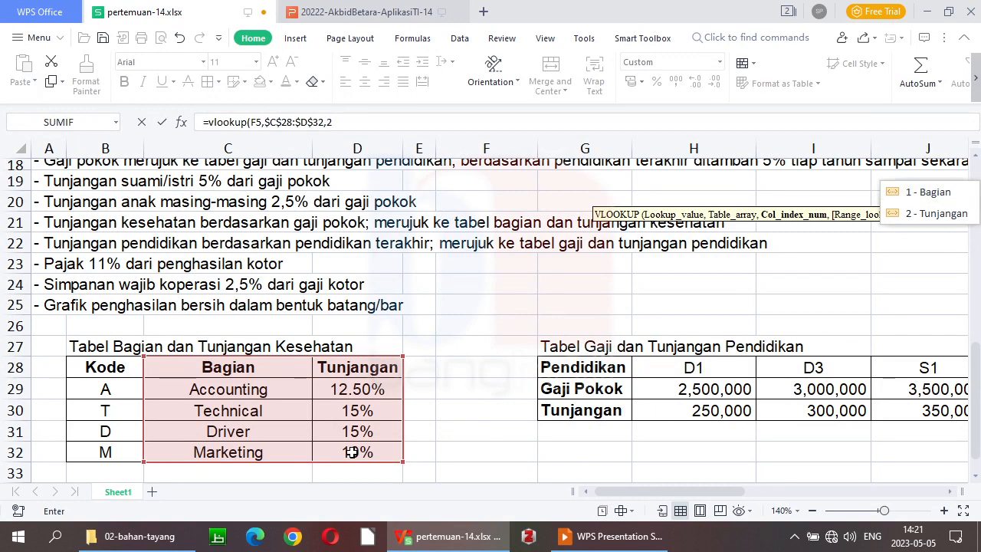
type(",")
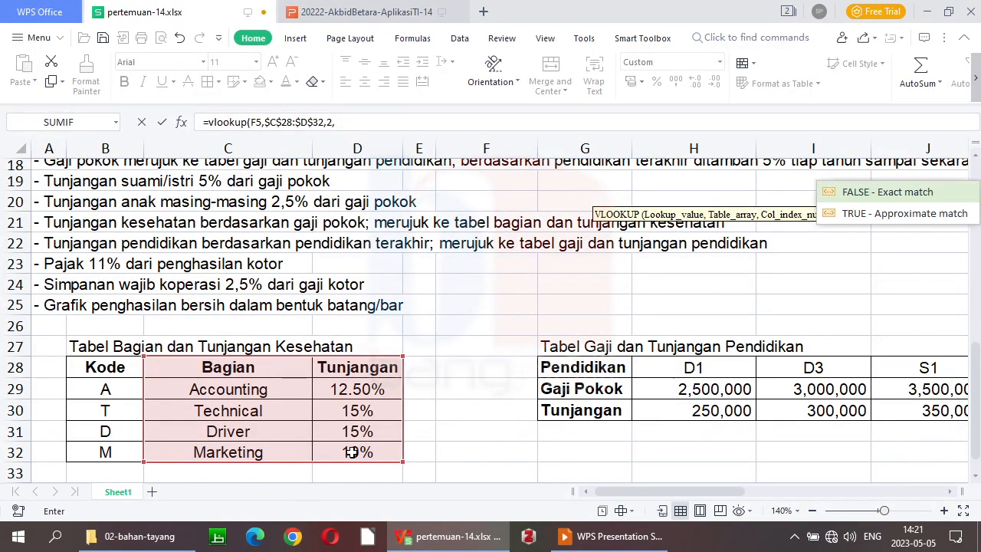
type("0")
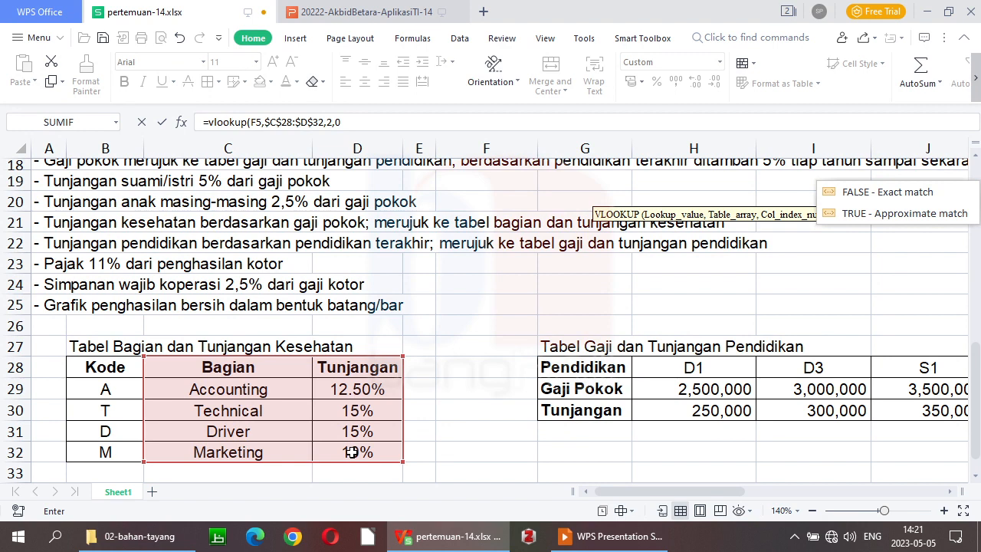
type(")")
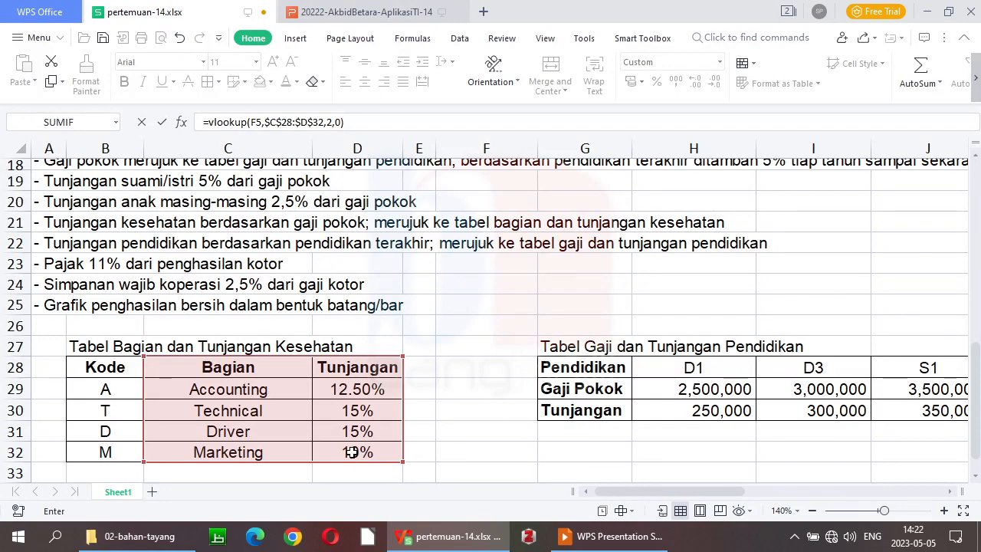
- Multiply the health allowance lookup by the Pokok cell H5 and enter the formula in K5
type("*")
left_click_drag(977, 435, 976, 254)
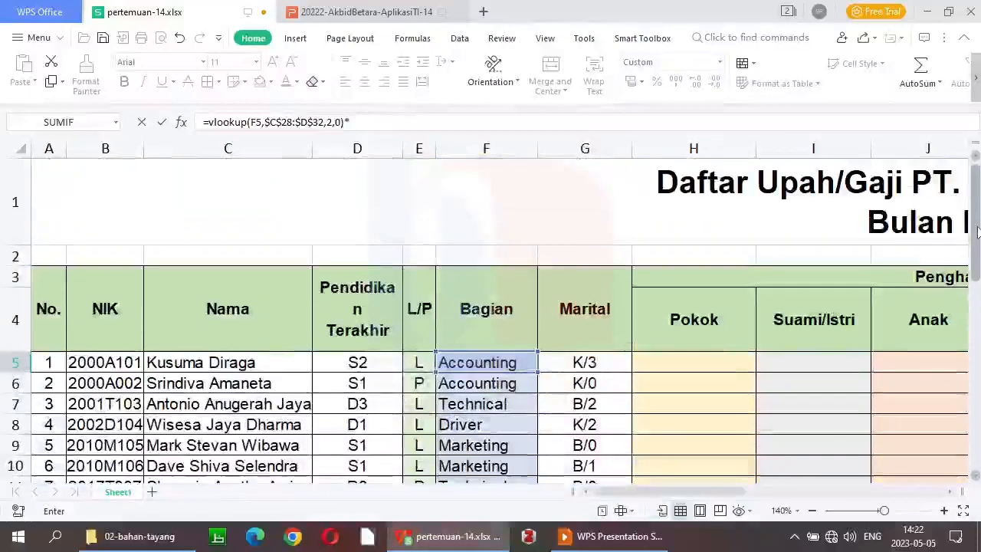
left_click(670, 364)
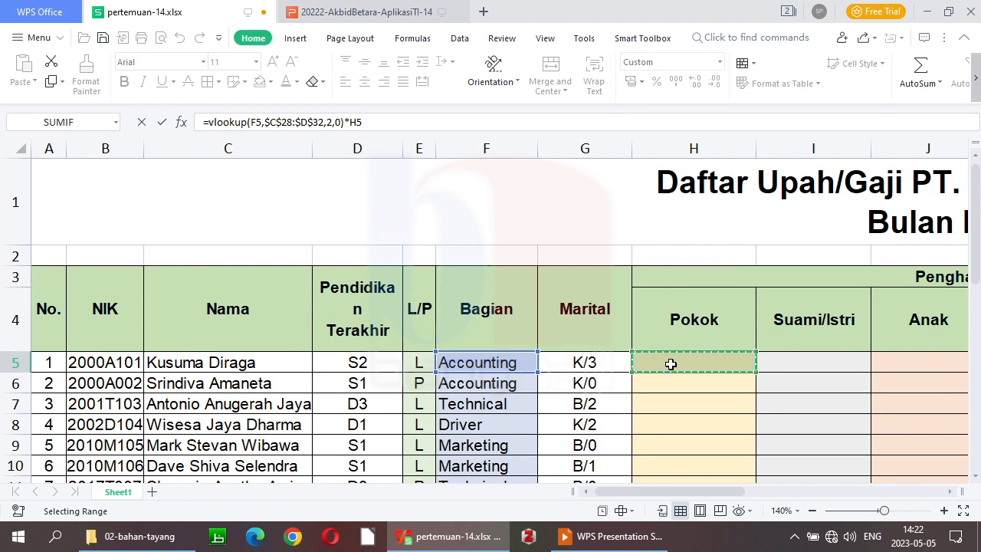
key("Return")
key("Up")
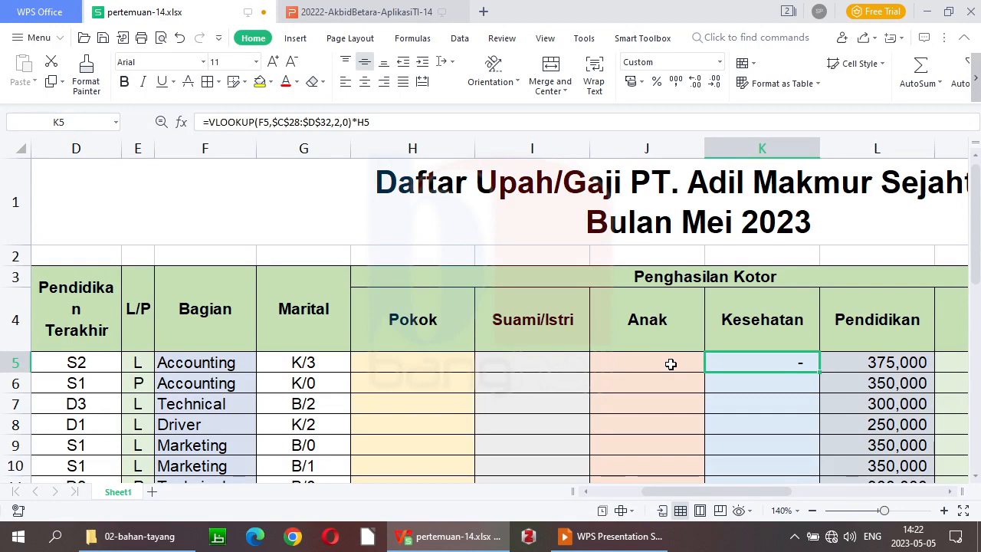
- Check the Kesehatan column for all employees and return to the first employee's Pokok cell H5
key("Down")
key("Down")
key("Down")
key("Down")
key("Down")
key("Down")
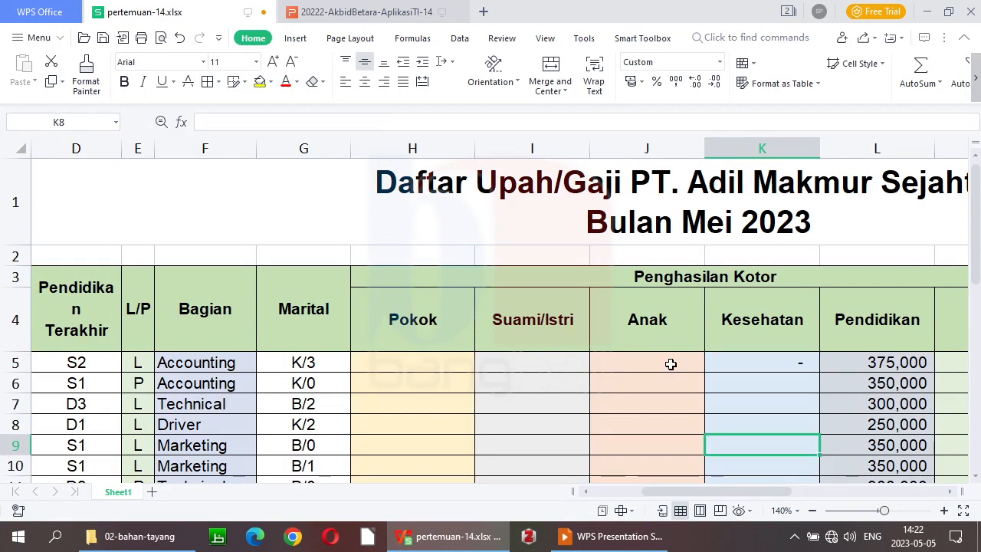
key("Down")
key("Up")
key("Up")
key("Up")
key("Up")
key("Up")
key("Up")
key("Up")
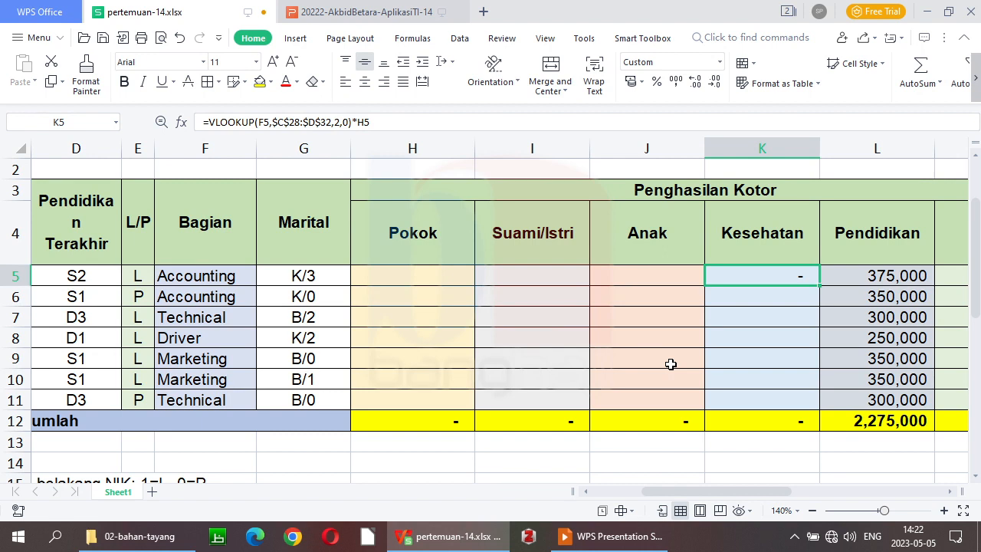
key("Left")
key("Right")
key("Left")
key("Left")
key("Left")
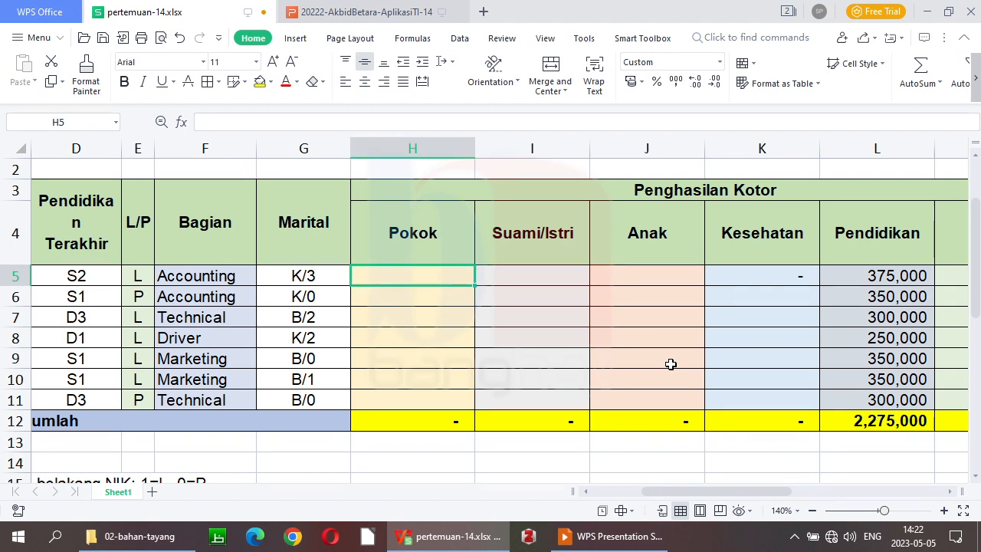
- Enter a trial Pokok of 100000 for the first employee in H5 and check the Kesehatan formula in K5
type("100000")
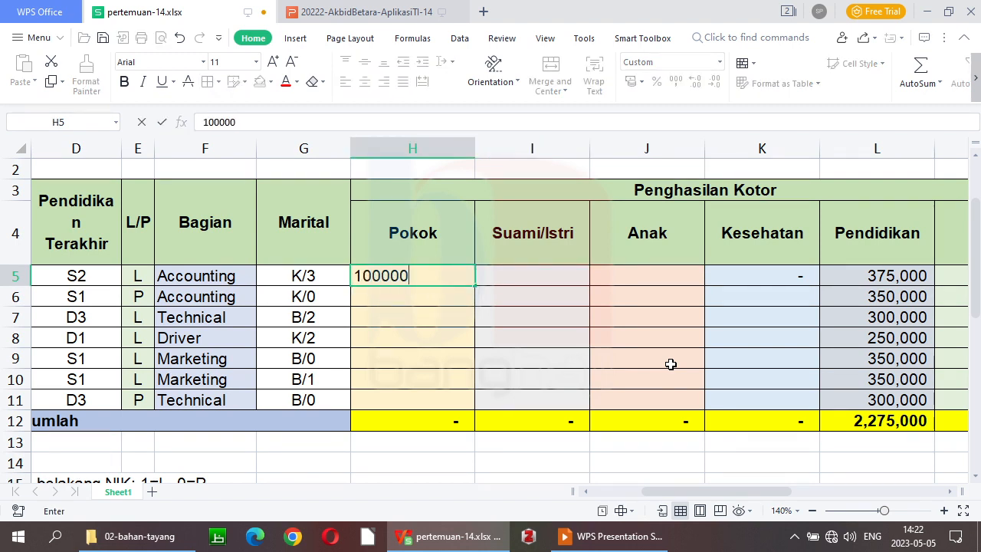
key("Return")
key("Up")
key("Right")
key("Right")
key("Right")
key("Right")
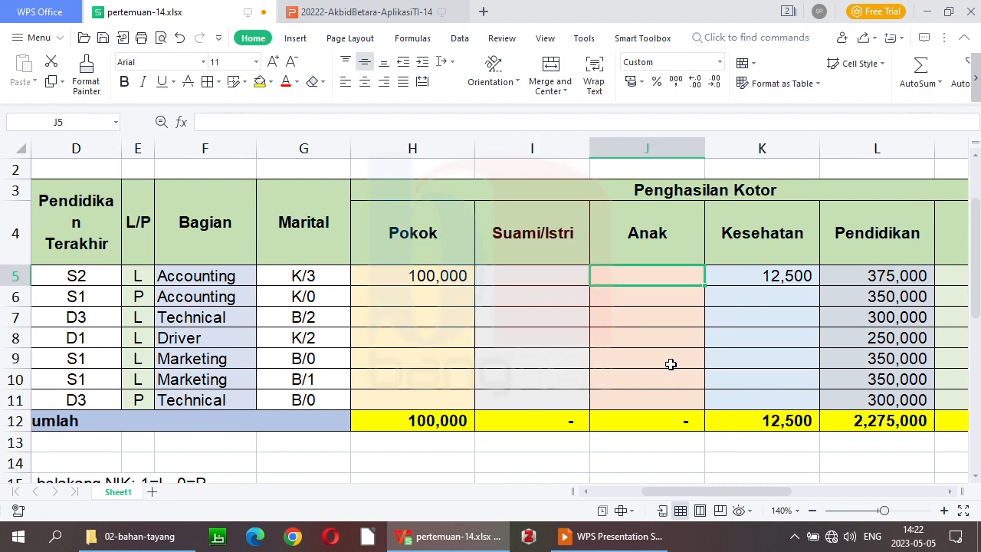
key("Left")
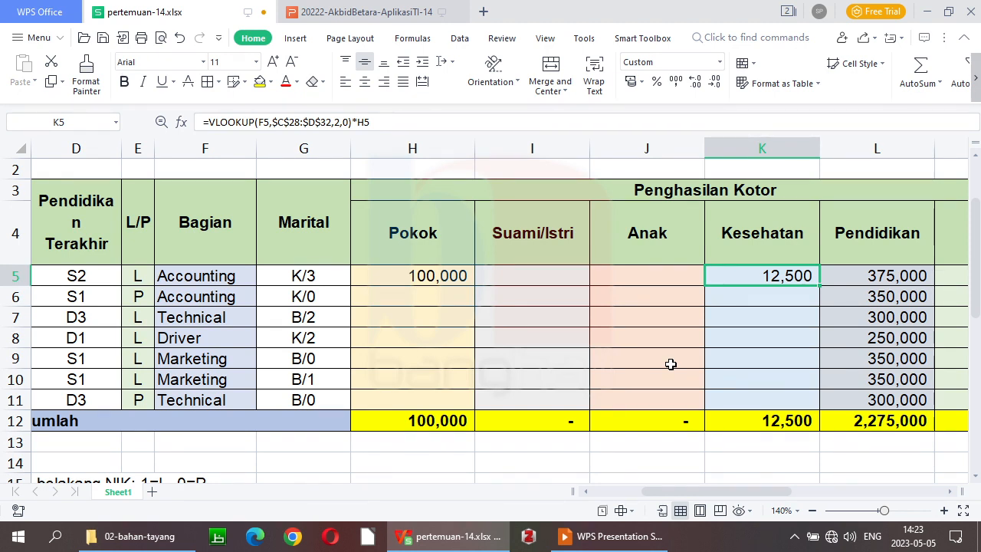
- Examine the first employee's Suami/Istri, Anak and Kesehatan cells in row 5
key("Left")
key("Left")
key("Left")
key("Left")
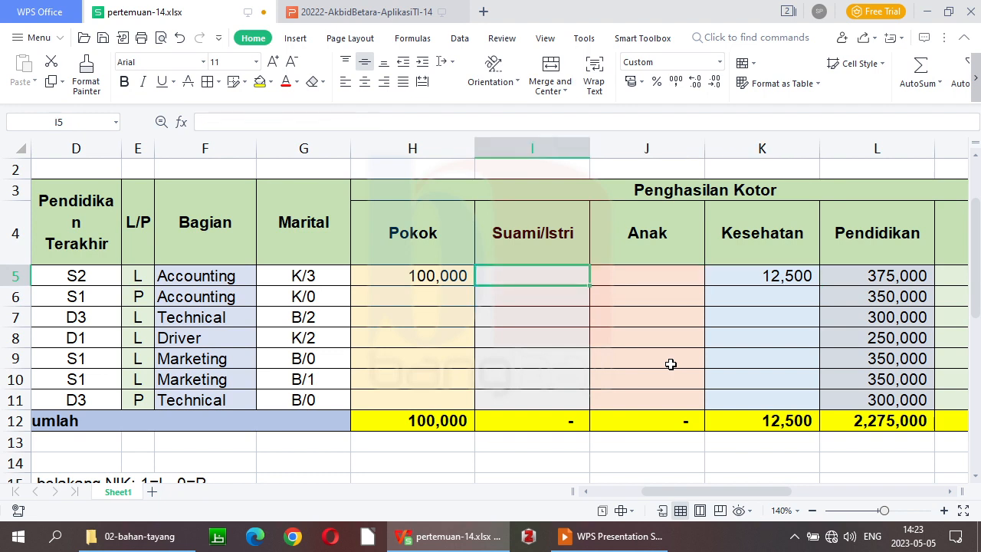
key("Right")
key("Right")
key("Right")
key("Right")
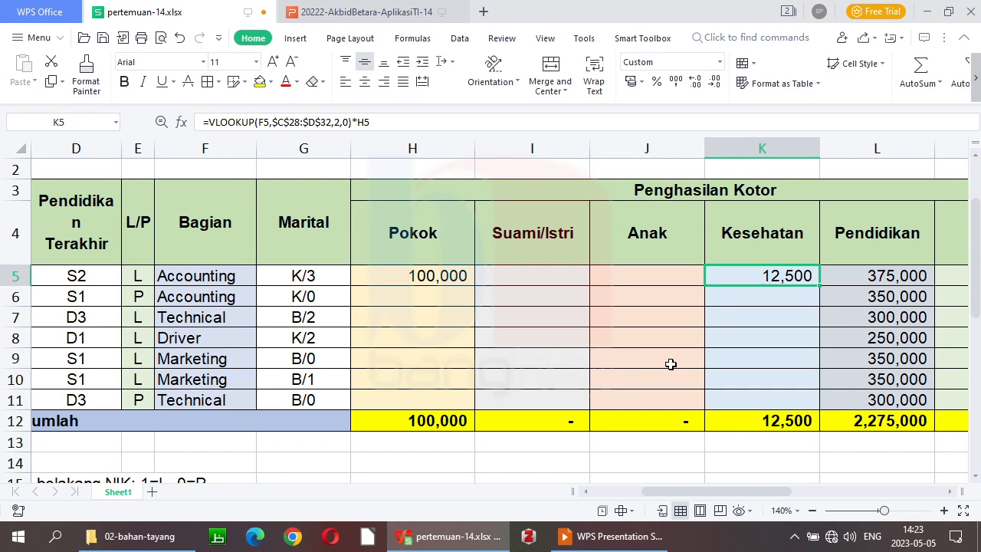
key("Left")
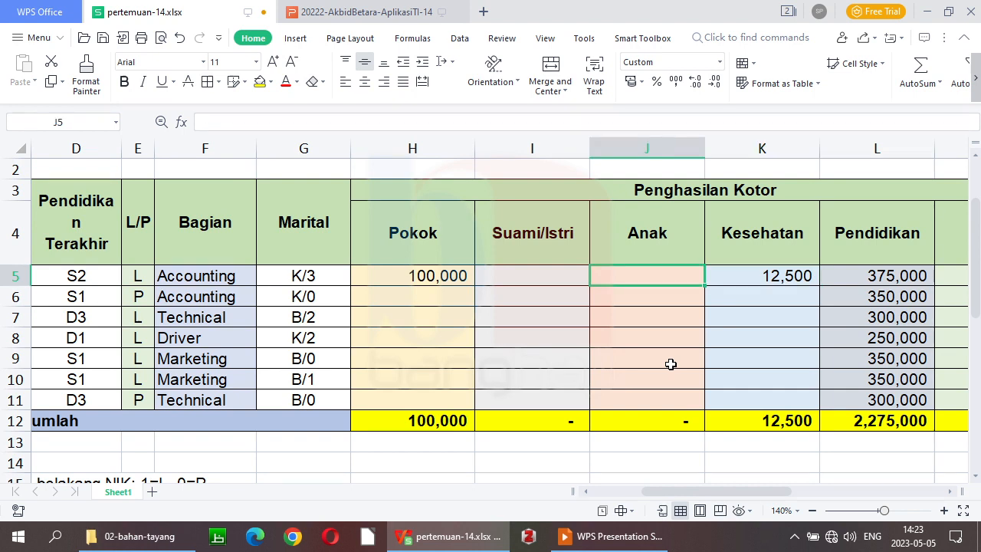
key("Right")
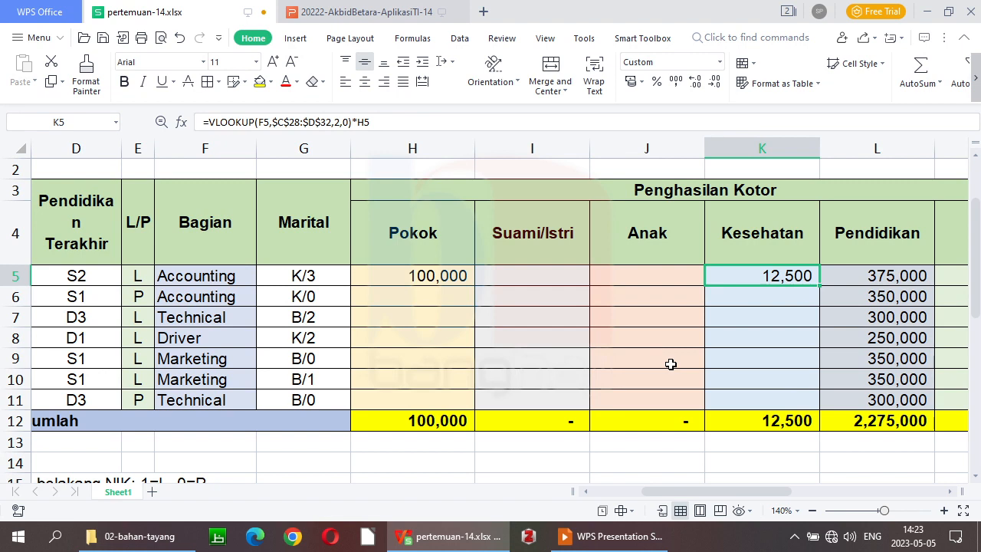
key("Left")
key("Left")
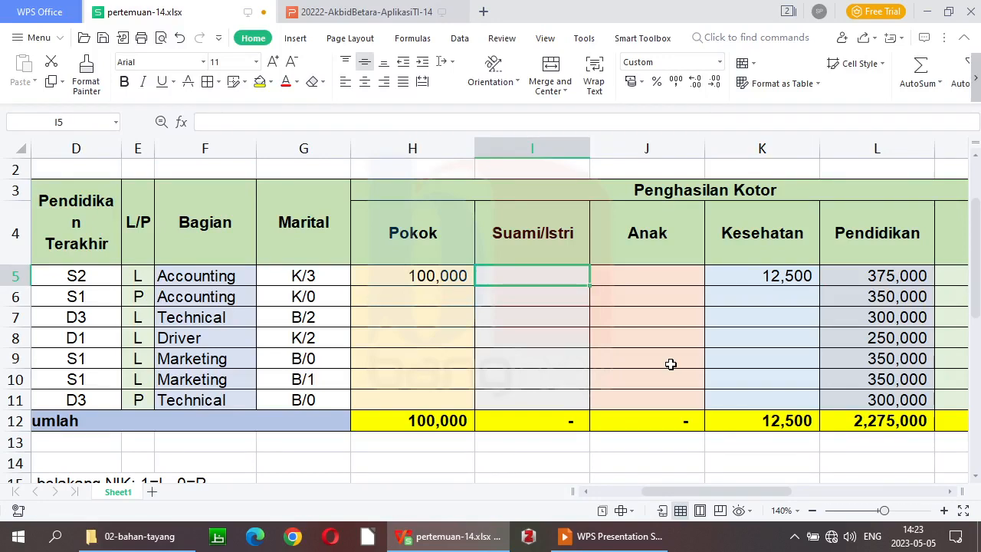
- Review the first employee's row from the number and NIK columns across to the income and deduction columns
key("Left")
key("Left")
key("Left")
key("Left")
key("Left")
key("Left")
key("Left")
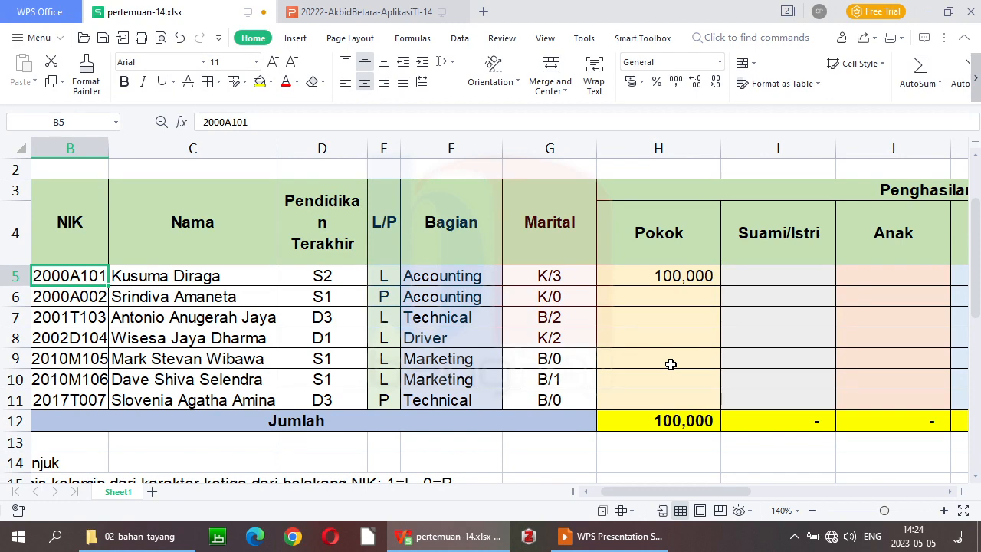
key("Down")
key("Down")
key("Down")
key("Down")
key("Up")
key("Up")
key("Up")
key("Up")
key("Left")
key("Right")
key("Right")
key("Right")
key("Right")
key("Right")
key("Right")
key("Right")
key("Right")
key("Right")
key("Right")
key("Right")
key("Right")
key("Right")
key("Right")
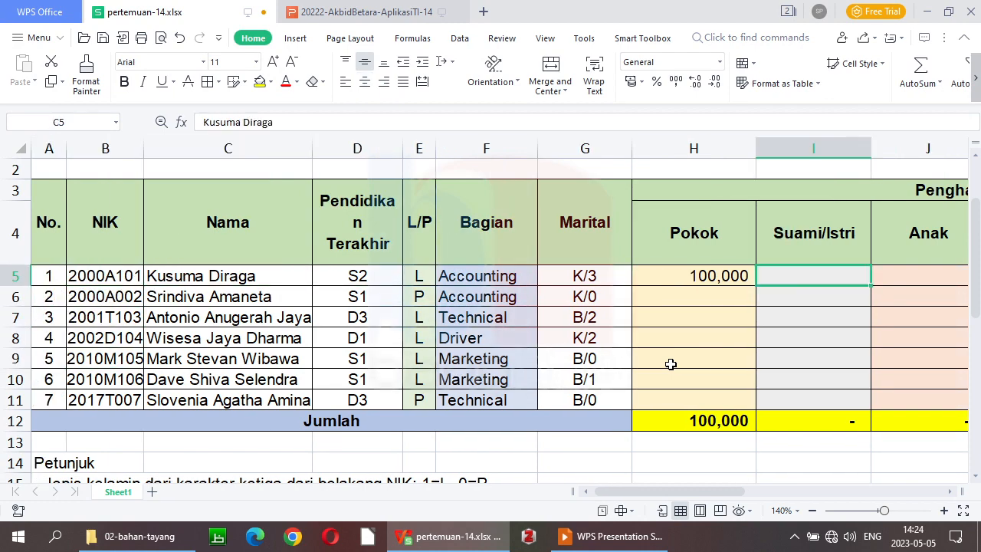
key("Left")
key("Left")
key("Left")
key("Left")
key("Left")
key("Left")
key("Left")
key("Left")
key("Left")
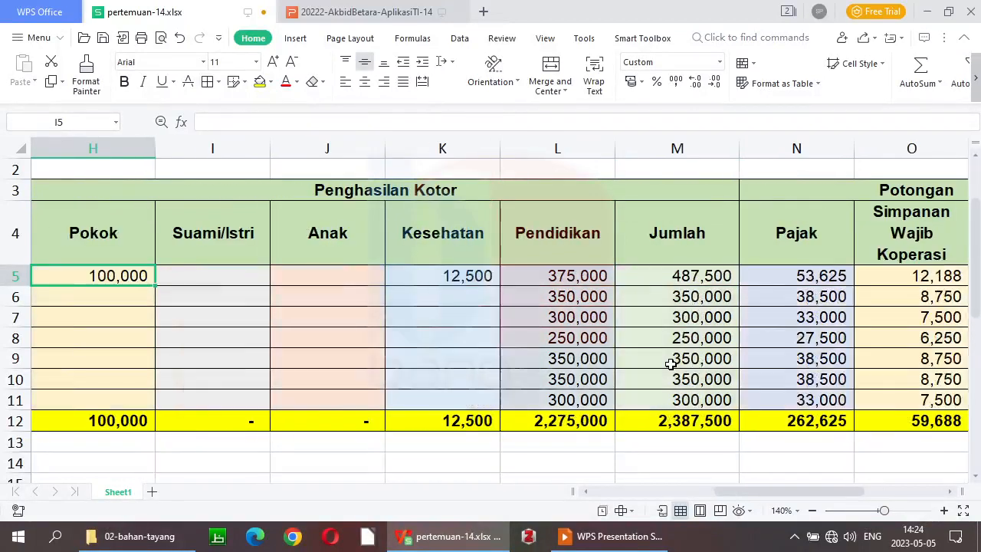
key("Right")
key("Right")
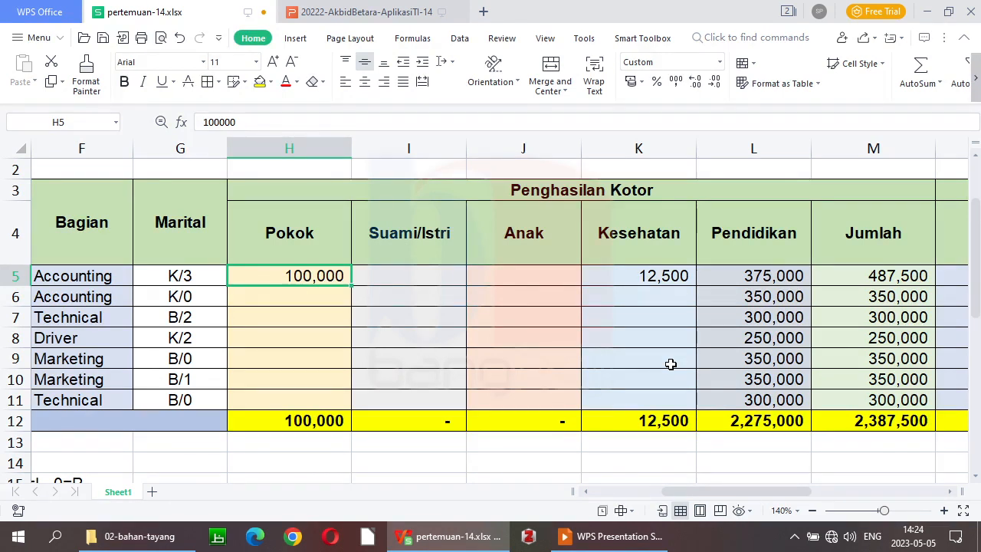
- Read the Petunjuk rules below the table, focusing on the child allowance rule in A20
key("Left")
key("Right")
key("Right")
key("Right")
key("Right")
key("Left")
key("Left")
key("Home")
key("Down")
key("Down")
key("Down")
key("Down")
key("Down")
key("Down")
key("Down")
key("Down")
key("Down")
key("Down")
key("Down")
key("Down")
key("Down")
key("Down")
key("Down")
key("Down")
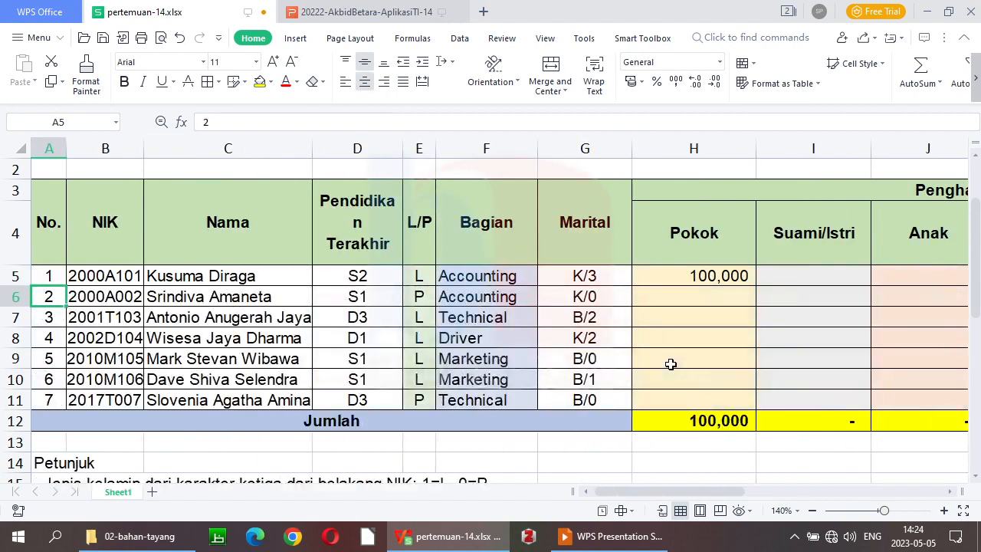
key("Down")
key("Down")
key("Down")
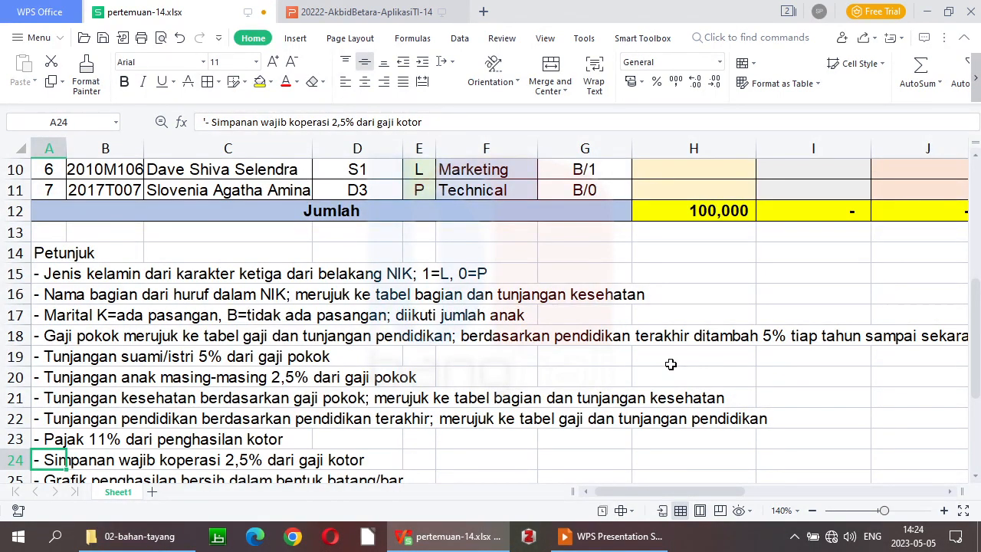
key("Up")
key("Up")
key("Up")
key("Up")
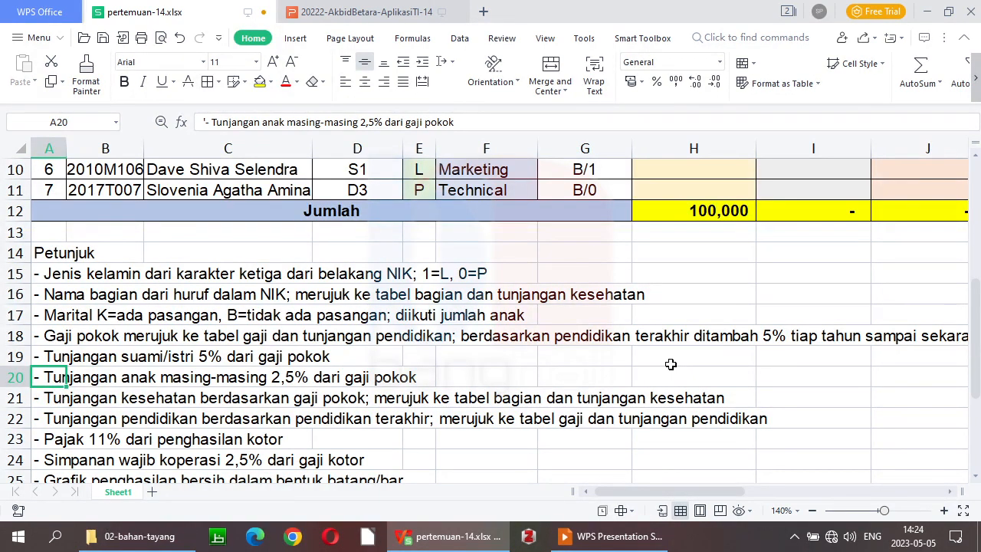
- Return to the employee table and examine the first employee's Marital code in G5
key("Up")
key("Up")
key("Up")
key("Up")
key("Up")
key("Up")
key("Up")
key("Up")
key("Up")
key("Up")
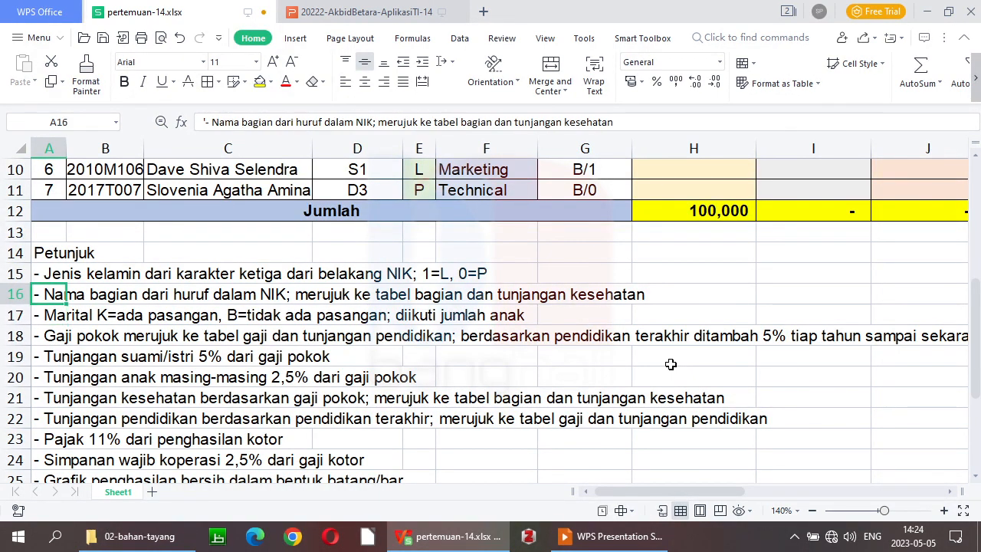
key("Up")
key("Up")
key("Up")
key("Up")
key("Up")
key("Up")
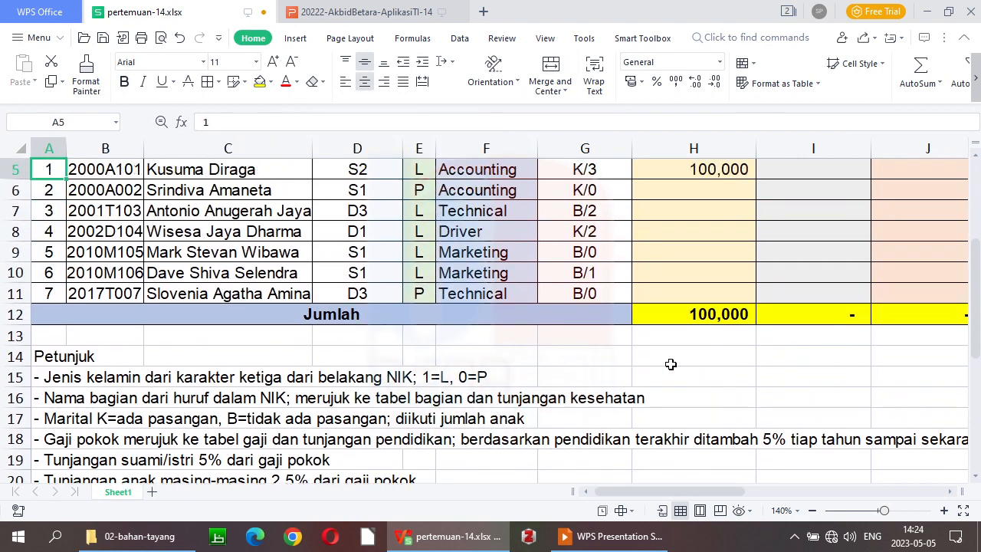
key("Down")
key("Right")
key("Right")
key("Right")
key("Right")
key("Right")
key("Right")
key("Right")
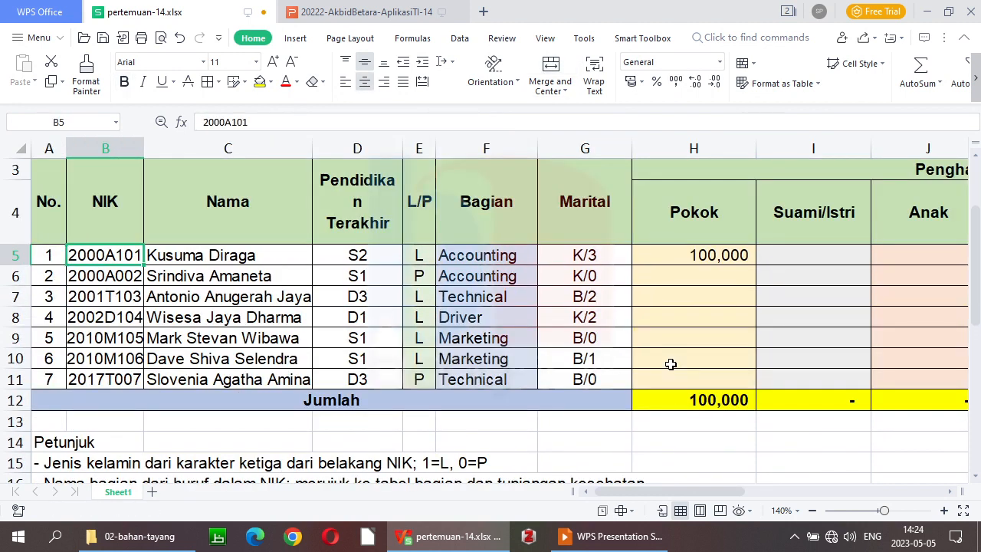
key("Left")
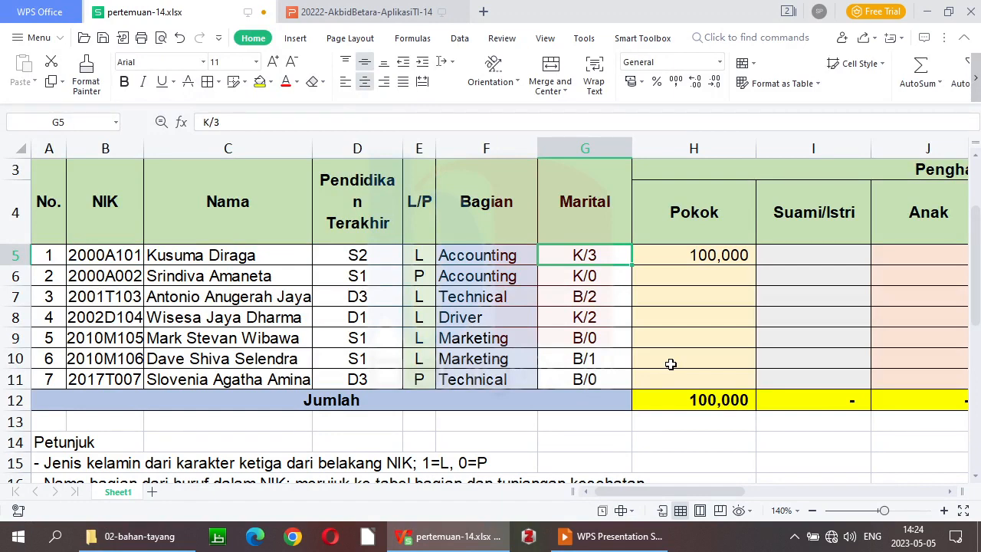
- Start a VALUE formula in the first employee's Anak cell J5
key("Right")
key("Right")
key("Right")
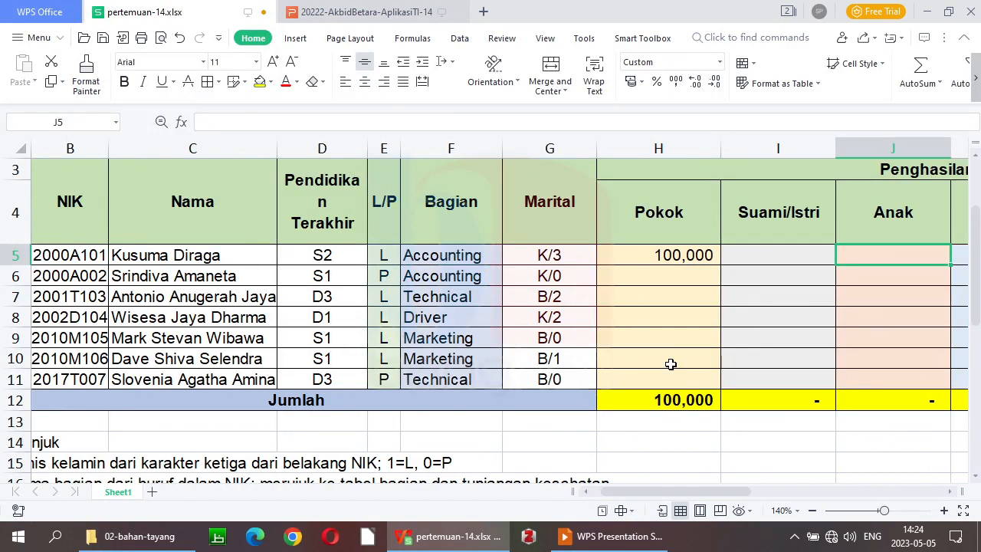
key("Right")
key("Left")
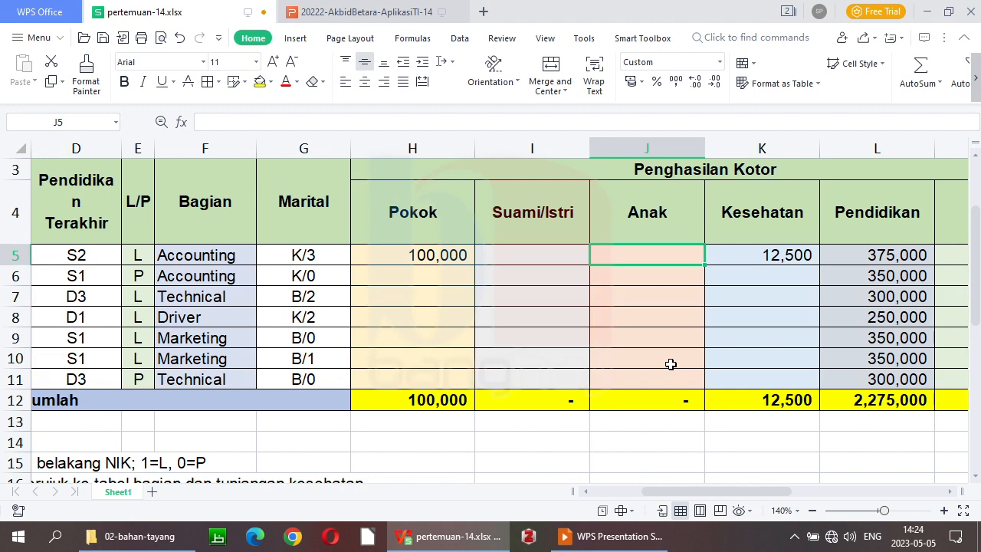
type("=")
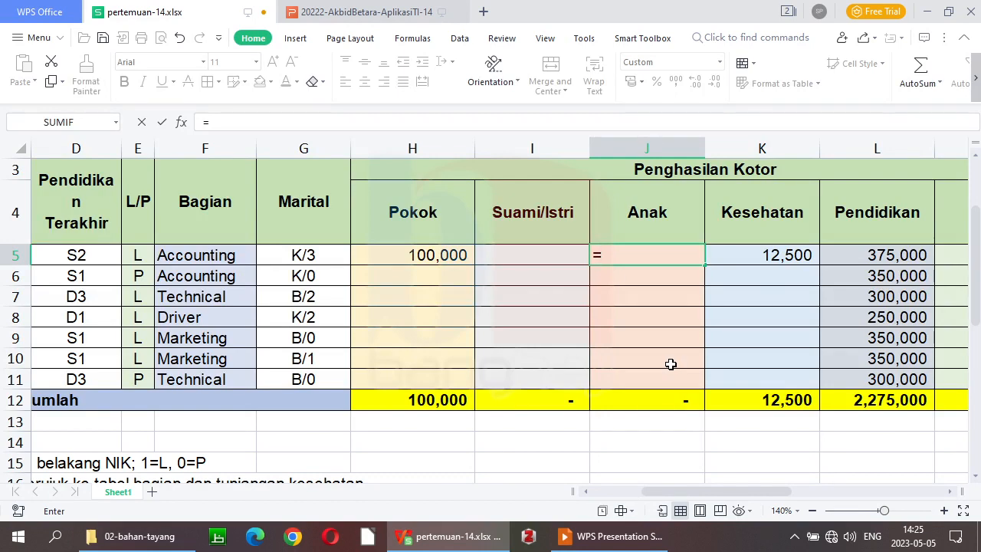
type("ri")
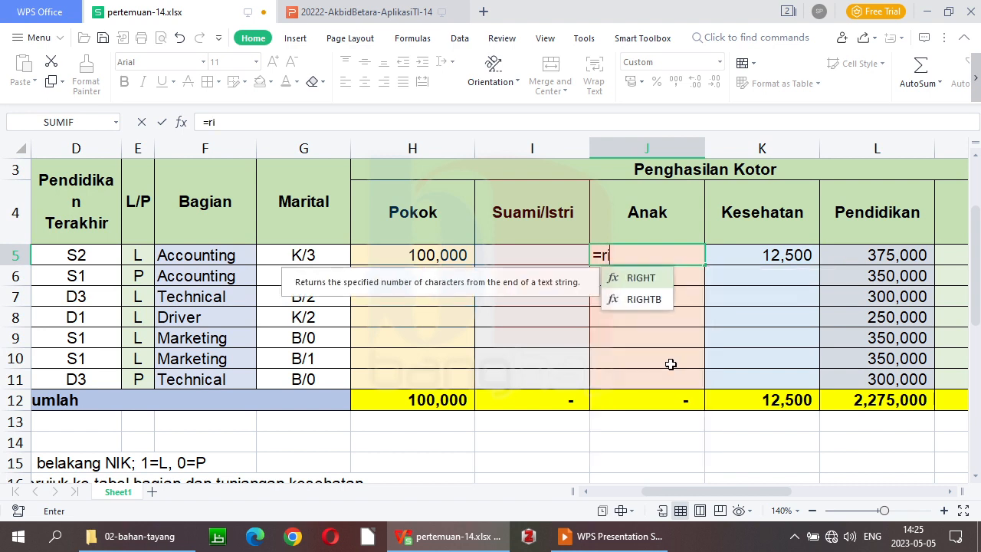
key("BackSpace")
key("BackSpace")
type("velu")
key("BackSpace")
key("BackSpace")
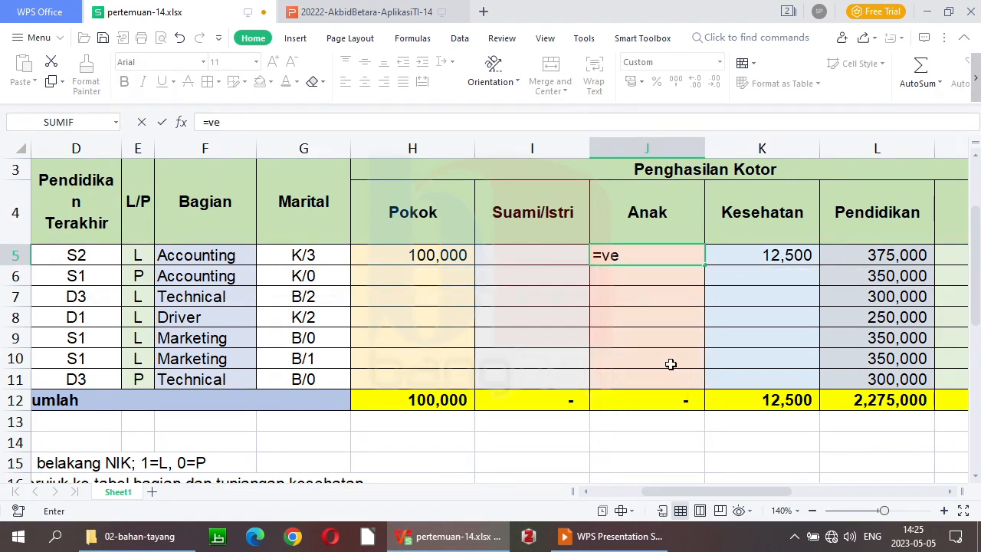
key("BackSpace")
type("alue")
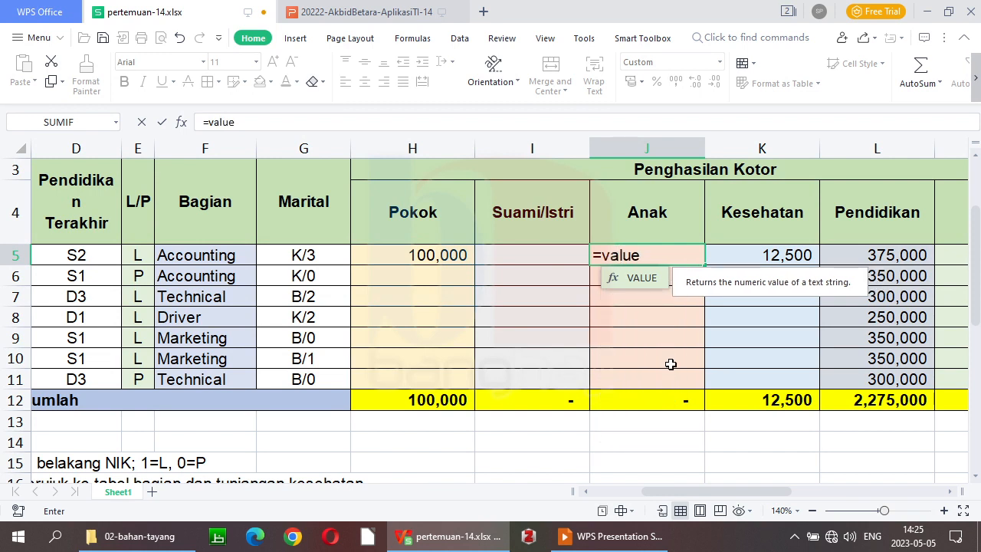
type("(")
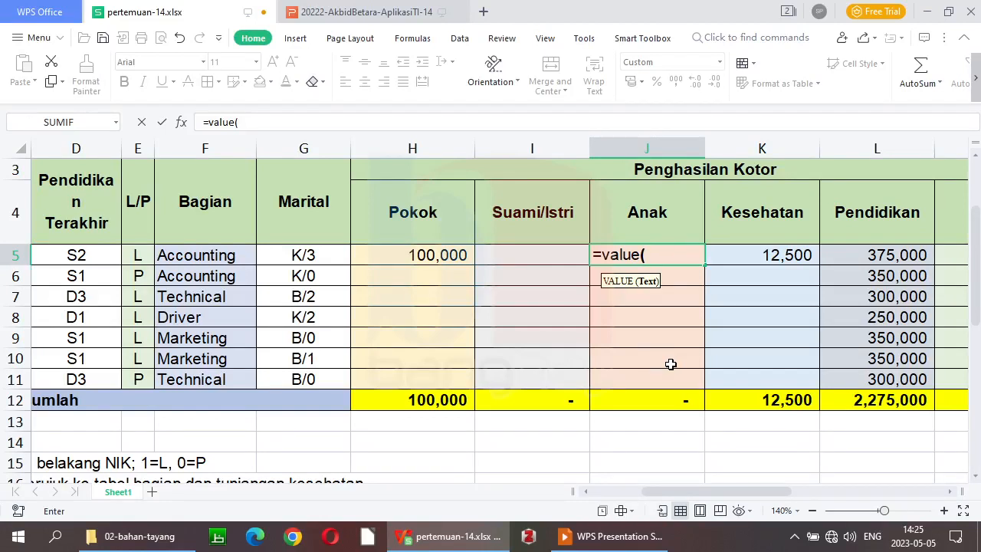
- Nest a RIGHT function inside VALUE that extracts 1 character from the Marital cell G5
type("right")
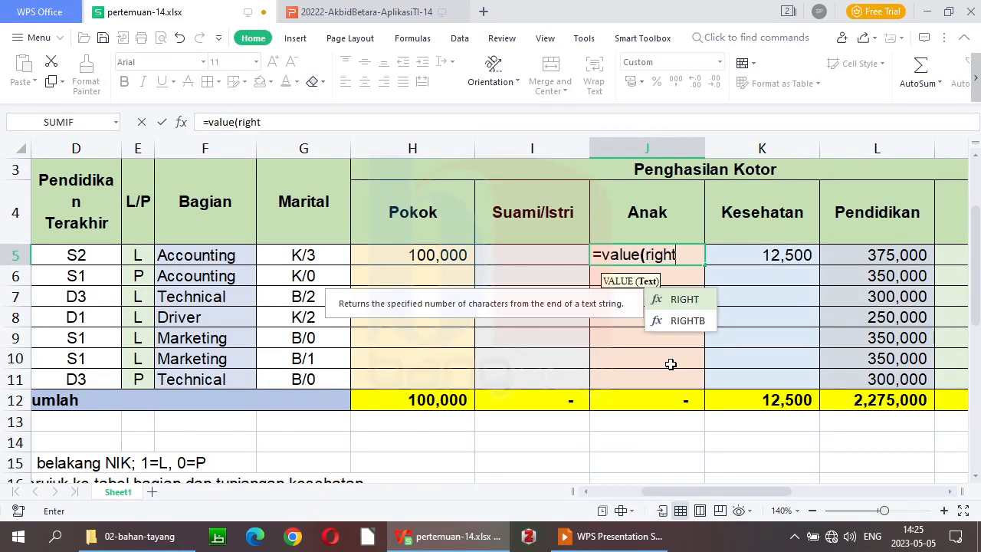
type("(")
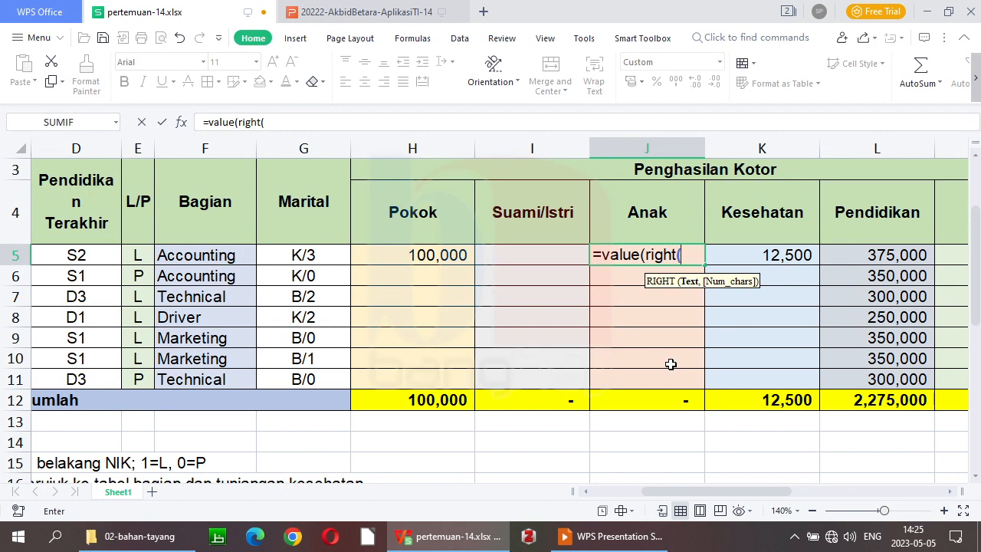
left_click(320, 255)
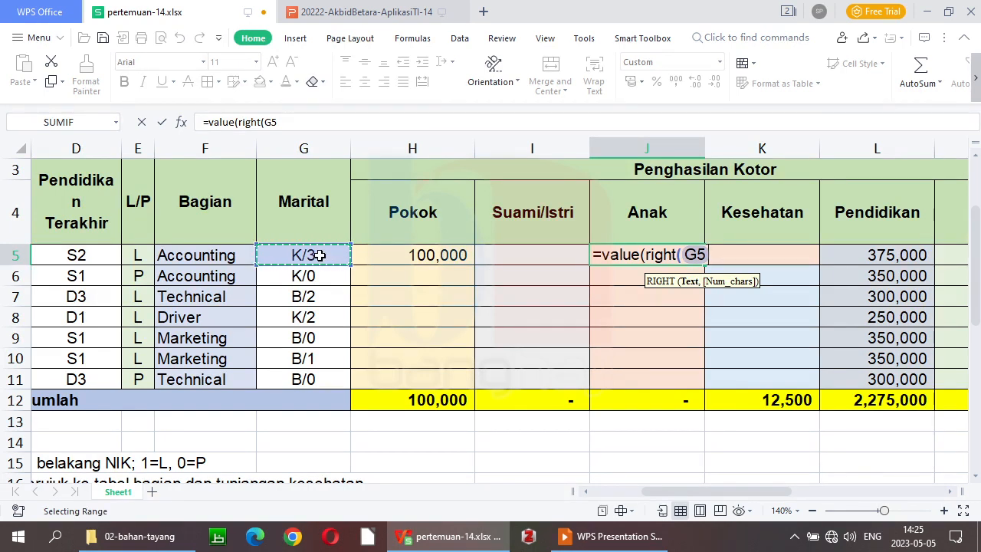
type(",")
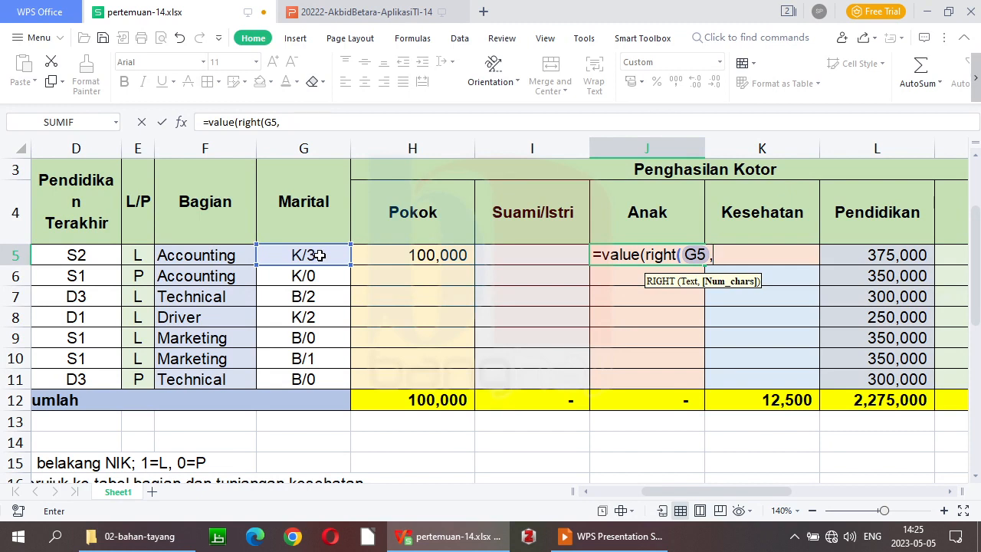
type("1")
type(")")
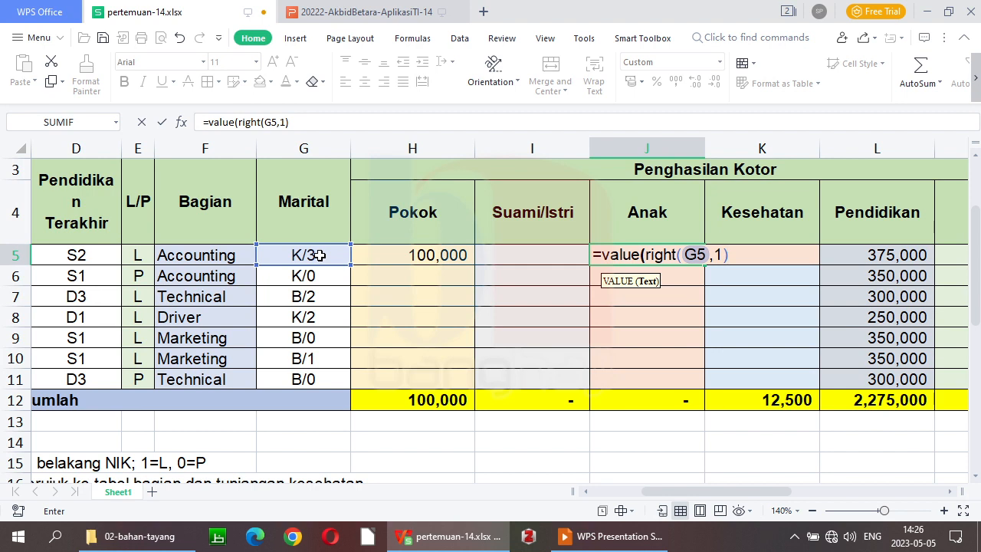
- Multiply the extracted child count by 2.5% and the Pokok cell H5, enter the formula and reselect J5
type("*")
type("2.5%")
type("*")
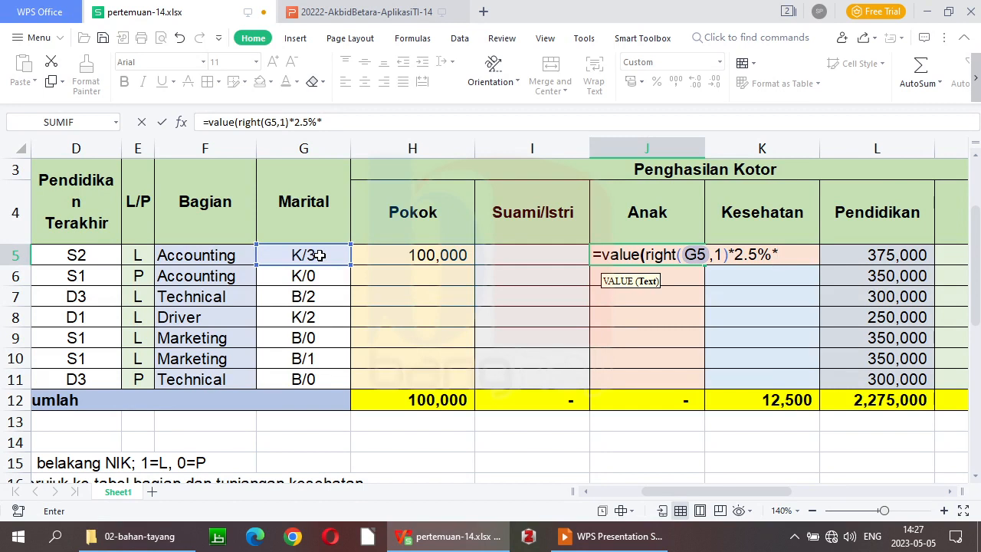
left_click(414, 257)
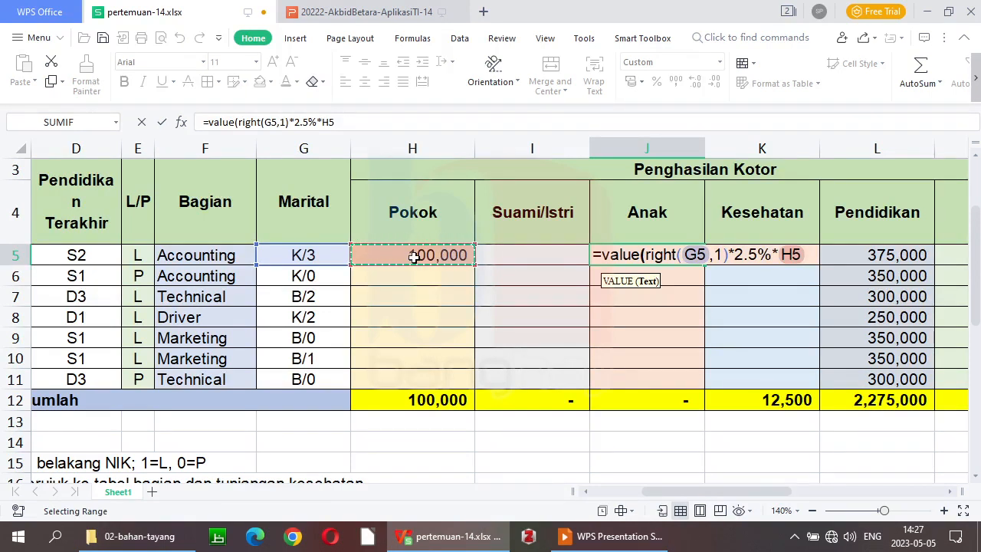
key("Return")
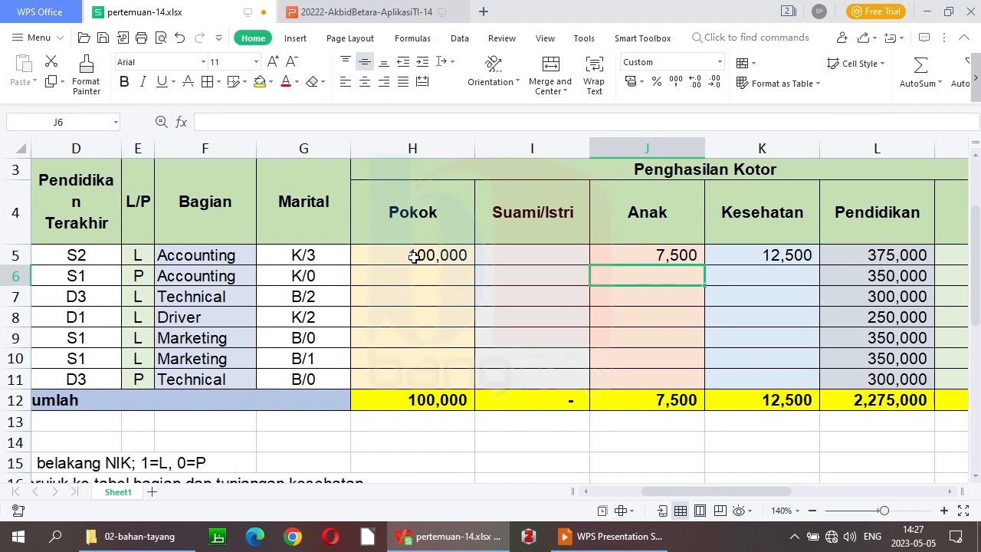
key("Up")
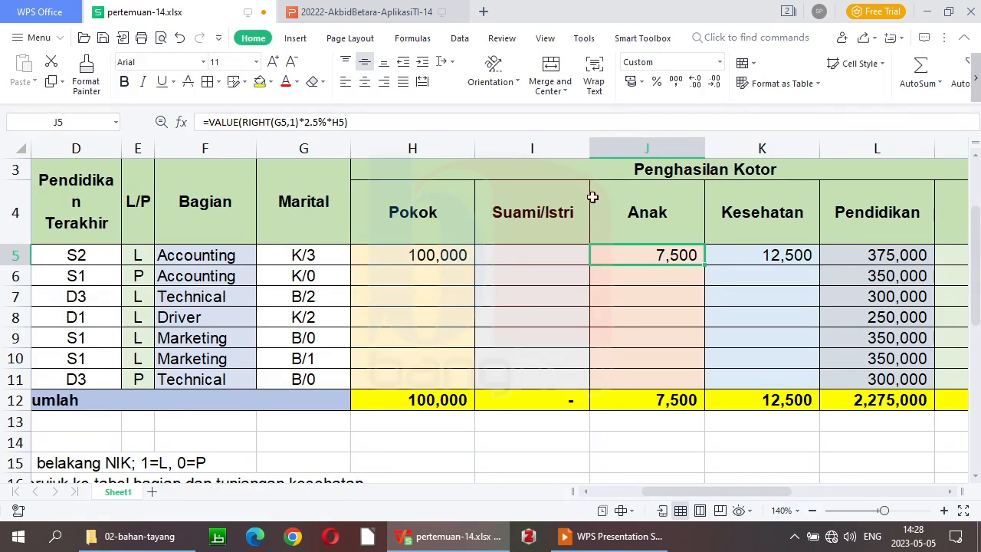
- Review the Anak formula in J5, then copy the Kesehatan formula in K5 and the Anak formula in J5 down to row 11
double_click(663, 257)
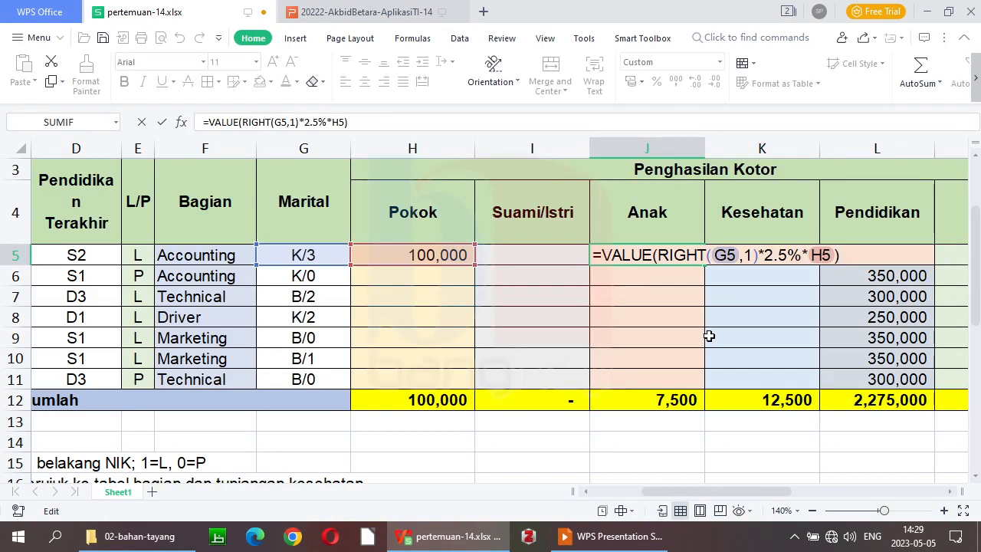
key("Return")
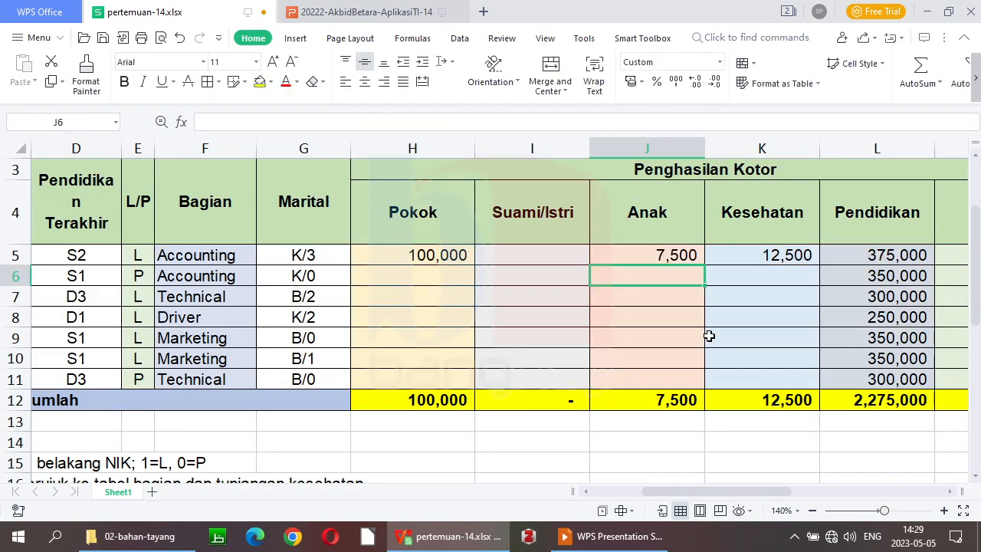
left_click(744, 254)
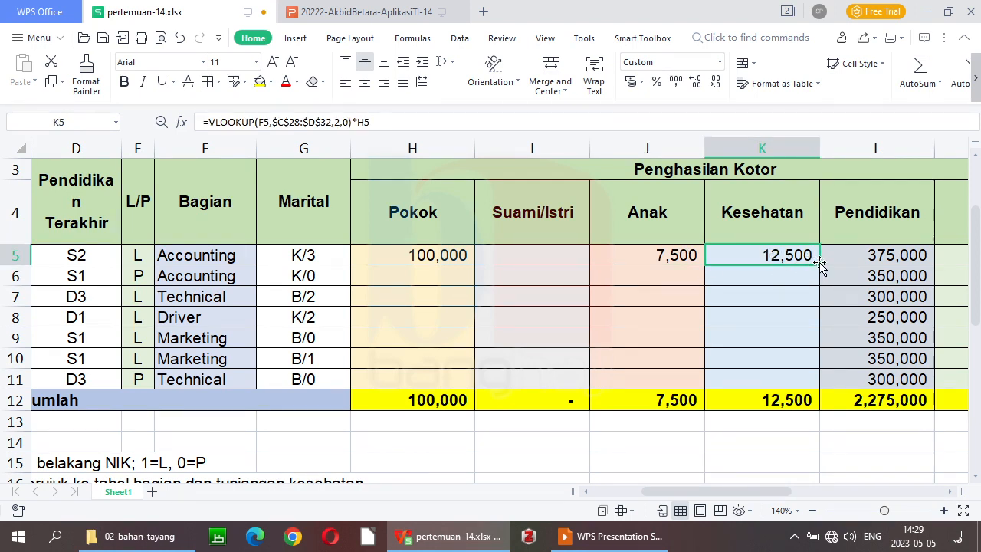
left_click_drag(819, 264, 815, 387)
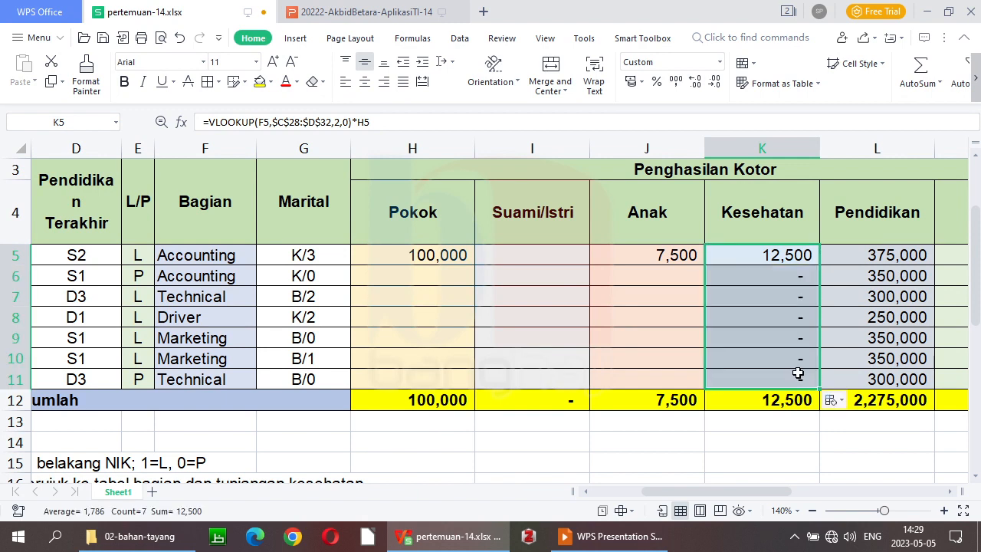
left_click(670, 254)
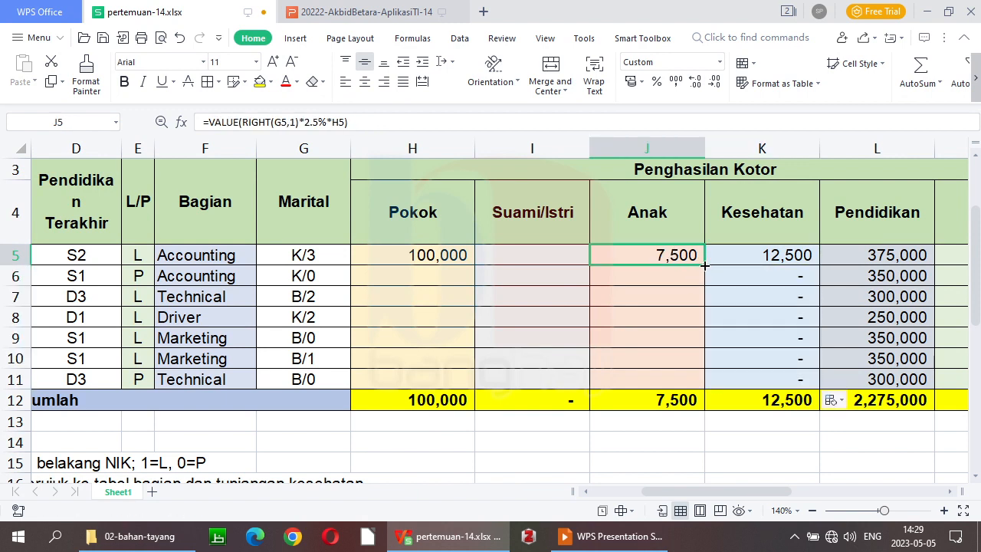
left_click_drag(703, 267, 699, 389)
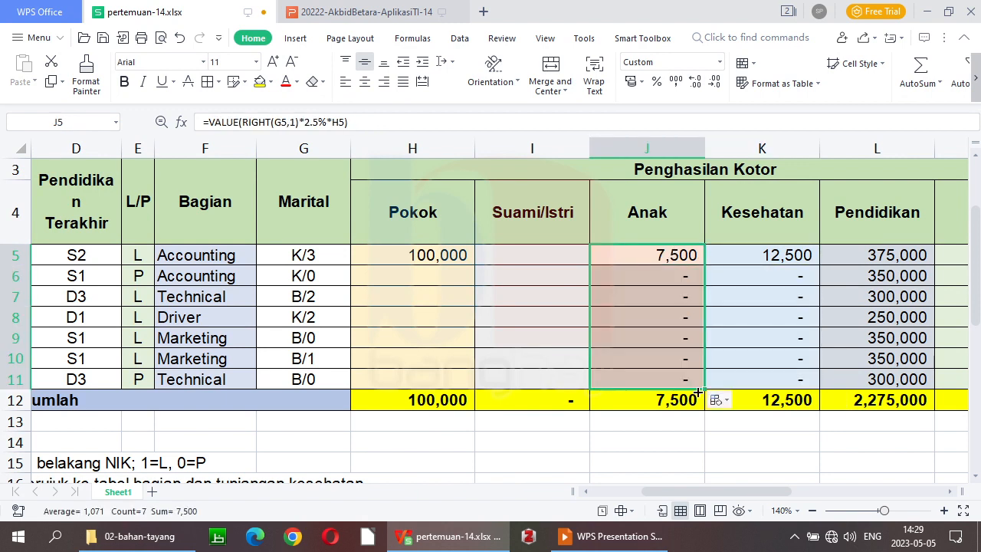
- Go from the Suami/Istri cell I5 to the Petunjuk list and read the rules on marital codes and the spouse allowance
left_click(541, 255)
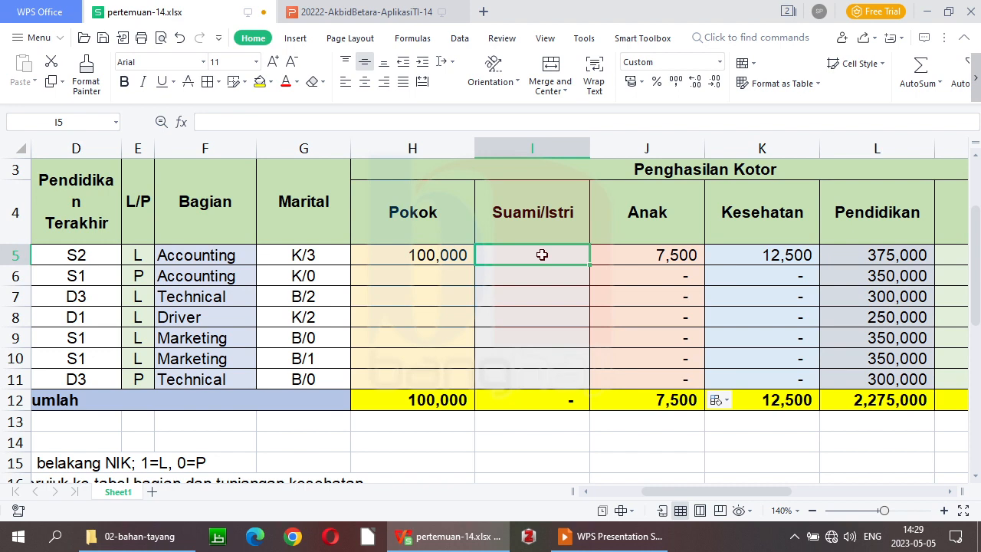
key("Right")
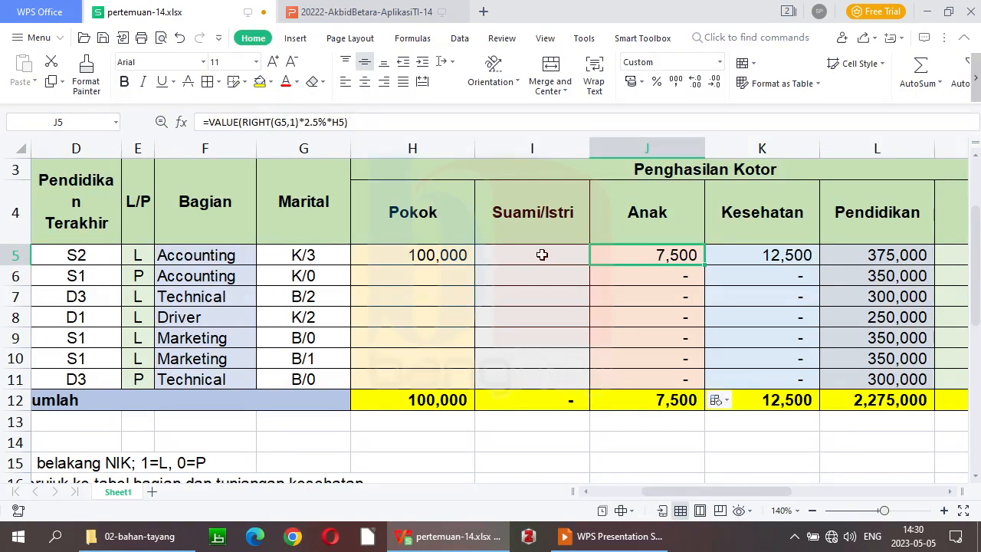
left_click(542, 254)
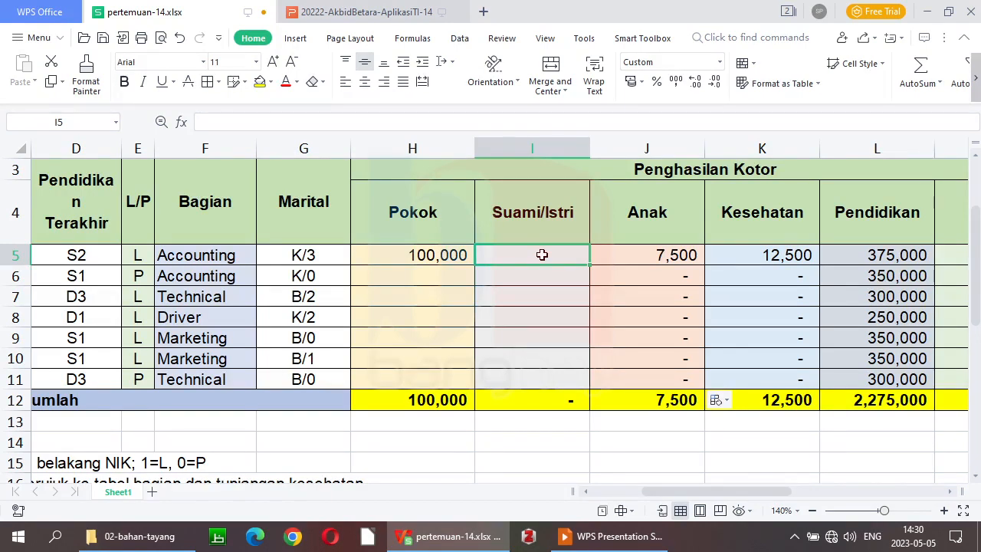
key("alt+Tab")
key("alt+Tab")
key("Left")
key("Left")
key("Left")
key("Left")
key("Left")
key("Left")
key("Left")
key("Down")
key("Down")
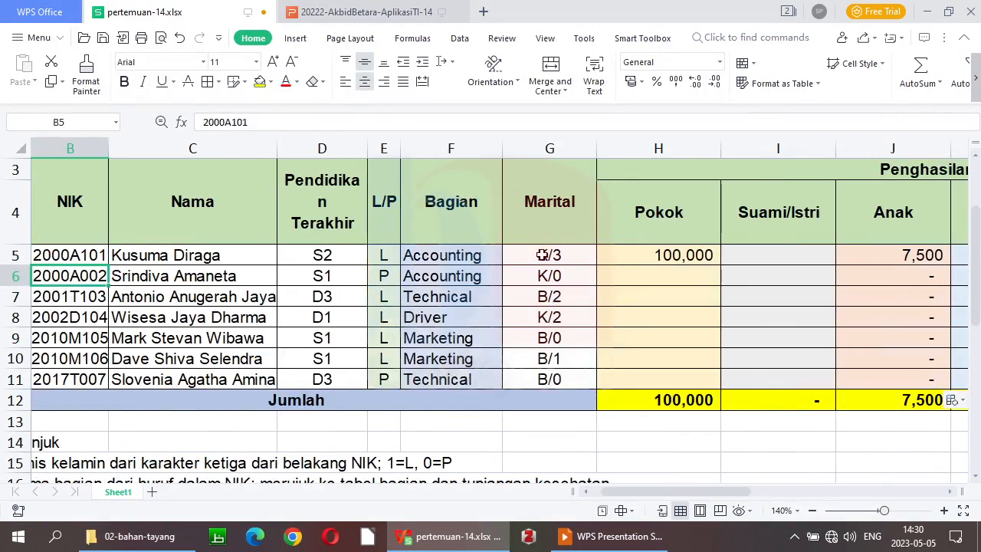
key("Left")
key("Down")
key("Down")
key("Down")
key("Down")
key("Down")
key("Down")
key("Down")
key("Down")
key("Down")
key("Down")
key("Down")
key("Down")
key("Down")
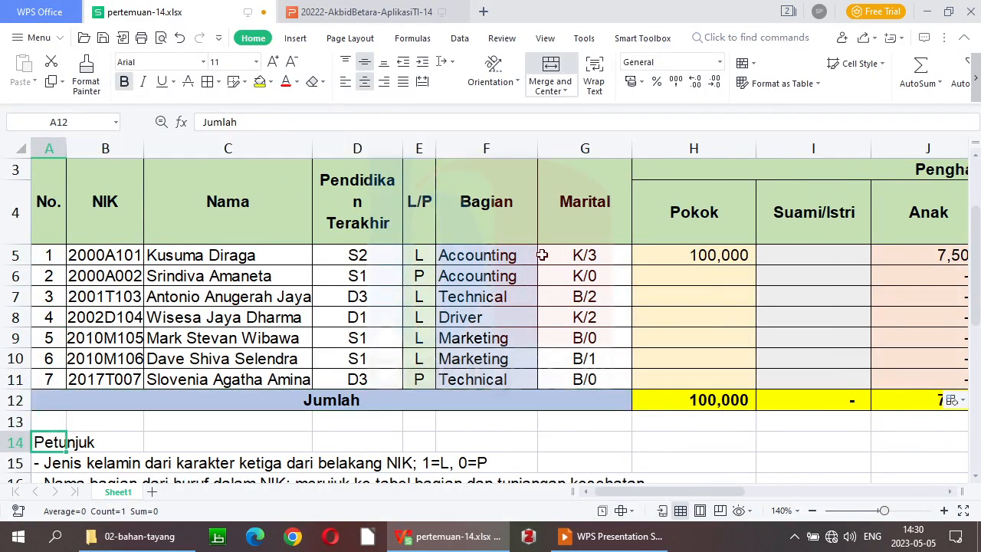
key("Up")
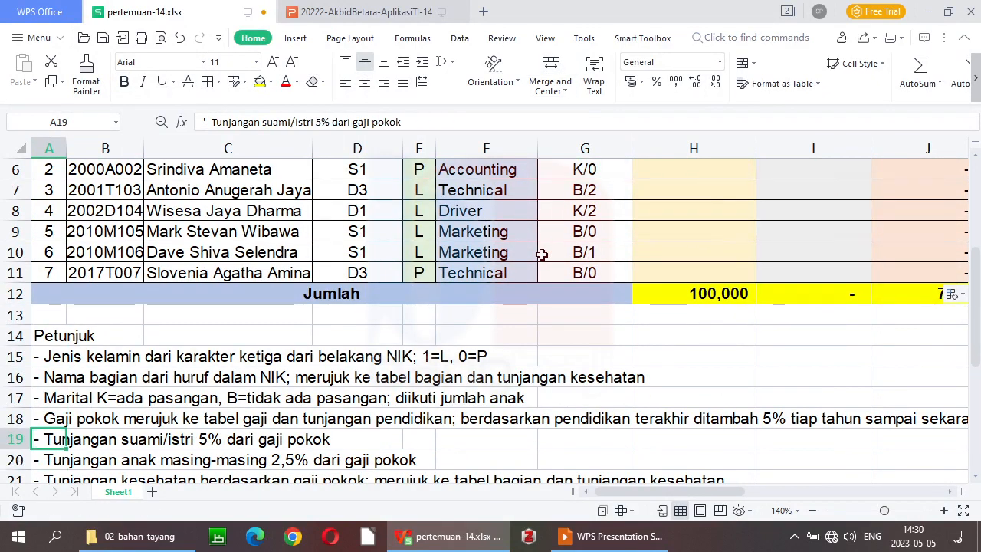
key("Up")
key("Up")
key("Up")
key("Up")
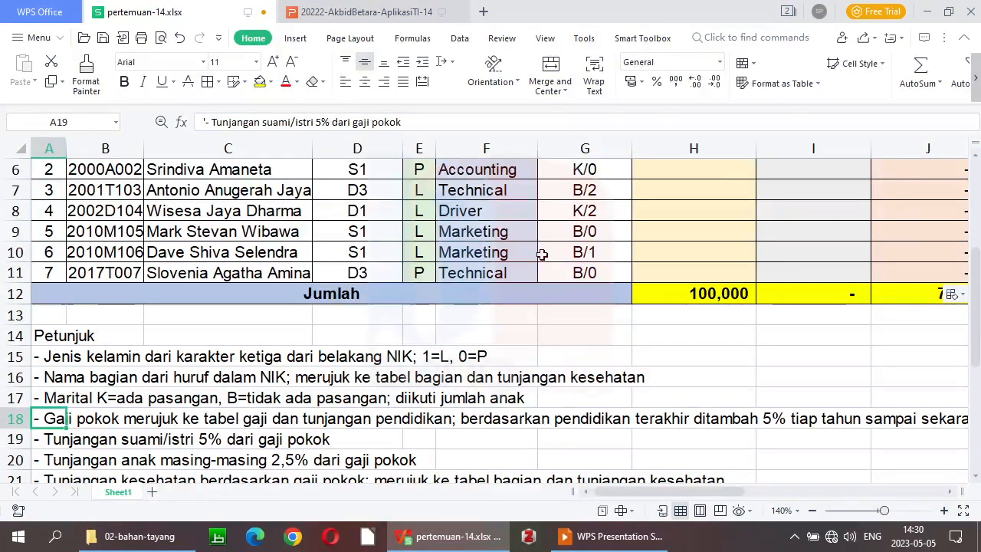
- Return to the employee table and start an IF formula in the first employee's Suami/Istri cell I5
key("Up")
key("Up")
key("Up")
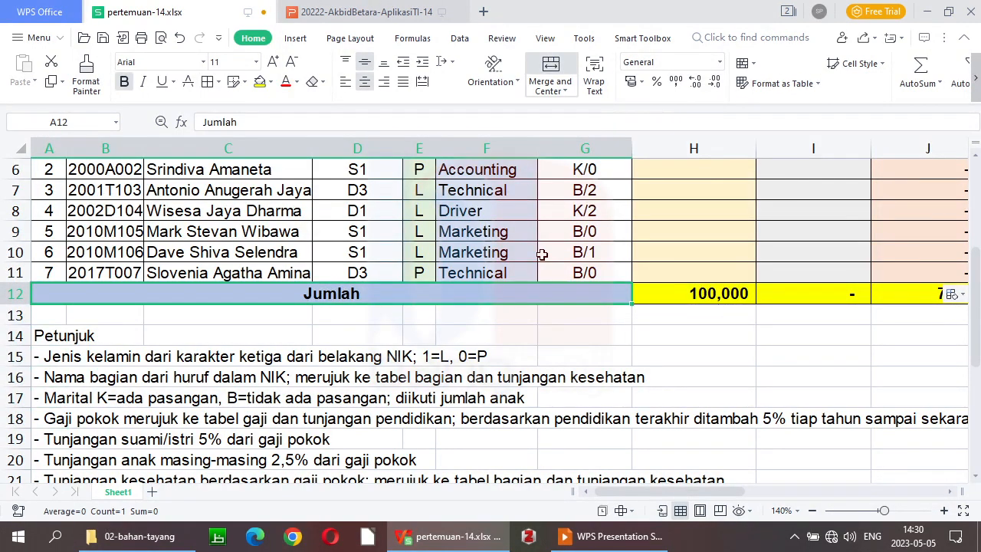
key("Up")
key("Up")
key("Up")
key("Up")
key("Up")
key("Up")
key("Up")
key("Up")
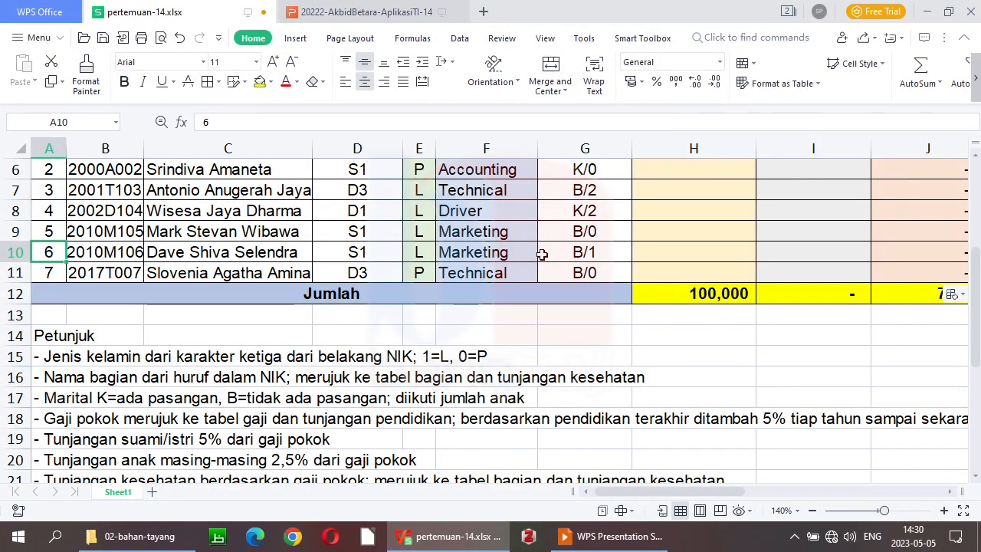
key("Down")
key("Right")
key("Right")
key("Right")
key("Right")
key("Right")
key("Right")
key("Right")
key("Right")
key("Right")
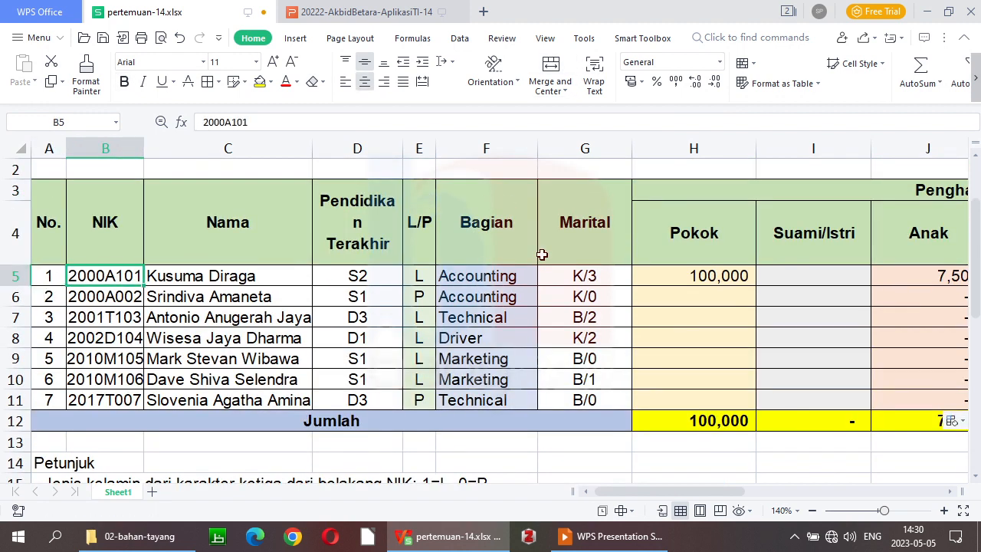
key("Left")
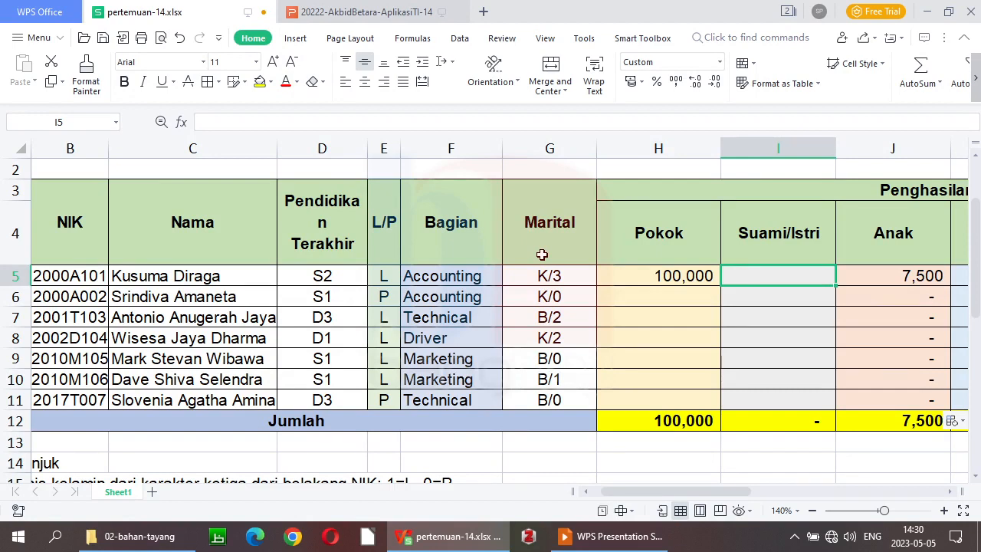
type("=")
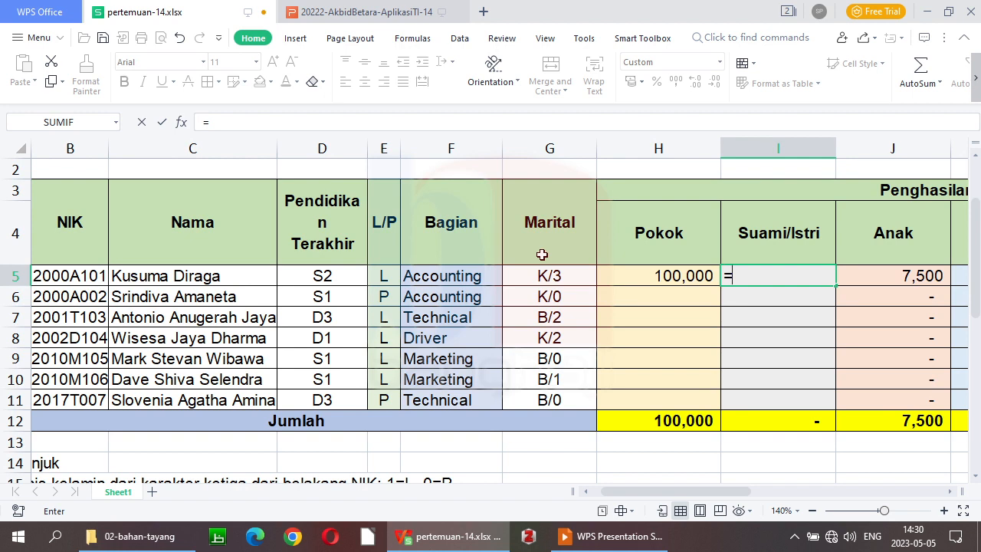
type("if(")
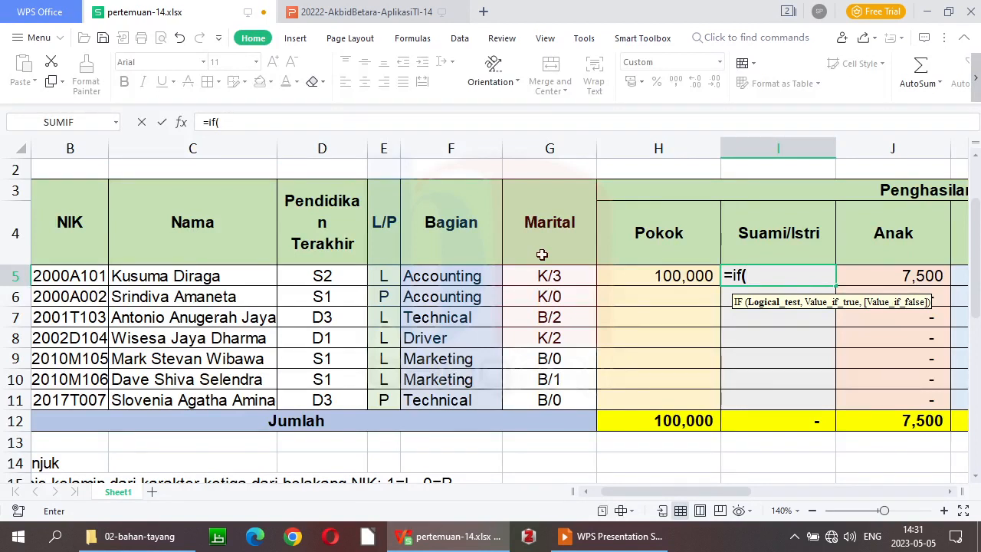
- Build the IF condition with a LEFT function that tests whether the first 1 character of Marital cell G5 equals "K"
type("left")
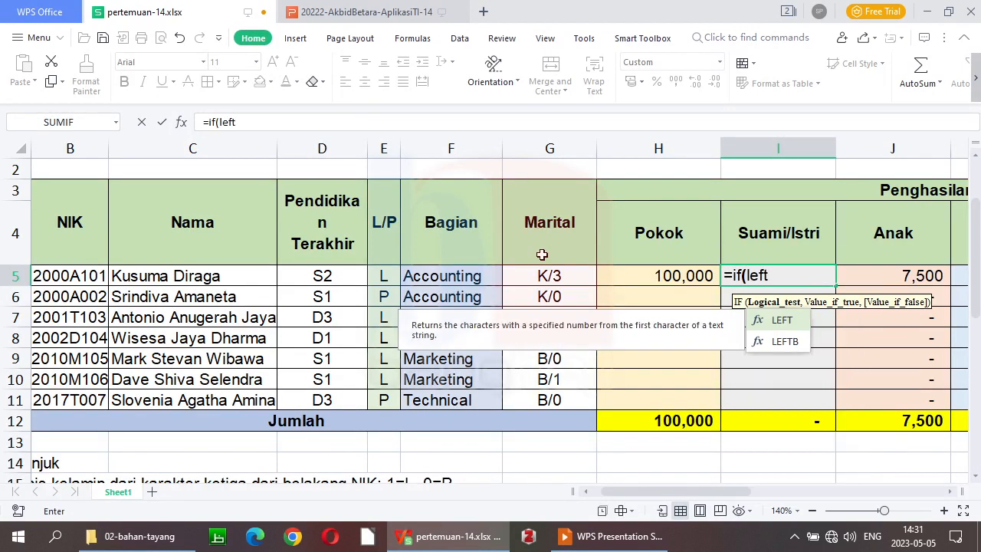
type("(")
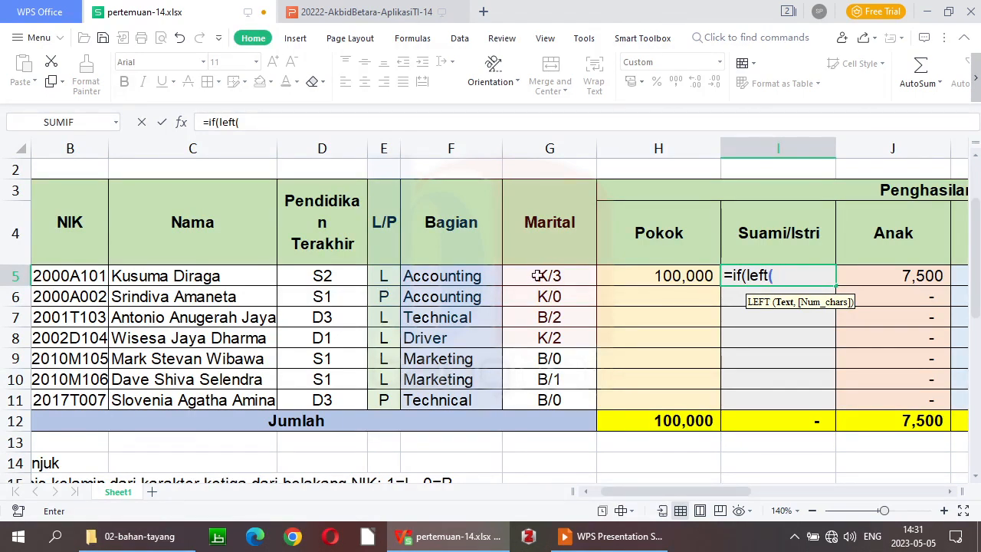
left_click(539, 276)
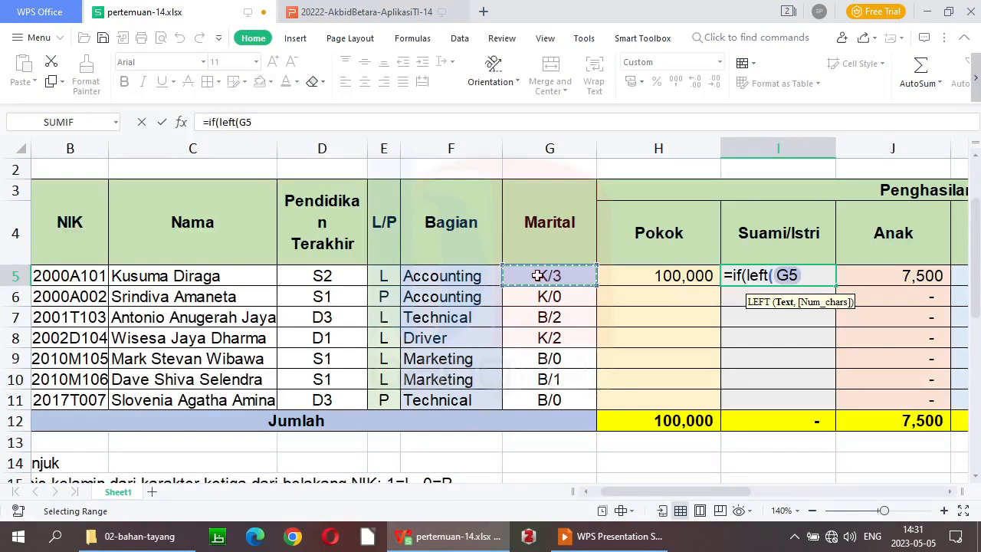
type(",")
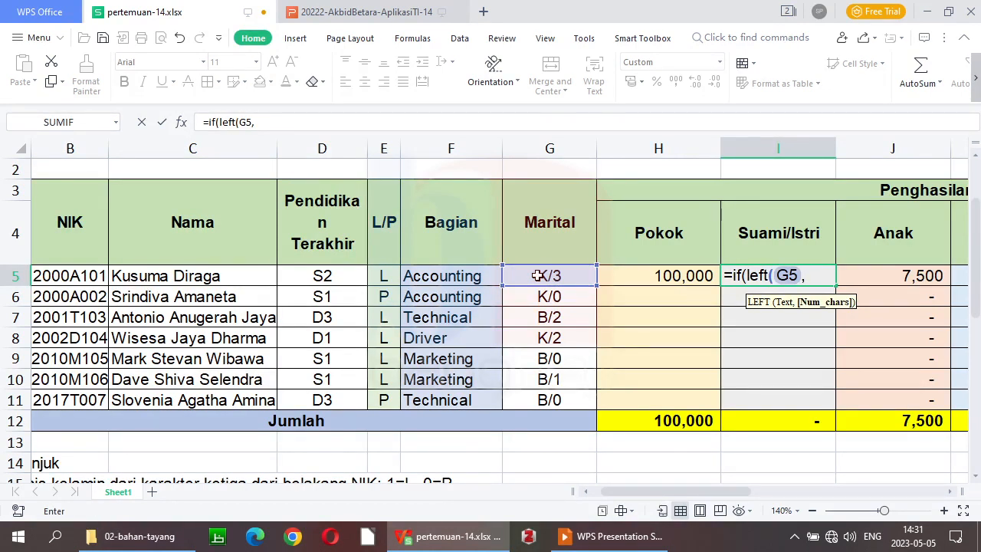
type("1")
type(")")
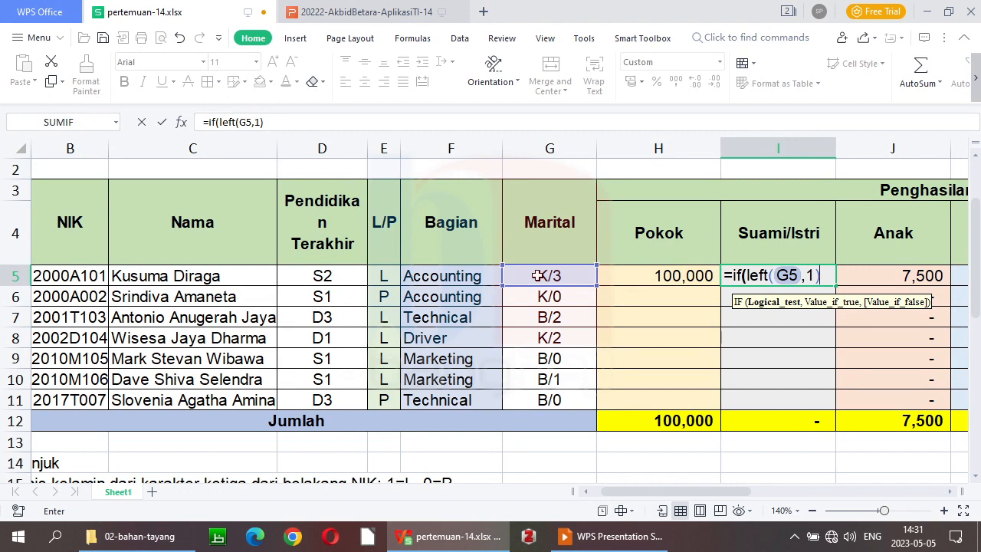
type("=\"K\"")
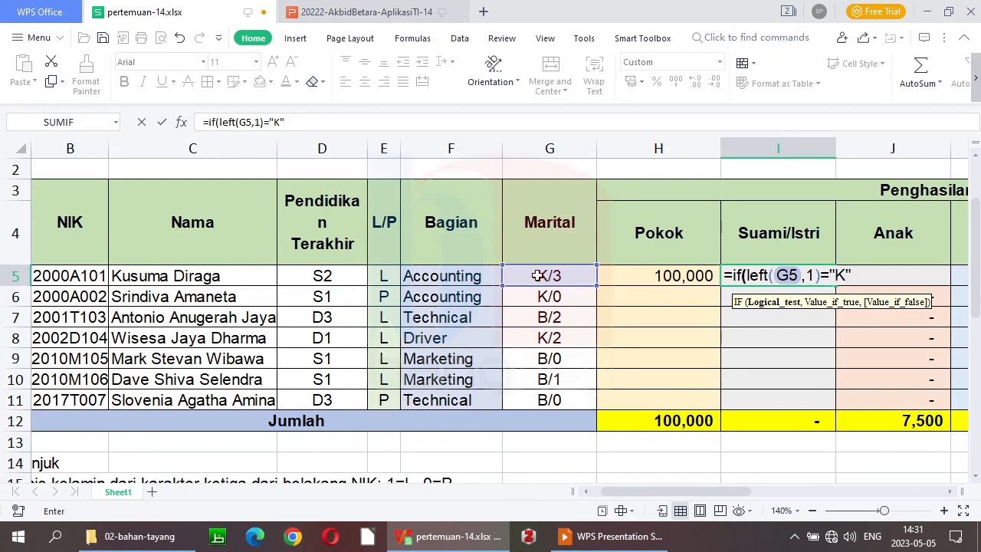
- Complete the IF with 5%*H5 when true and 0 when false, and copy the Suami/Istri formula from I5 down to row 11
type(",")
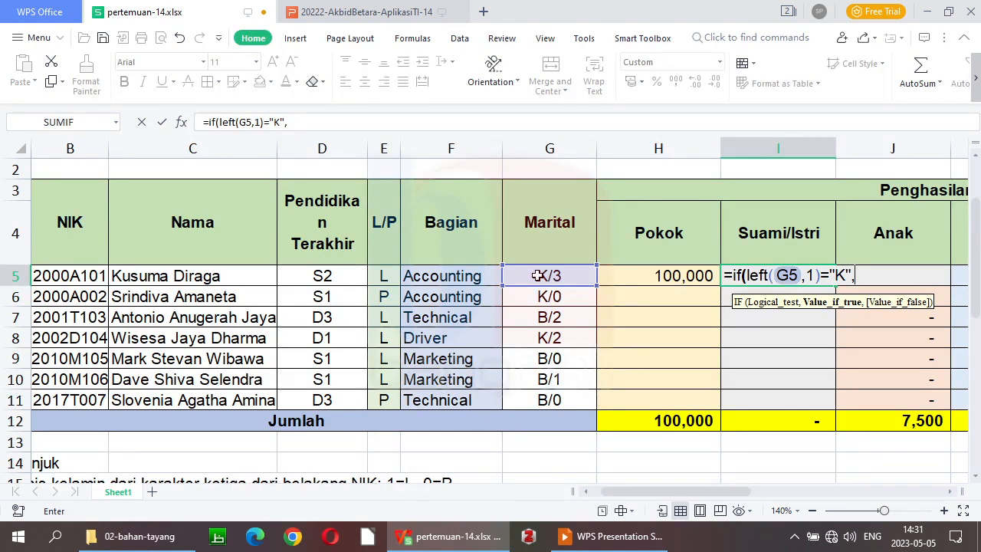
type("5%*")
left_click(680, 280)
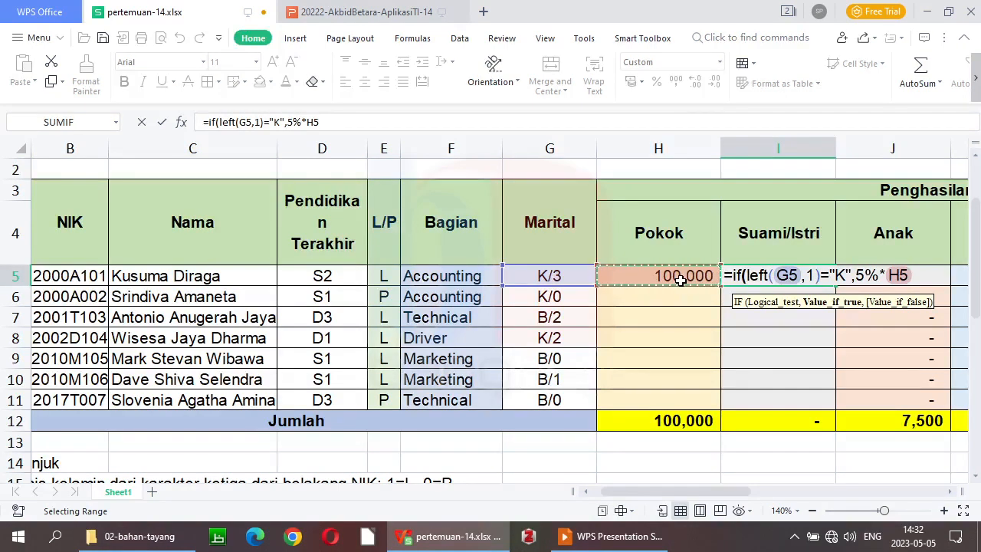
type(",")
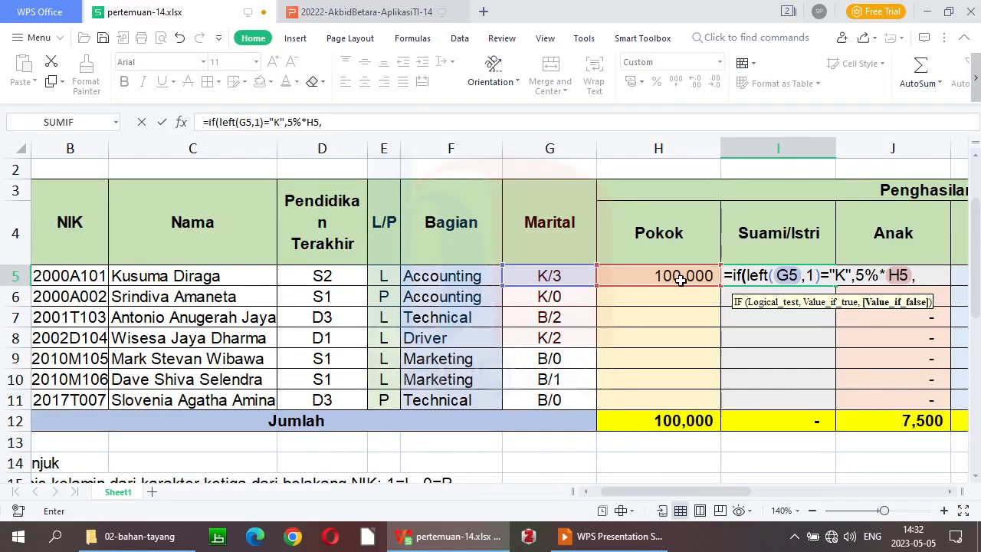
type("0")
key("Return")
key("Up")
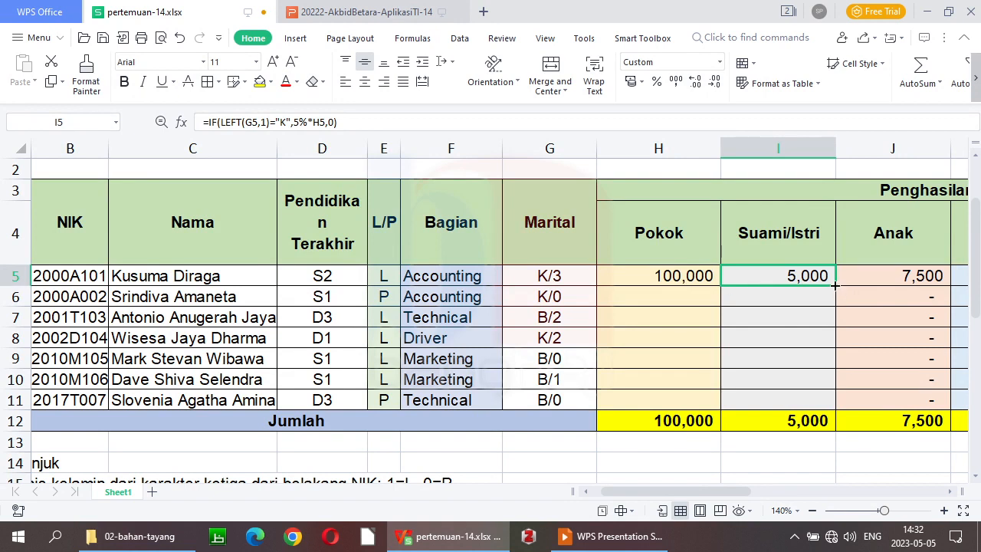
left_click_drag(834, 285, 834, 409)
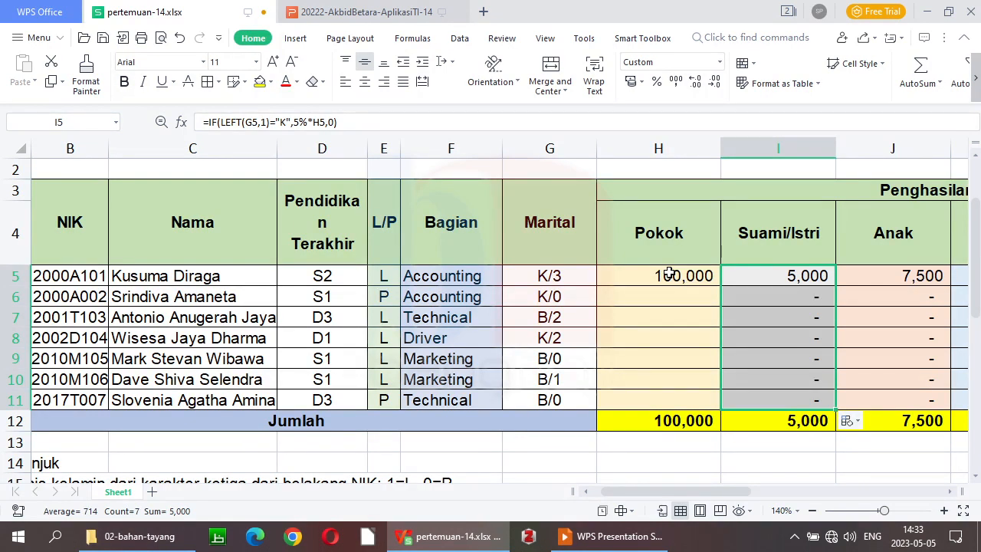
- Review the first employee's Anak formula in J5 and its references to the Marital and Pokok cells
left_click(785, 276)
key("Right")
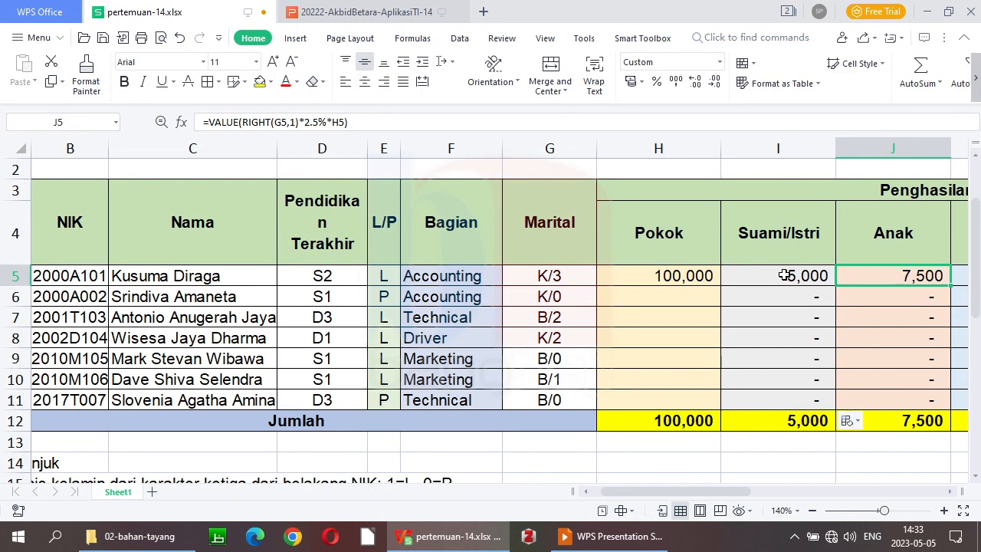
key("F2")
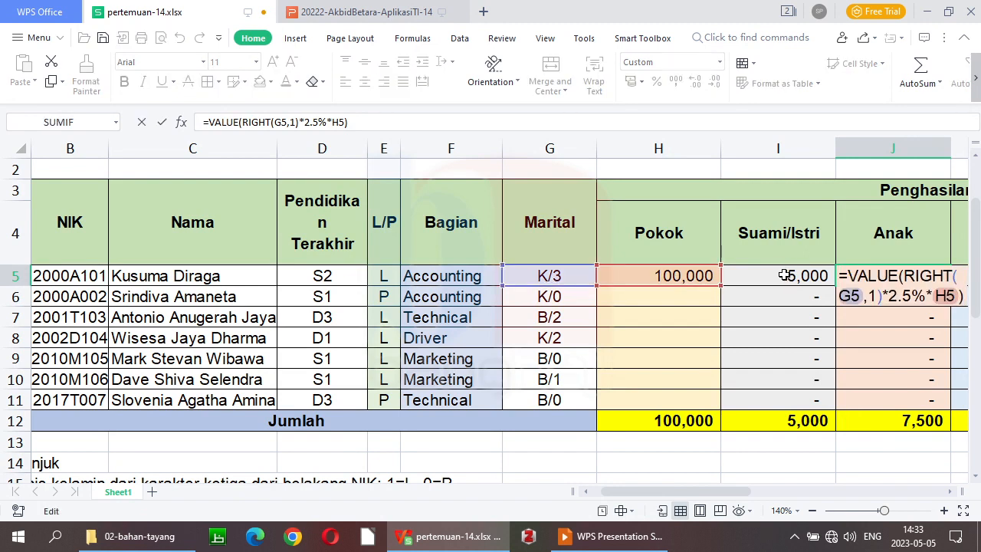
left_click(949, 496)
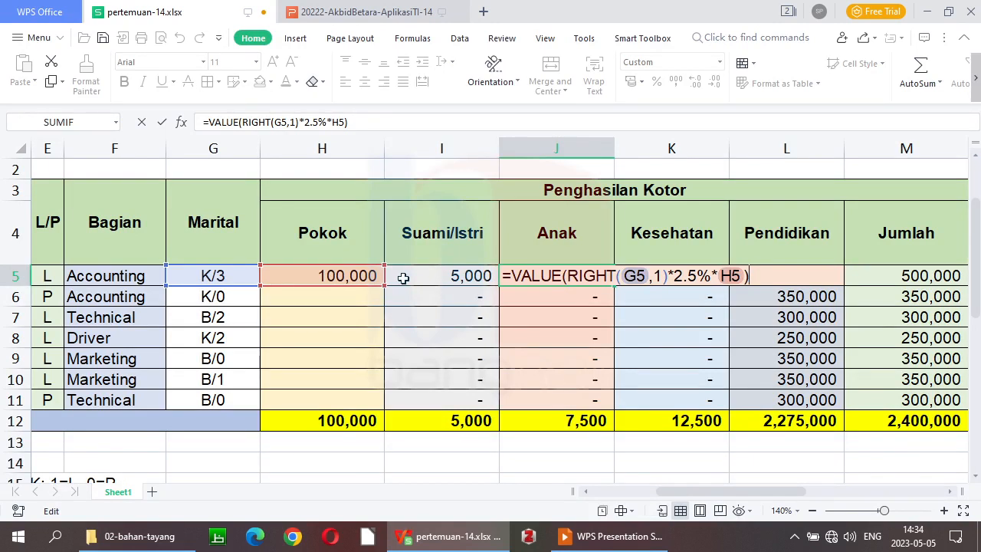
key("Return")
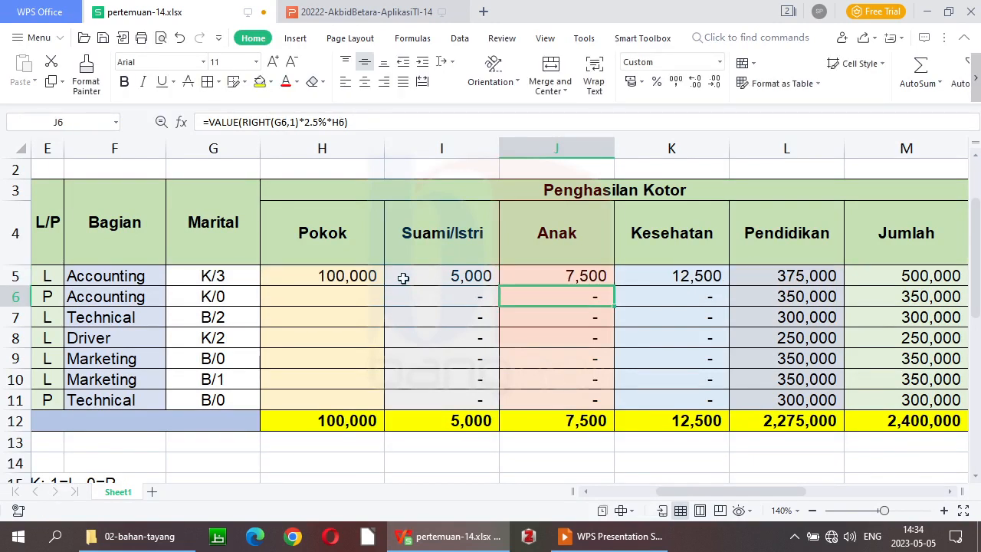
- Select the first employee's Pokok cell H5
key("Up")
key("Left")
key("Left")
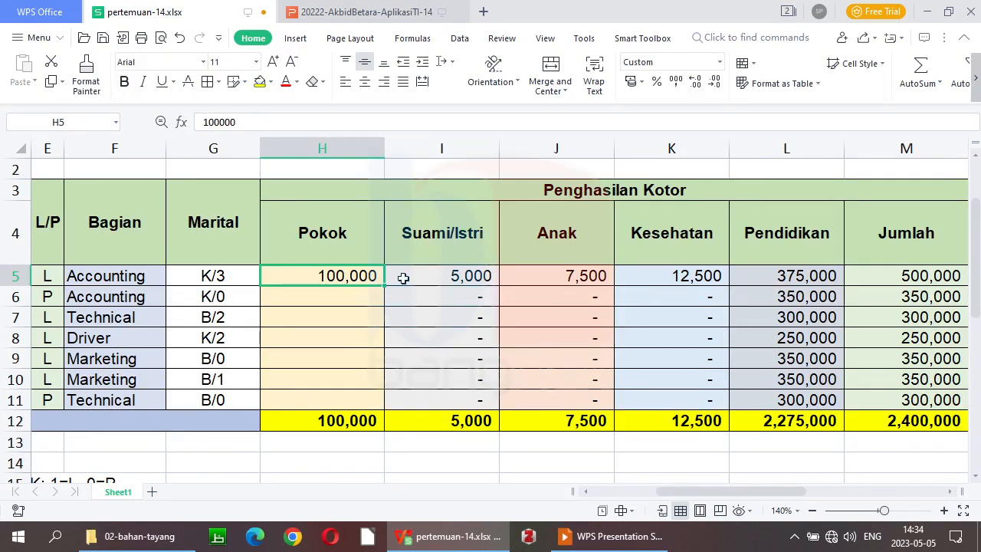
- Find the Gaji pokok rule in the Petunjuk list at A18 and read how the basic salary has to be calculated
key("Left")
key("Left")
key("Left")
key("Left")
key("Left")
key("Left")
key("Left")
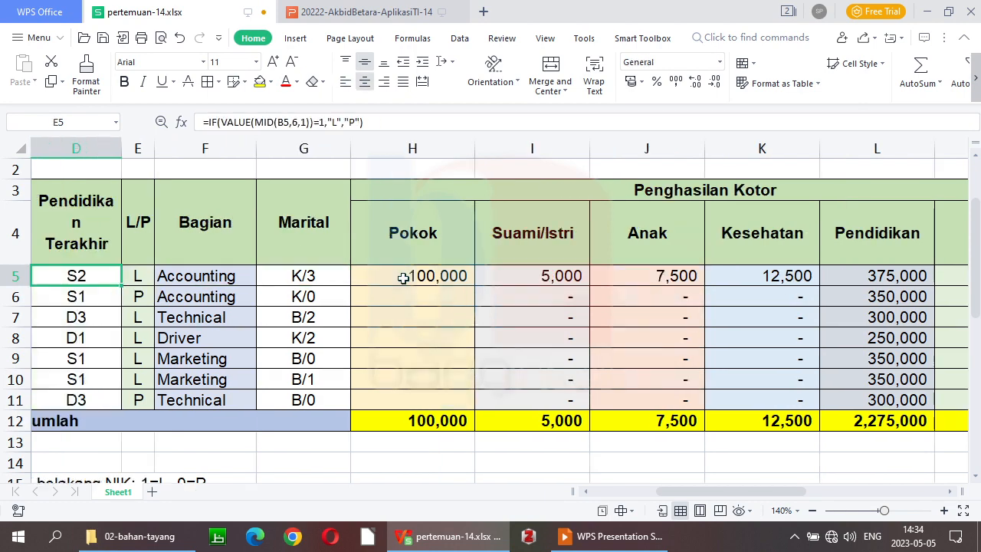
key("Down")
key("Down")
key("Down")
key("Down")
key("Down")
key("Down")
key("Down")
key("Down")
key("Down")
key("Down")
key("Down")
key("Down")
key("Down")
key("Down")
key("Down")
key("Down")
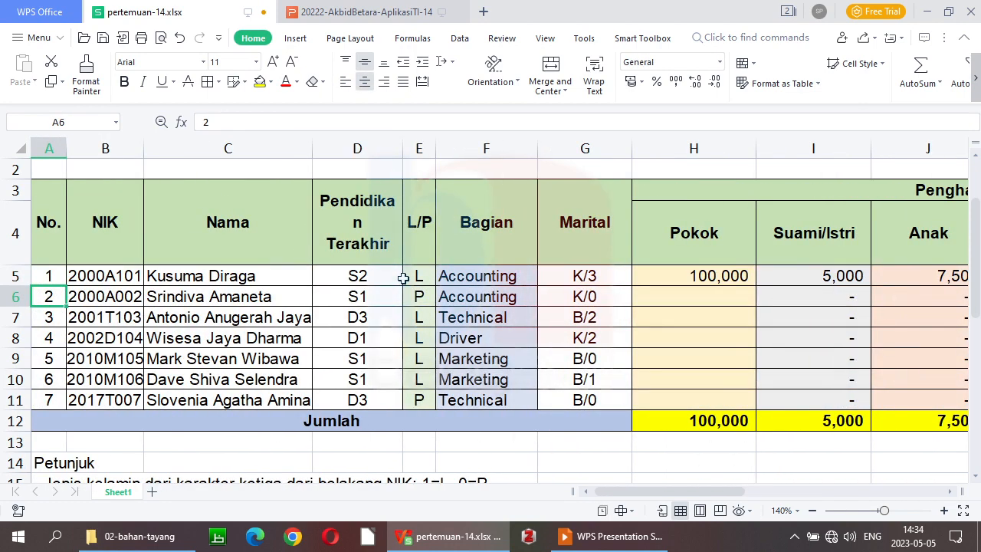
key("Down")
key("Down")
key("Down")
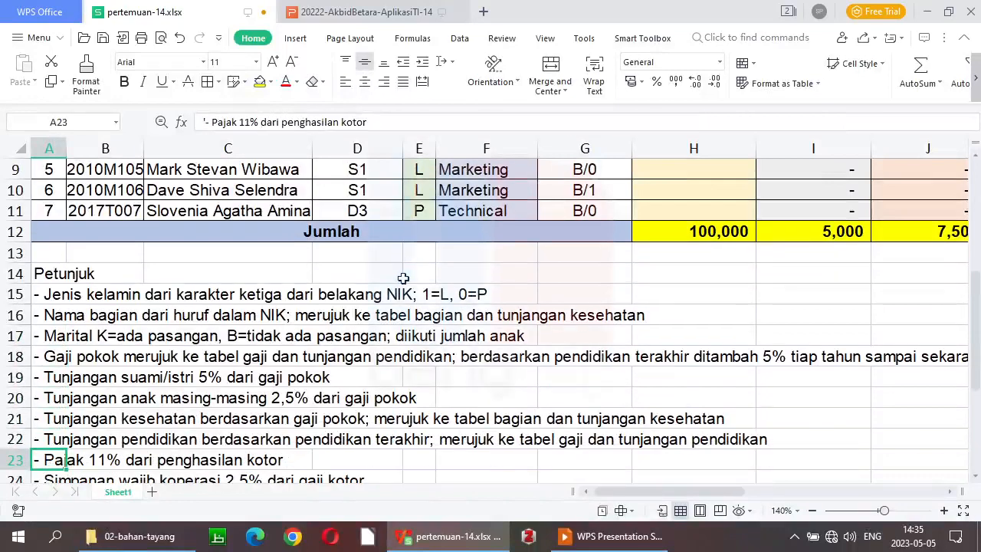
key("Up")
key("Up")
key("Up")
key("Up")
key("Up")
key("Up")
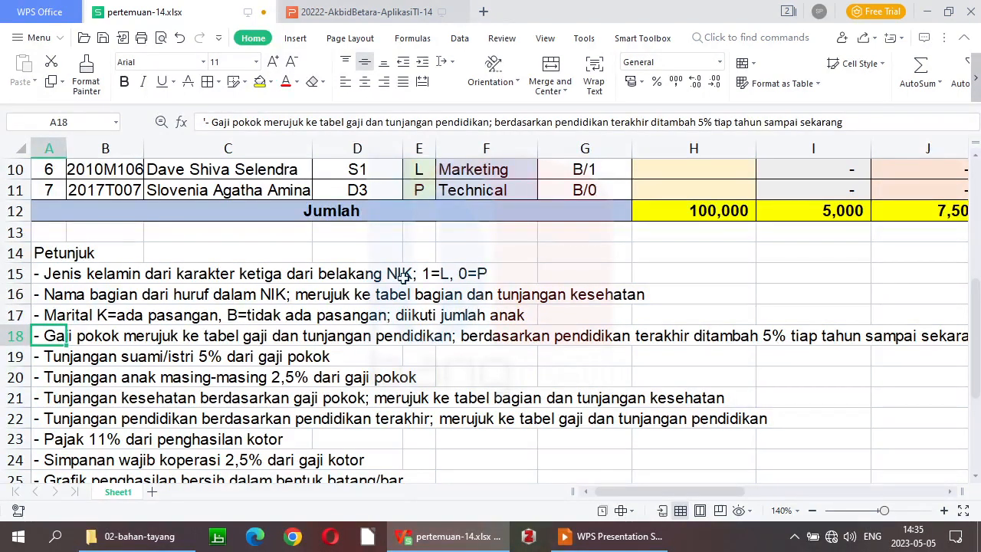
- Examine the Tabel Gaji dan Tunjangan Pendidikan and compare it with the employees' NIK and last education in the payroll table
scroll(976, 346, "down", 1)
left_click_drag(976, 346, 976, 373)
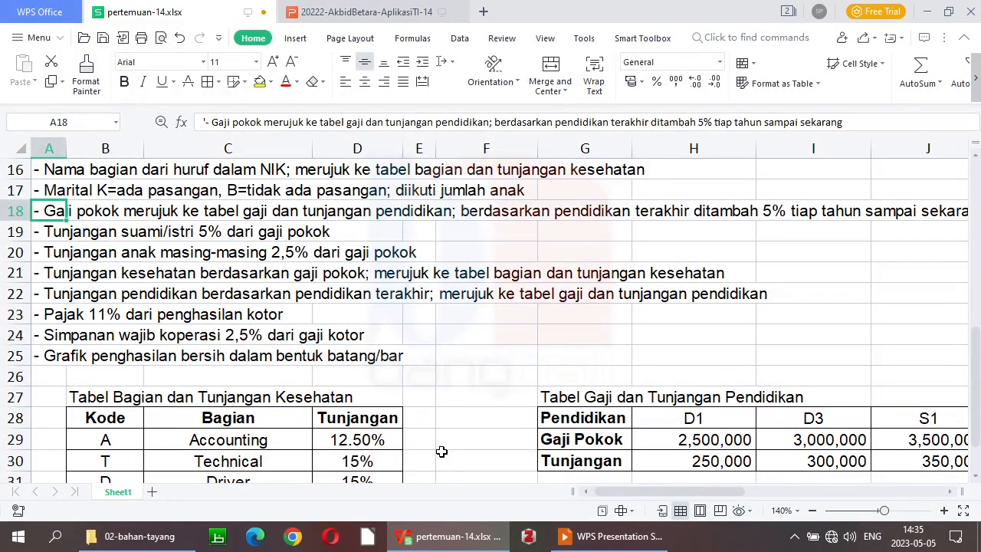
left_click_drag(610, 496, 643, 497)
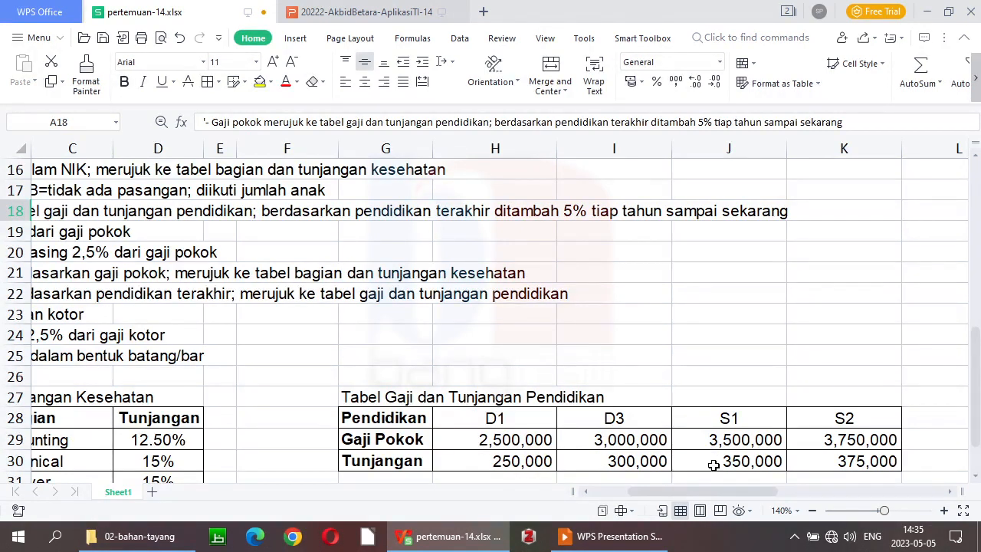
left_click_drag(711, 489, 677, 489)
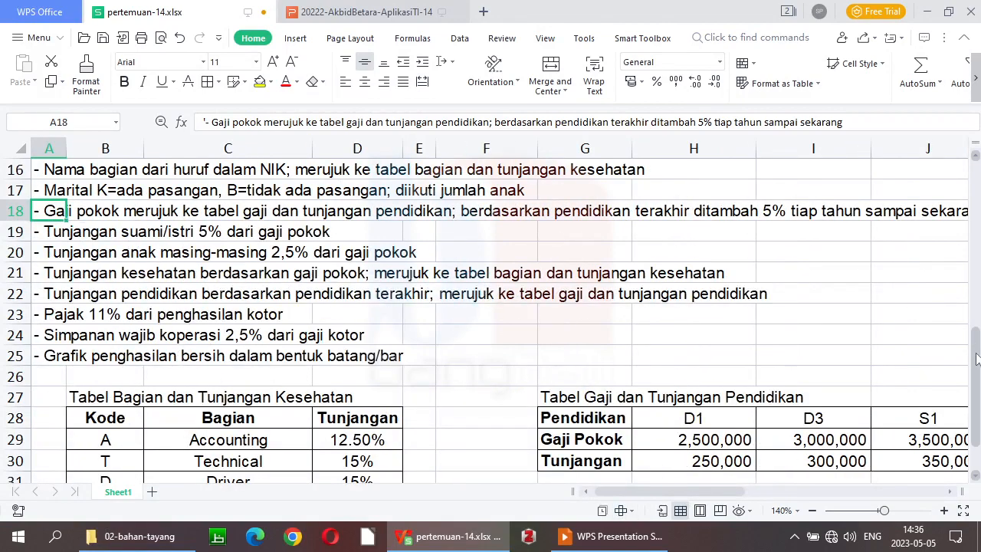
left_click_drag(977, 351, 977, 245)
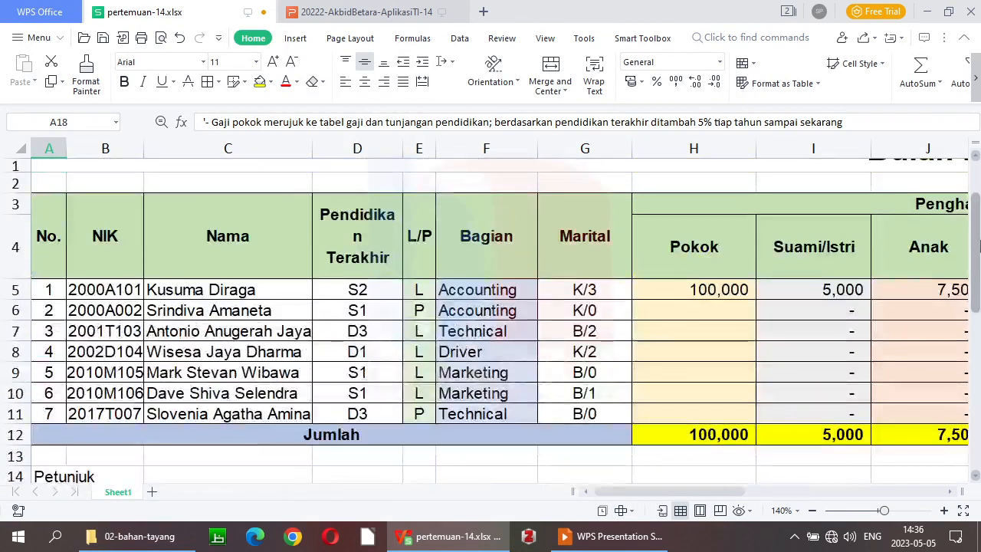
scroll(977, 246, "down", 1)
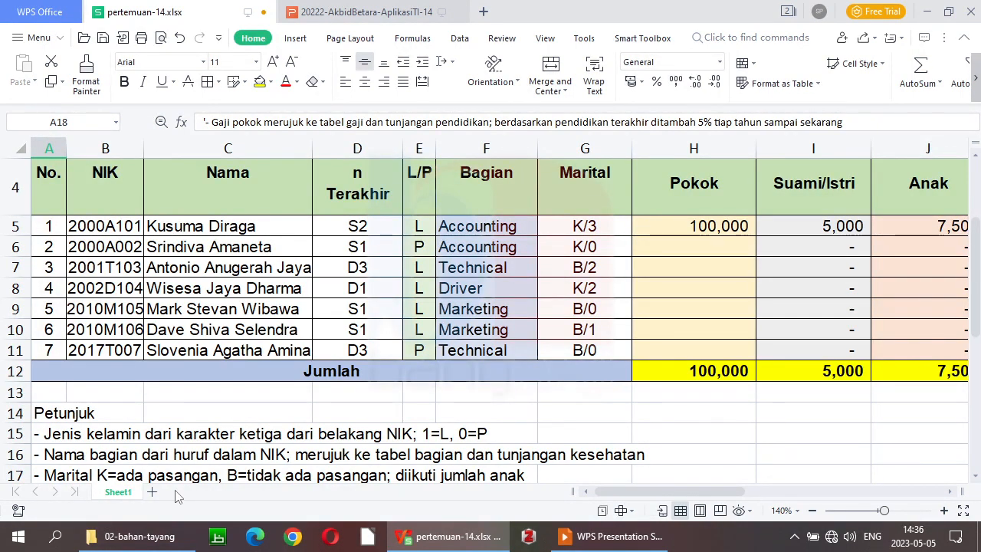
- Add a new worksheet and enter s2 in A3 with its basic salary 3750000 in B3
left_click(152, 492)
left_click(39, 191)
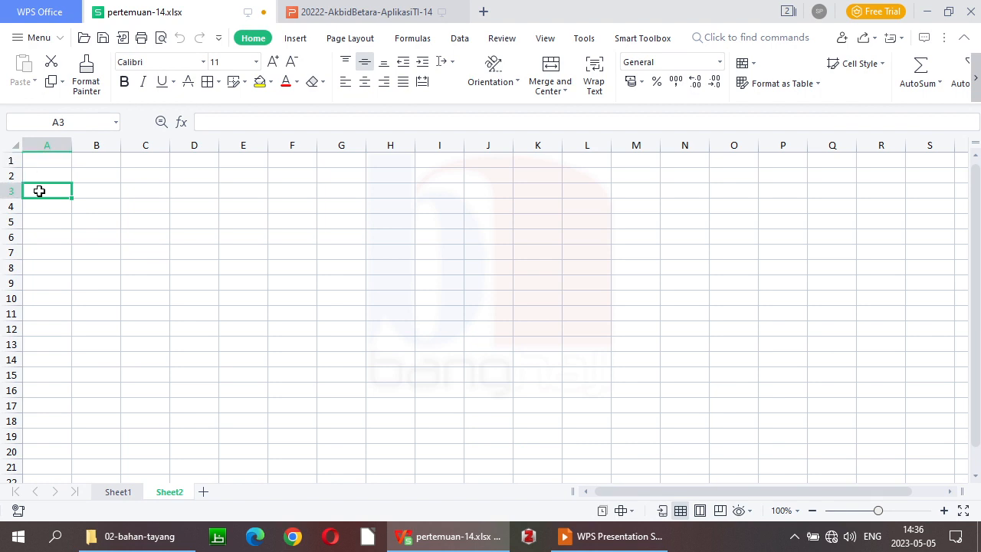
type("s2")
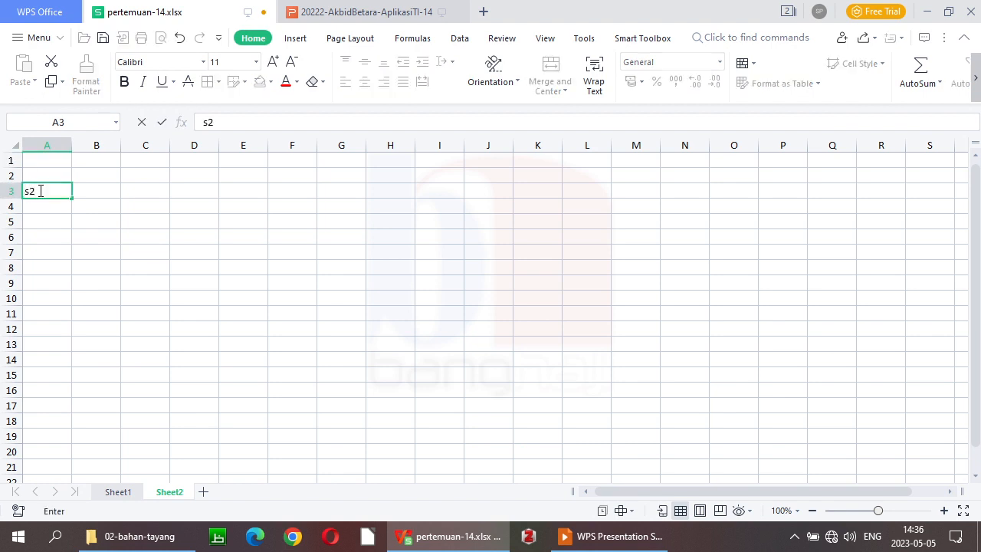
key("Tab")
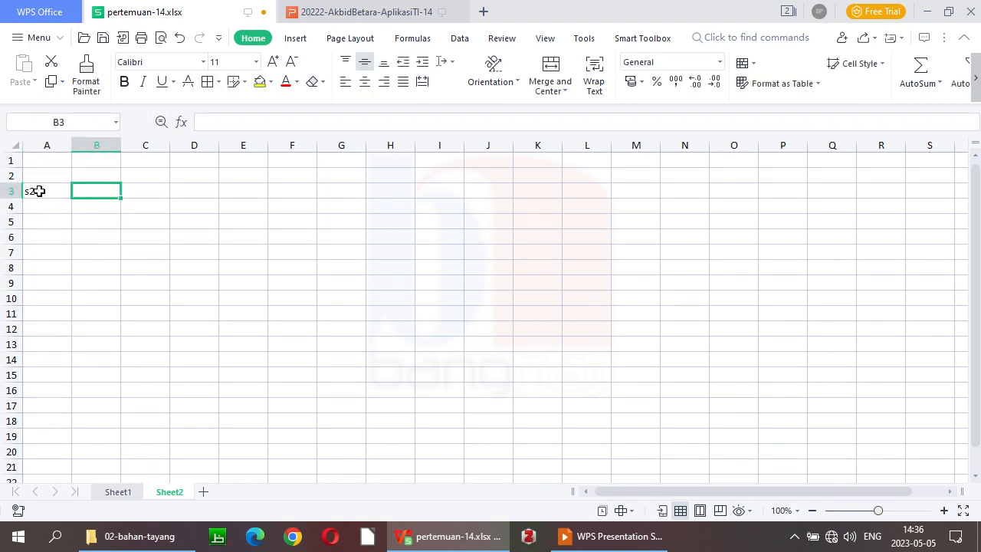
type("375")
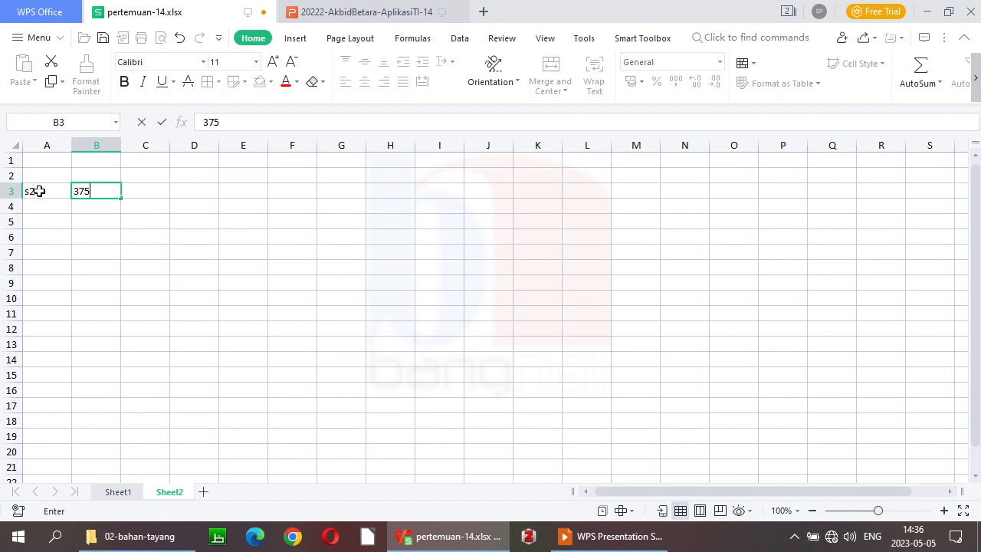
type("0000")
key("Return")
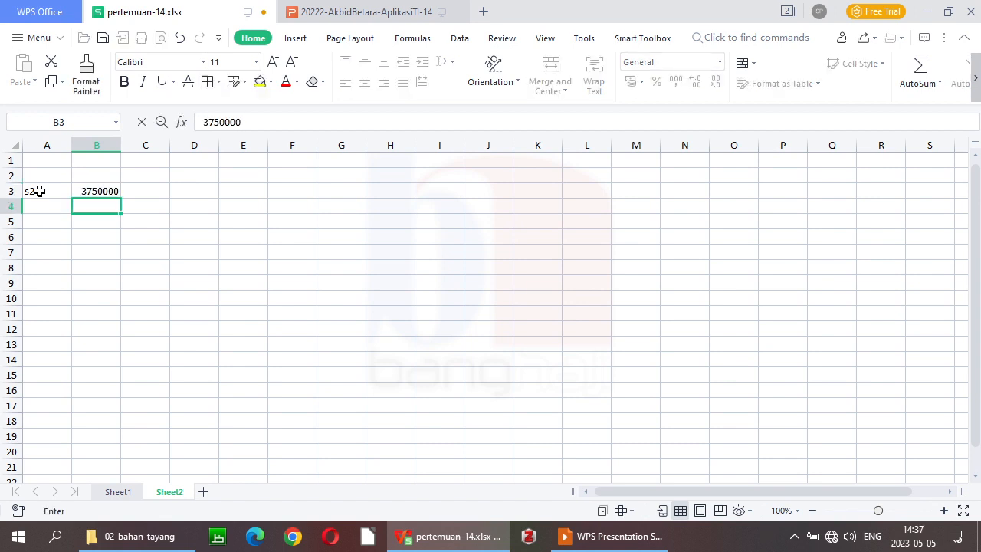
- Enter the starting year 2000 in A5 and the current year 2023 in B5
key("Down")
key("Up")
key("Down")
key("Left")
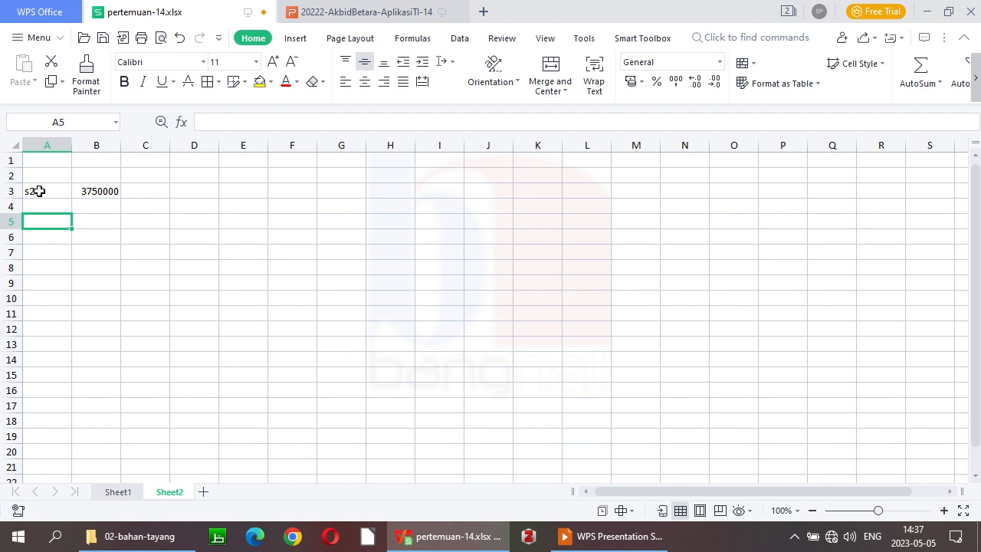
type("2000")
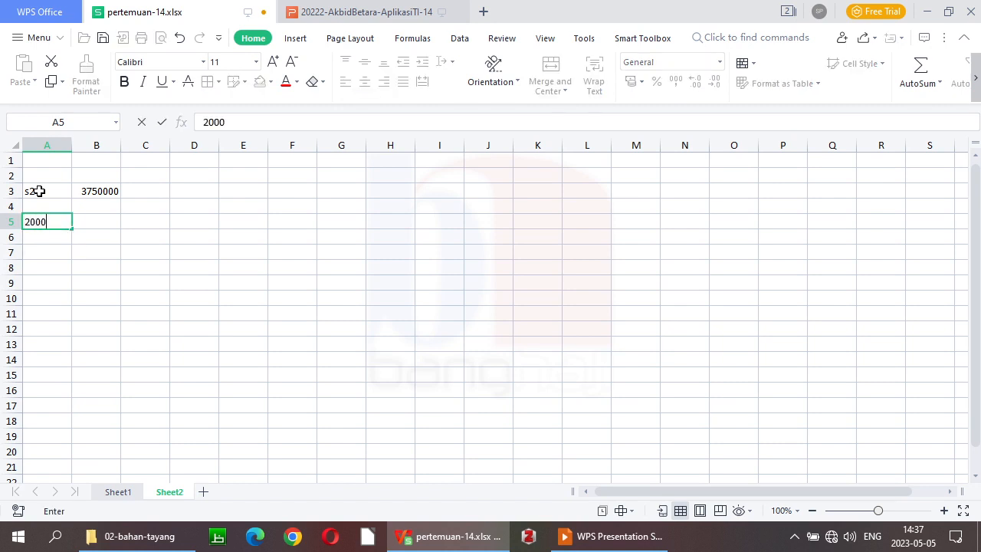
key("Return")
key("Up")
key("Right")
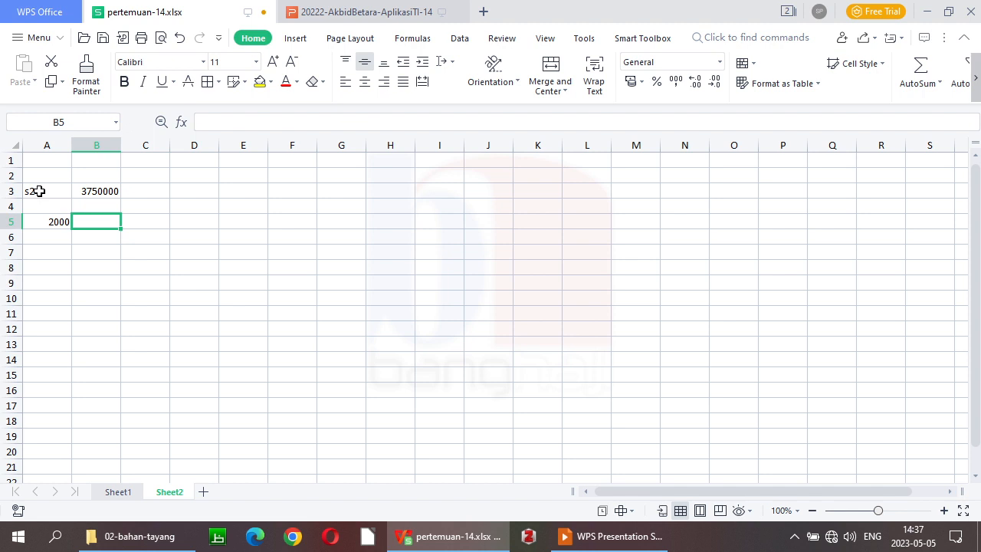
type("2023")
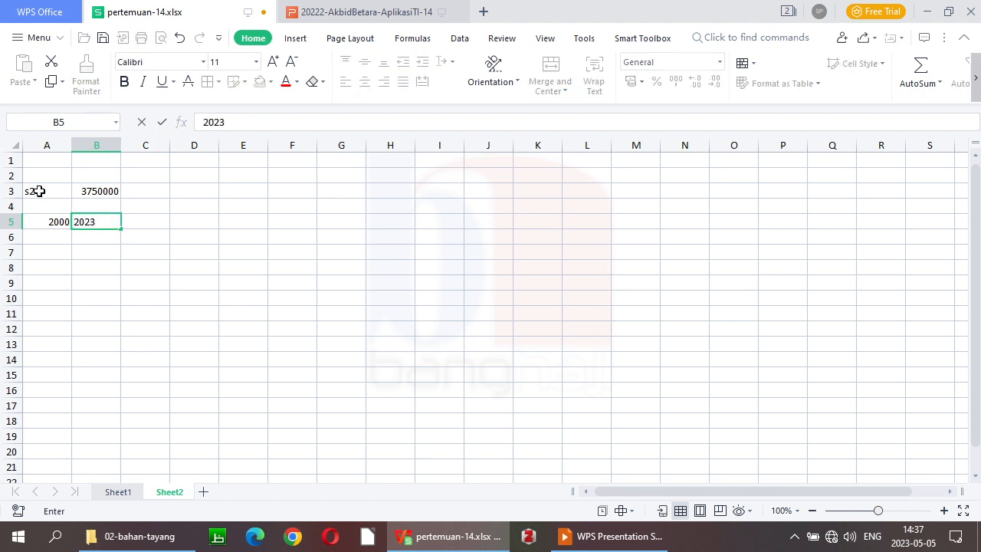
key("Return")
key("Up")
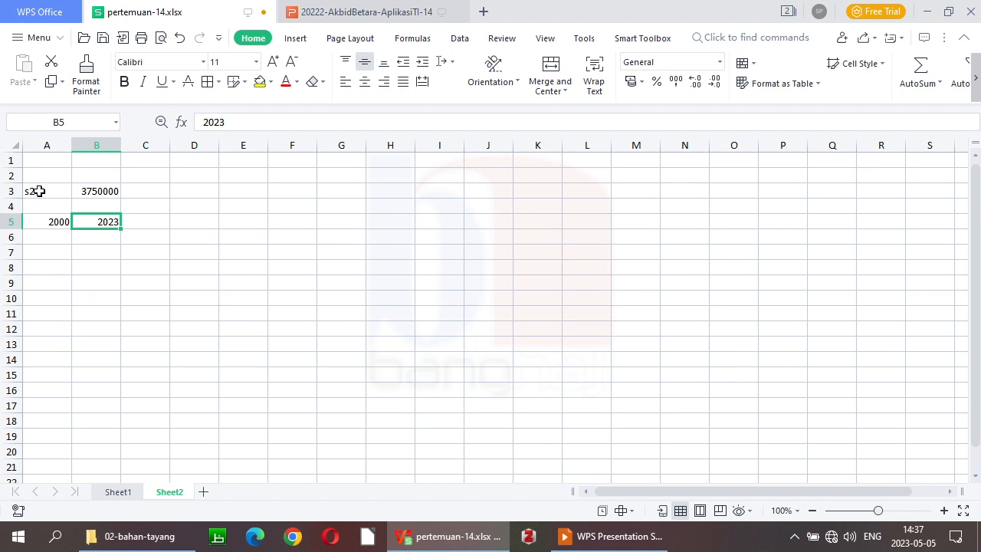
- Calculate the years of service in C5 with the formula =B5-A5
key("Right")
type("=")
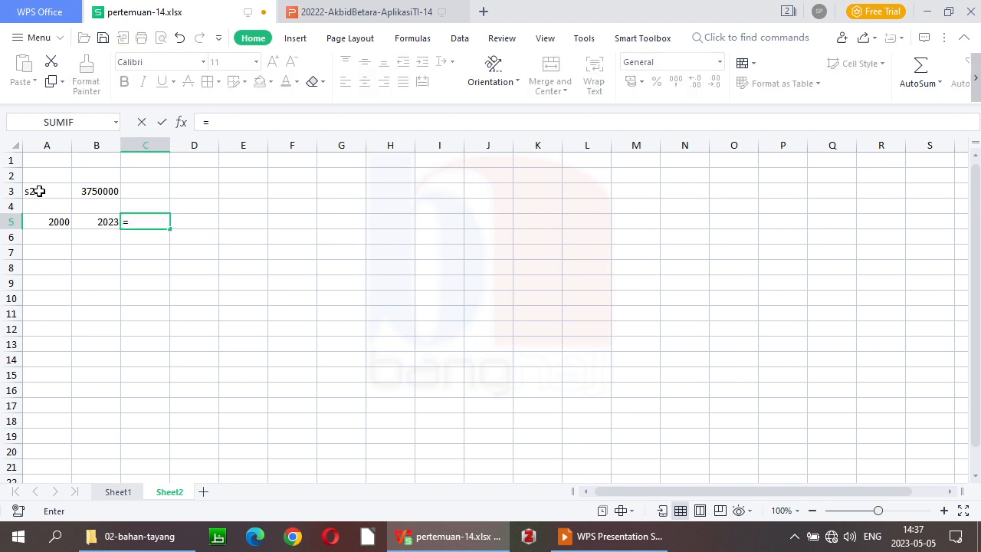
key("Left")
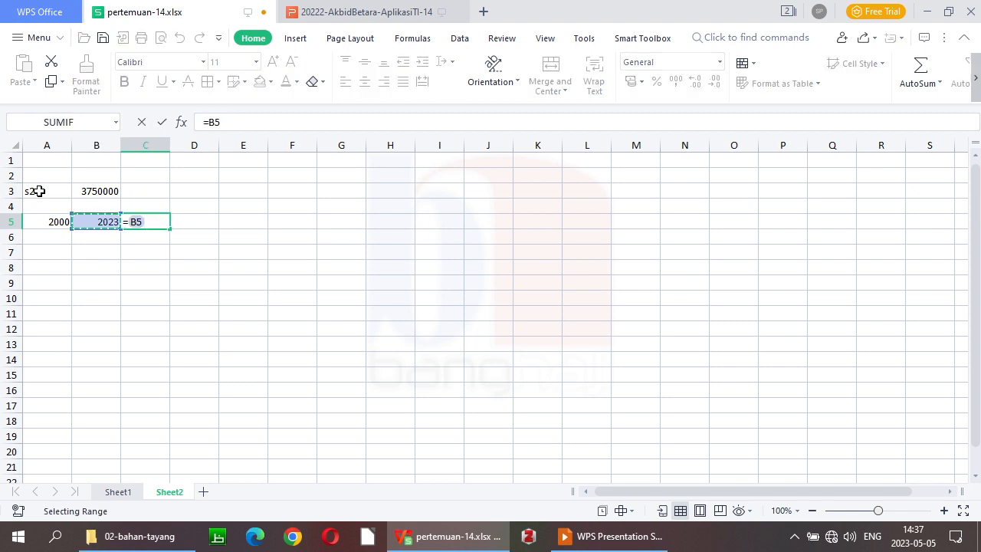
type("-")
key("Left")
key("Left")
key("Return")
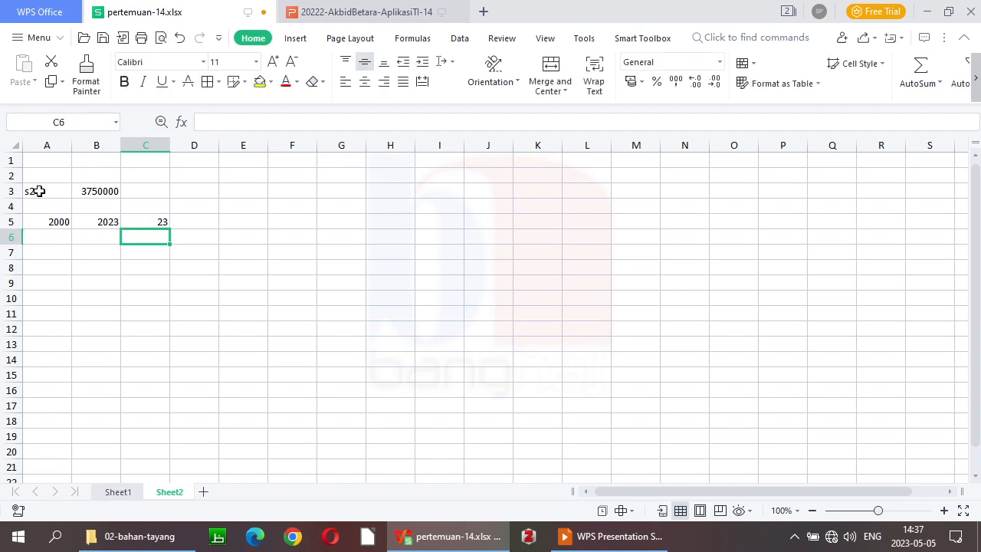
key("Up")
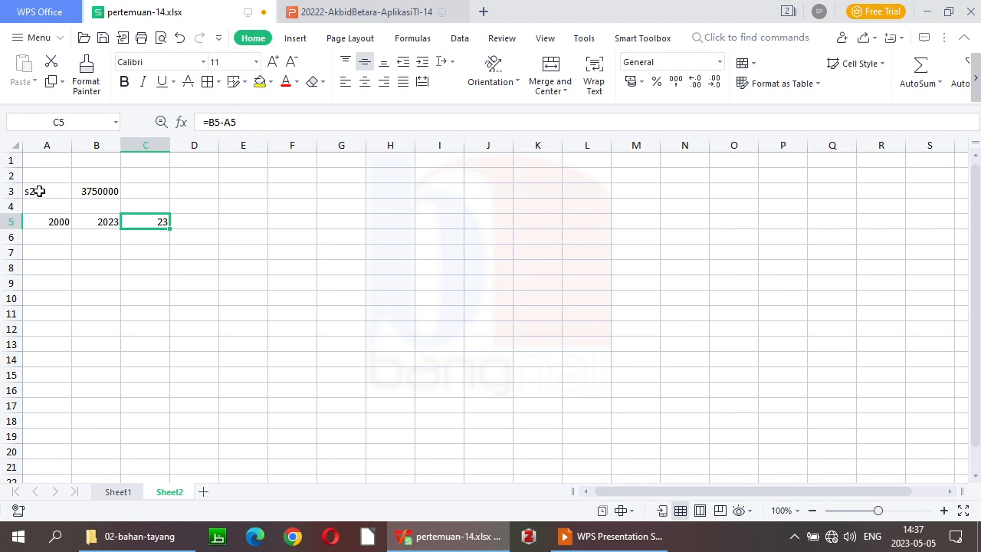
- Review the sample year and salary values, and check them against the Gaji pokok rule on Sheet1
key("Left")
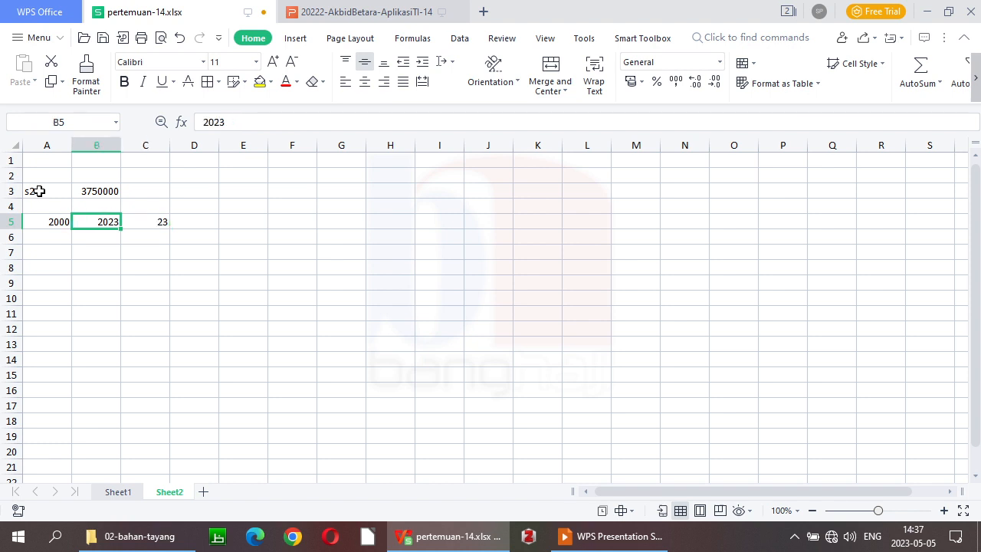
key("Left")
key("Up")
key("Up")
key("Right")
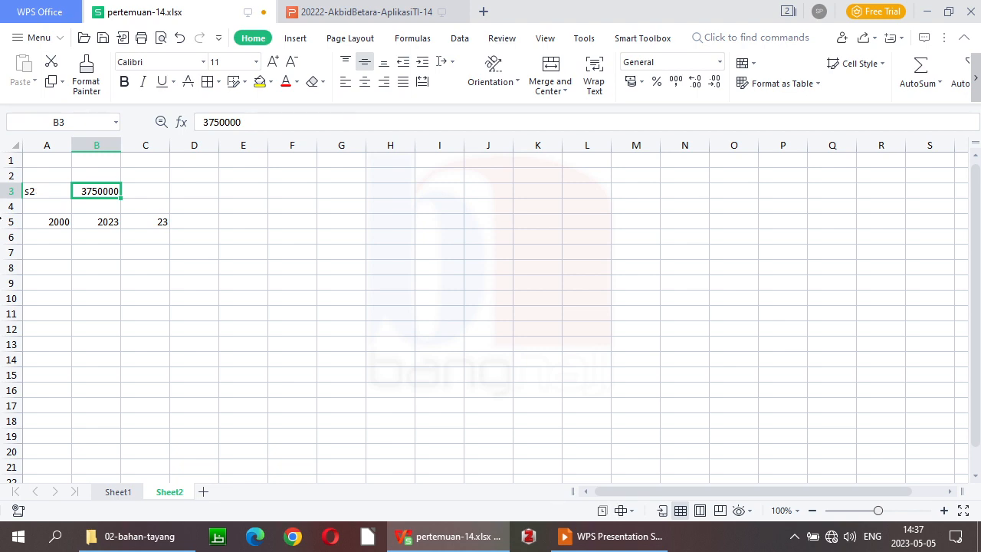
left_click(119, 492)
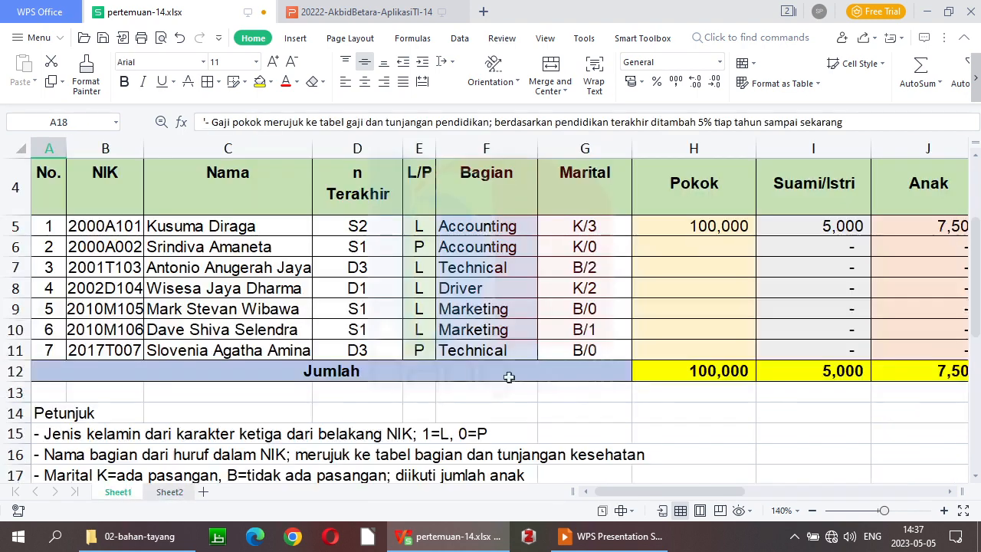
scroll(977, 282, "down", 2)
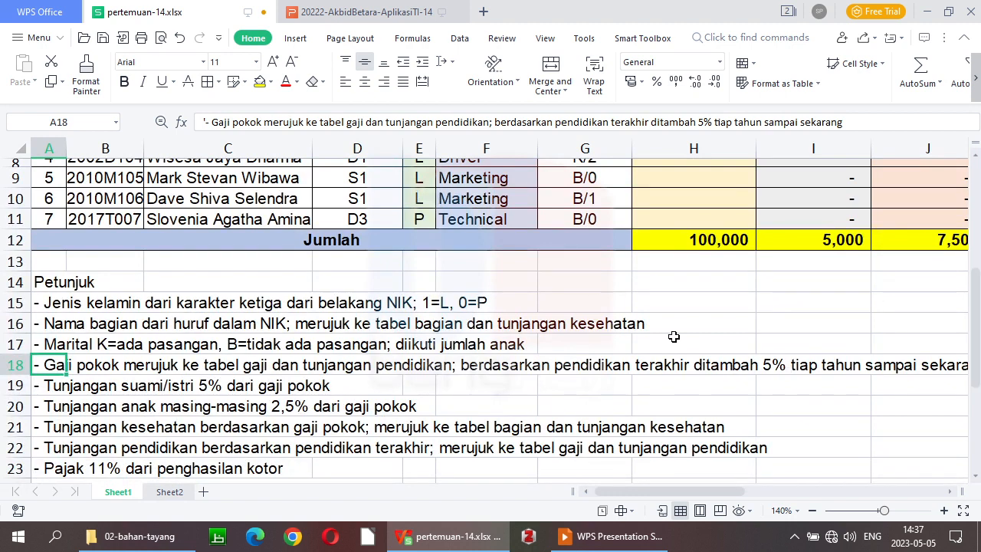
- Calculate the sample basic salary in D3 of Sheet2 with the formula =B3+(23*5%*B3)
left_click(169, 492)
left_click(210, 191)
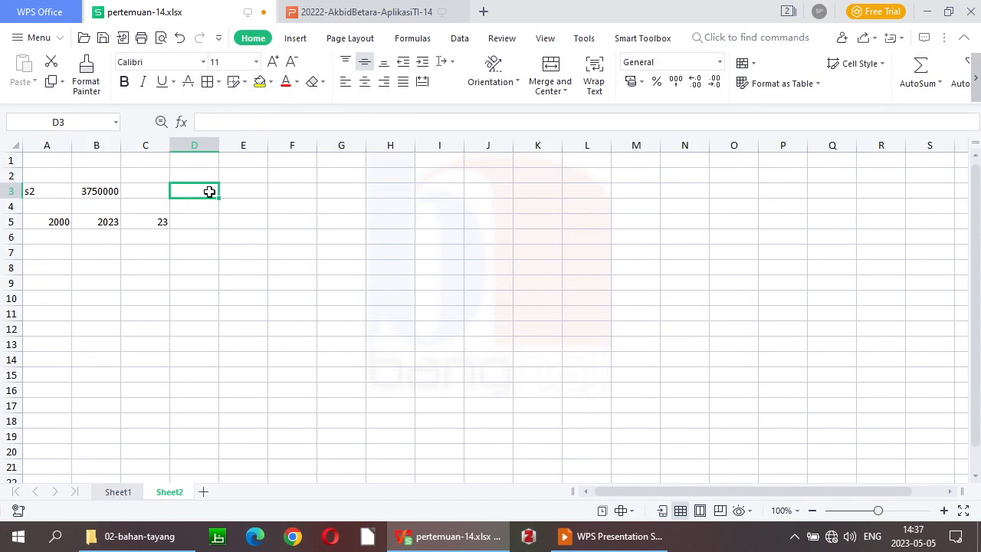
type("=")
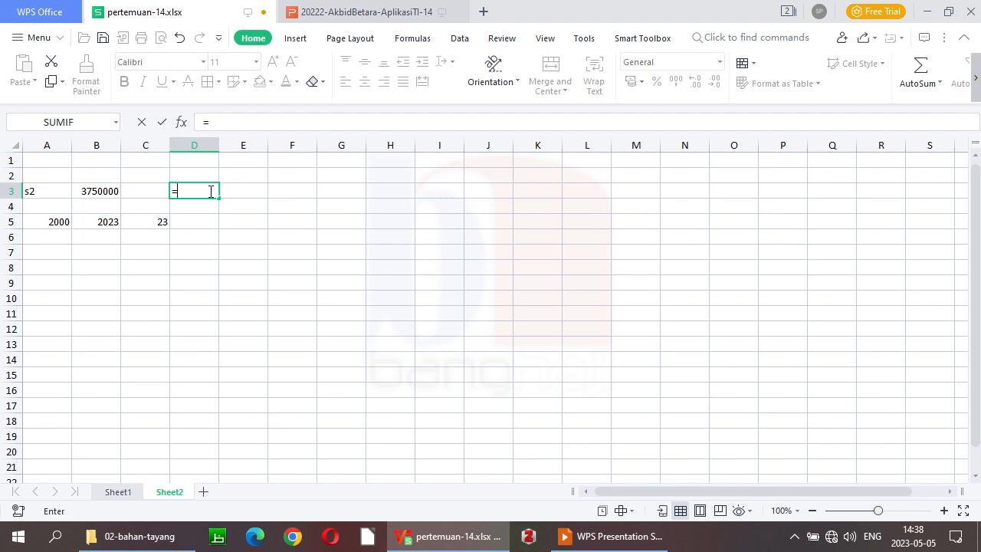
key("Left")
key("Left")
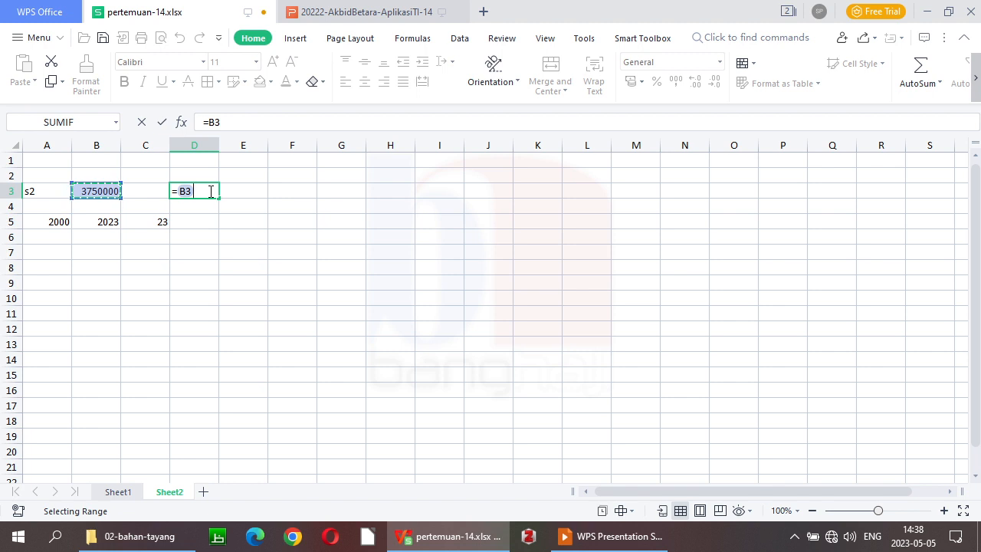
type("+")
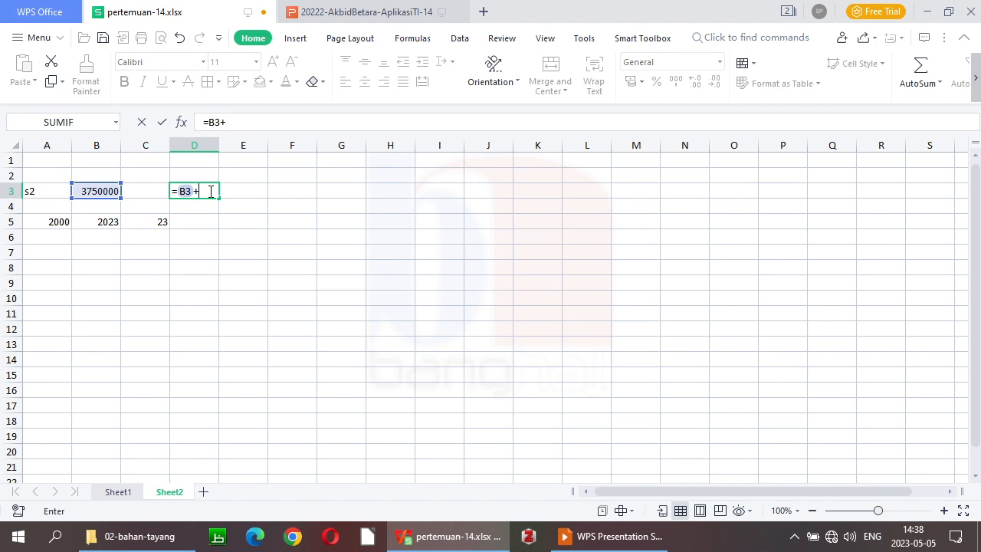
type("(23*5%*")
left_click(101, 191)
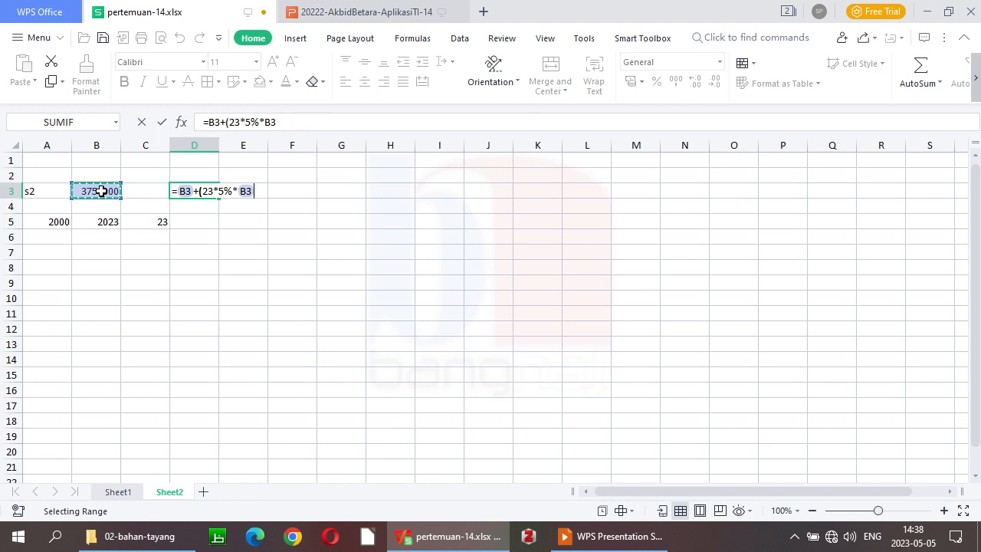
type(")")
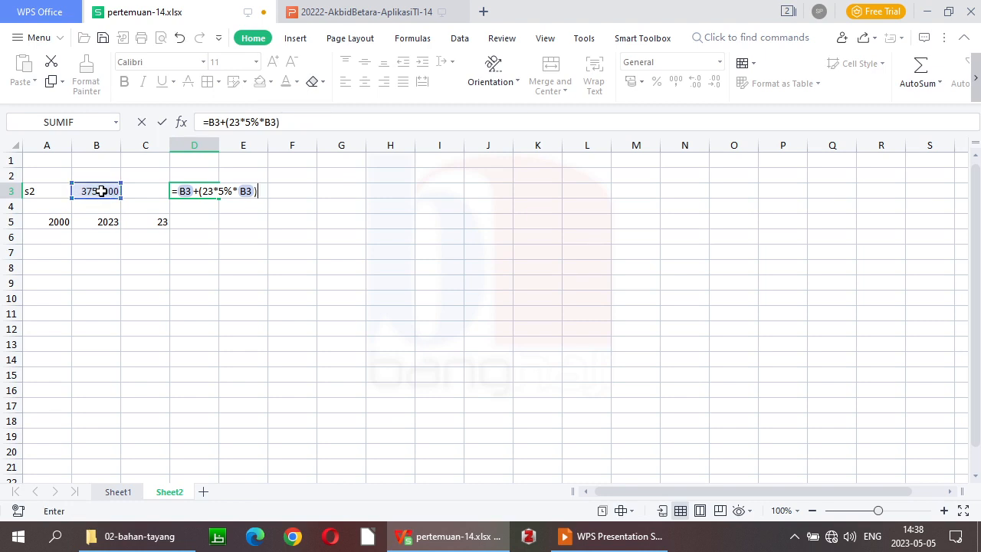
key("Return")
key("Up")
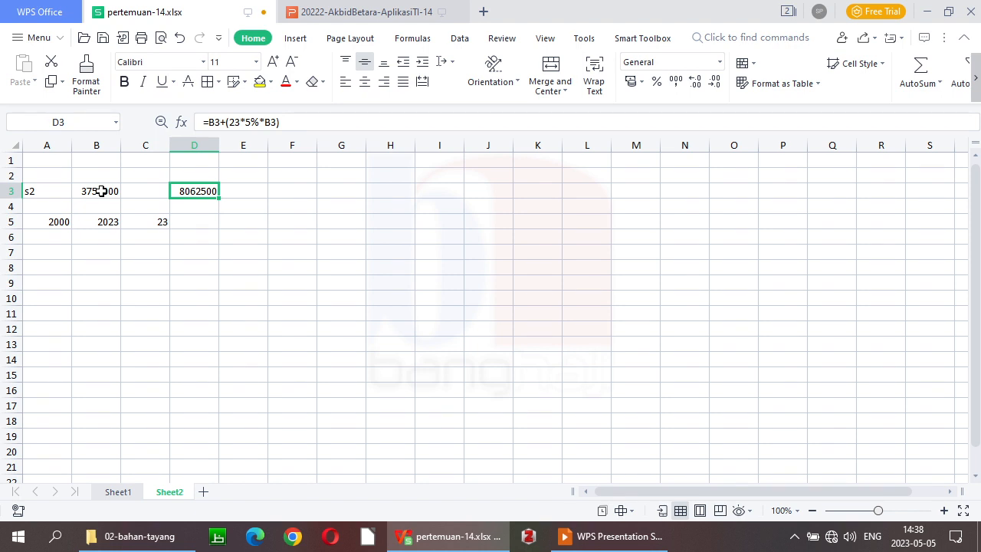
key("alt+Tab")
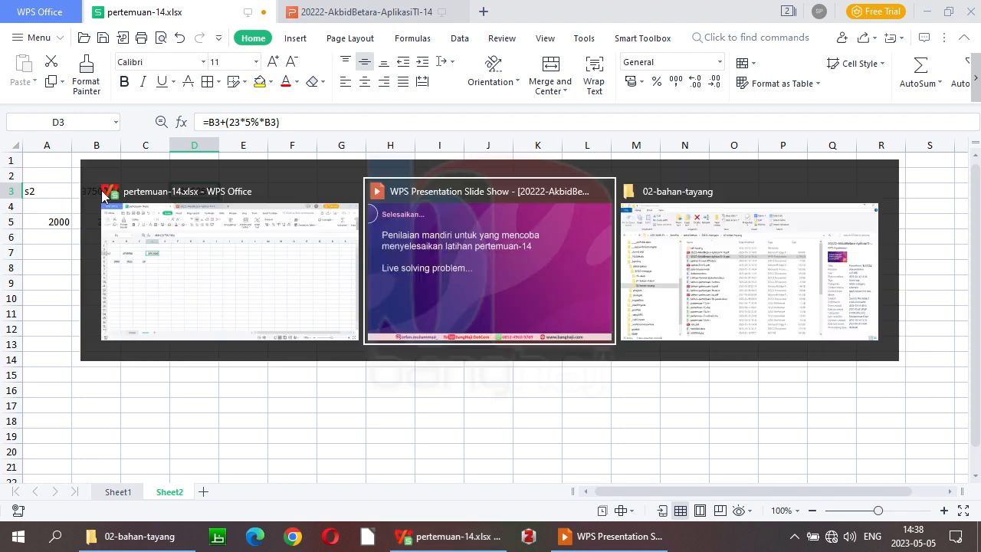
key("alt+Tab")
key("alt+Tab")
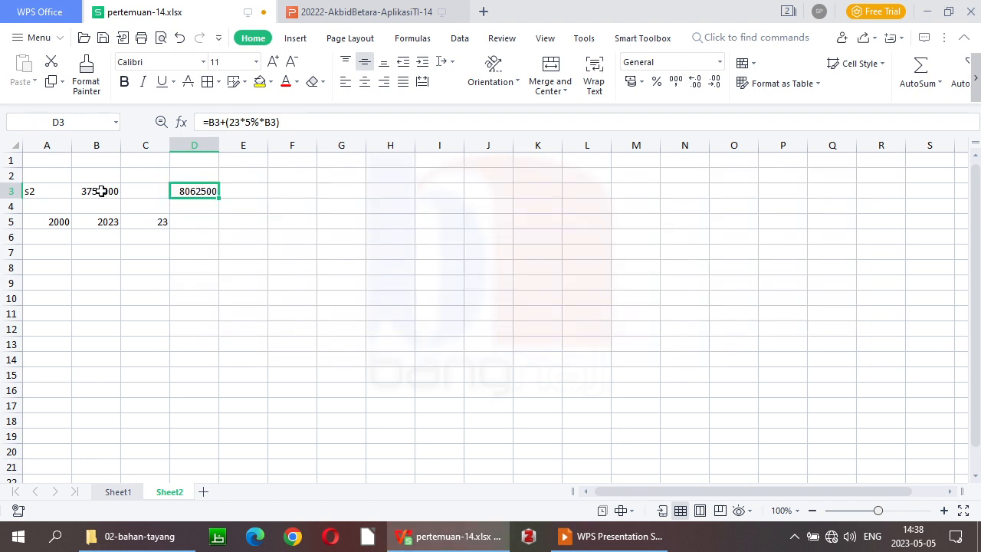
- Enlarge the font of the sample cells A3:D7 on Sheet2 to size 36
left_click_drag(44, 192, 172, 250)
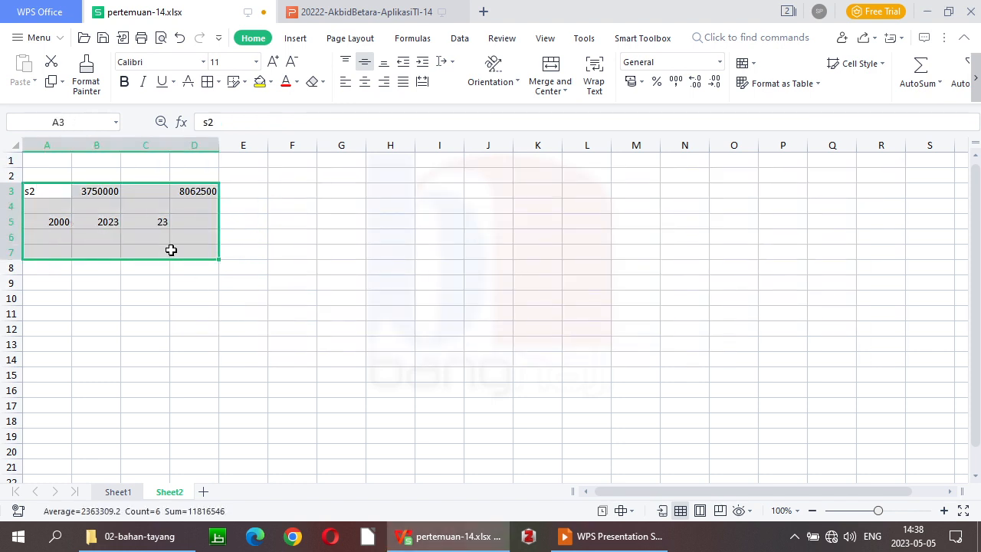
left_click(273, 62)
left_click(273, 61)
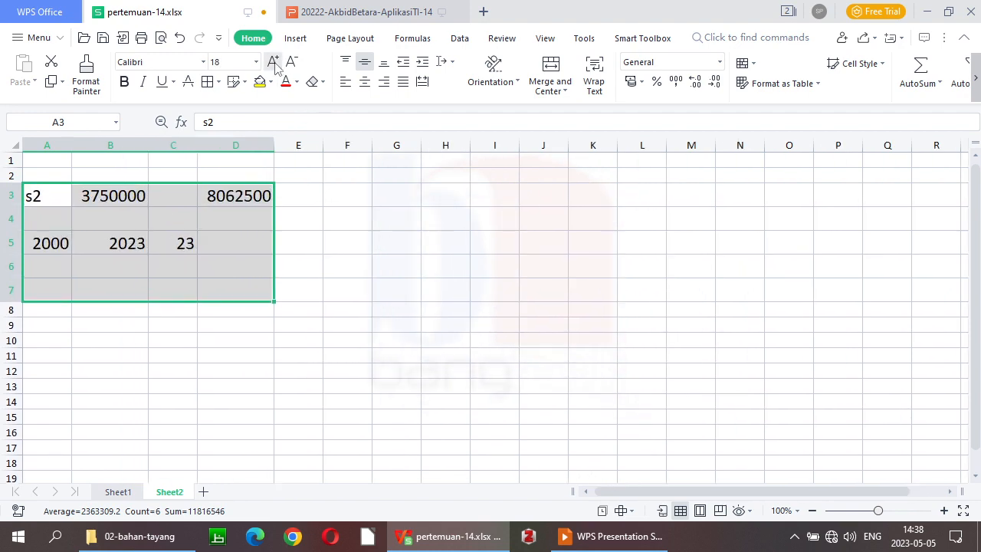
double_click(273, 62)
left_click(273, 61)
double_click(273, 61)
left_click(273, 61)
double_click(273, 61)
- Review the sample education level, starting year, current year, base salary and years-of-service formula on Sheet2
left_click(67, 210)
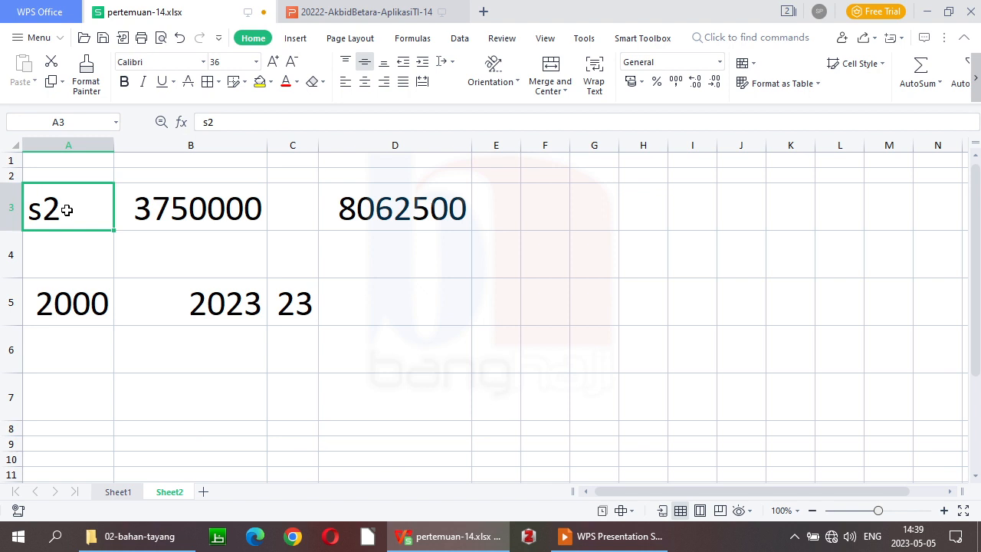
key("Down")
key("Down")
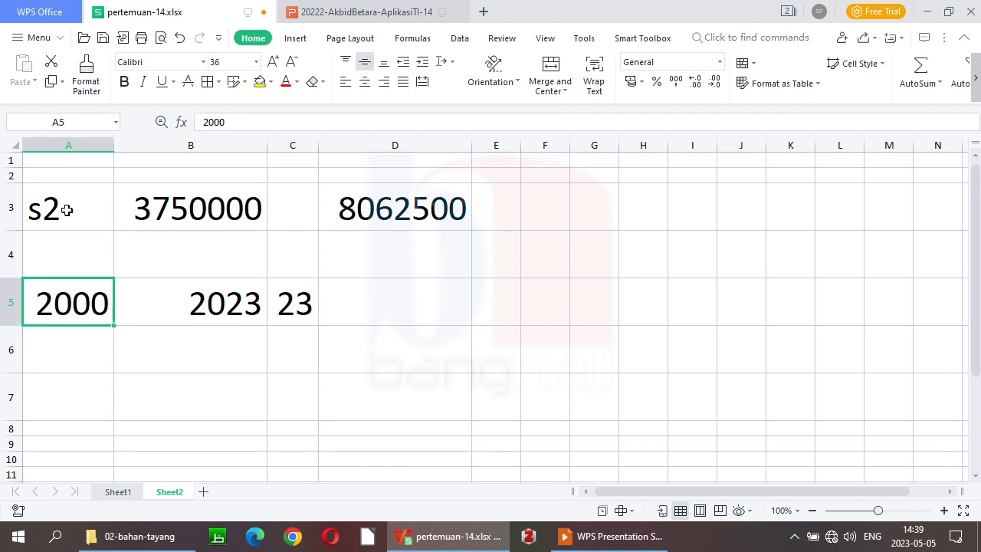
key("Right")
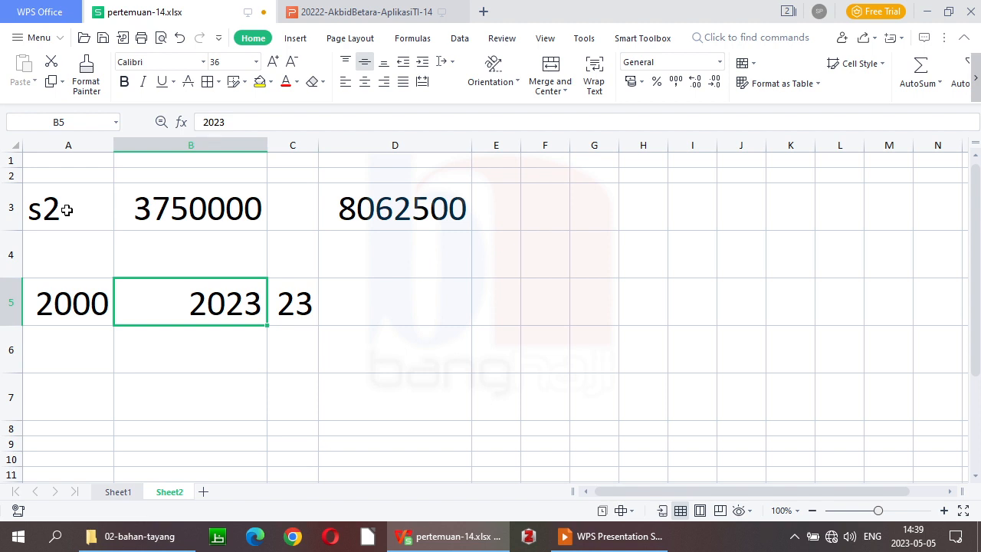
key("Up")
key("Up")
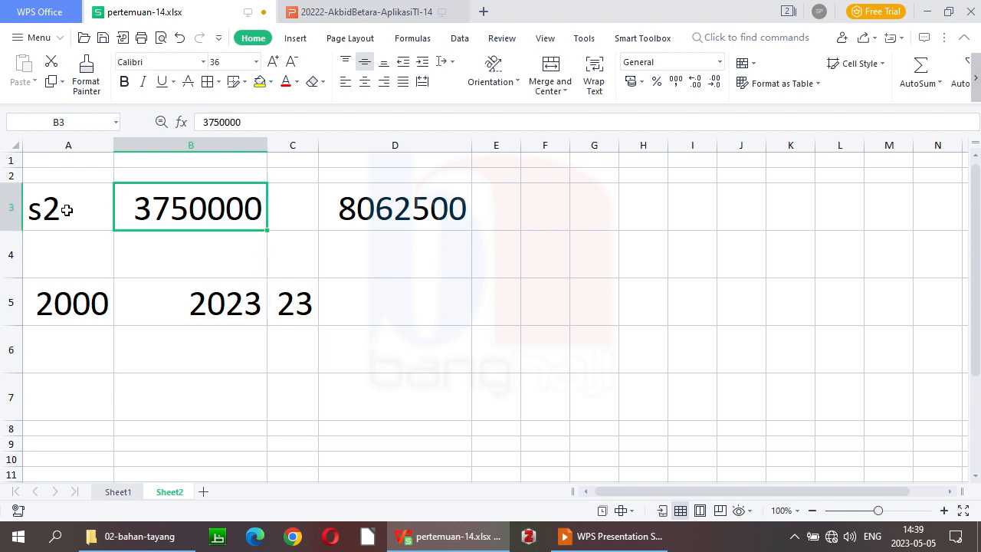
key("Right")
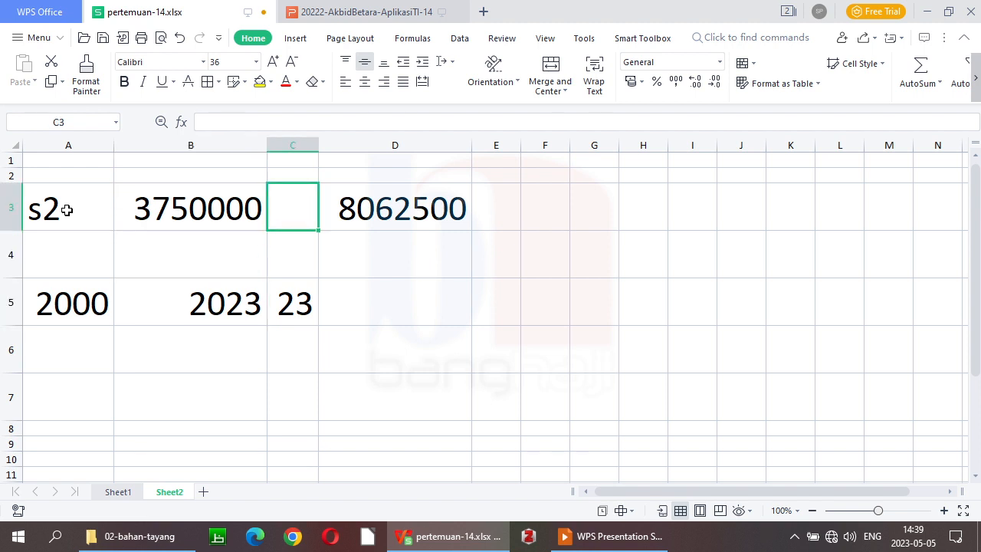
key("Down")
key("Down")
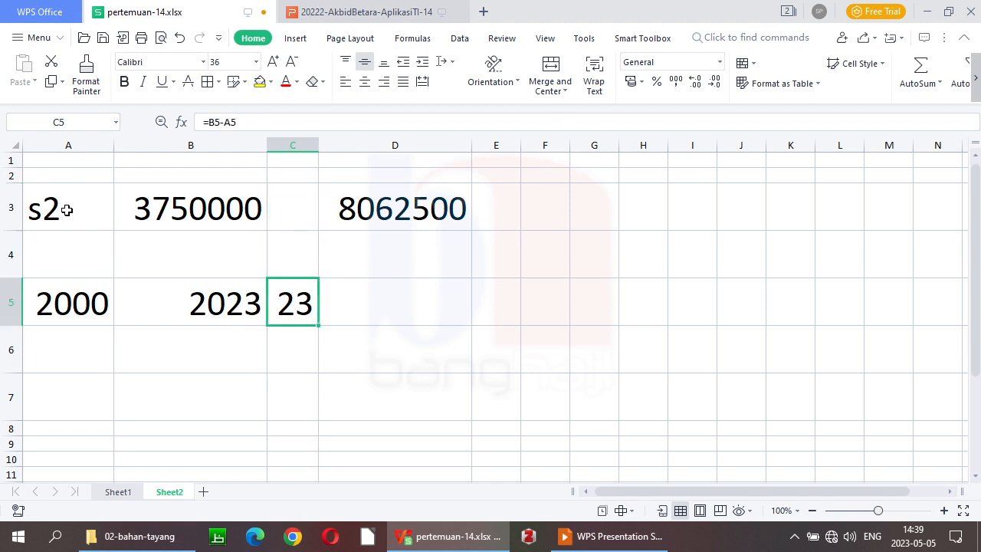
key("Right")
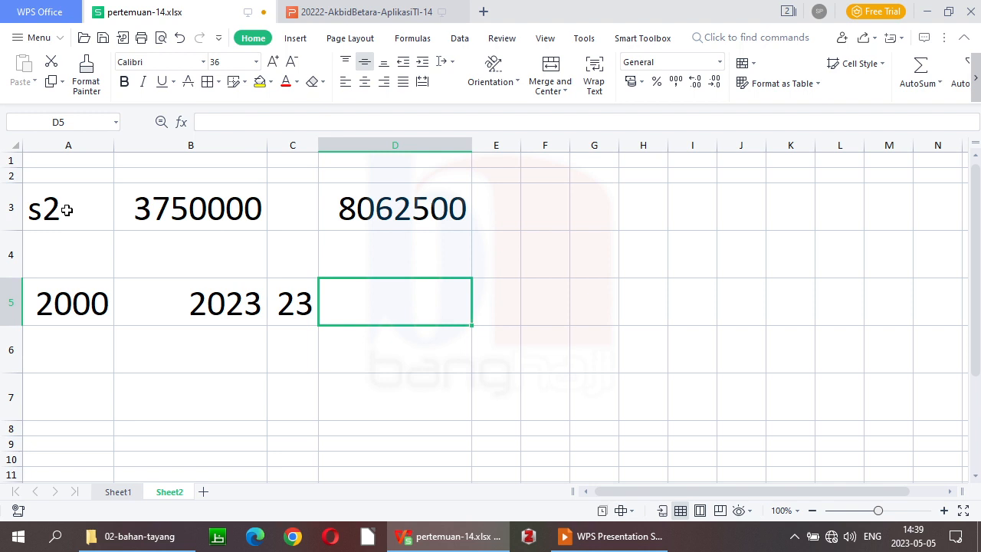
- Rewrite the sample salary formula in D3 of Sheet2 as =B3+(5%*C5*B3), referencing the years of service
key("Up")
key("Up")
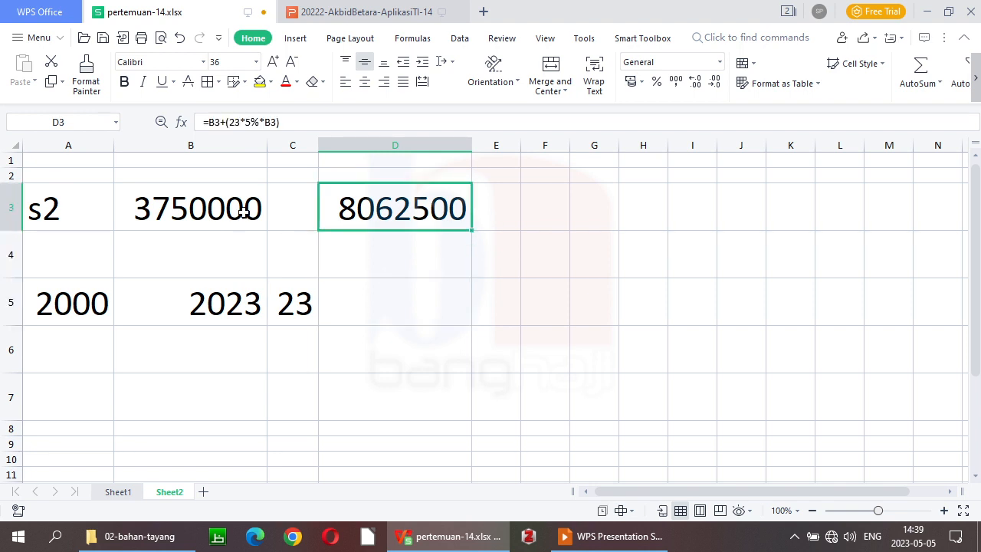
type("=")
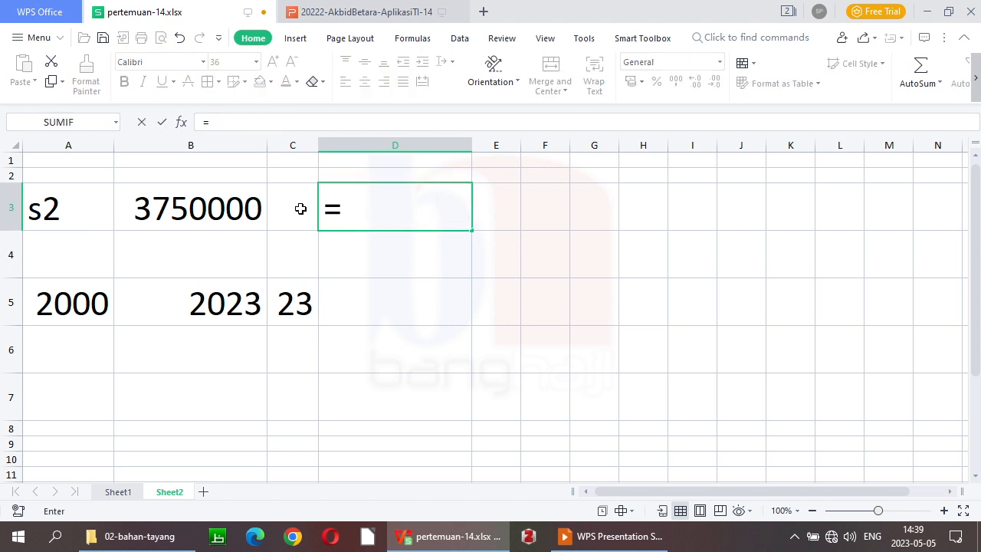
left_click(227, 207)
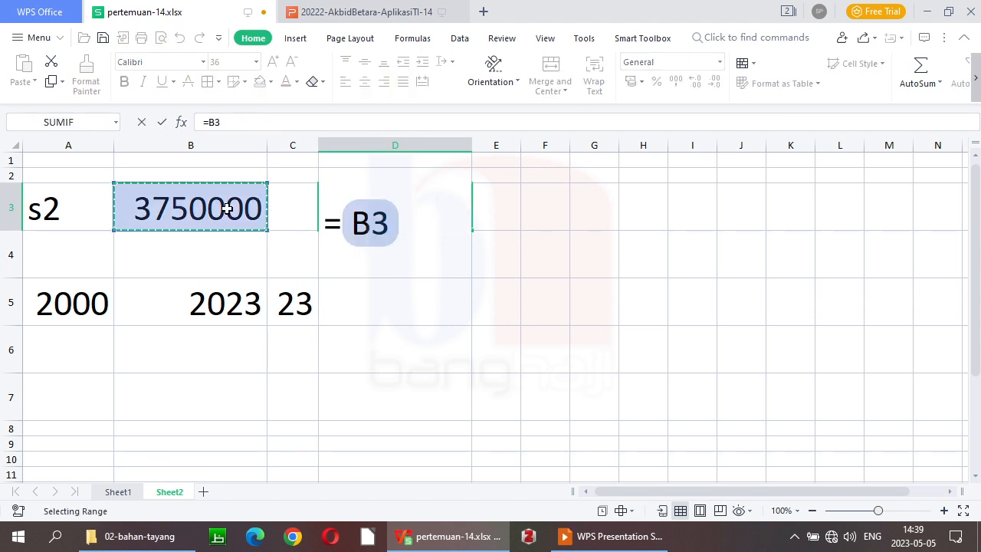
type("+(")
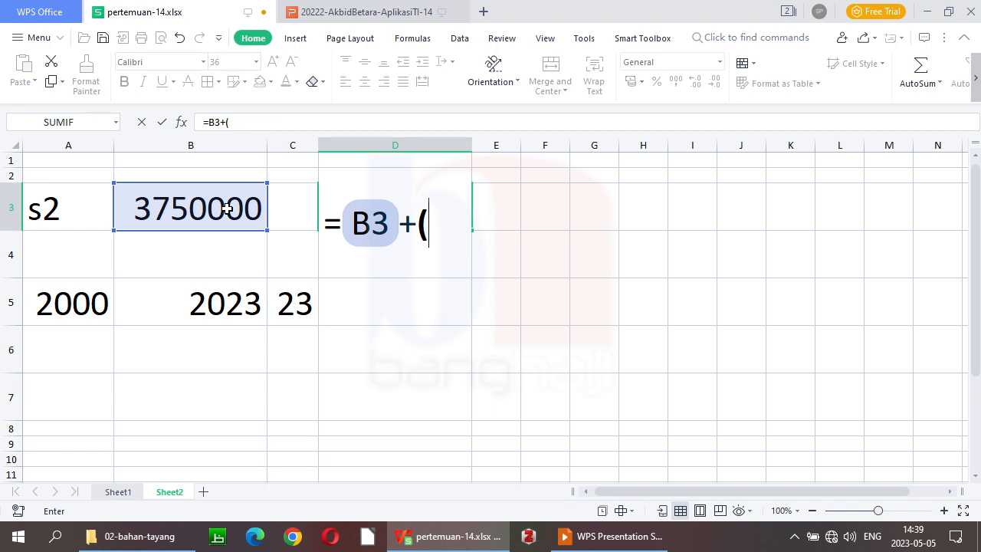
type("5%")
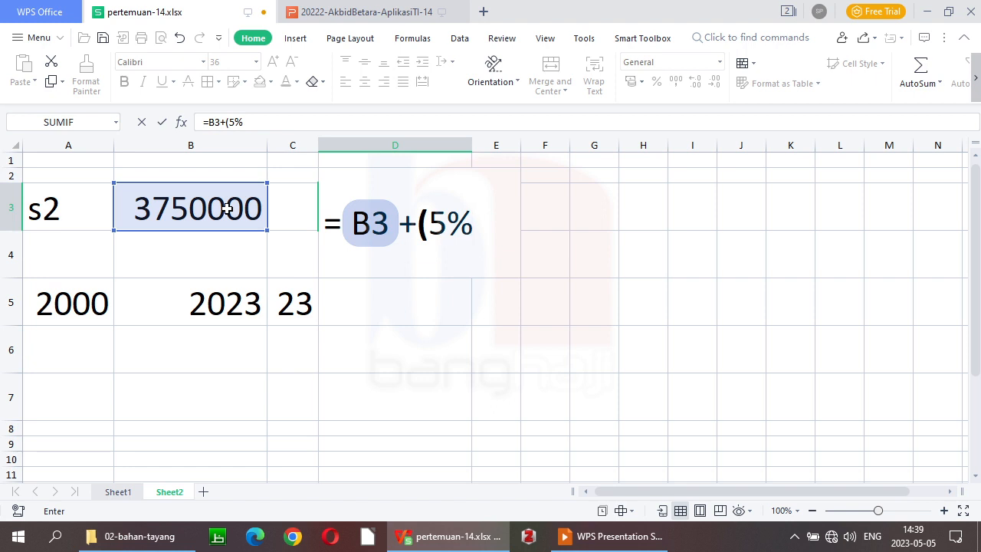
type("*")
left_click(291, 306)
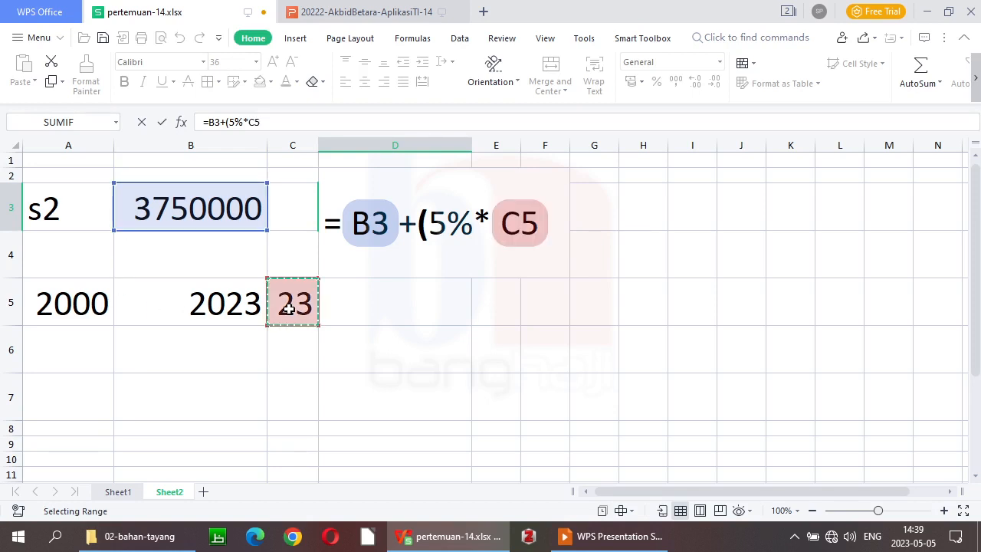
type("*")
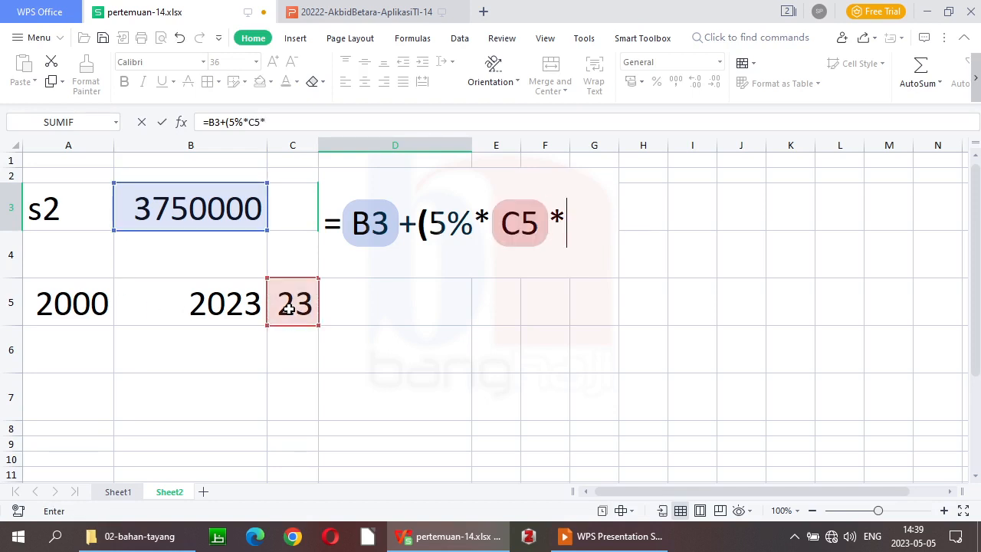
left_click(179, 207)
key("Return")
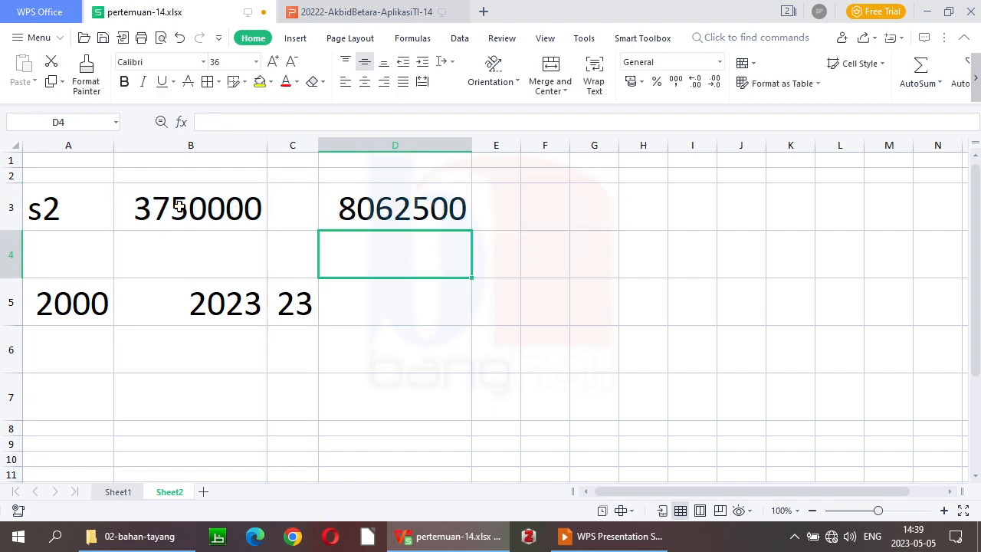
key("Up")
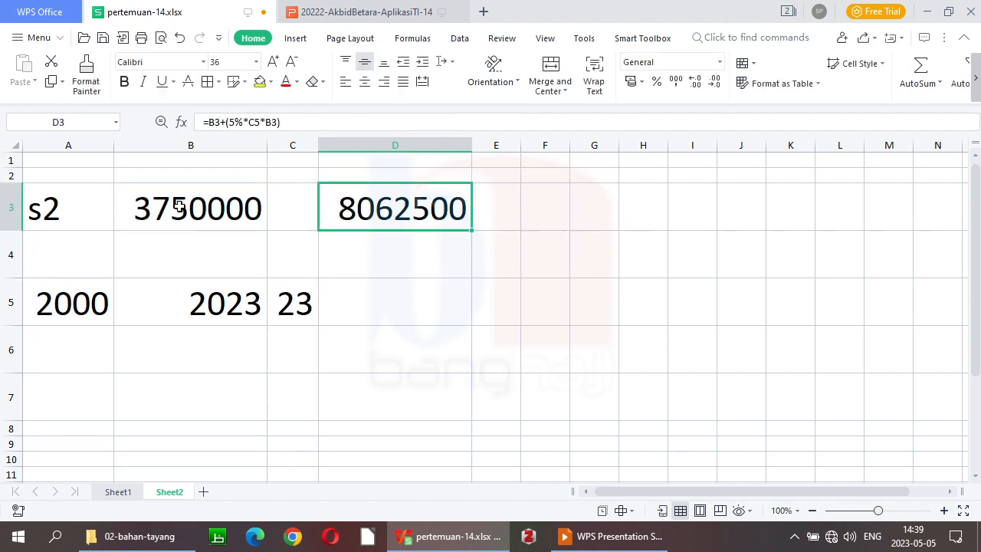
- Begin an HLOOKUP formula in Pokok cell H5 of Sheet1, with the education level in D5 as the lookup value
left_click(117, 491)
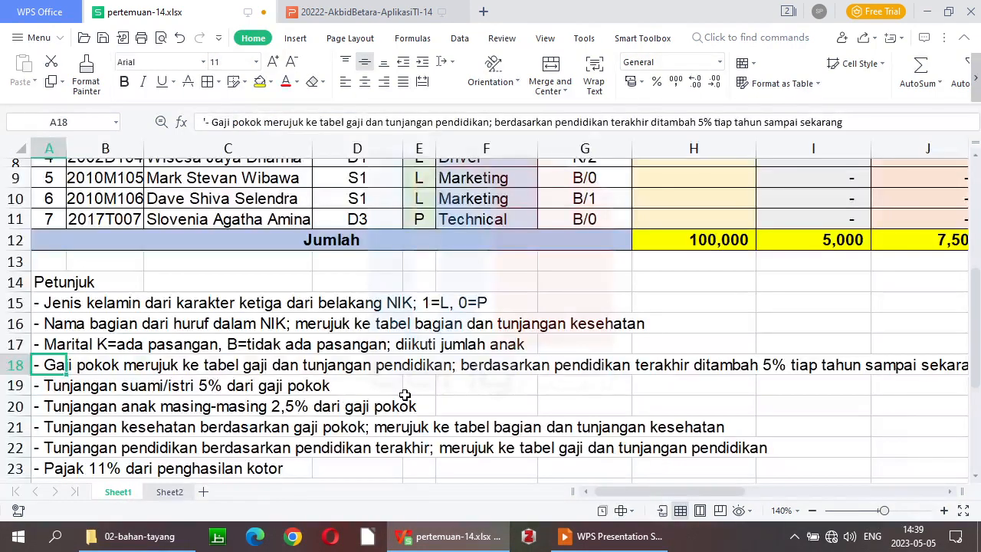
left_click_drag(978, 296, 979, 176)
left_click(716, 342)
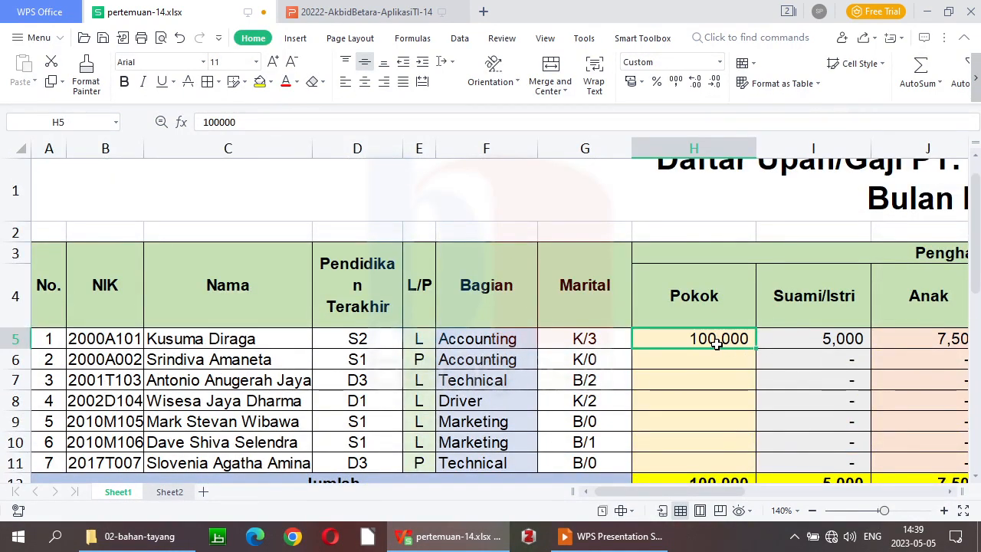
type("=")
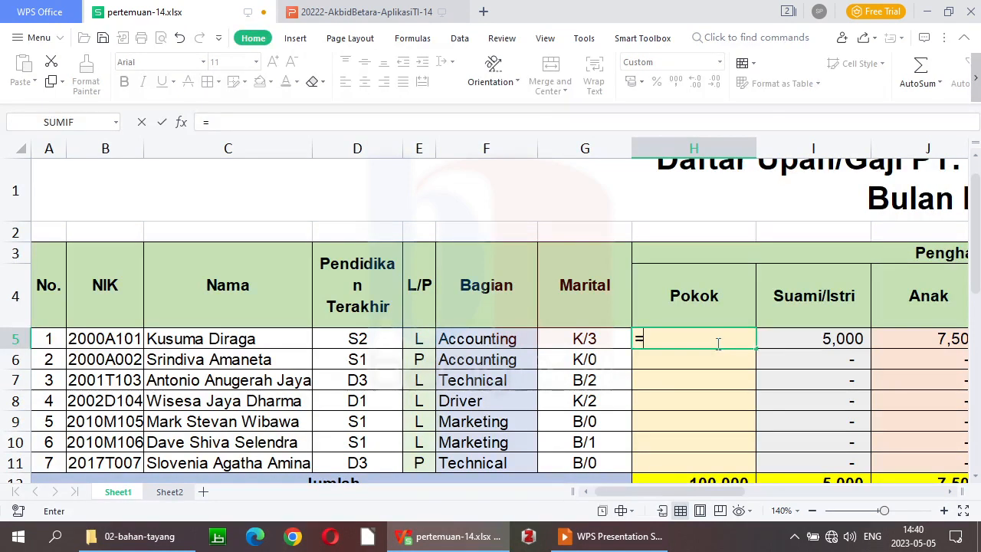
type("h")
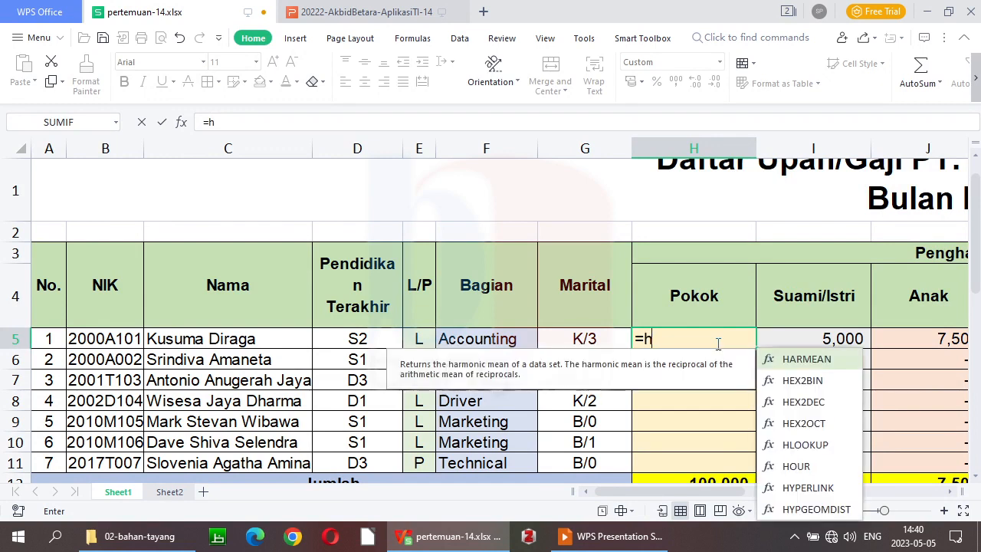
type("lookup(")
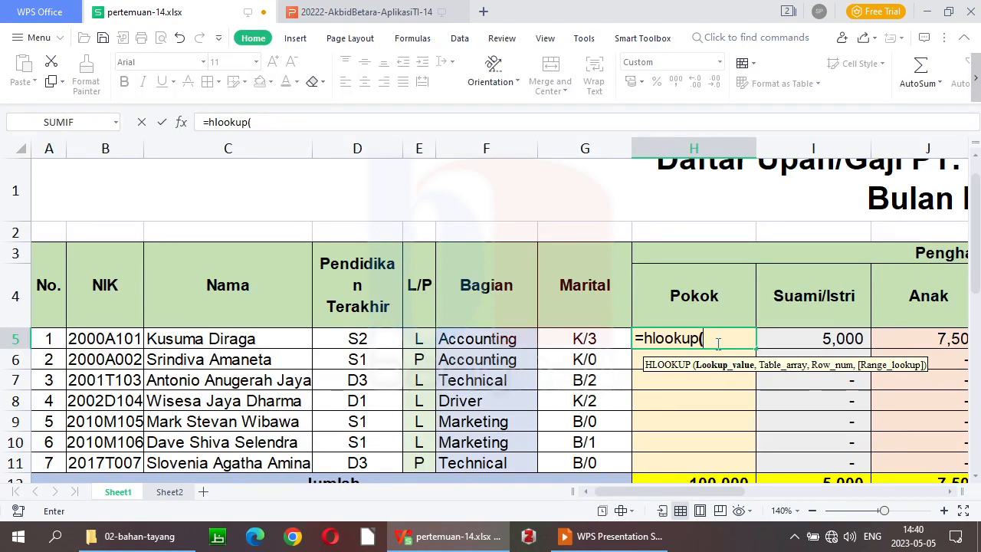
key("Left")
key("Left")
key("Left")
key("Left")
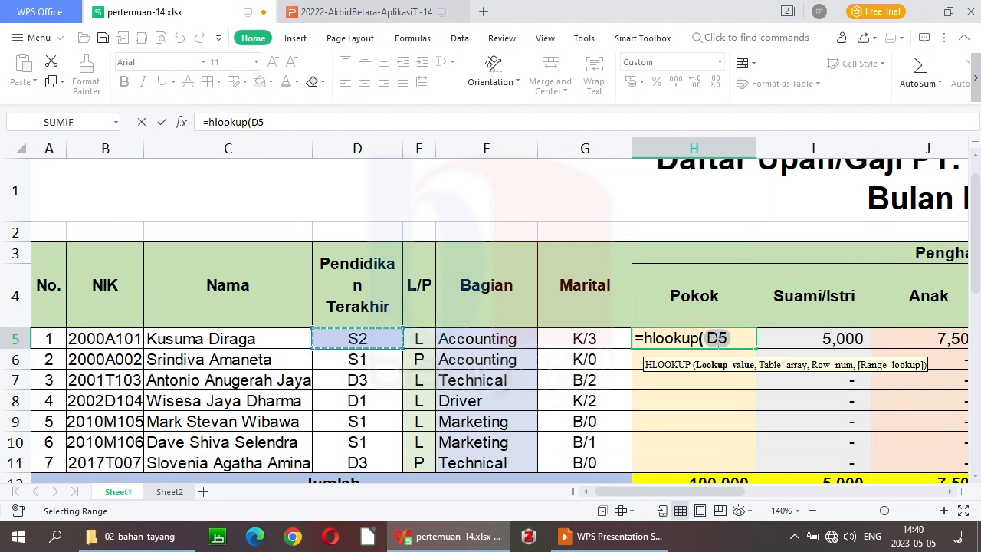
type(",")
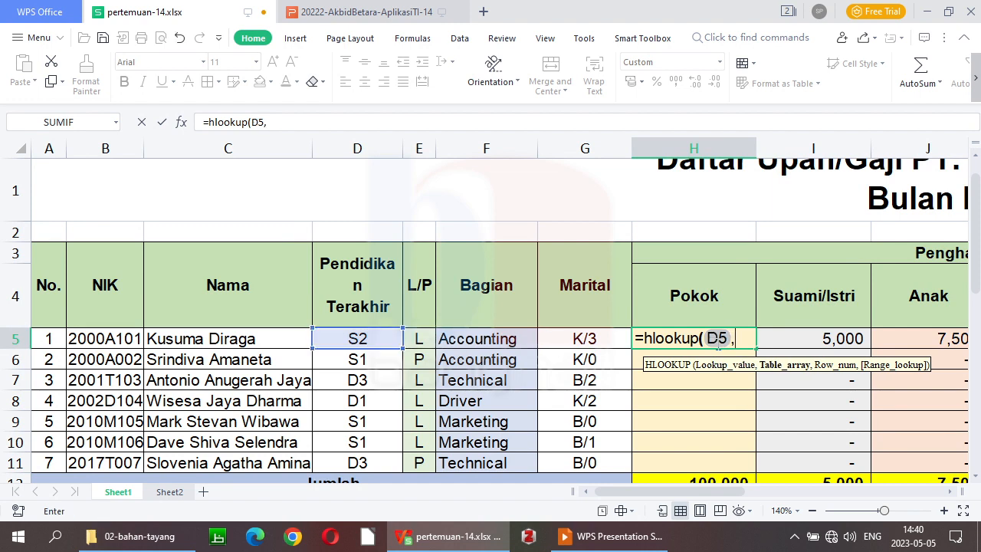
- Set the lookup table to the Pendidikan and Gaji Pokok rows as the absolute range $G$28:$K$29
scroll(978, 285, "down", 1)
scroll(980, 286, "down", 1)
left_click_drag(980, 259, 978, 384)
left_click_drag(706, 490, 748, 486)
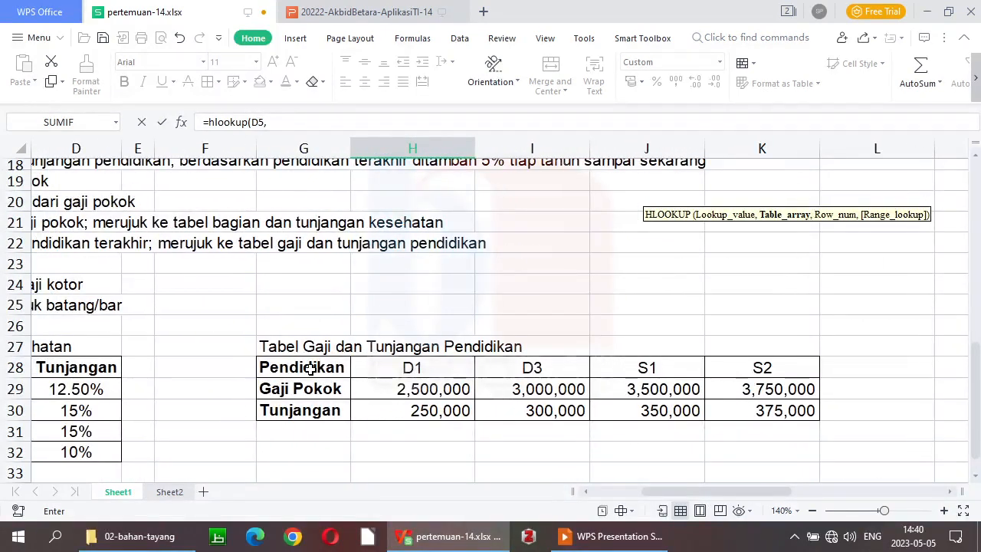
left_click_drag(311, 369, 361, 394)
left_click_drag(455, 384, 610, 390)
left_click_drag(697, 390, 770, 389)
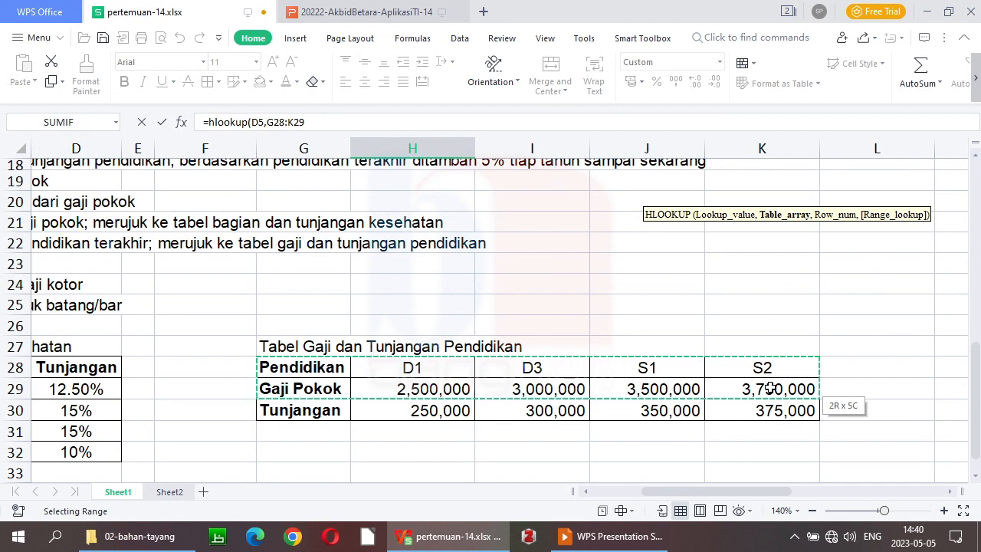
left_click_drag(770, 390, 770, 389)
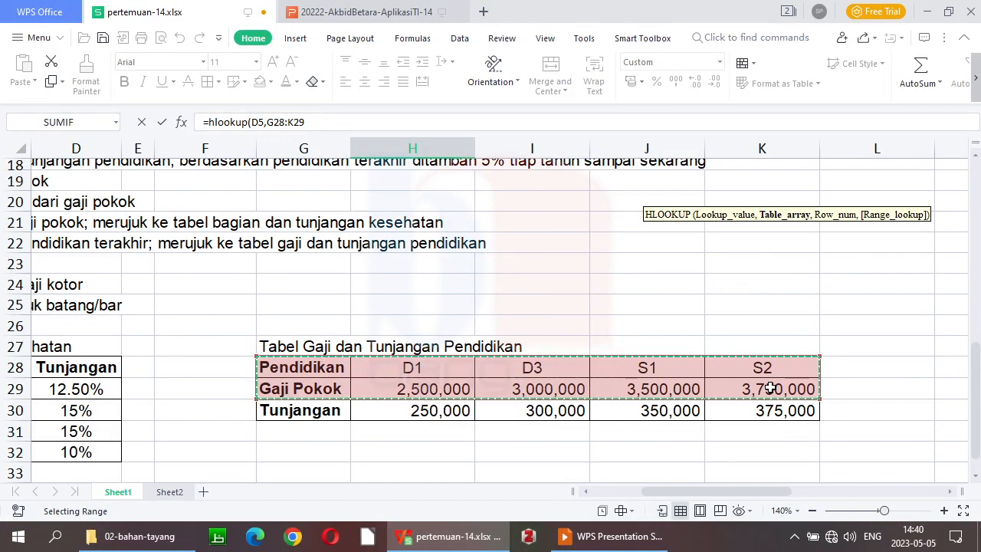
key("F4")
type(",")
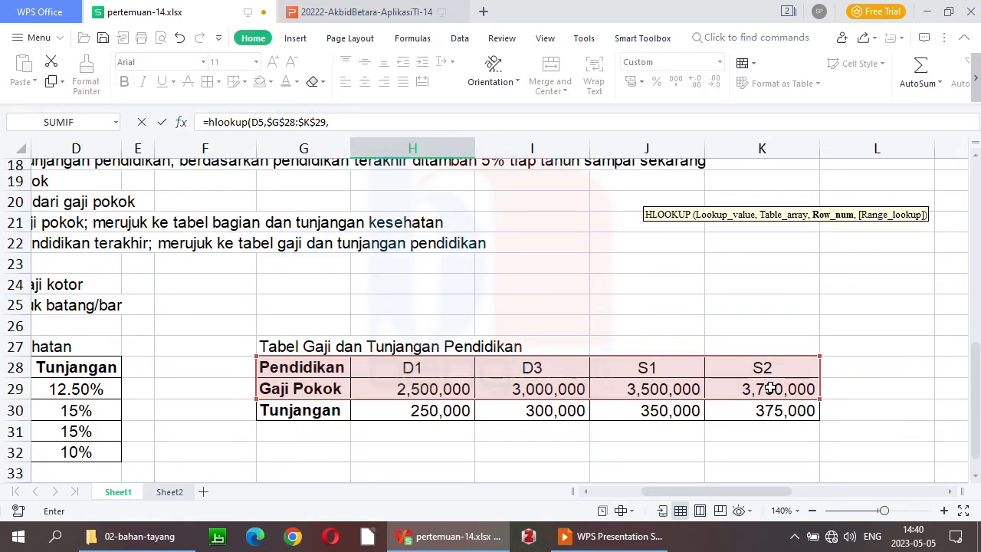
- Complete the HLOOKUP in H5 with row number 2 and match type 0, and append a plus sign
type("2,")
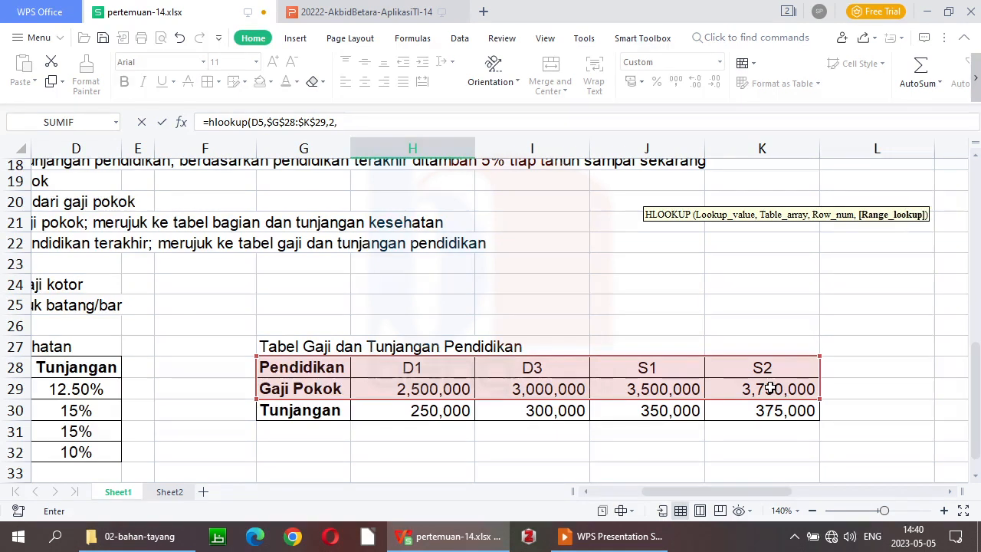
type("0)+")
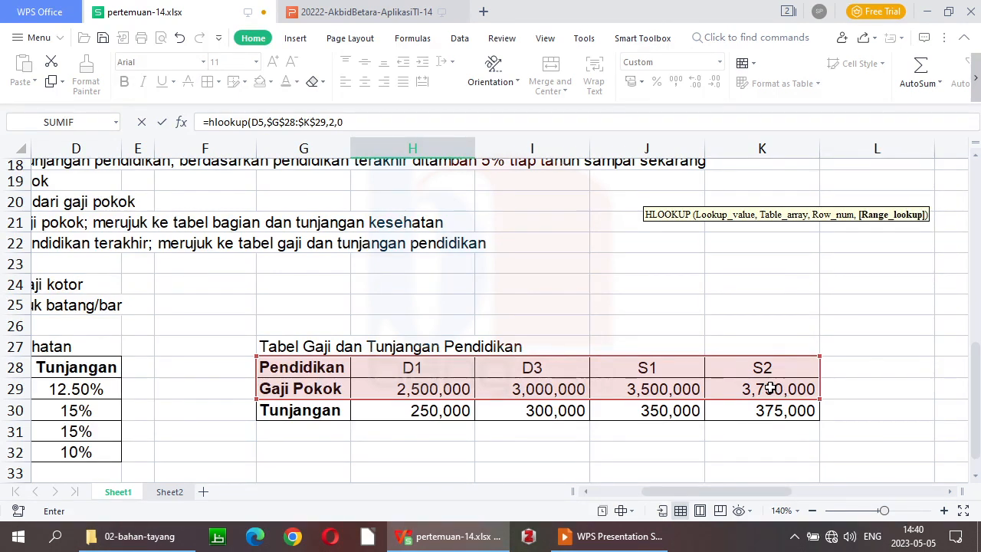
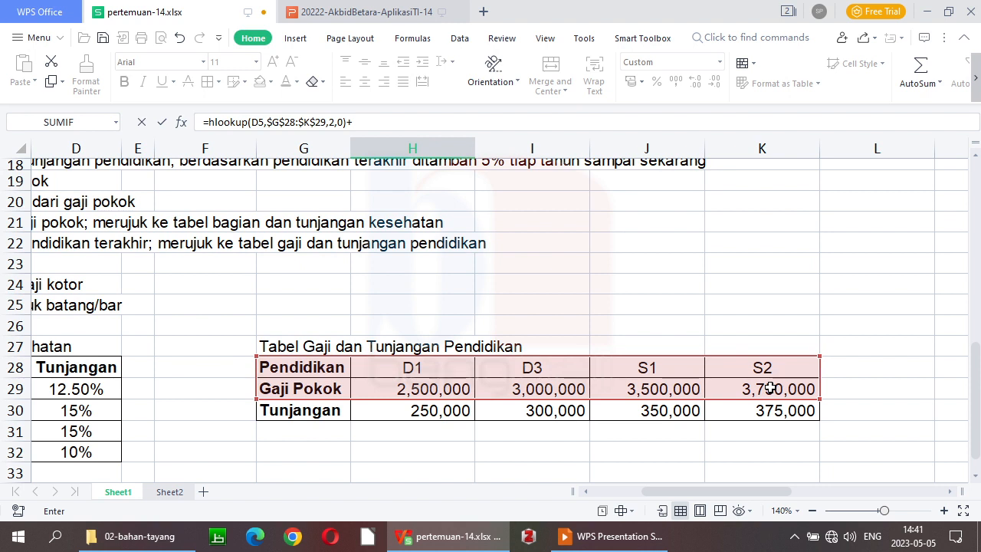
type("val")
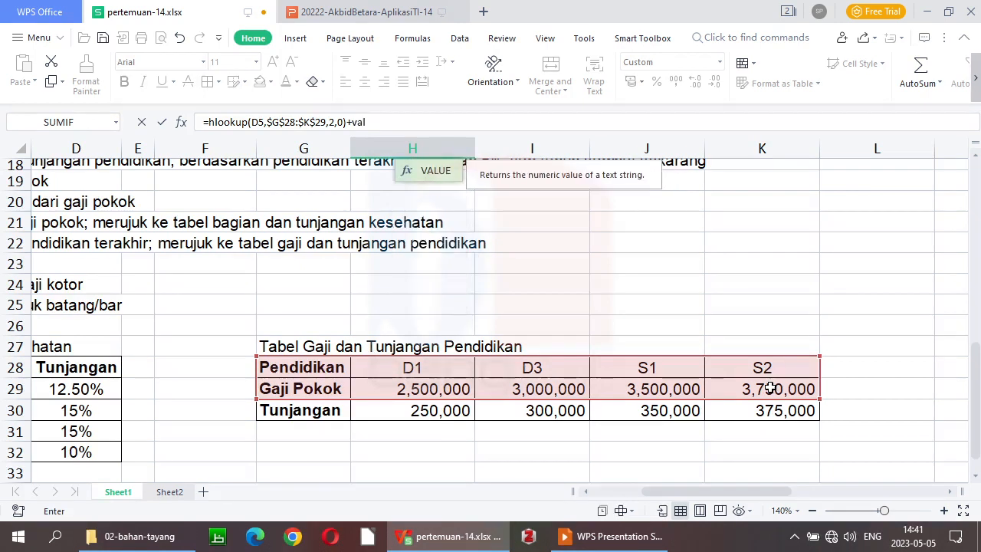
type("ue(")
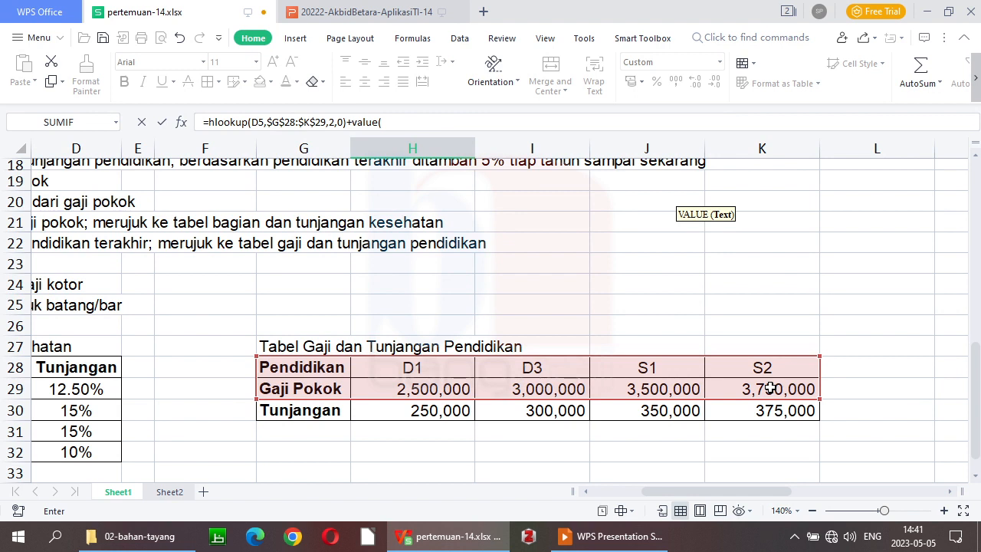
left_click_drag(979, 443, 978, 261)
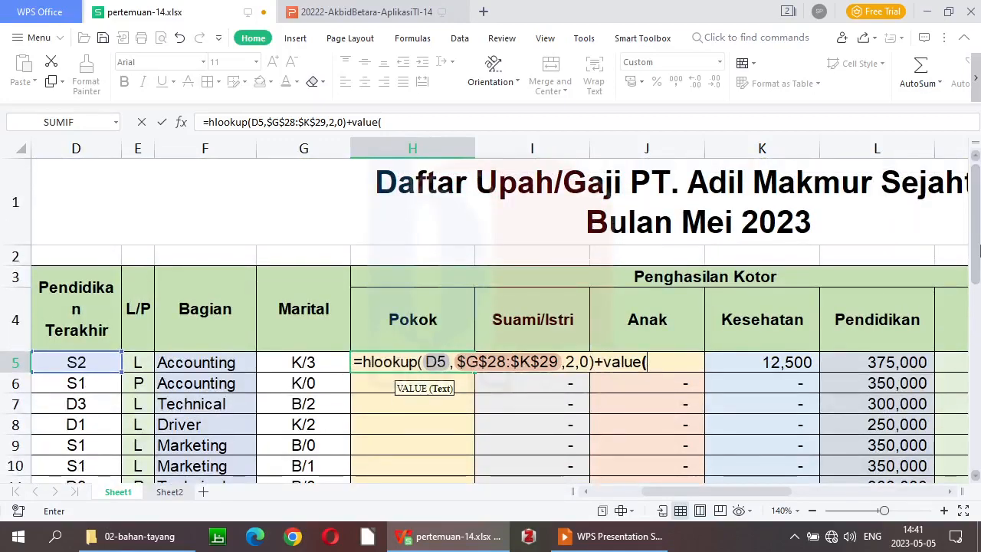
left_click_drag(738, 489, 689, 487)
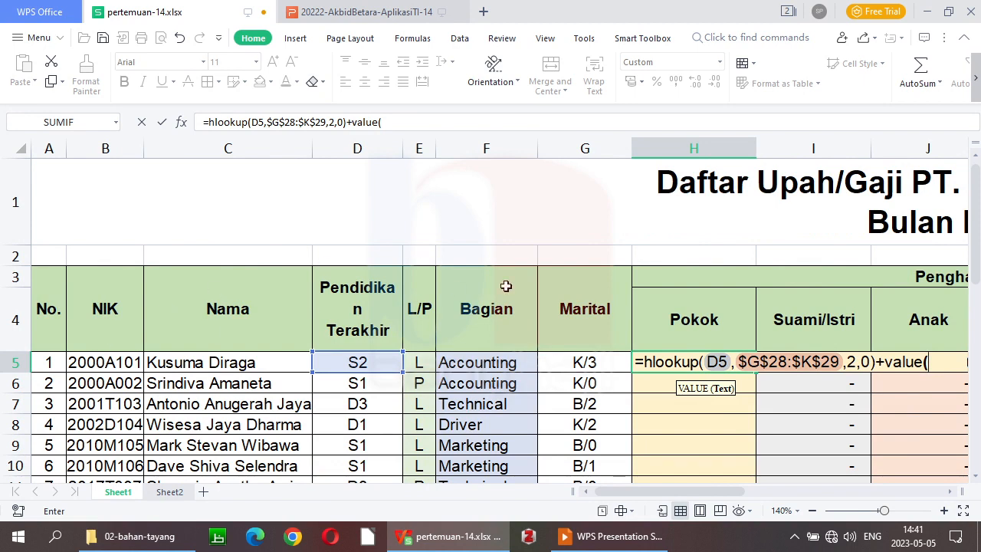
type("left")
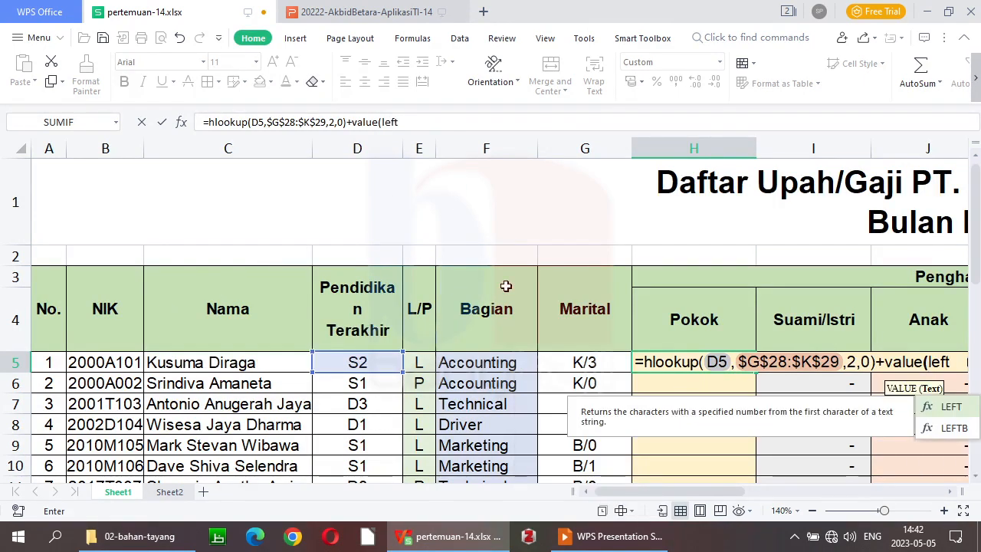
type("(")
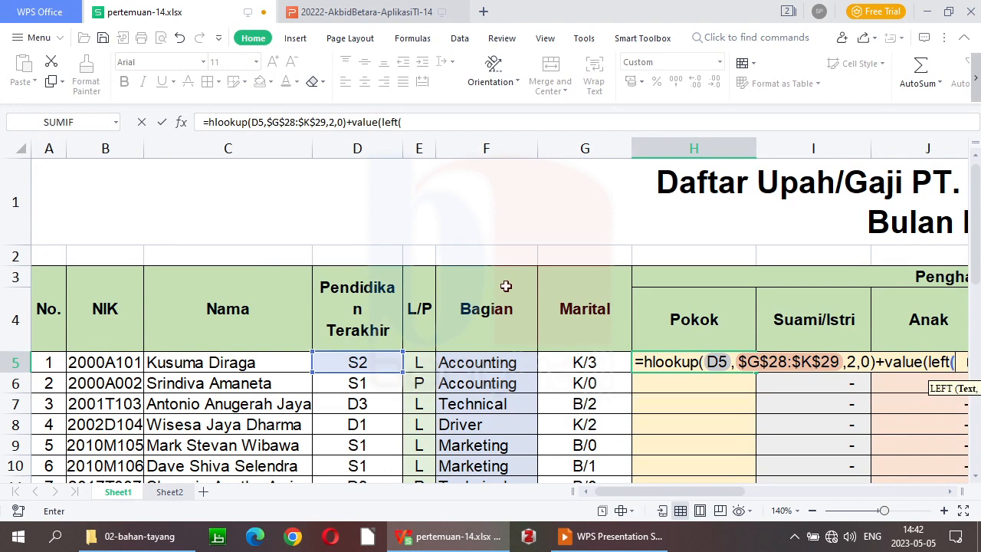
left_click(104, 361)
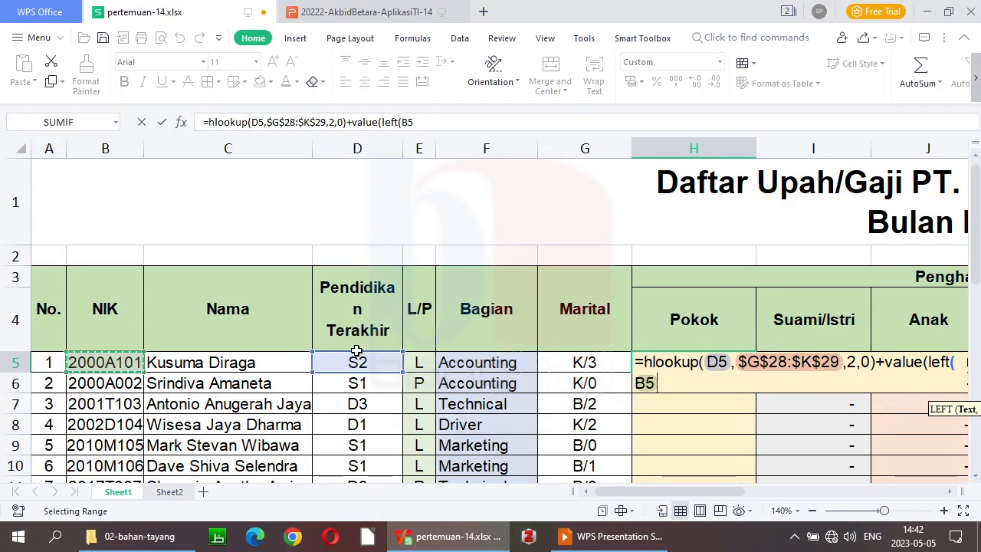
type(",")
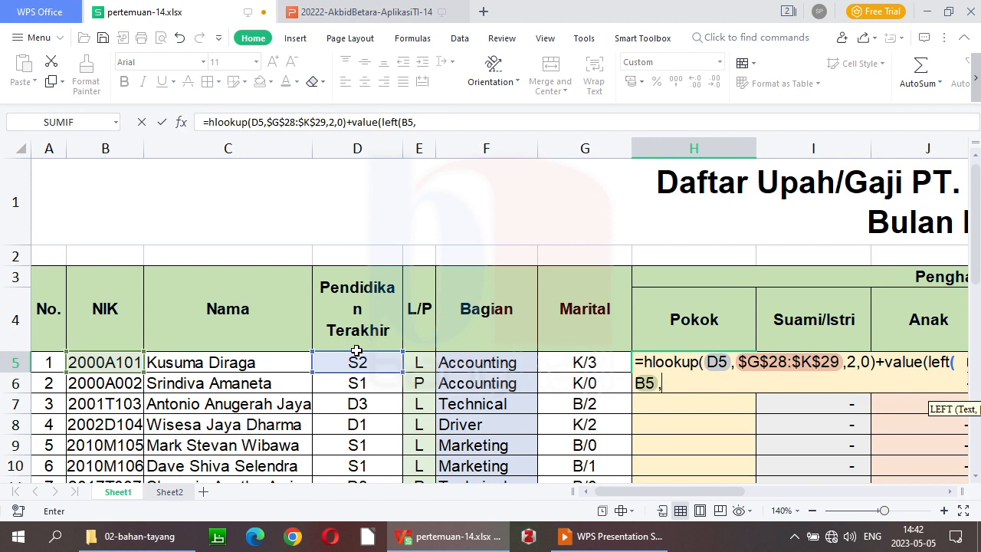
type("4)")
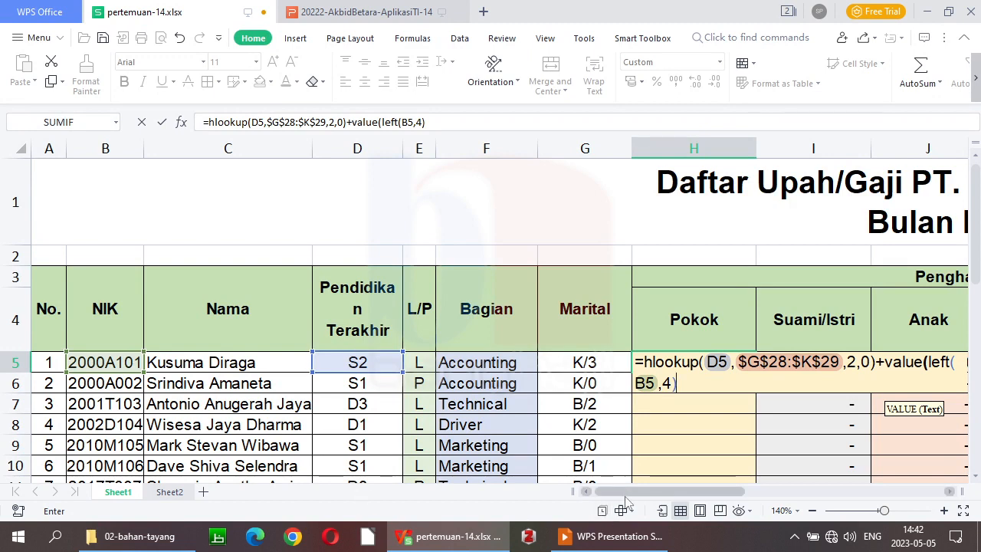
left_click_drag(632, 494, 691, 497)
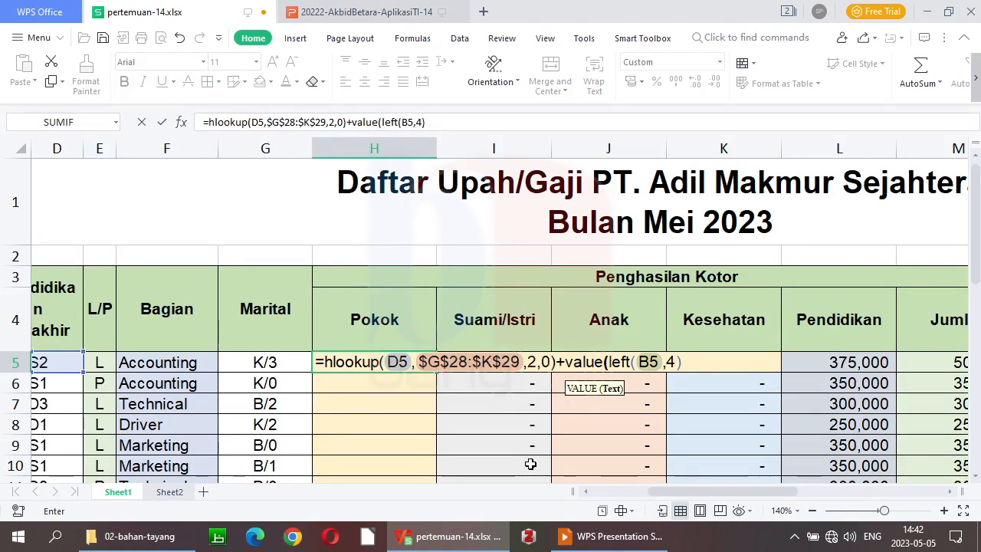
key("BackSpace")
key("BackSpace")
key("BackSpace")
key("BackSpace")
key("BackSpace")
key("BackSpace")
key("BackSpace")
key("BackSpace")
key("BackSpace")
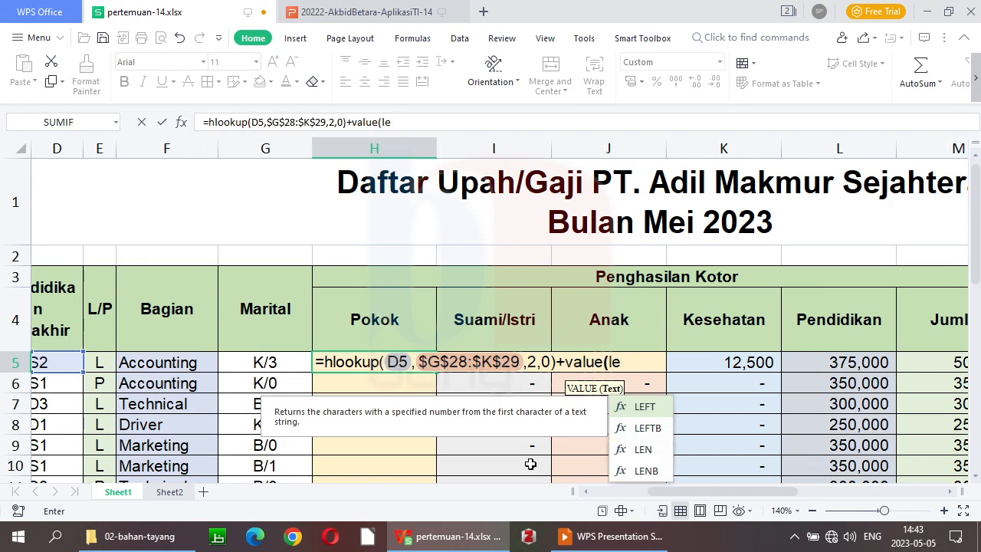
key("BackSpace")
key("BackSpace")
key("BackSpace")
key("BackSpace")
key("BackSpace")
key("BackSpace")
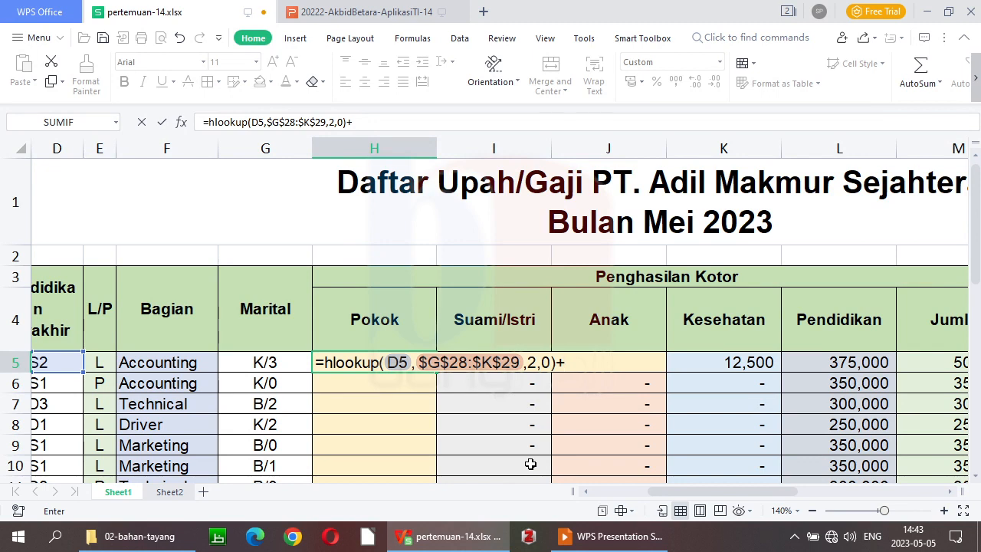
- Add a parenthesised second HLOOKUP after the plus sign in H5, using D5 as its lookup value
type("()")
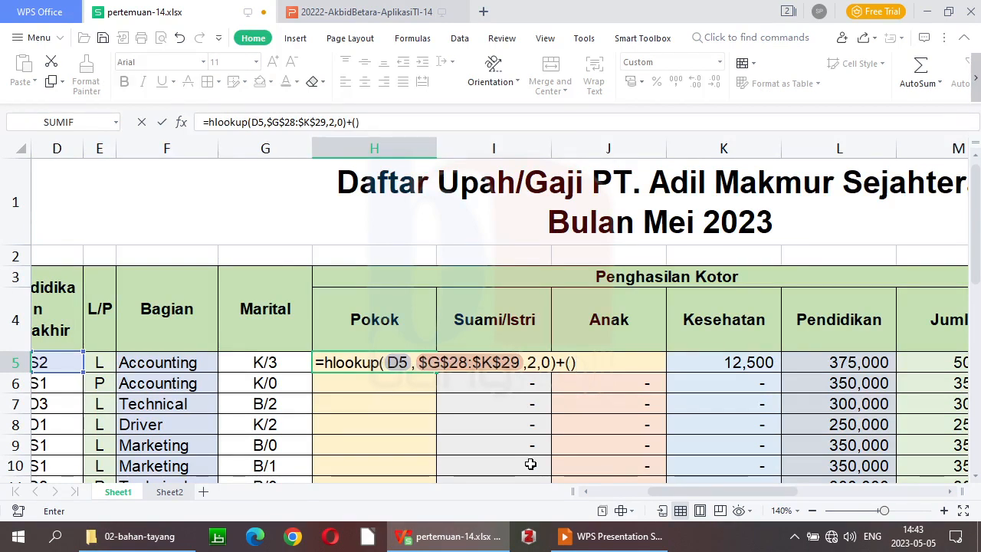
key("Return")
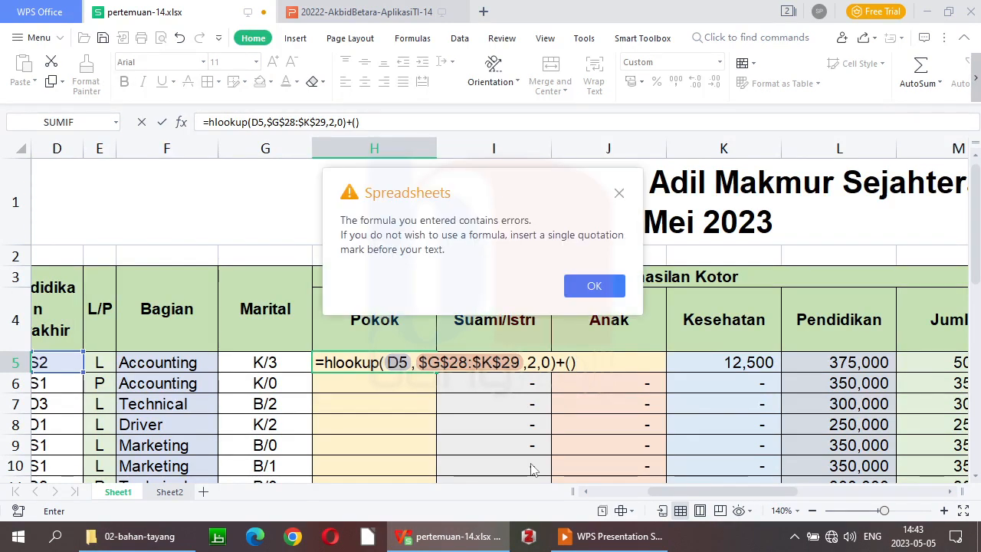
key("Return")
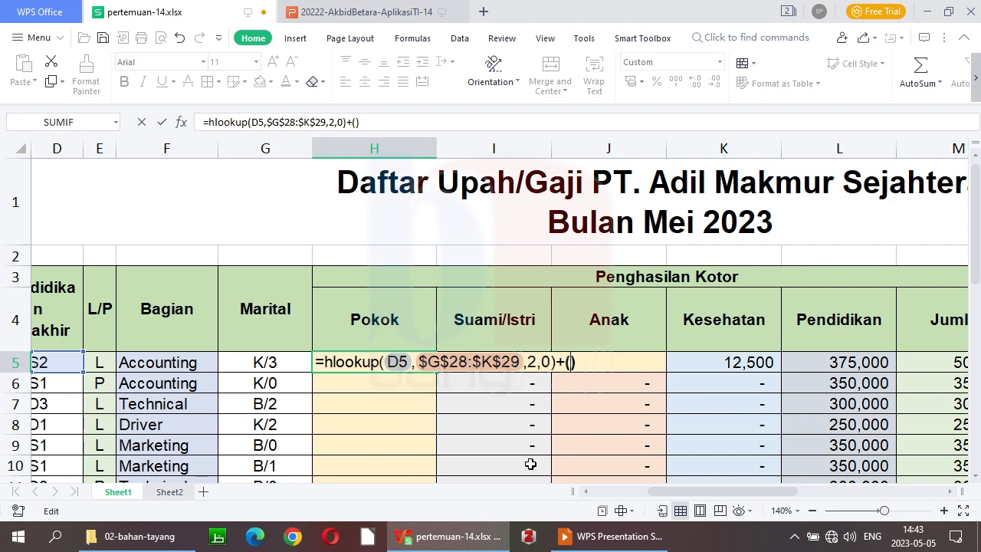
type("hlookup(")
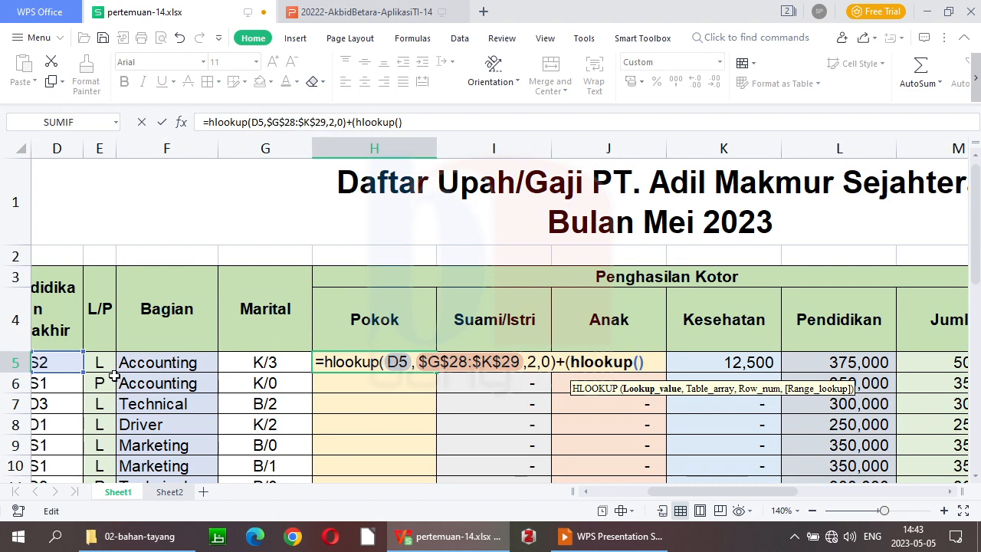
left_click(71, 371)
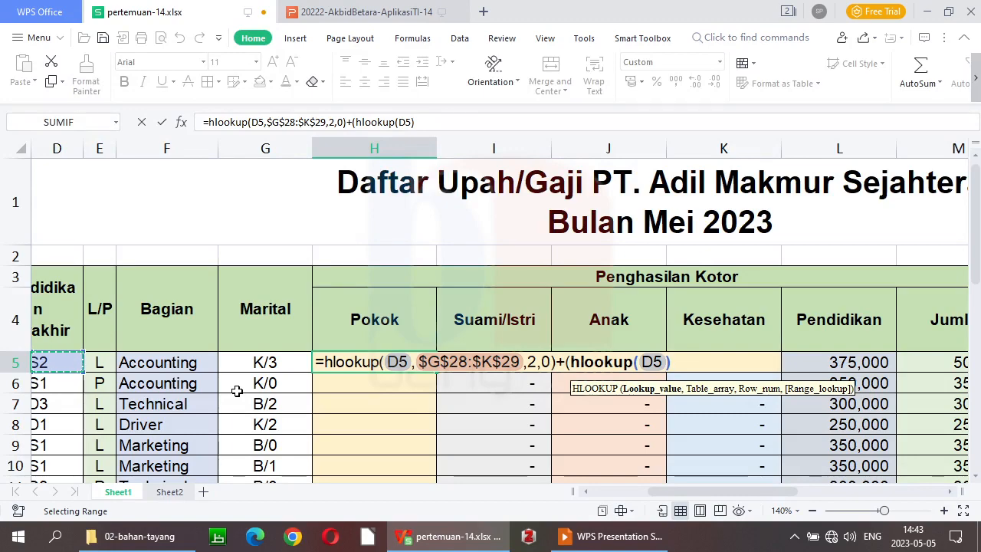
- Give the second HLOOKUP the absolute table range $G$28:$K$29, row number 2 and match type 0
type(",")
left_click_drag(979, 216, 978, 398)
left_click_drag(284, 380, 744, 397)
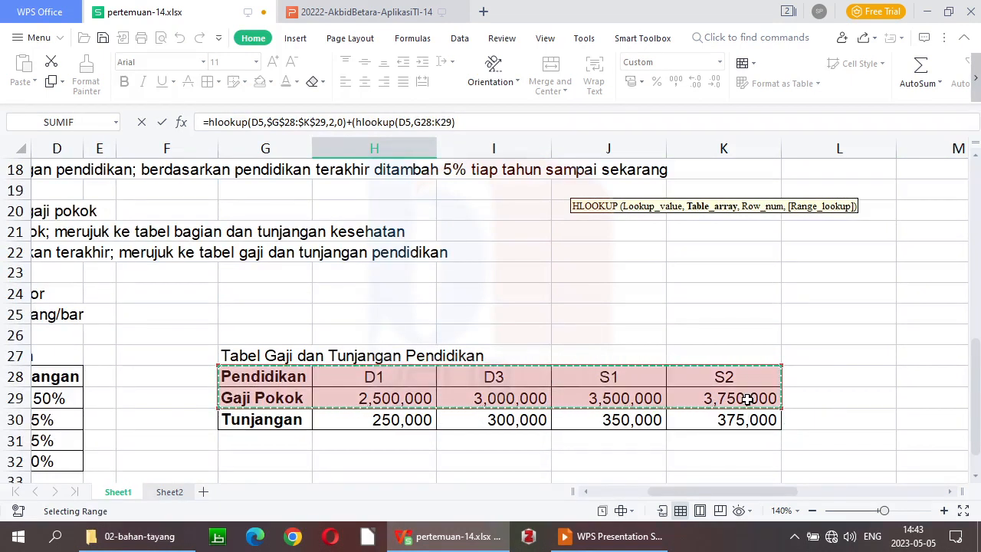
key("F4")
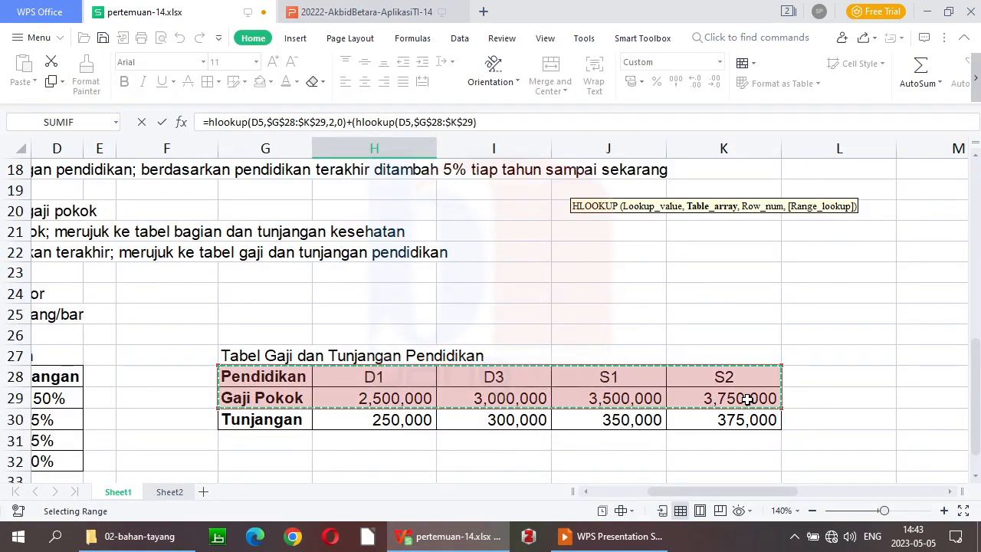
type(",2,0")
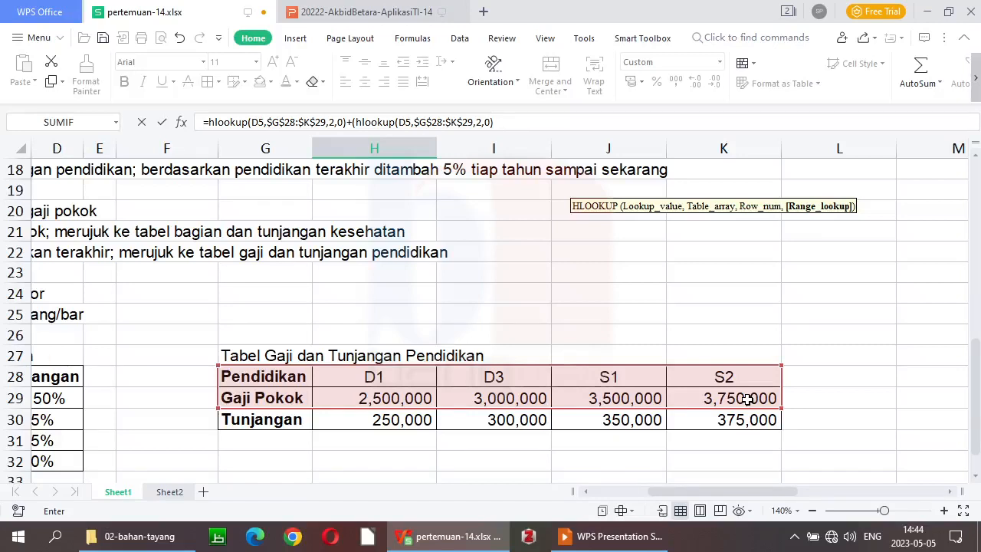
- Append *5%*() directly after the second HLOOKUP's match type 0 in the H5 formula
type("*5%*(")
key("Return")
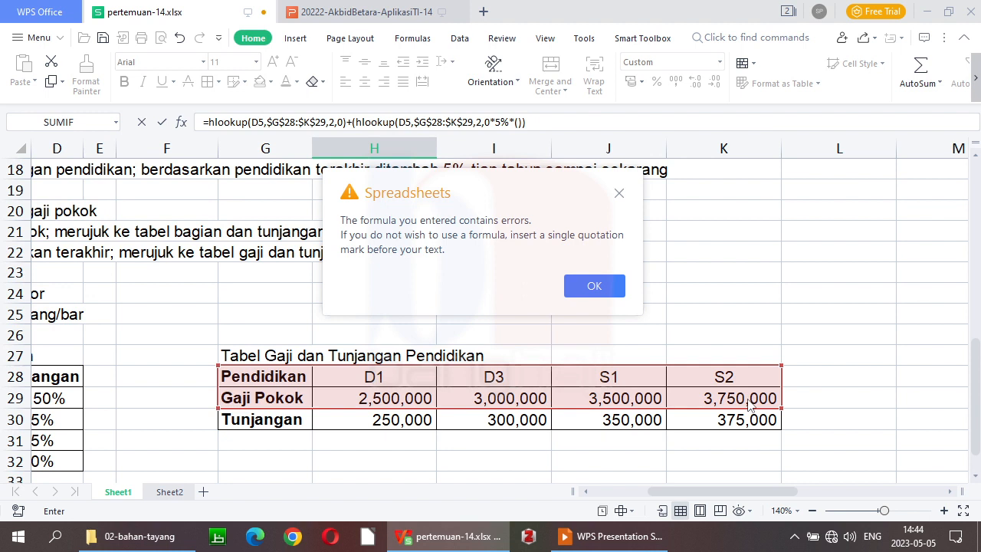
key("Return")
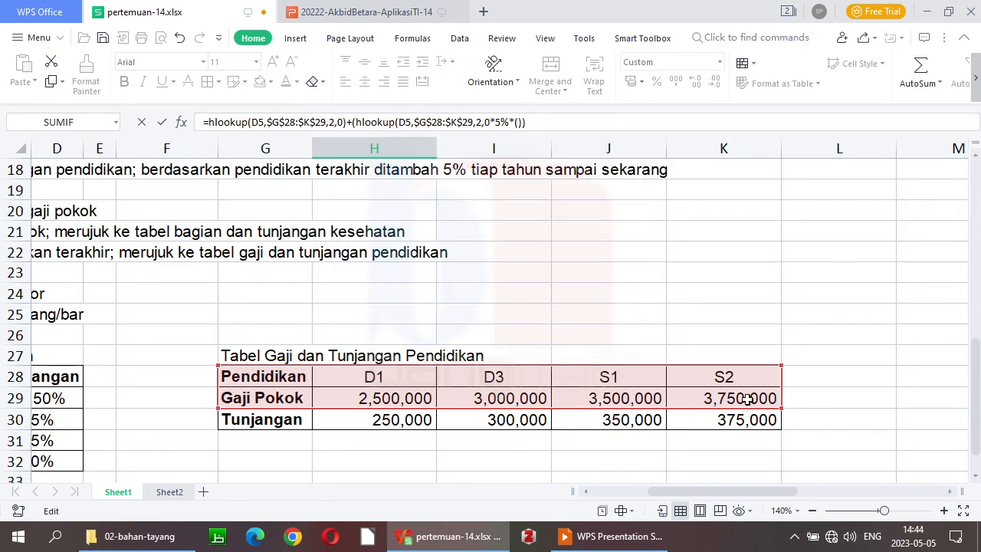
- Enter 2023 inside the empty parentheses at the end of the H5 formula
left_click(517, 122)
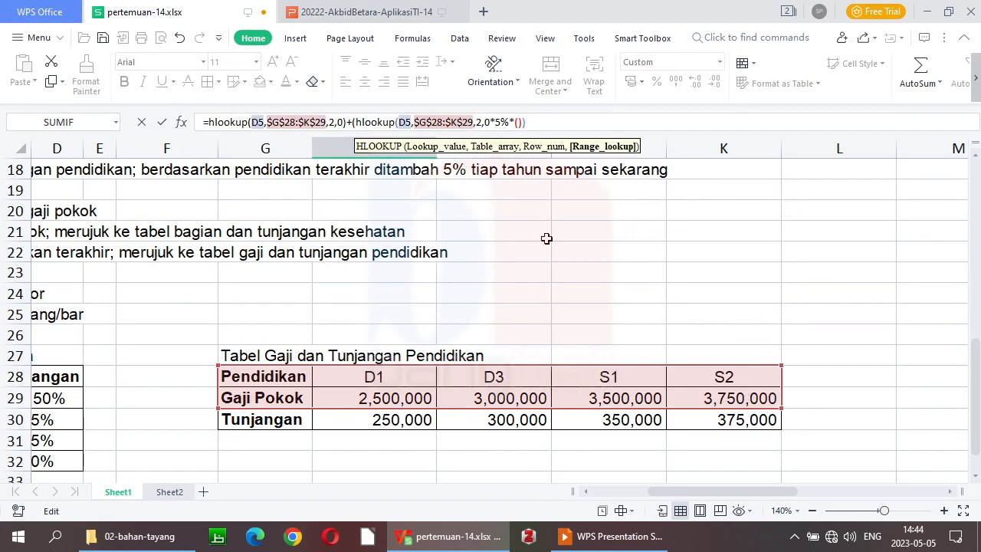
left_click_drag(704, 498, 669, 500)
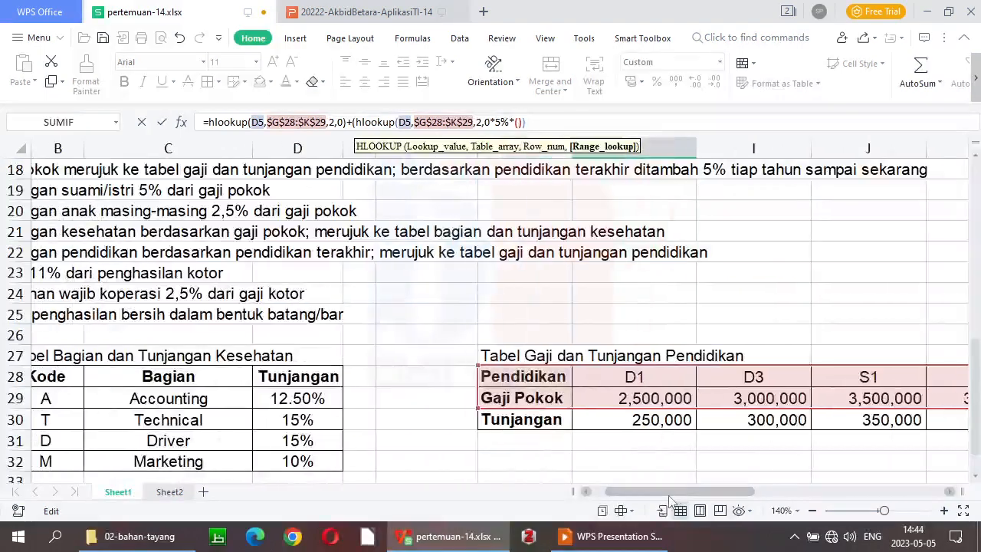
left_click_drag(976, 356, 979, 242)
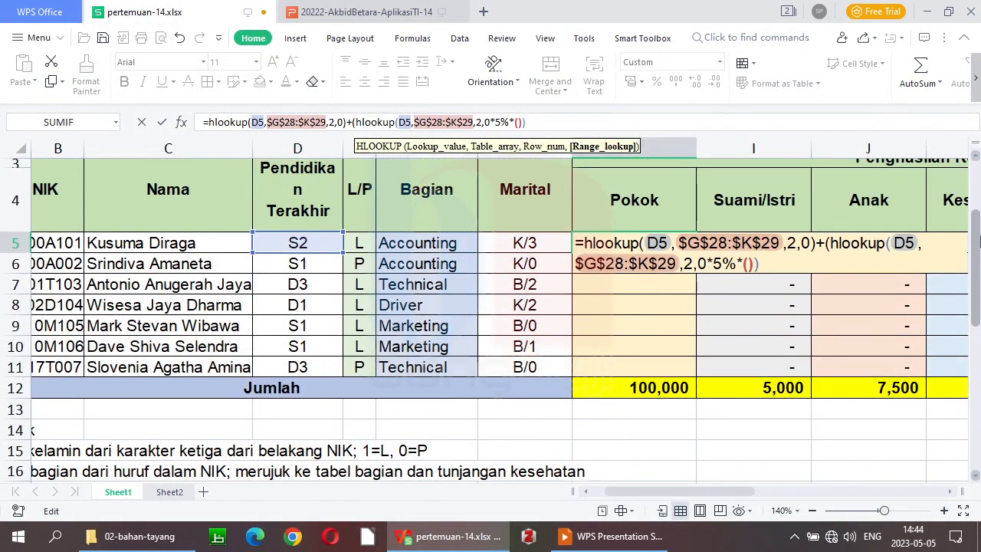
left_click_drag(649, 491, 700, 486)
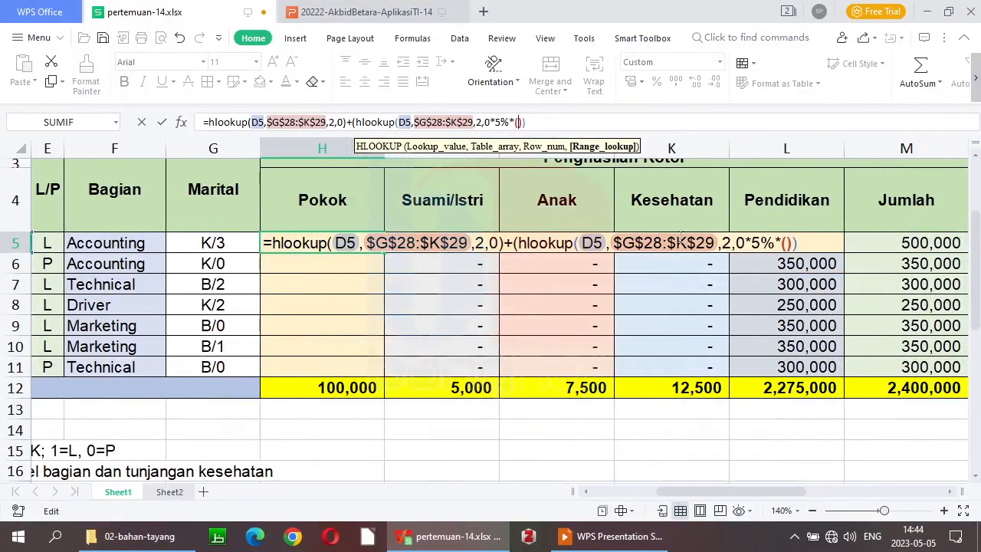
left_click(787, 242)
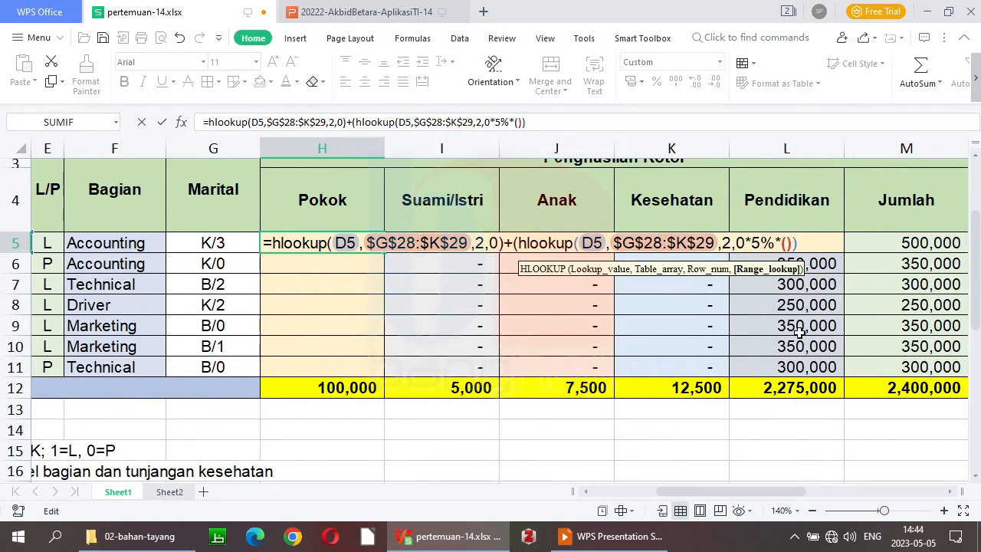
type("2023")
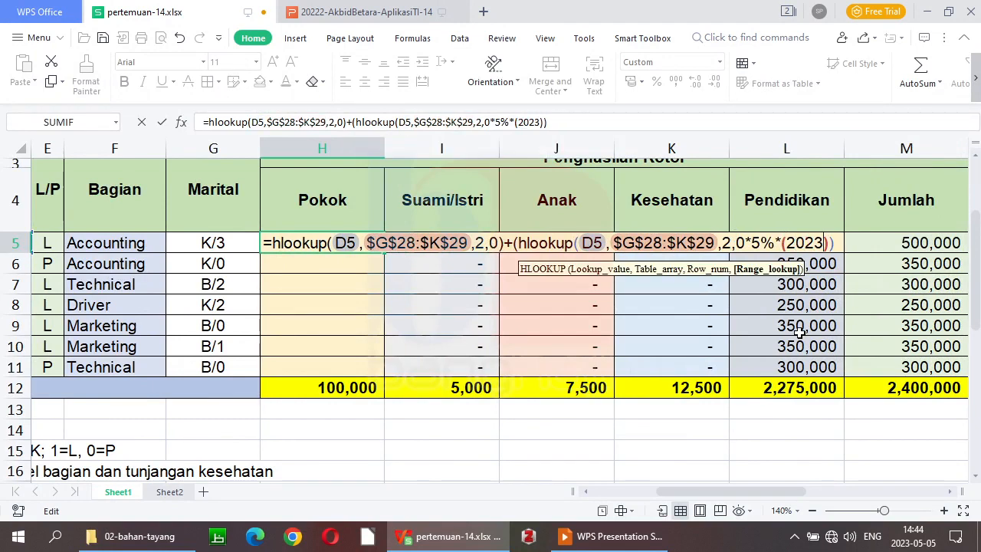
- Subtract VALUE(LEFT(B5,4)) from 2023 inside the parentheses, close the brackets and commit the H5 formula
type("-value")
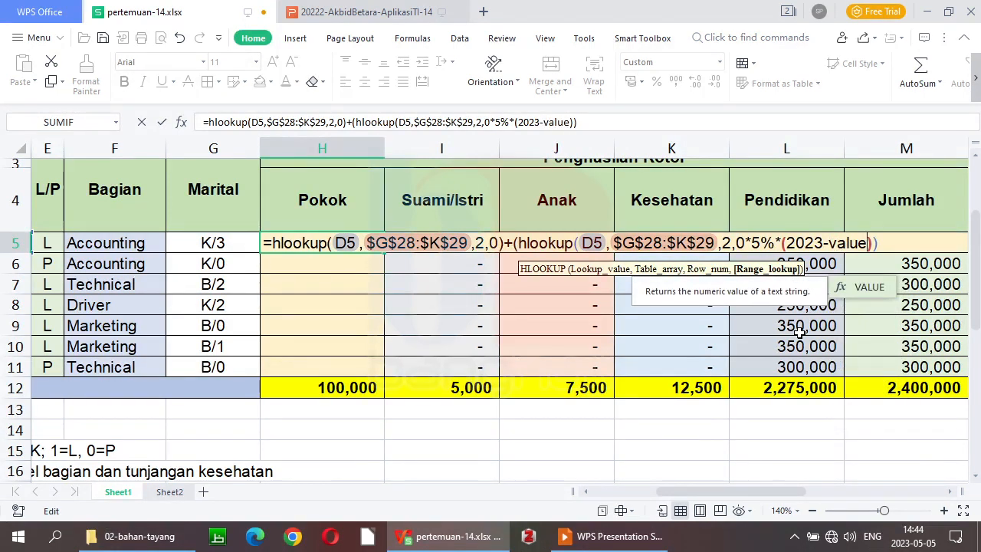
type("(")
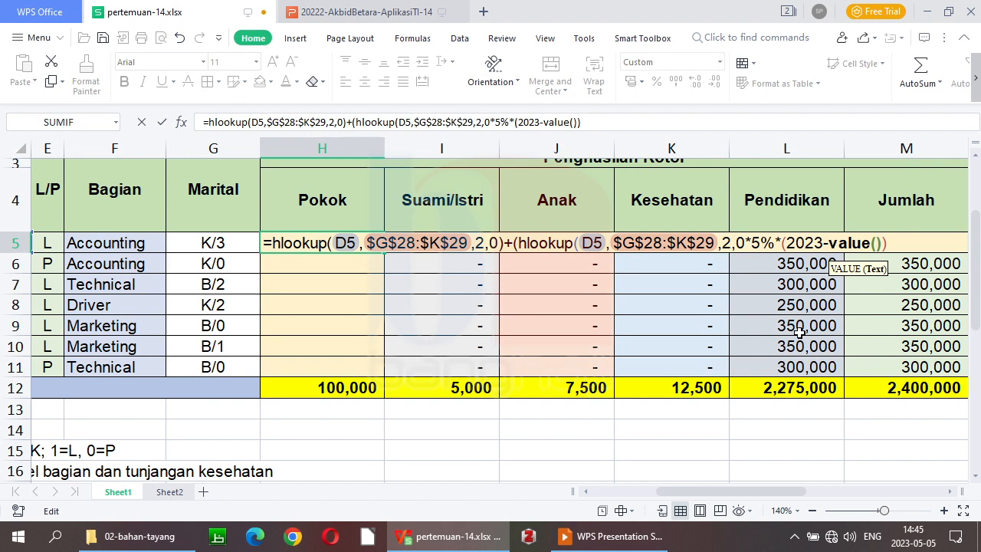
type("left(")
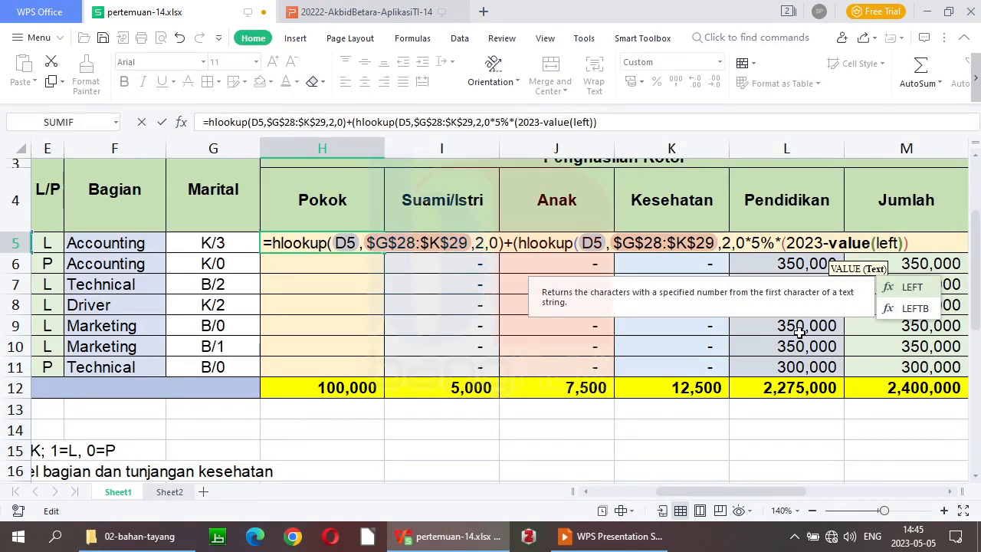
type("B5")
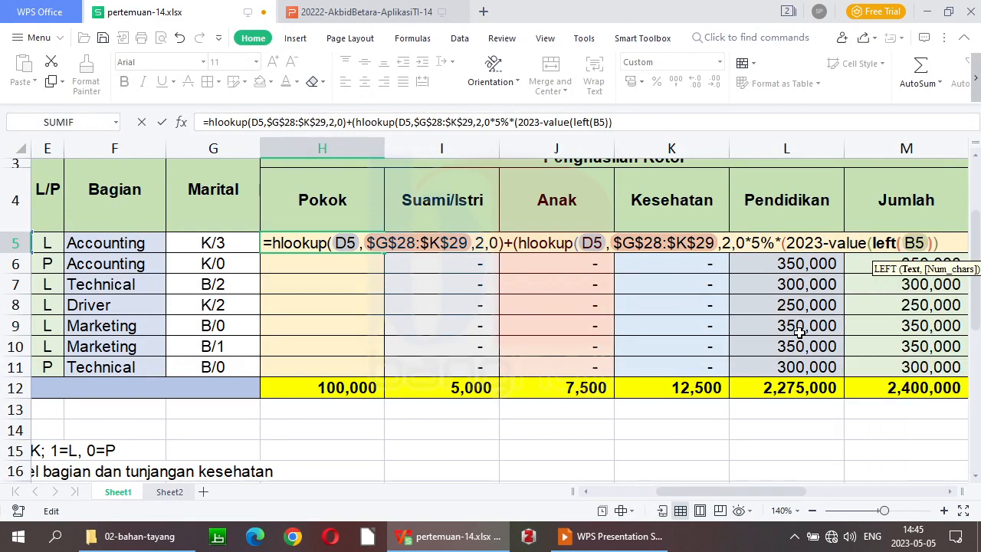
type(",4")
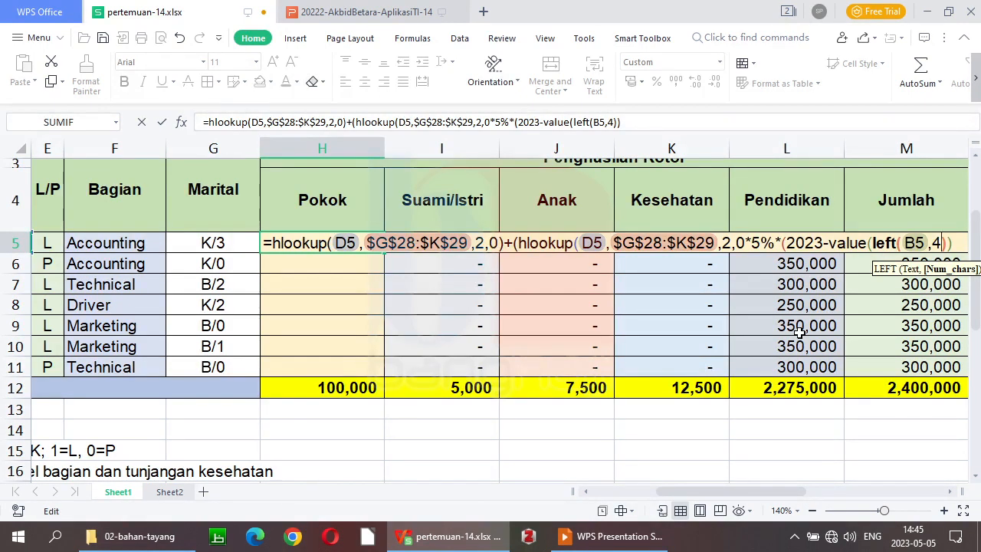
type("))")
key("Return")
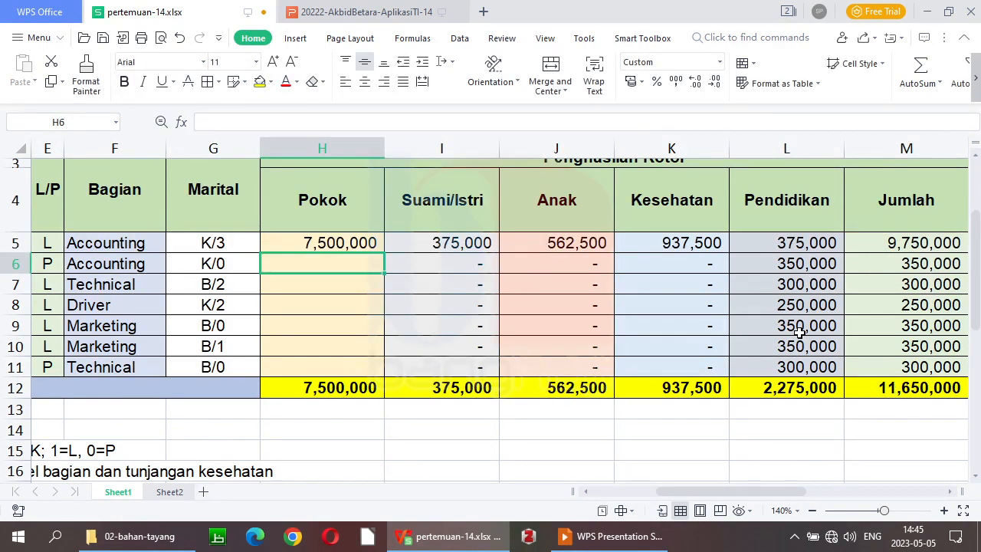
- Compare the Pokok result in H5 with the trial calculation on Sheet2, and return to Sheet1
key("Up")
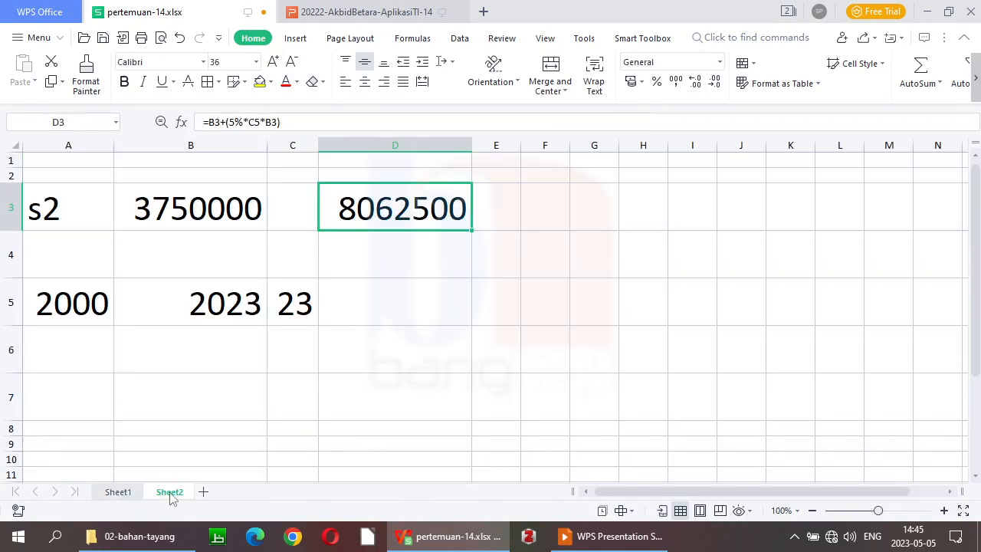
left_click(170, 493)
left_click(118, 492)
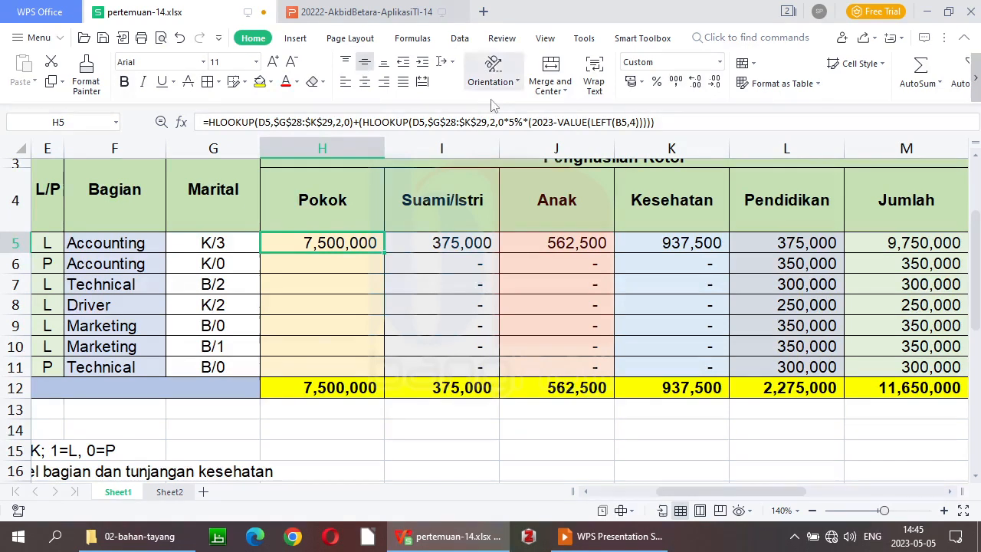
- Add the missing closing parenthesis after the second HLOOKUP's match type 0, before *5%, in H5
left_click(505, 123)
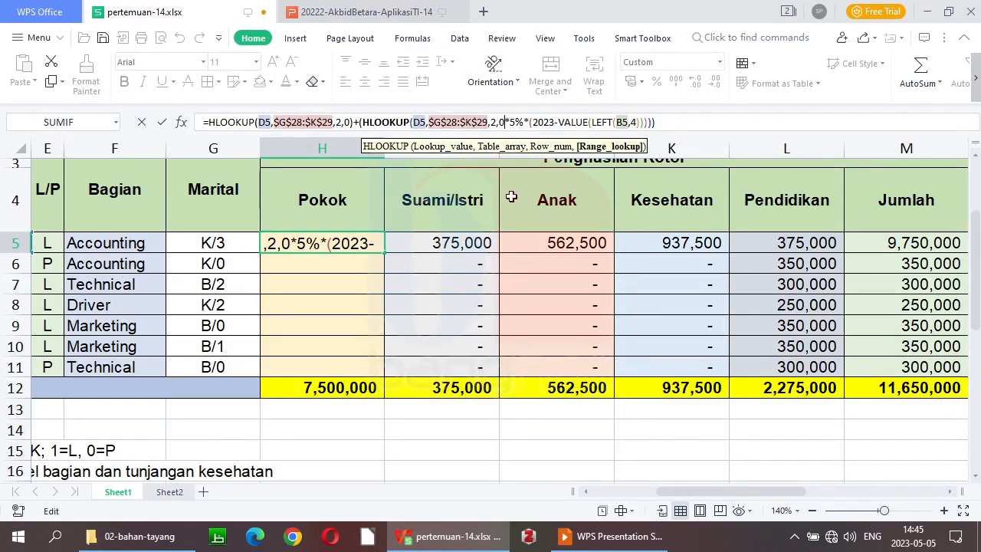
type(")")
key("Return")
key("Return")
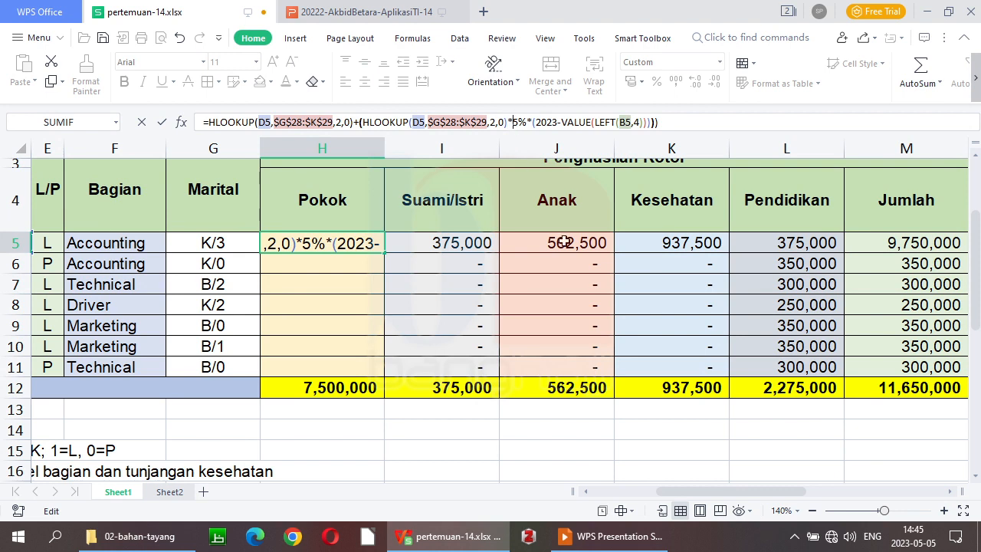
- Step through the rest of the H5 formula up to its end to check the parentheses
key("Left")
key("Left")
key("Right")
key("Right")
key("Right")
key("Right")
key("Right")
key("Right")
key("Right")
key("Right")
key("Right")
key("Right")
key("Right")
key("Right")
key("Right")
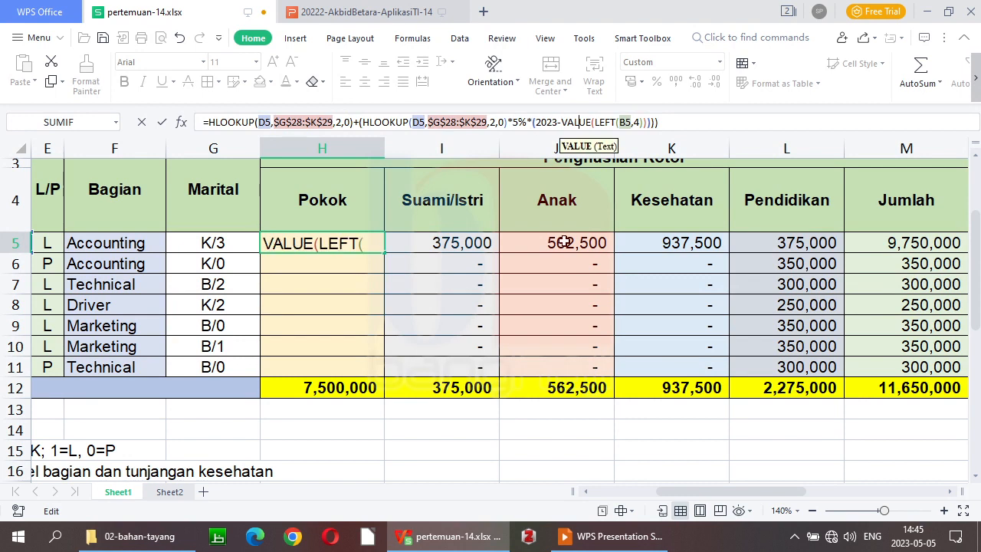
key("Right")
key("Right")
key("Right")
key("Right")
key("Right")
key("Right")
key("Right")
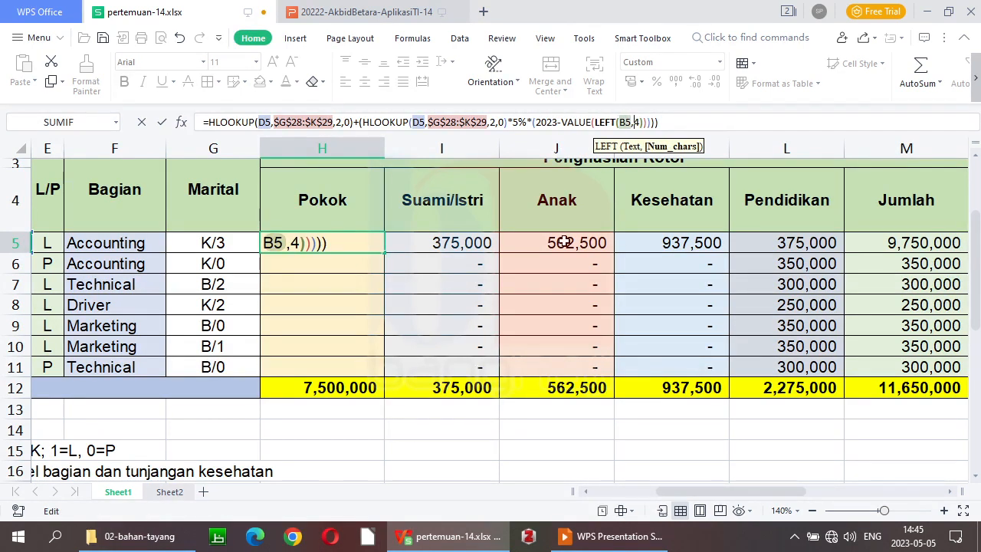
key("Right")
key("Right")
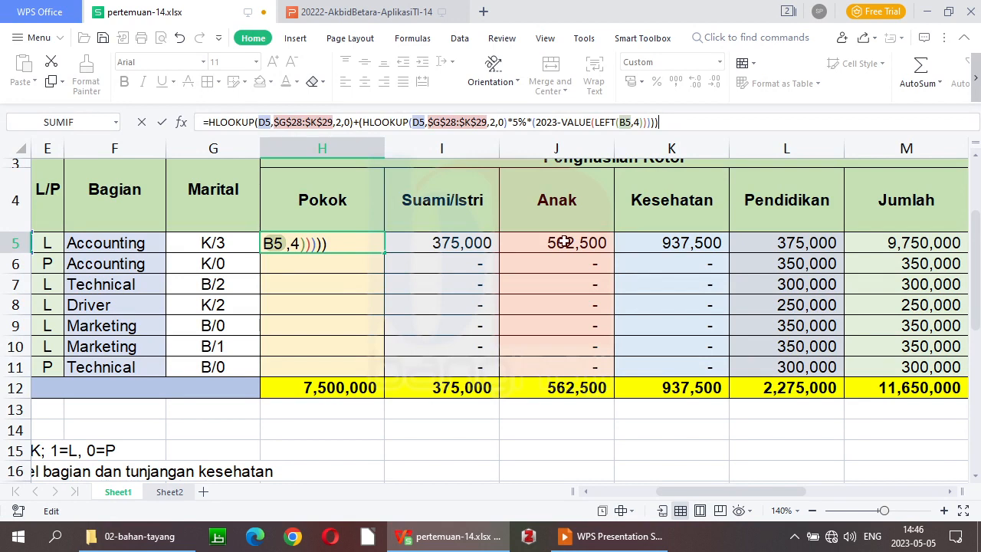
- Remove the surplus closing parenthesis from the end of the H5 formula and commit it
left_click(506, 122)
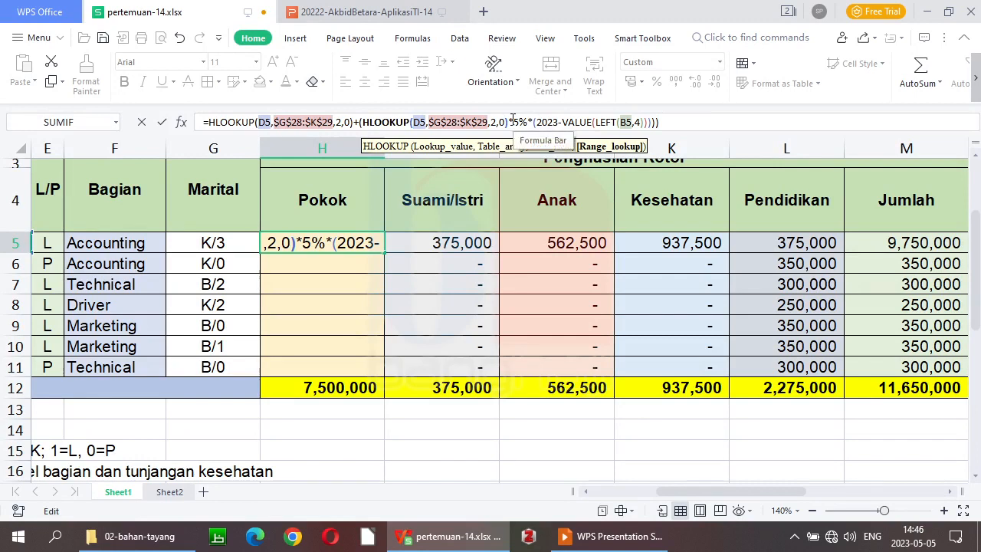
left_click(690, 125)
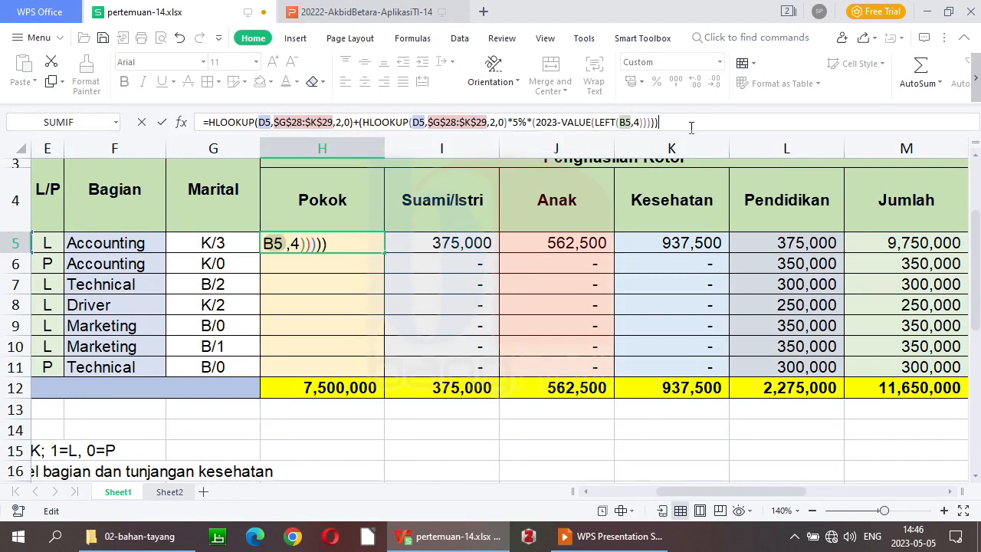
key("Return")
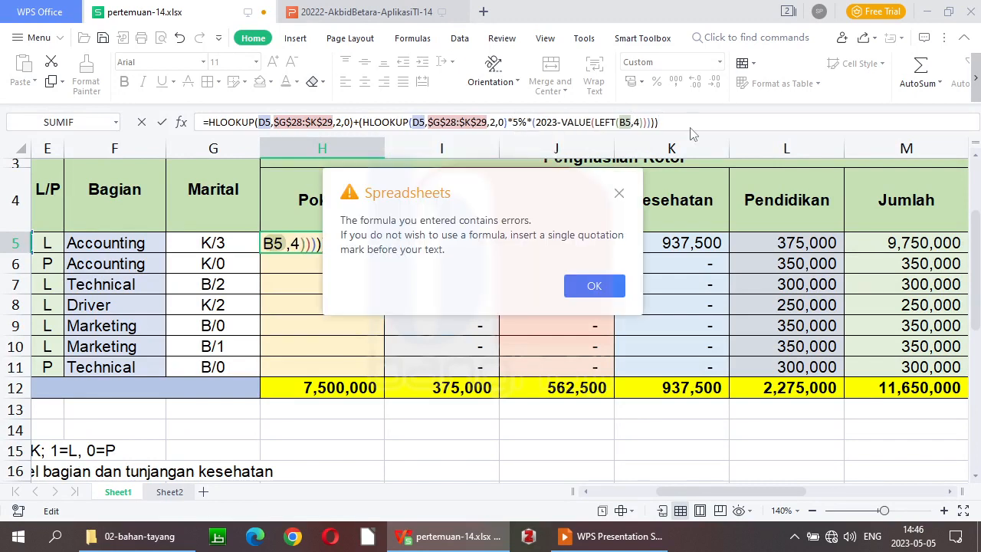
left_click(595, 290)
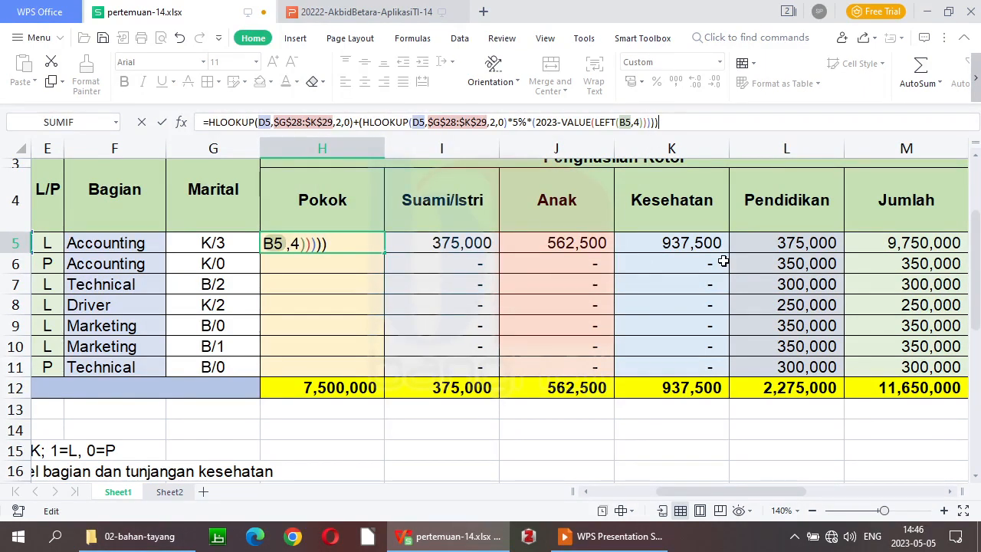
key("Return")
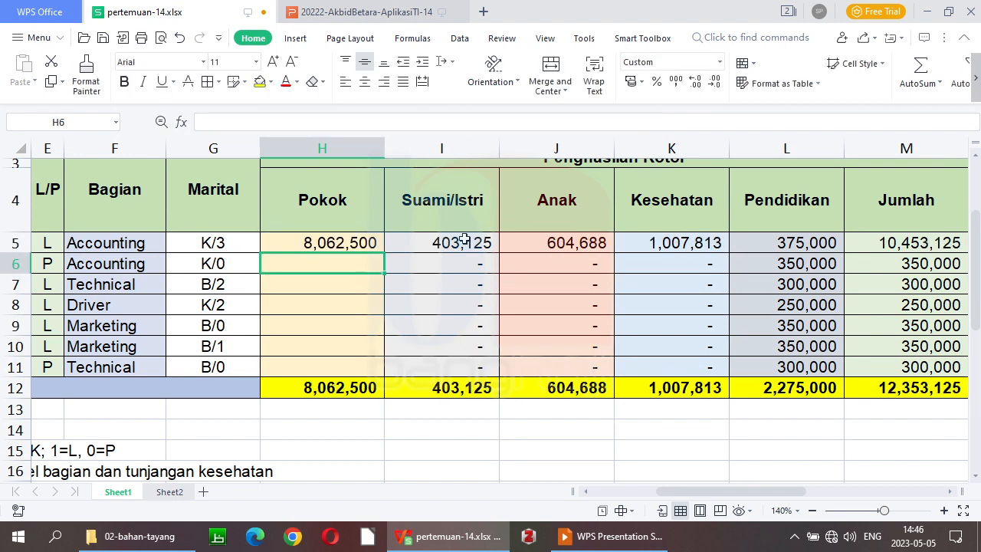
left_click(347, 244)
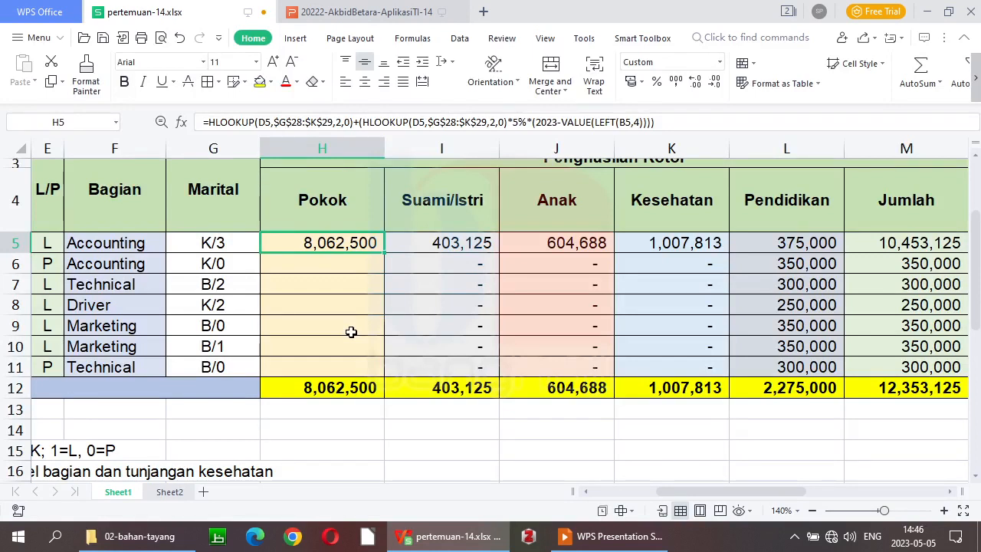
left_click_drag(383, 252, 381, 382)
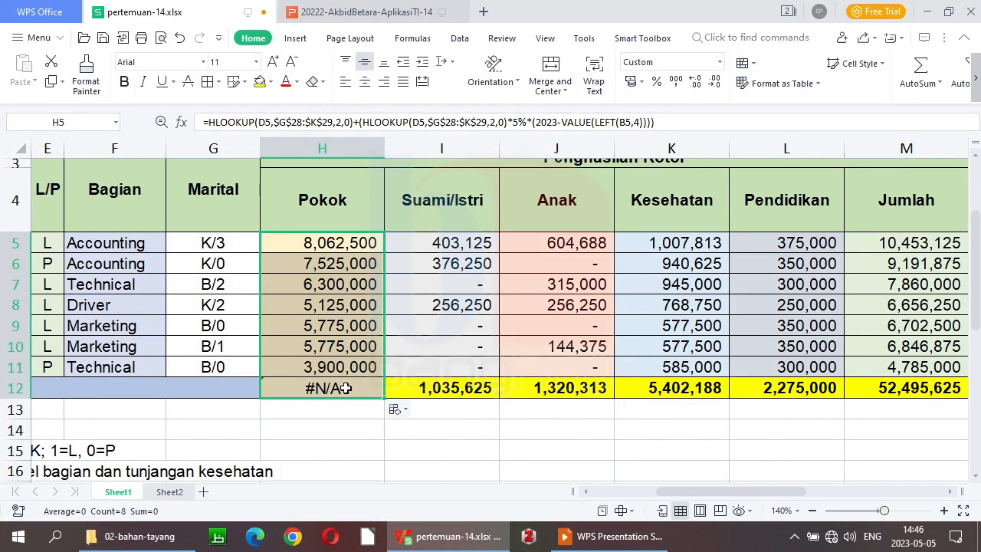
key("ctrl+z")
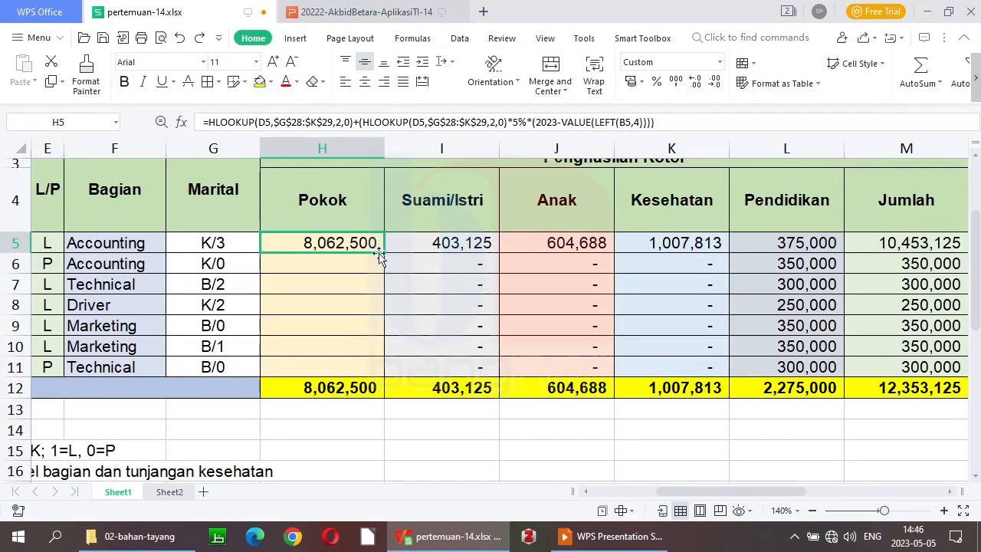
- Fill the Pokok formula from H5 down to H11, leaving the total row untouched
left_click_drag(383, 250, 378, 371)
left_click(344, 411)
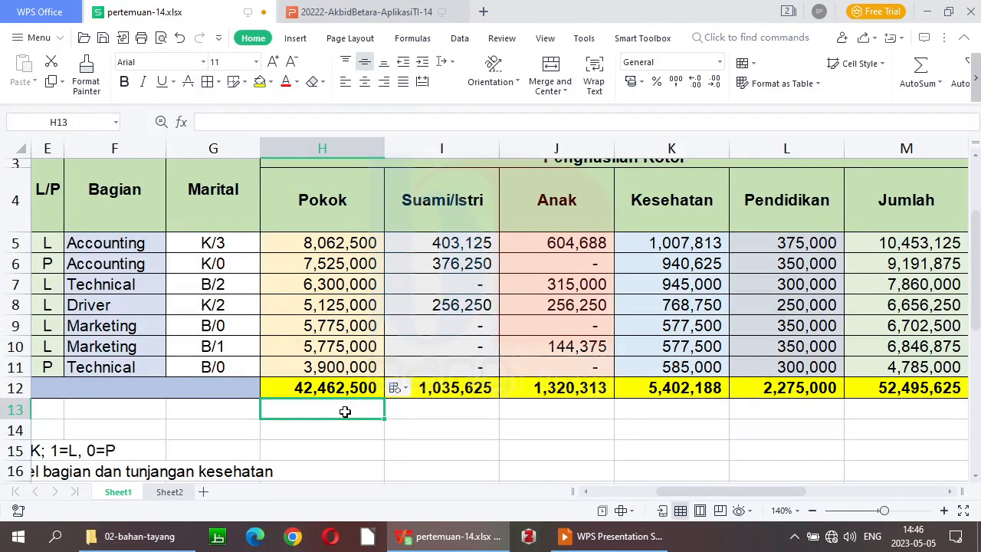
- Review the Pokok column's formulas from the total in H12 up to H6, and save the workbook
key("Up")
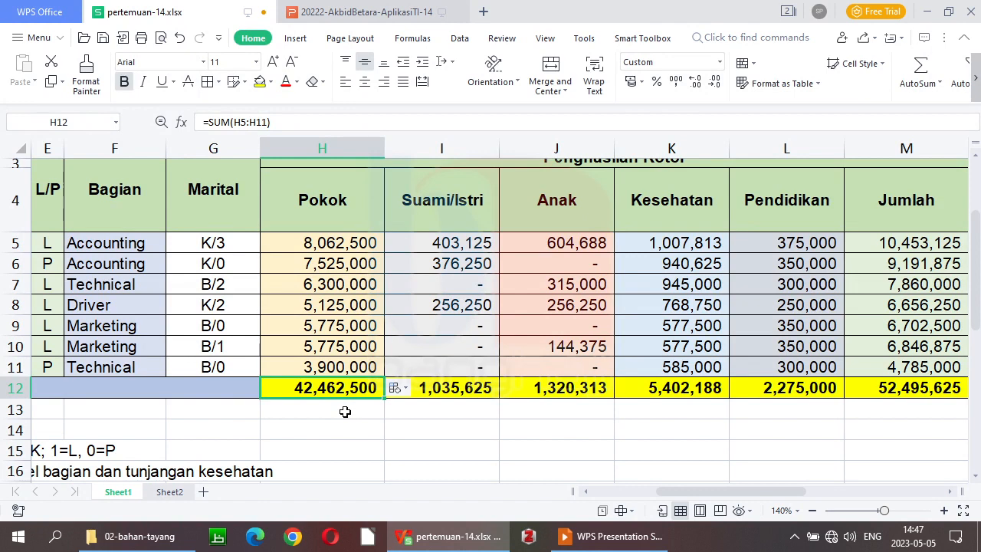
key("Up")
key("Up")
key("Up")
key("Up")
key("Up")
key("Up")
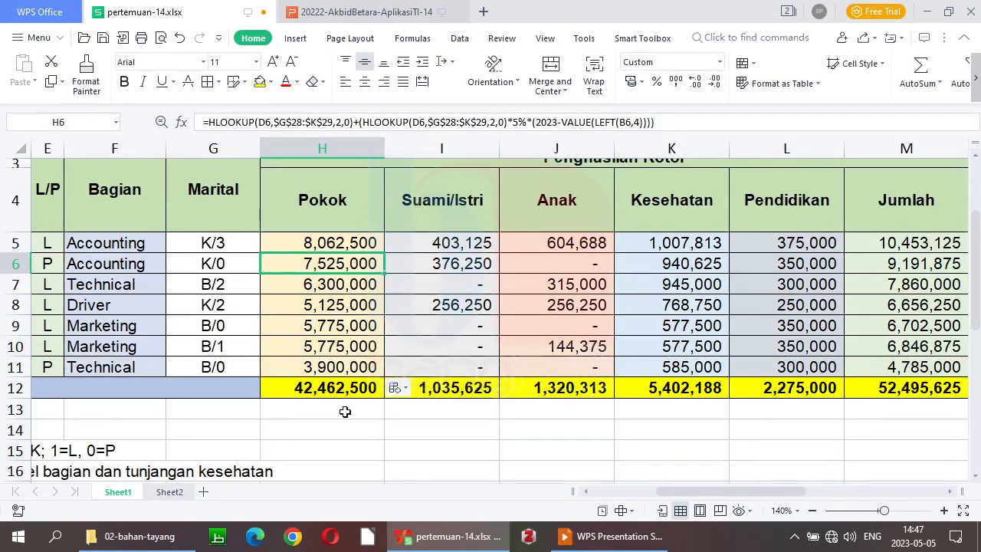
key("ctrl+s")
- Switch to the WPS Presentation slideshow, advance to the next slide, and return to the workbook
key("alt+Tab")
key("Right")
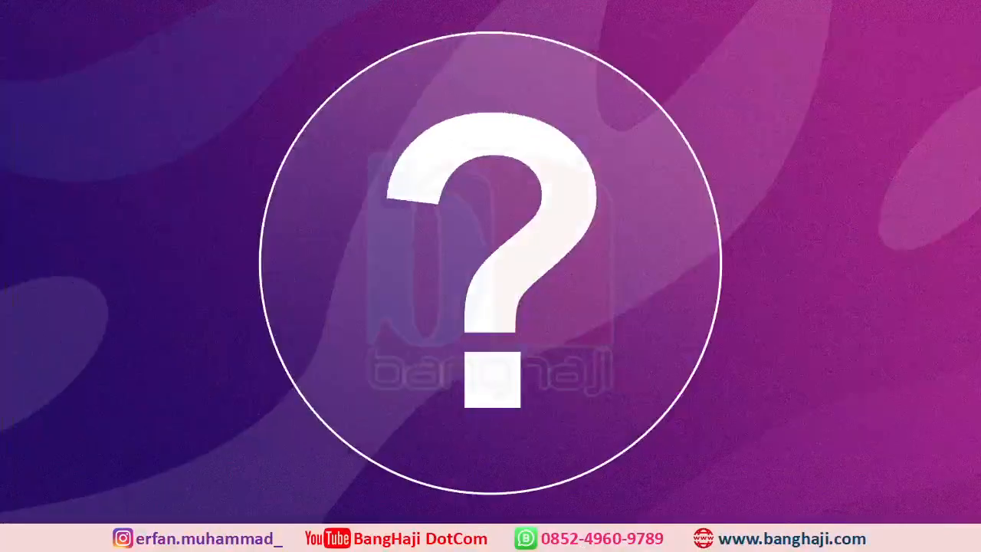
key("alt+Tab")
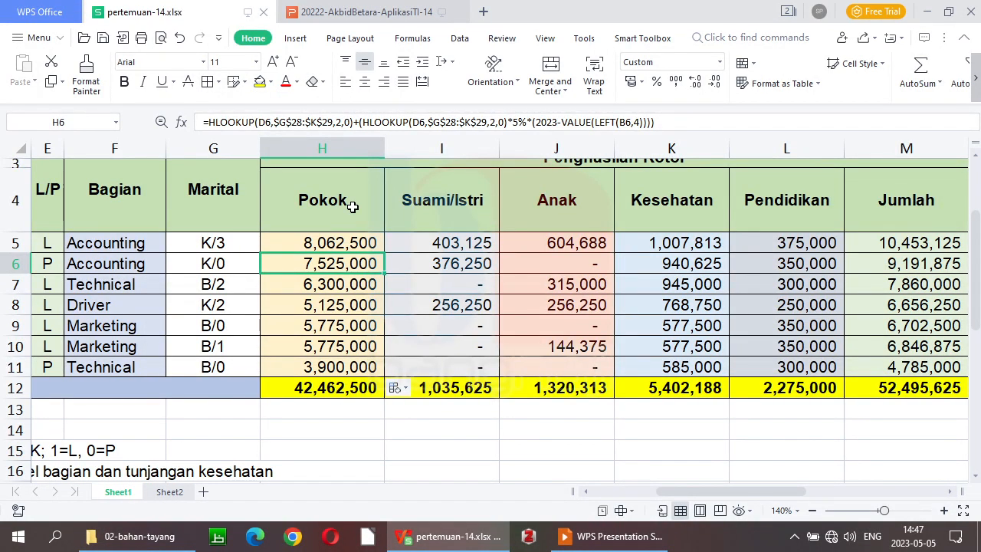
- Duplicate the Sheet2 worksheet
left_click(164, 494)
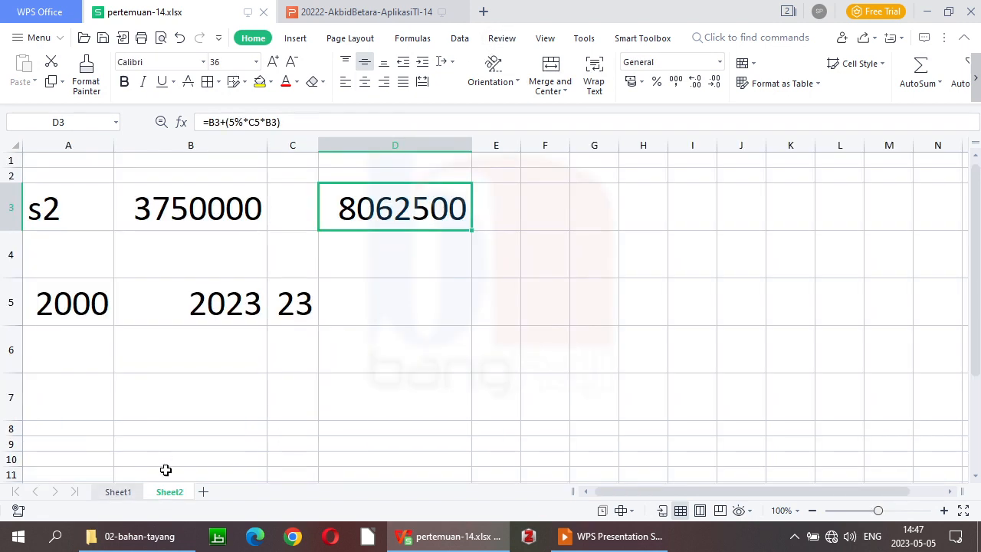
right_click(170, 494)
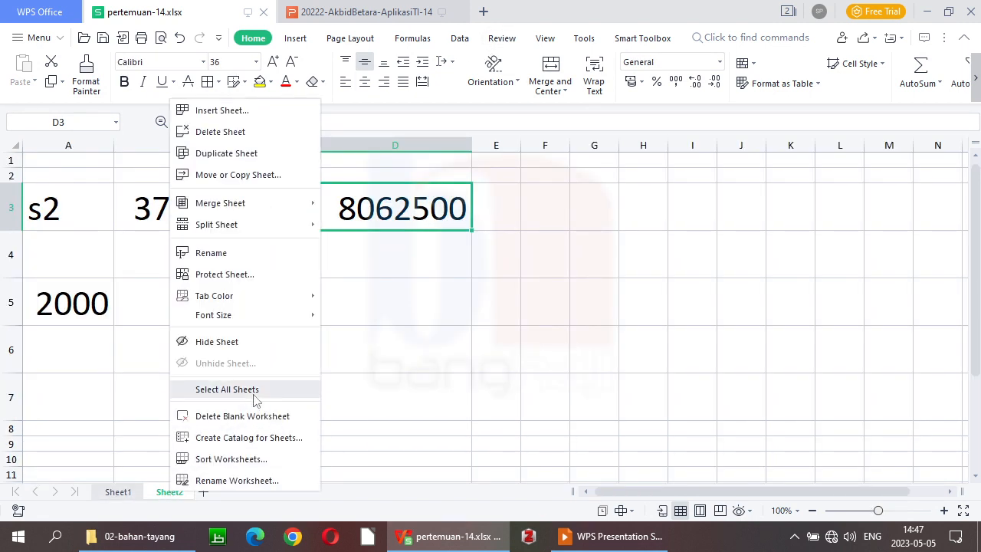
left_click(240, 155)
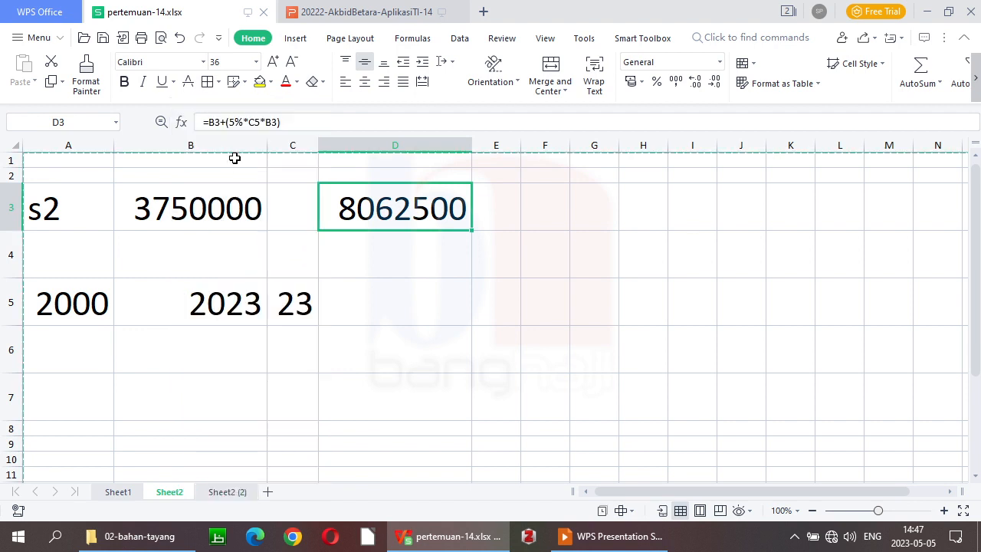
- Delete the Sheet2 (2) and Sheet2 worksheets from the workbook, accepting the permanent loss of their data
right_click(233, 494)
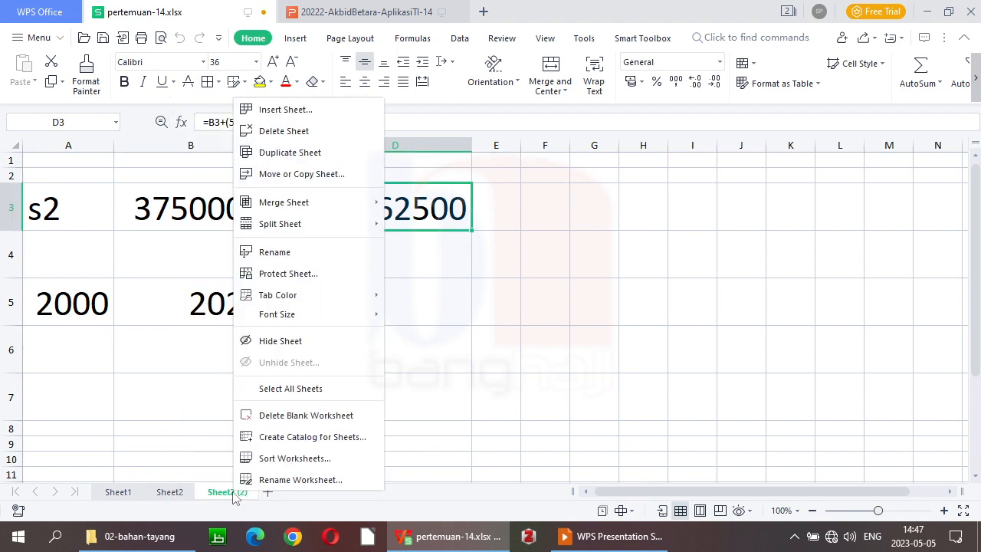
left_click(302, 132)
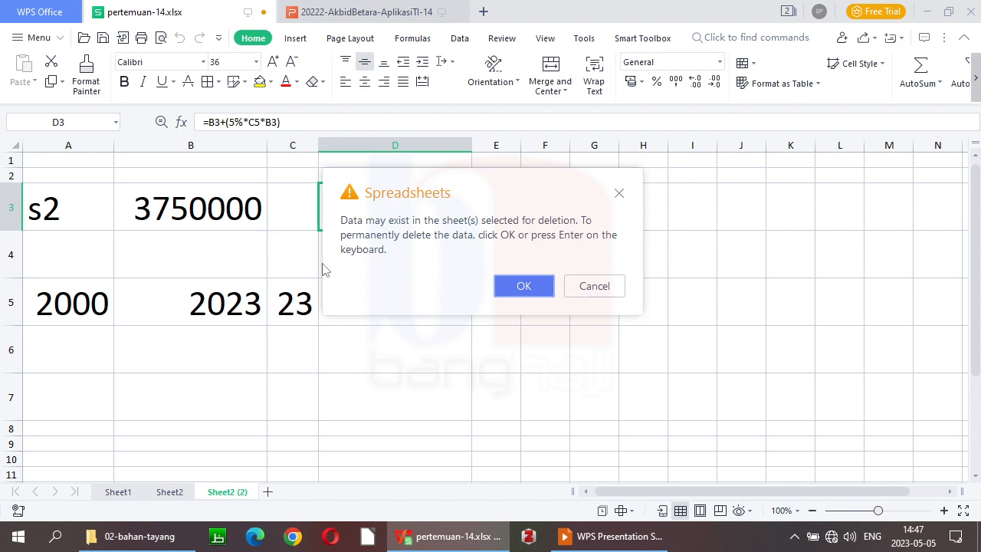
left_click(517, 286)
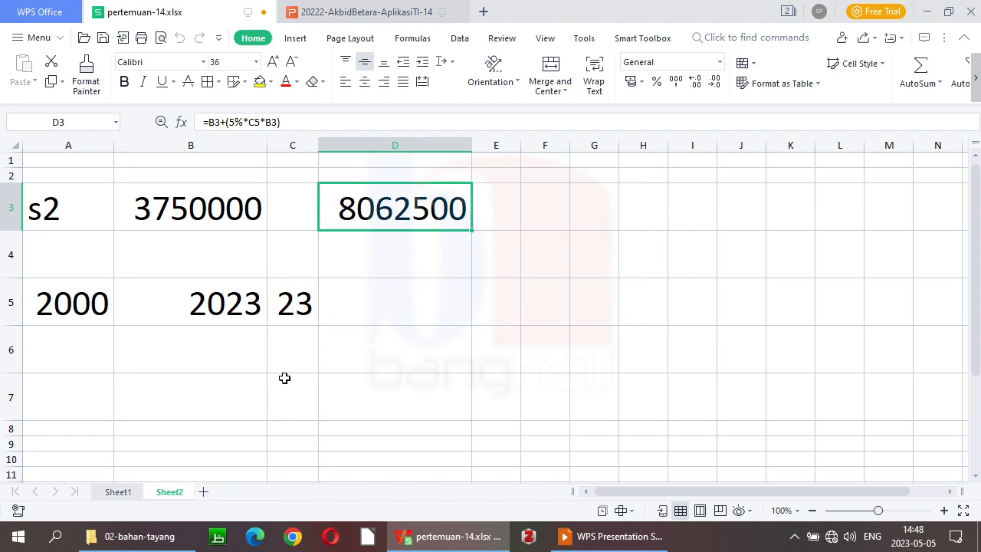
right_click(170, 492)
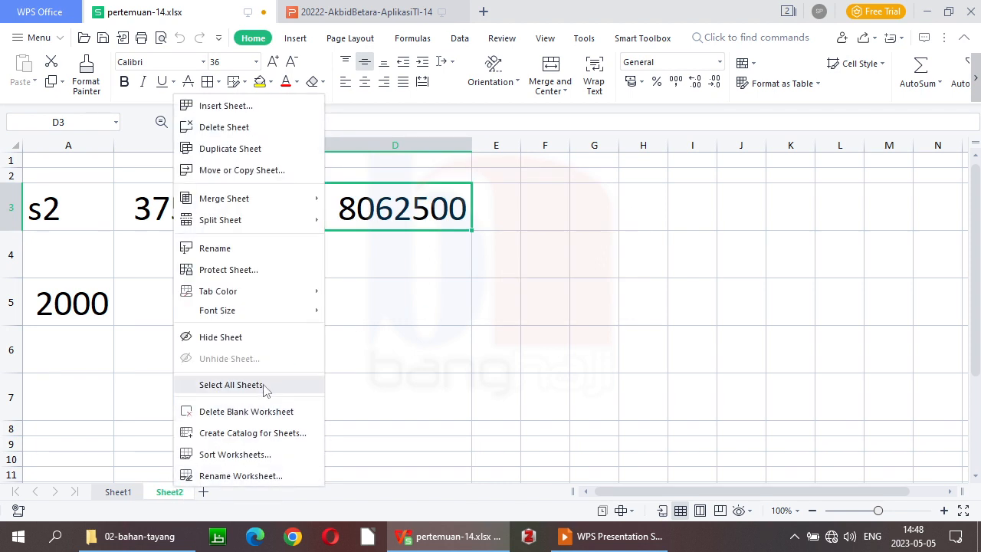
left_click(245, 127)
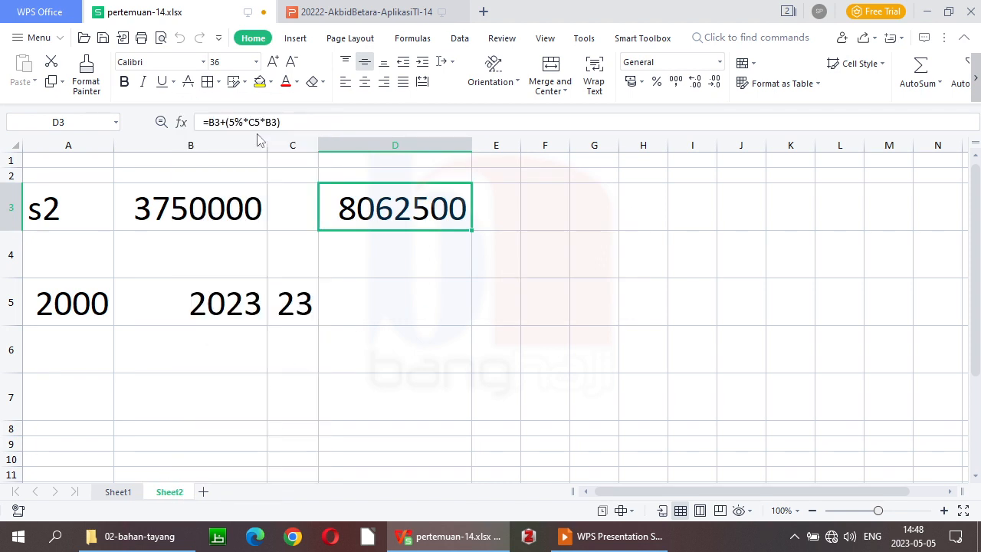
left_click(524, 287)
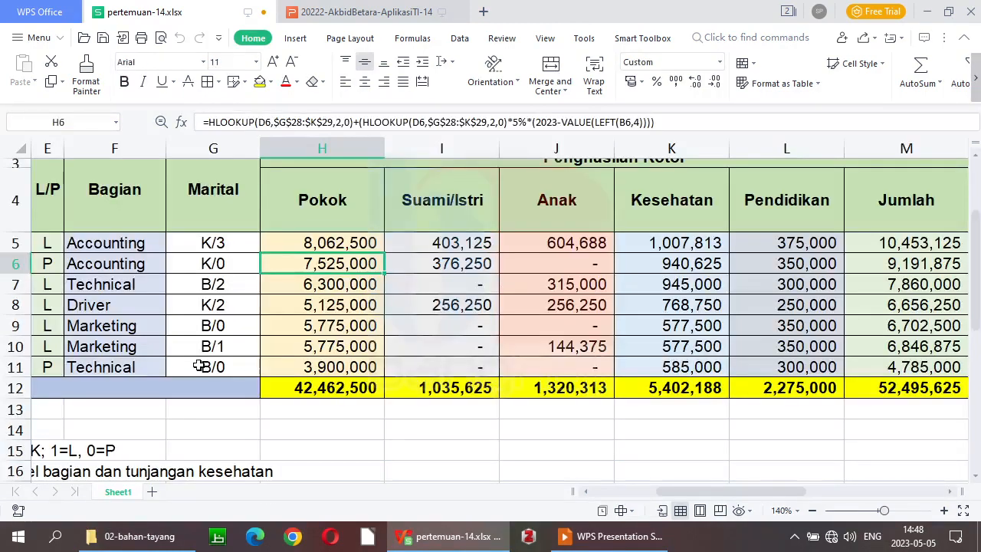
- Rename the Sheet1 worksheet as Gaji
double_click(121, 491)
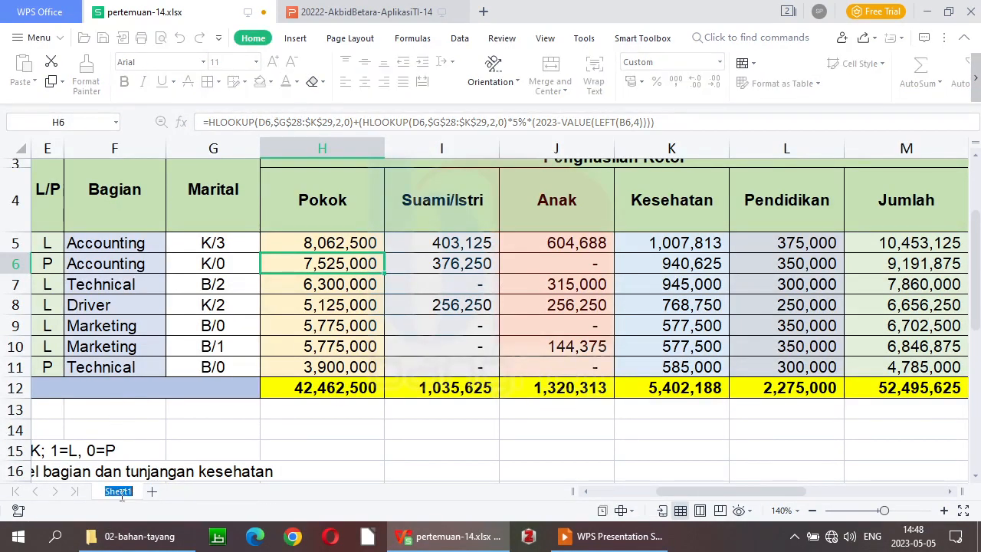
type("Gaji")
key("Return")
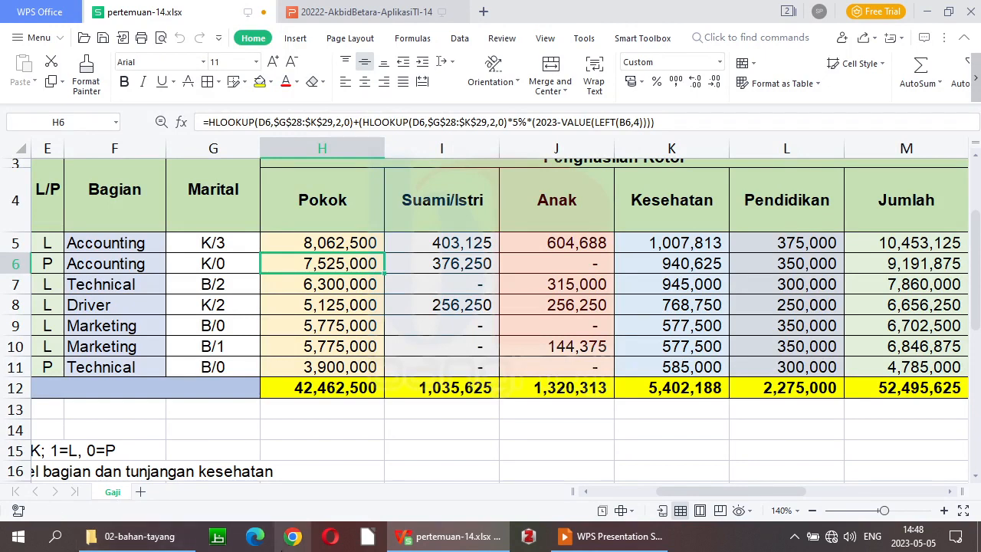
- Examine the payroll table from the Pokok column through Penghasilan Bersih at 100% zoom
left_click_drag(732, 495, 775, 496)
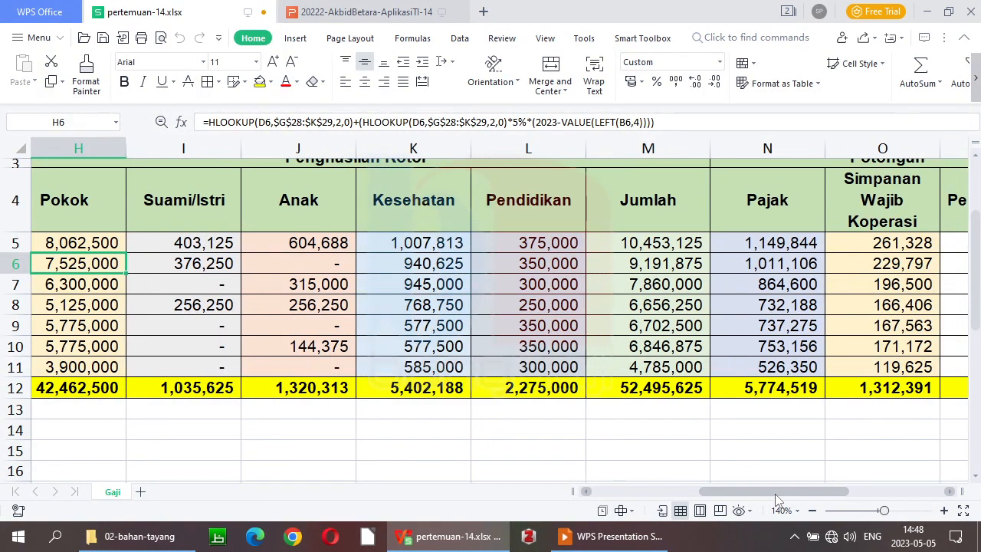
left_click(944, 510)
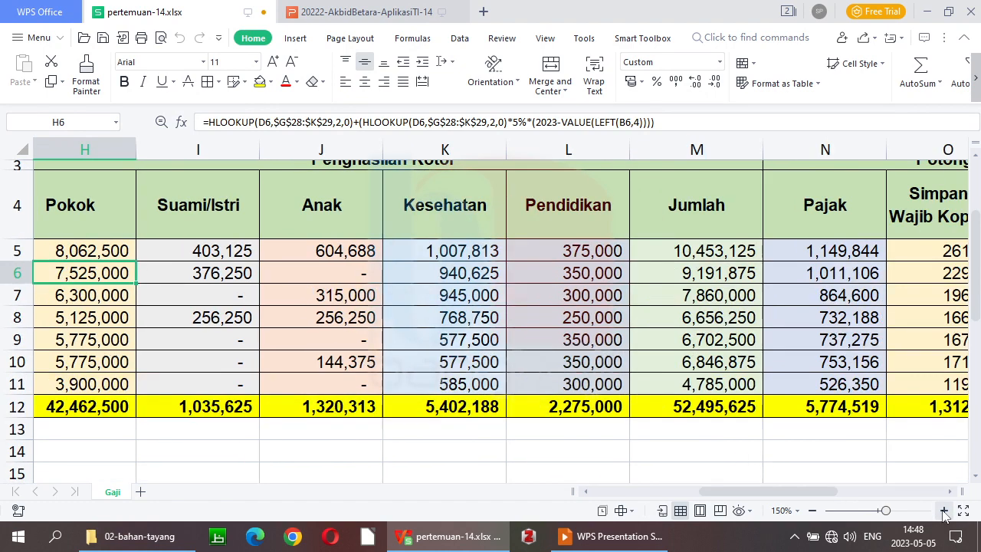
left_click(813, 511)
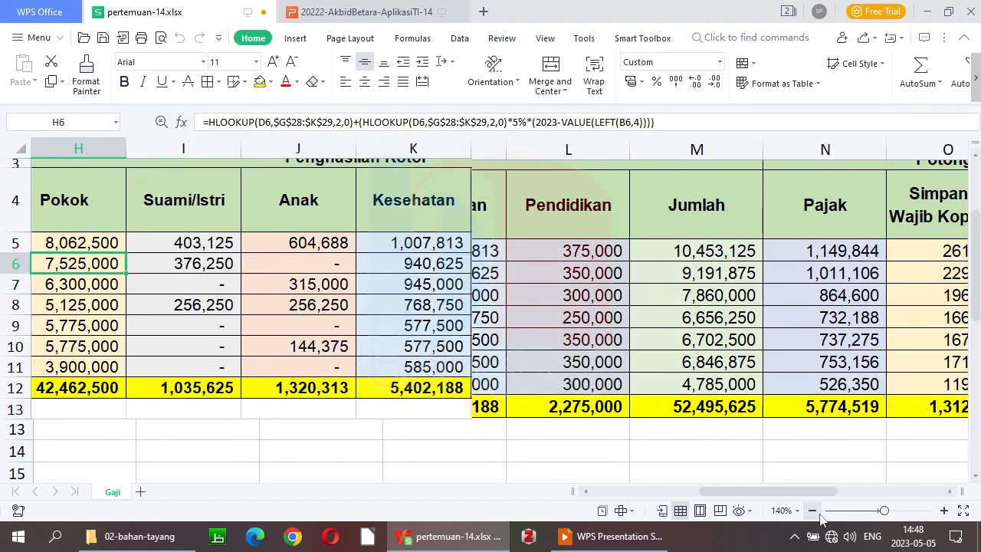
left_click(814, 512)
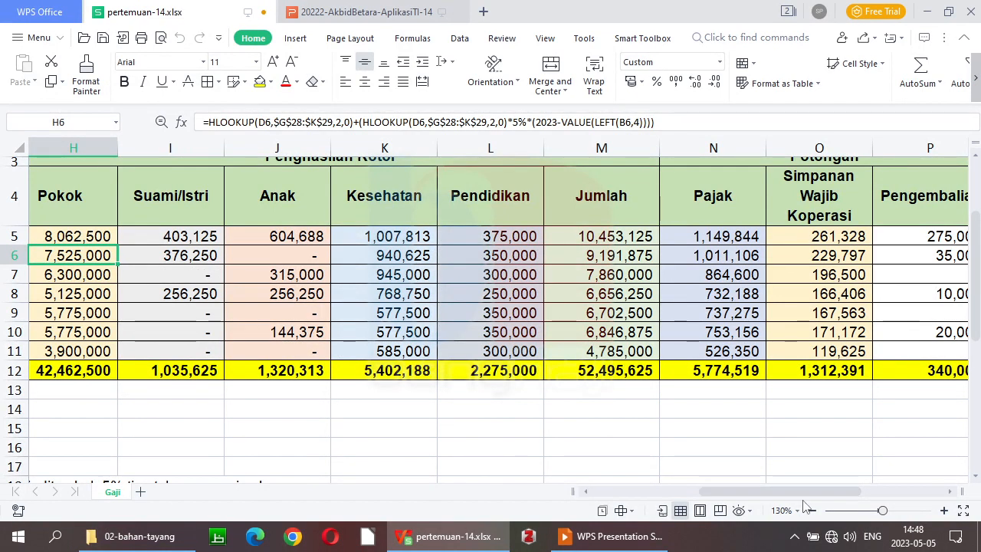
left_click(811, 511)
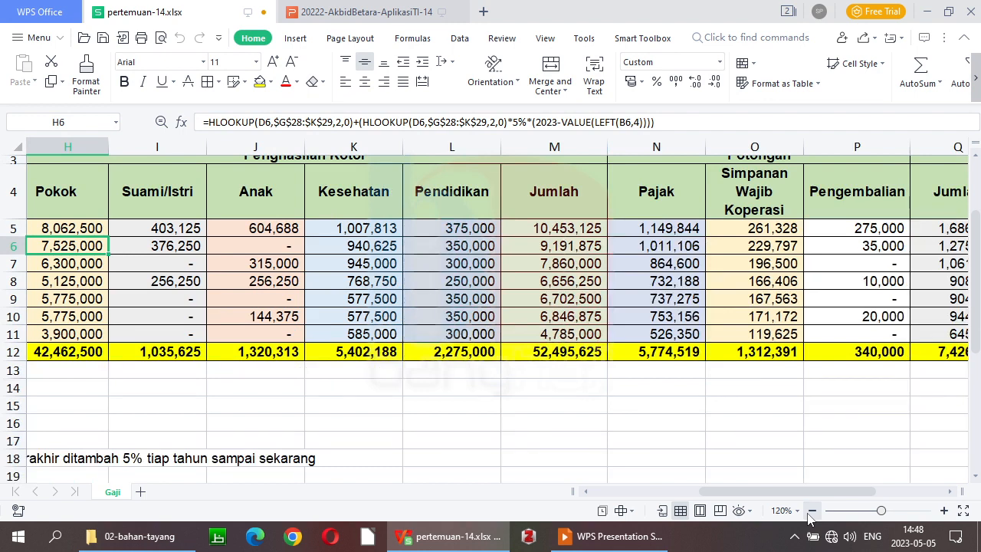
left_click(811, 512)
left_click(810, 511)
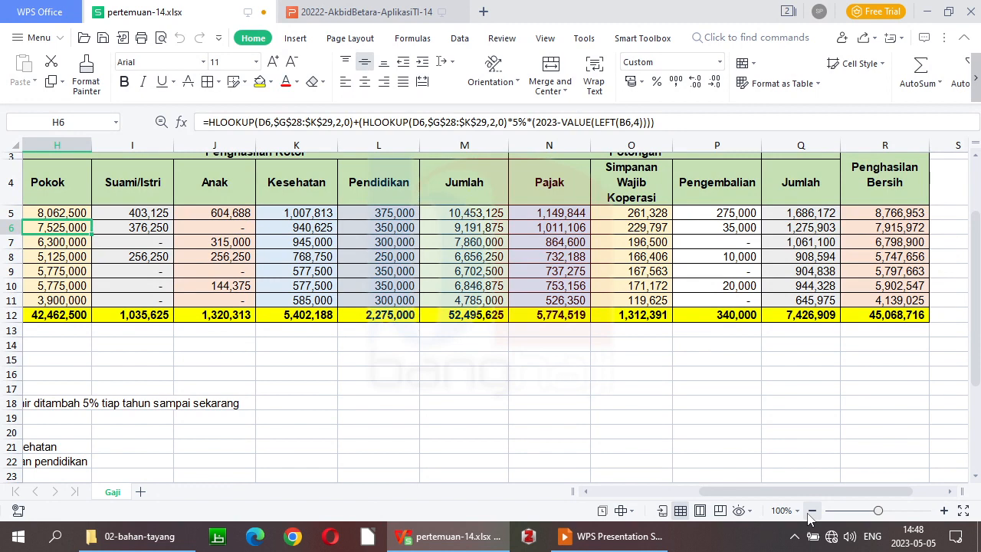
left_click(810, 513)
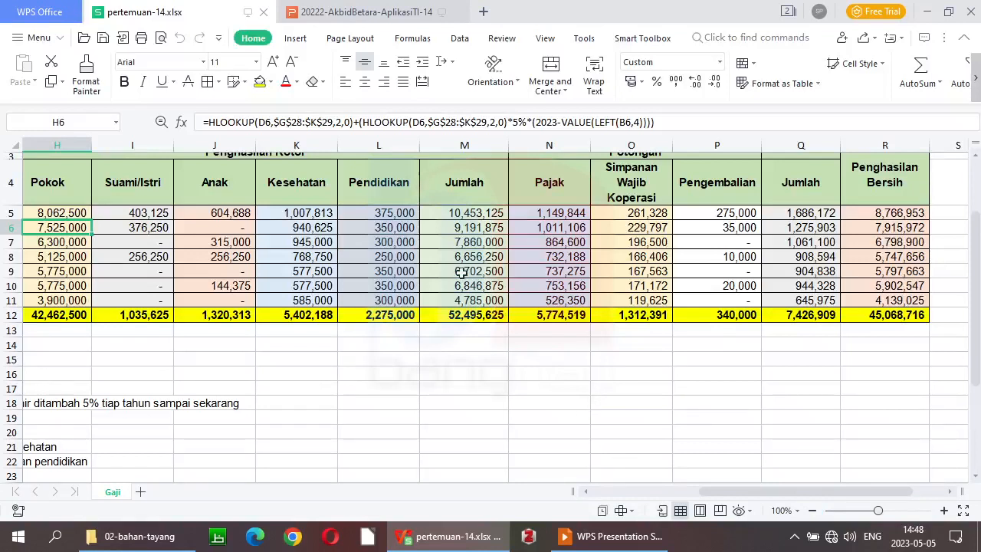
- Save a copy of the workbook as pertemuan-14-solved.xlsx in the 02-bahan-tayang folder
mouse_move(267, 18)
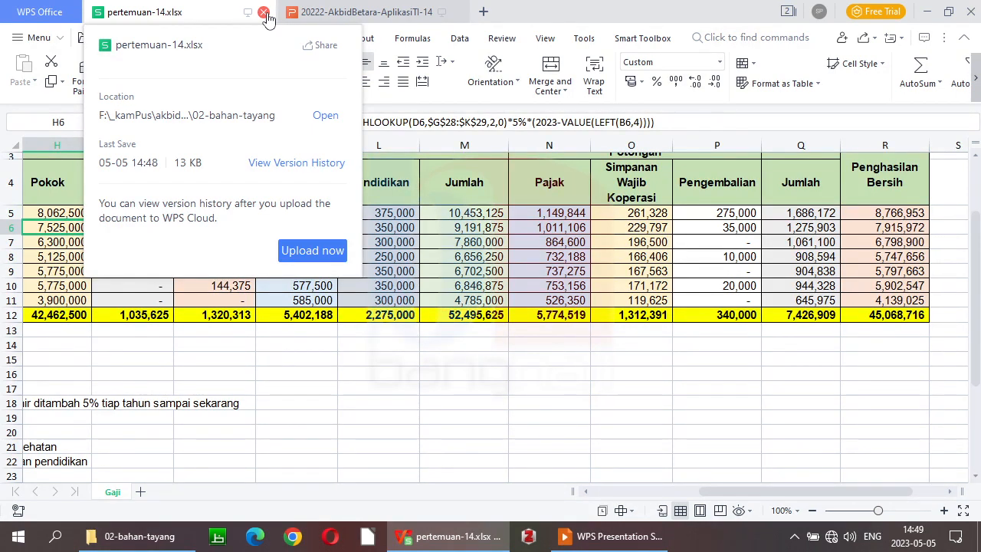
left_click(40, 40)
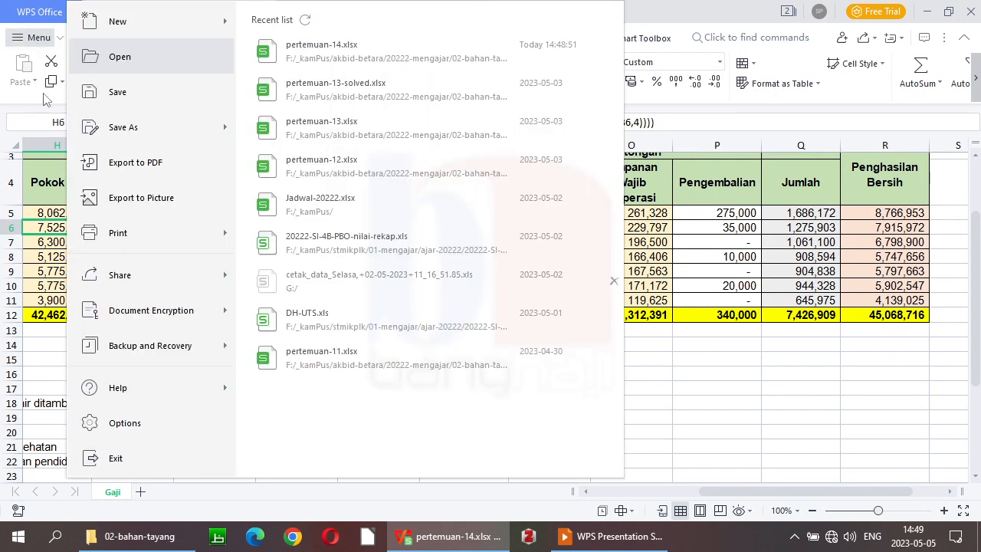
left_click(128, 123)
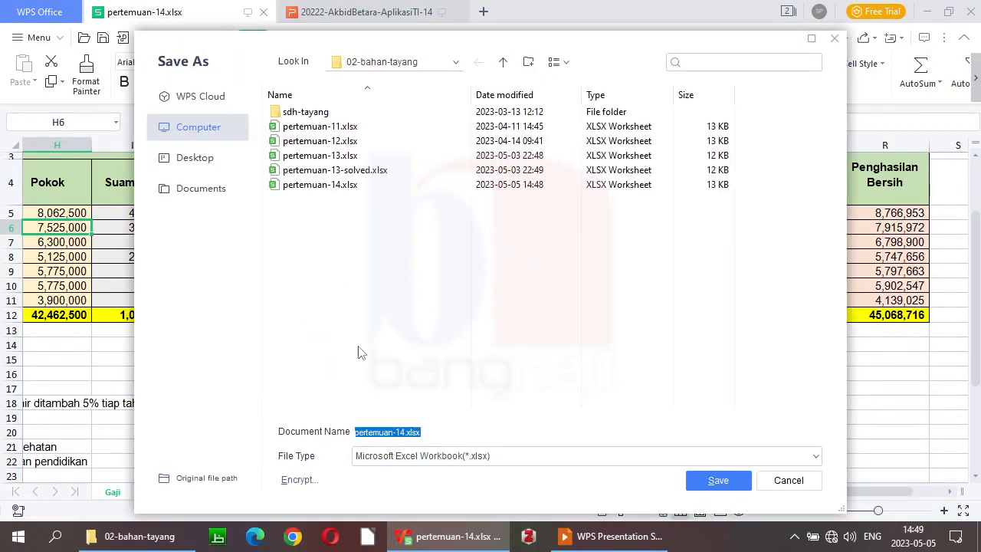
left_click(404, 432)
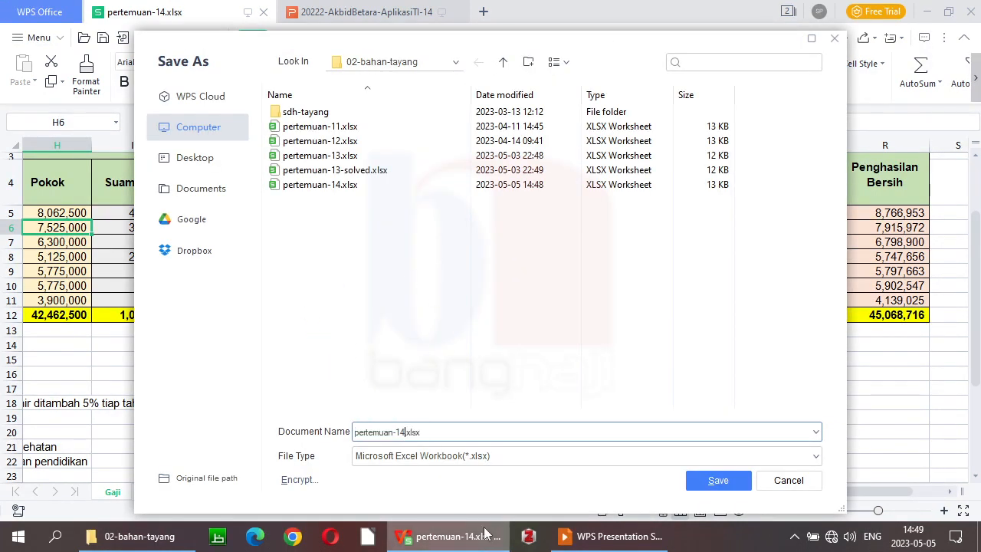
mouse_move(485, 533)
type("-solved")
key("Return")
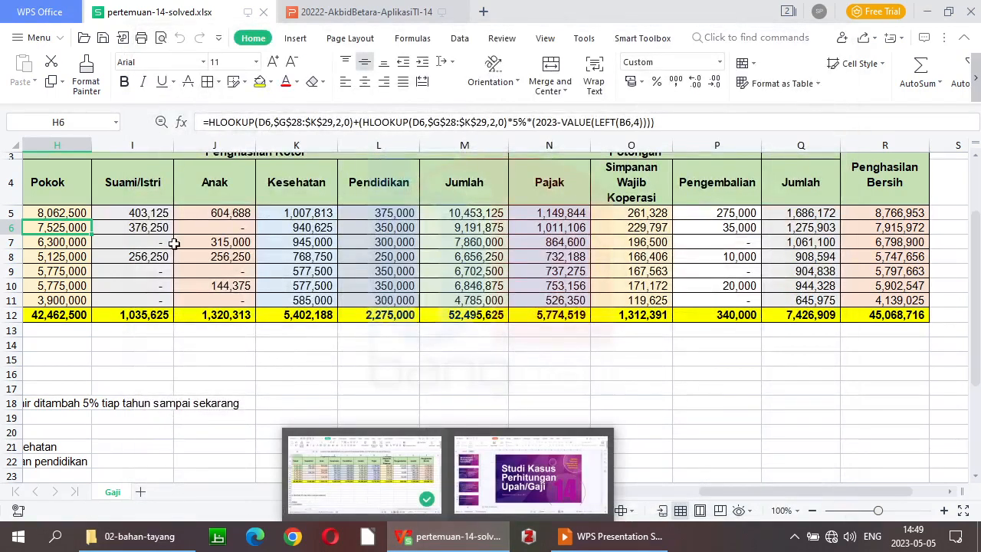
- Close the solved workbook and reopen pertemuan-14.xlsx from the 02-bahan-tayang folder
left_click(263, 12)
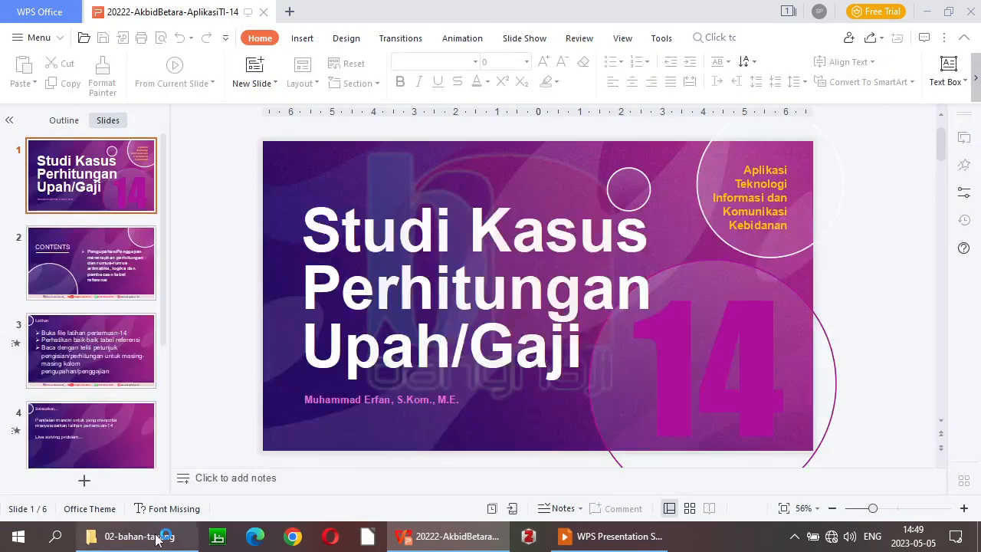
left_click(163, 530)
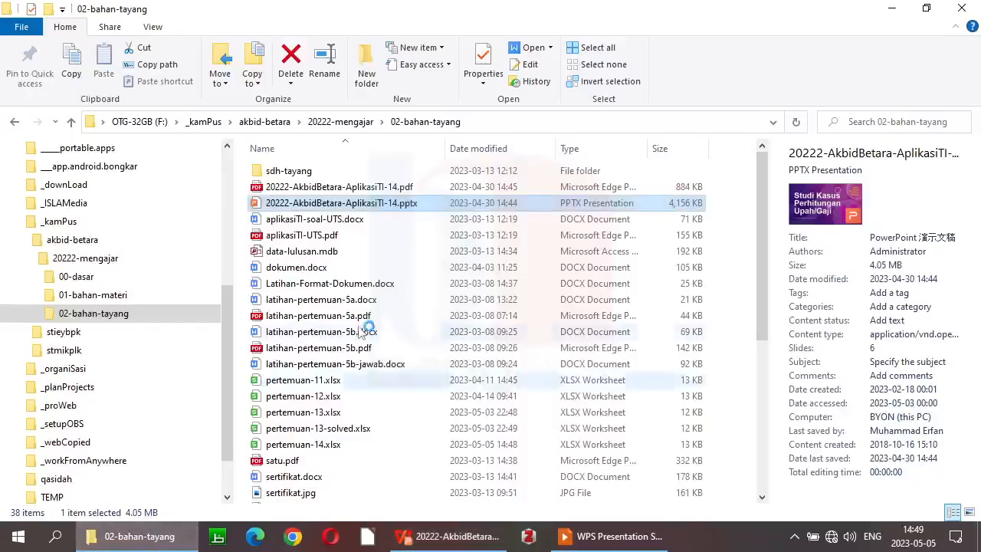
double_click(314, 444)
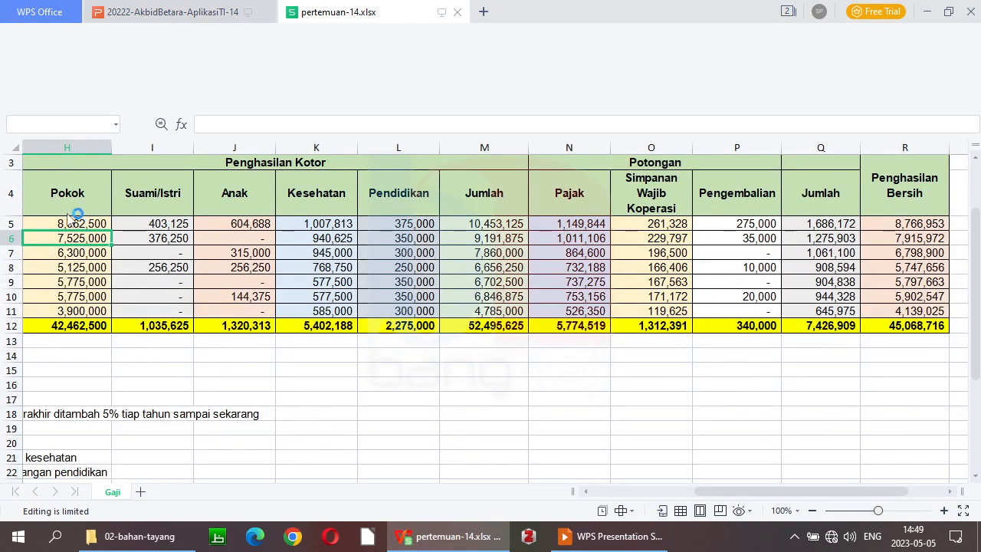
- Clear the contents of H5:O12, from the Pokok column through Simpanan Wajib Koperasi including the total row
left_click_drag(70, 223, 437, 302)
left_click_drag(808, 281, 658, 325)
key("Delete")
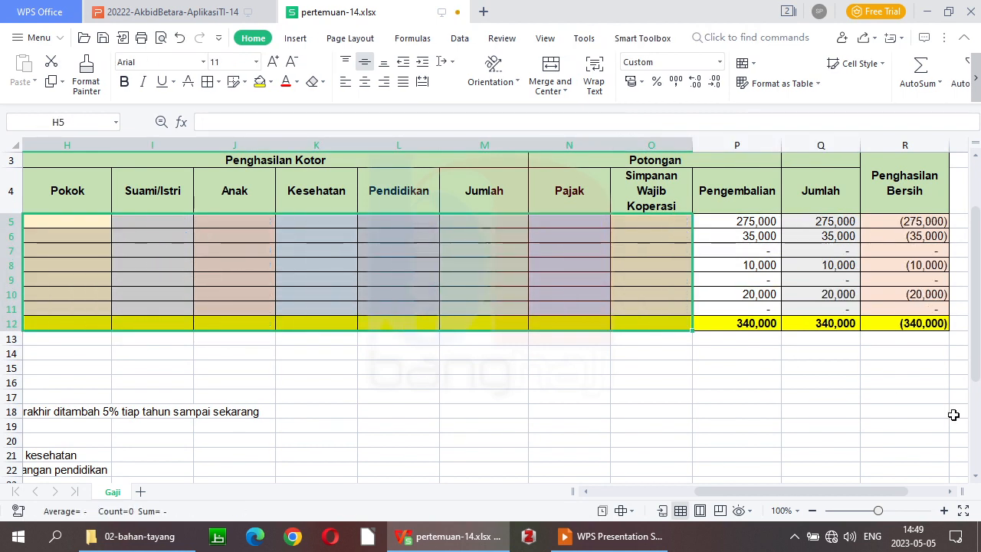
- Clear the contents of P5:R12, covering the Pengembalian, Jumlah and Penghasilan Bersih columns
left_click_drag(851, 488, 885, 488)
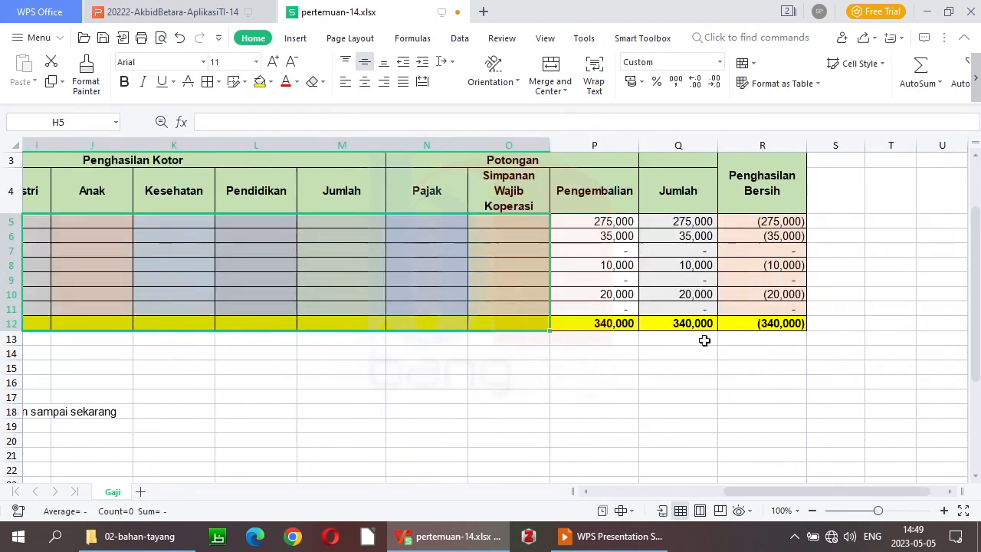
left_click(614, 220)
left_click_drag(614, 221, 469, 320)
key("Delete")
- Fill the total row cells H12:R12 with a light blue theme color
left_click(270, 81)
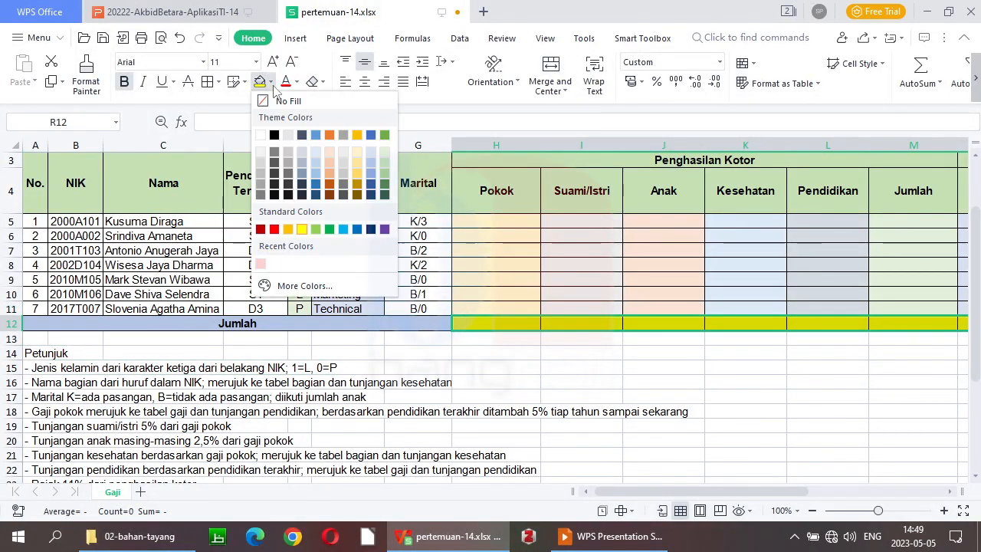
left_click(368, 152)
left_click(509, 337)
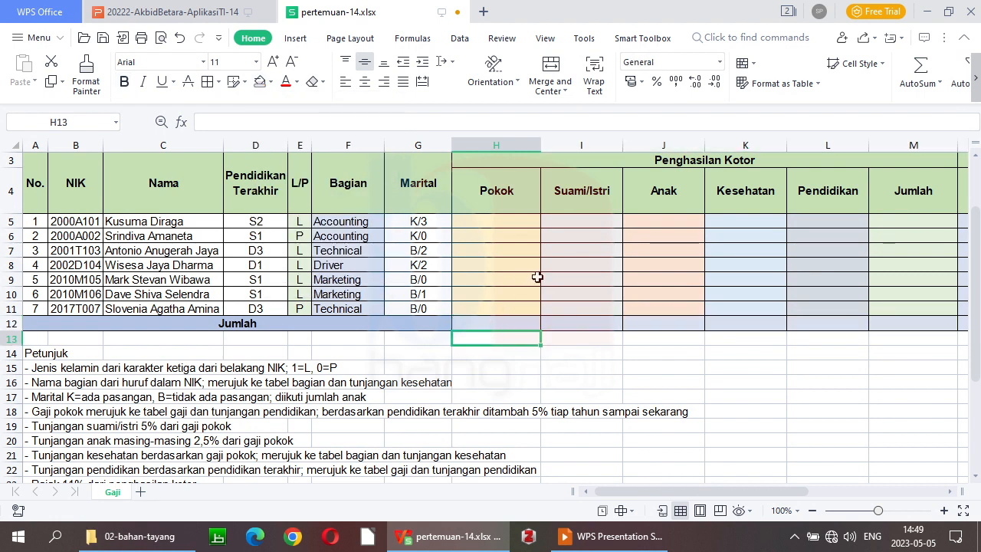
- Undo the total row's color change and the clearing of P5:R12
left_click_drag(495, 223, 704, 303)
key("ctrl+z")
key("ctrl+z")
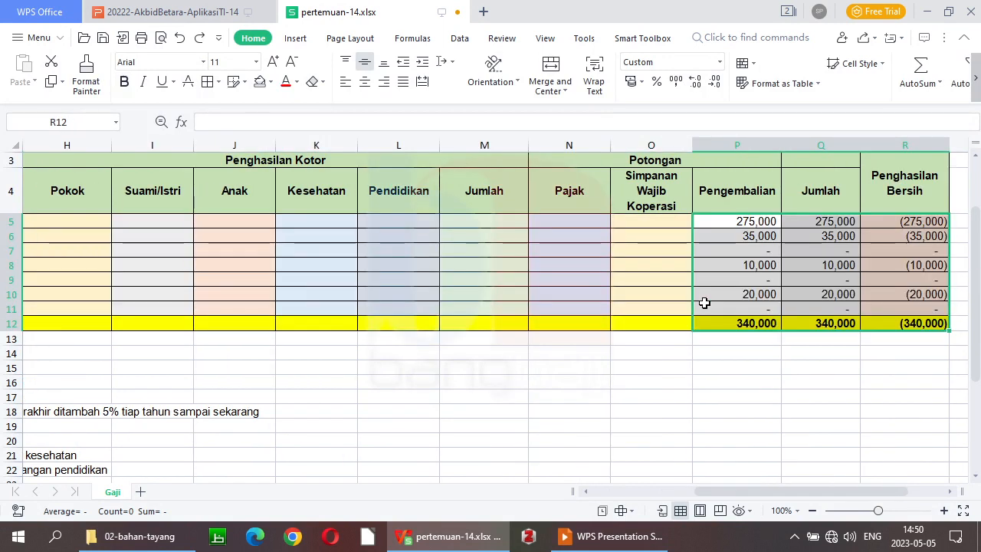
- Clear the Jumlah and Penghasilan Bersih cells Q5:R12 and the Pengembalian total in P12
left_click_drag(837, 220, 885, 321)
key("Delete")
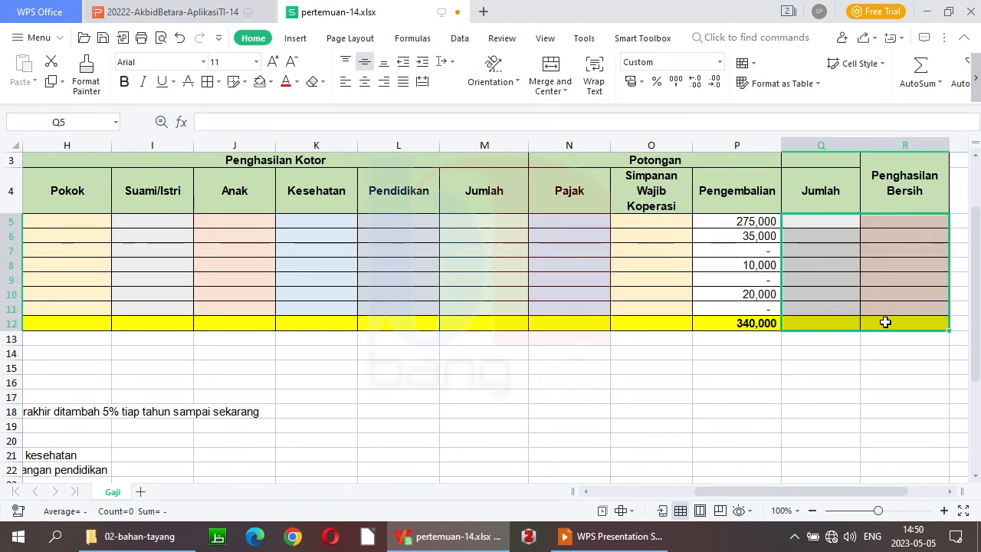
left_click(758, 323)
key("Delete")
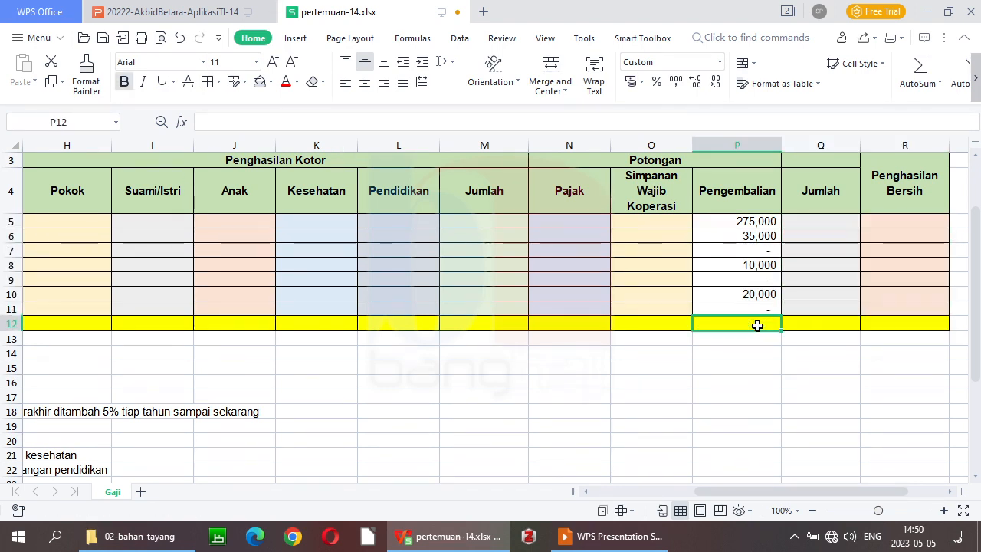
- Save and close pertemuan-14.xlsx, and switch to the WPS Presentation slide show
left_click(487, 383)
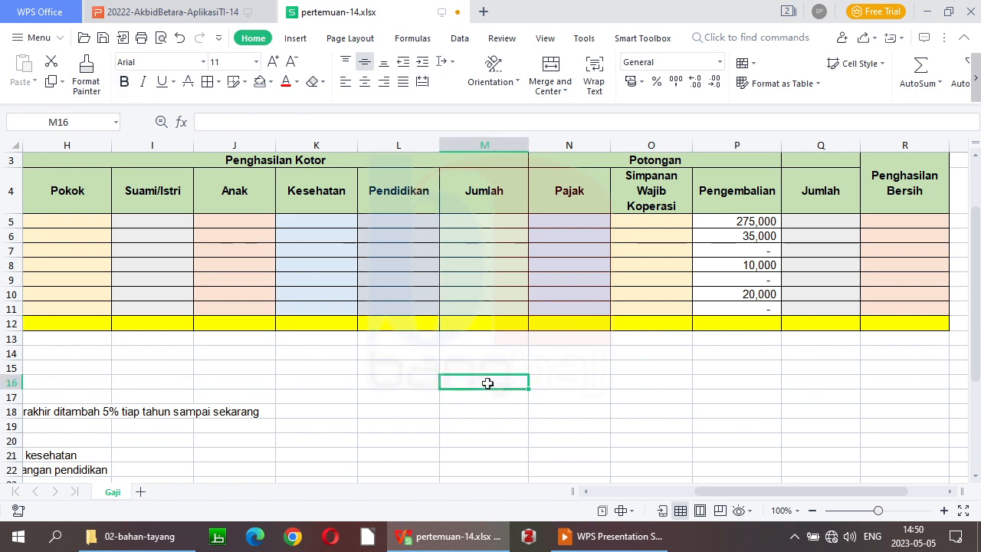
key("ctrl+s")
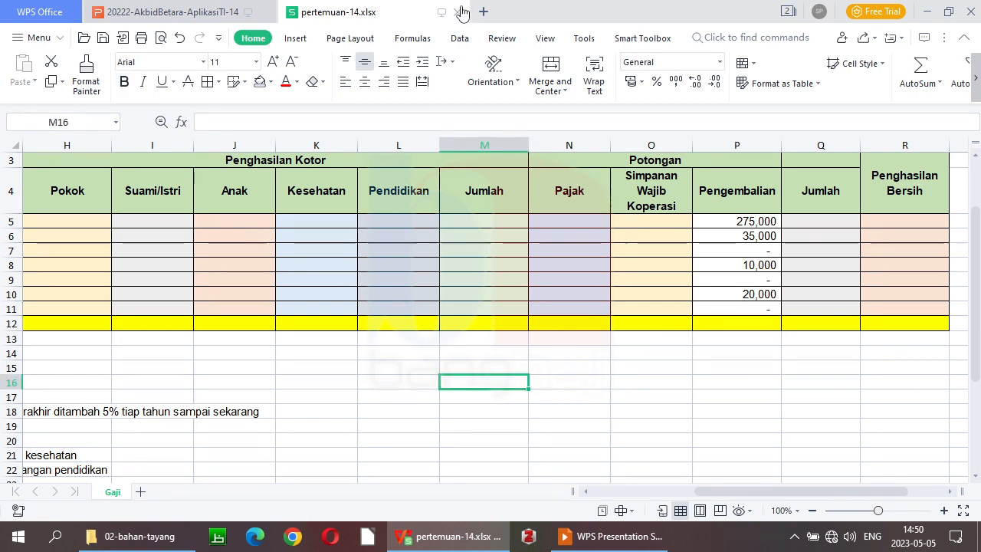
left_click(458, 16)
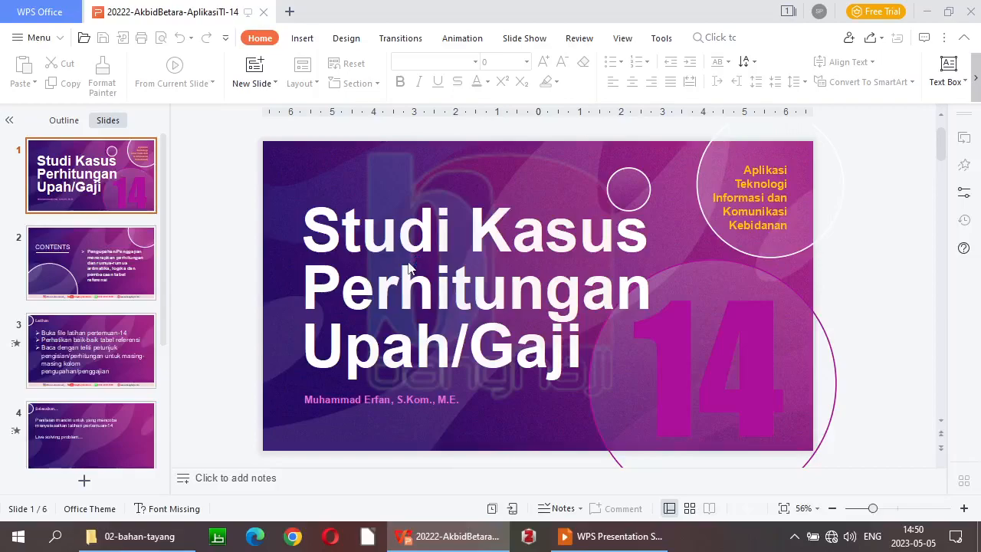
key("alt+Tab")
key("alt+Tab")
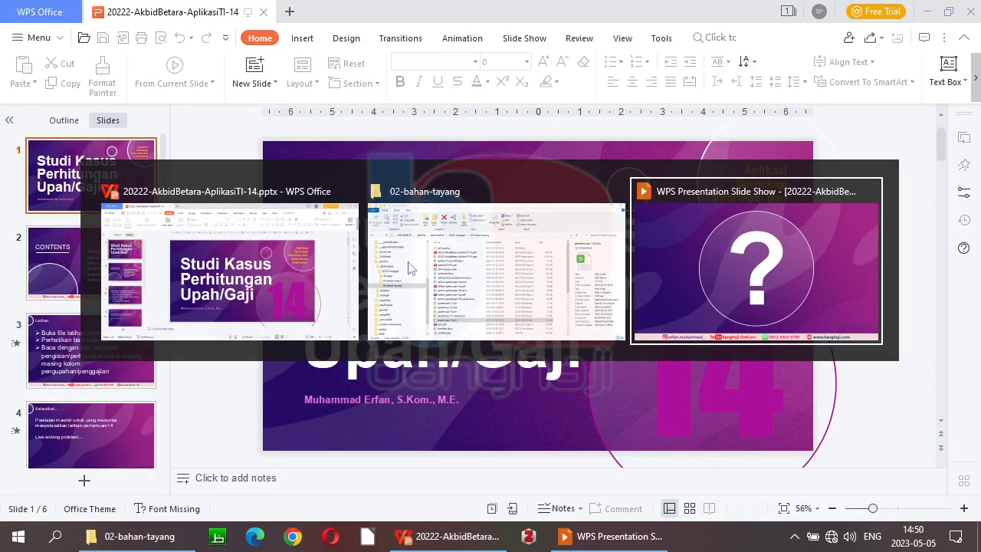